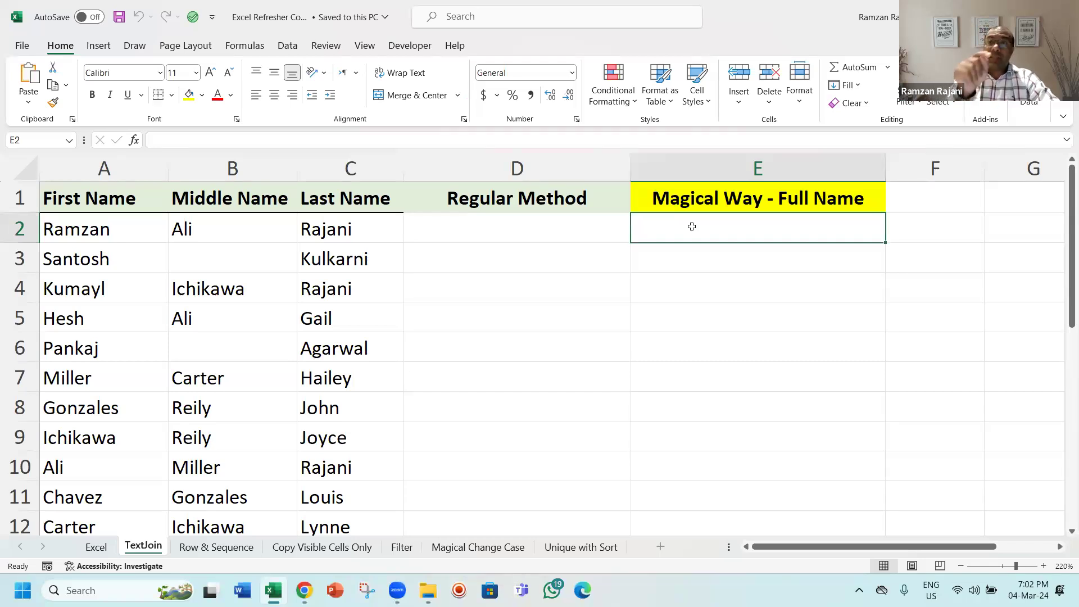
{"action": "type", "text": "=te"}
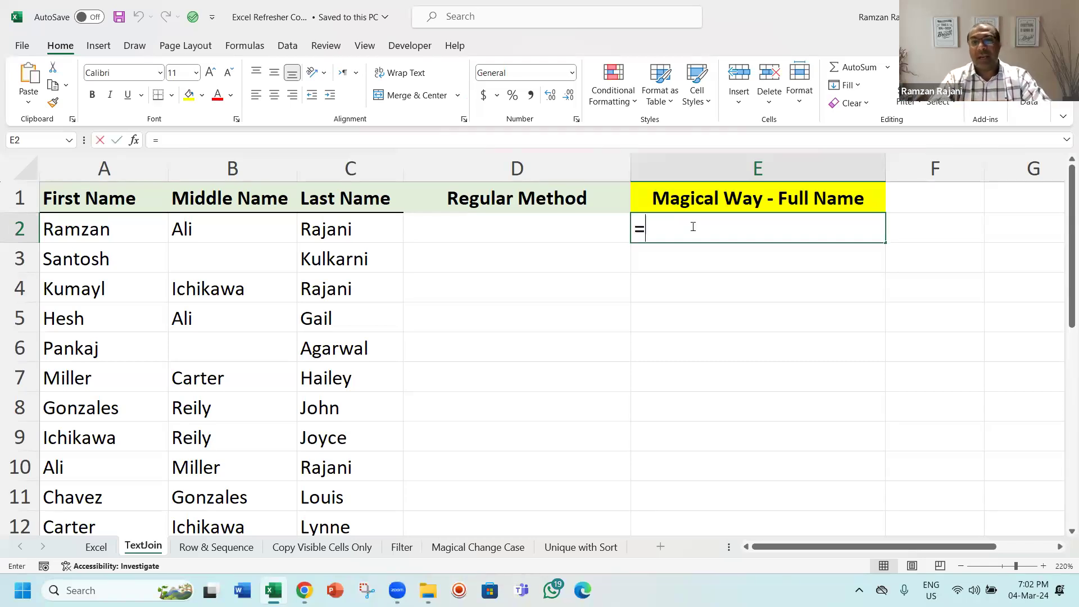
{"action": "key", "text": "Down"}
{"action": "key", "text": "Down"}
{"action": "key", "text": "Down"}
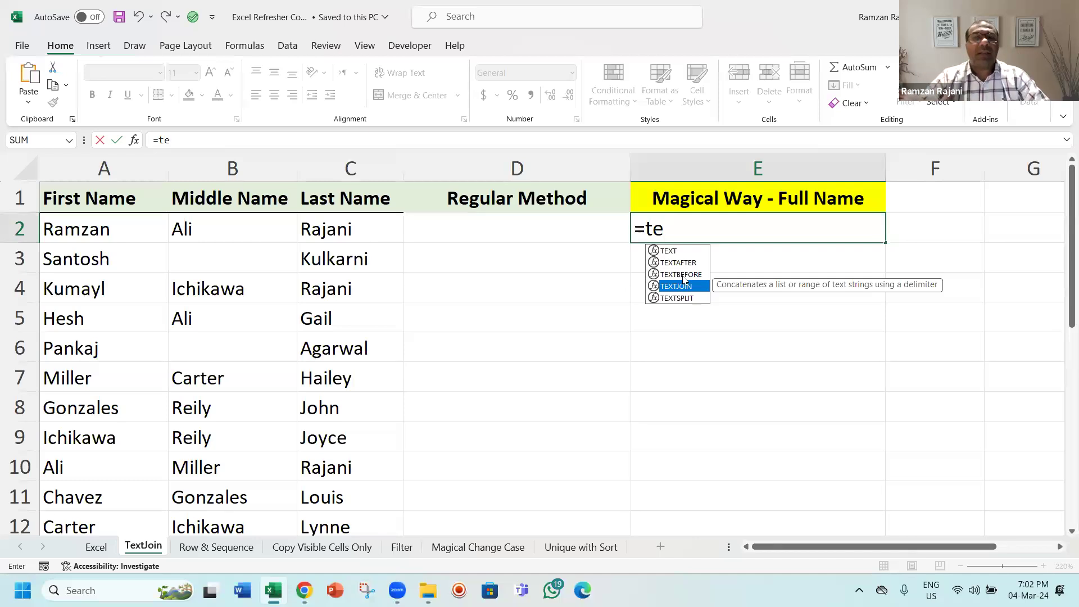
{"action": "key", "text": "Escape"}
{"action": "key", "text": "Escape"}
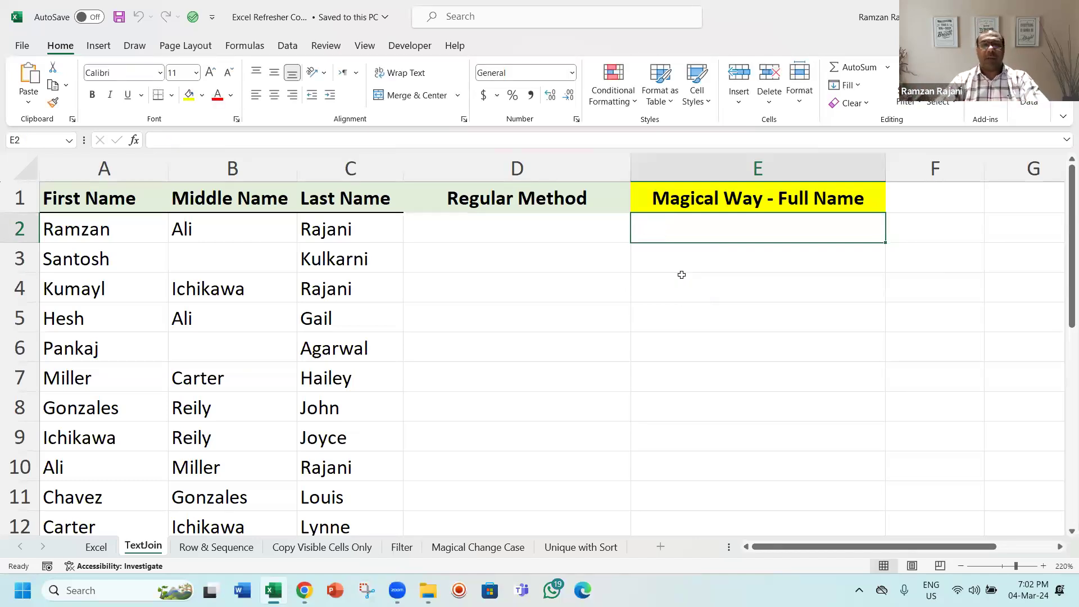
Step: Build a formula in D2 joining the first, middle and last names: =A2&B2&C2
{"action": "key", "text": "Left"}
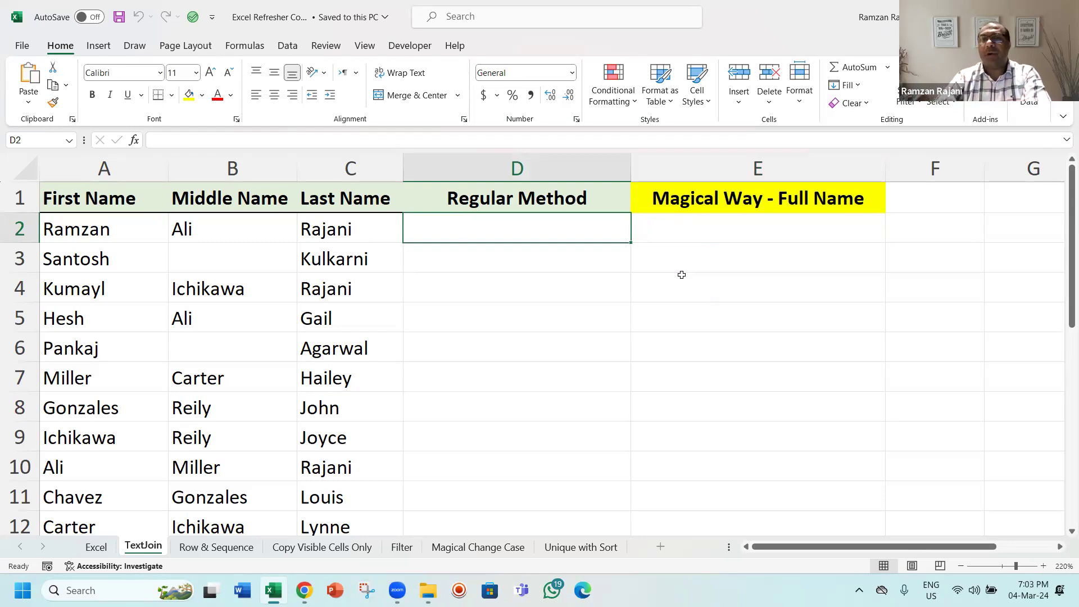
{"action": "type", "text": "="}
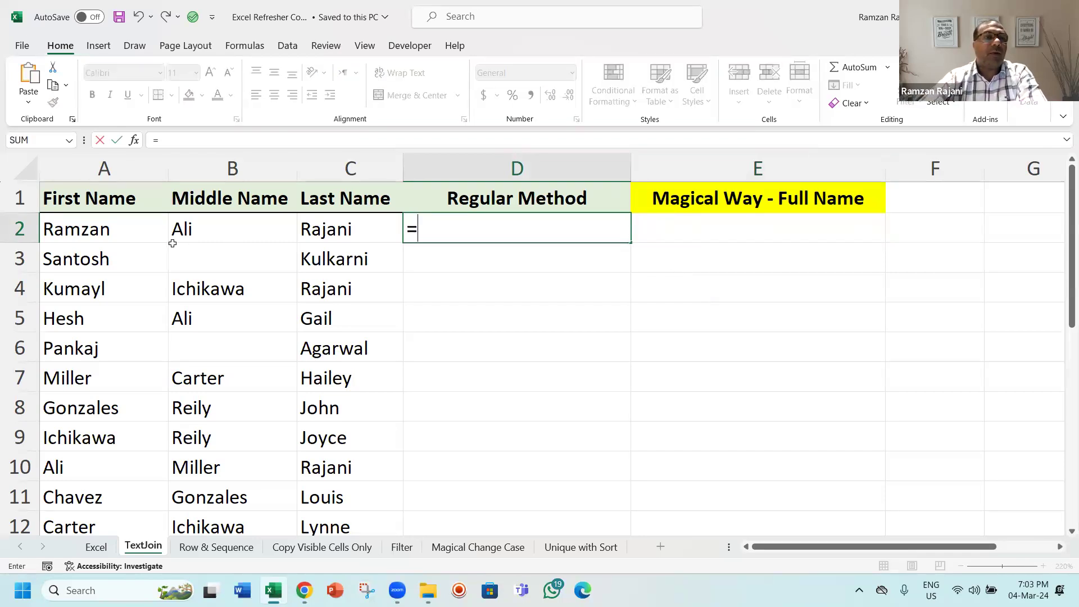
{"action": "left_click", "coordinate": [142, 231]}
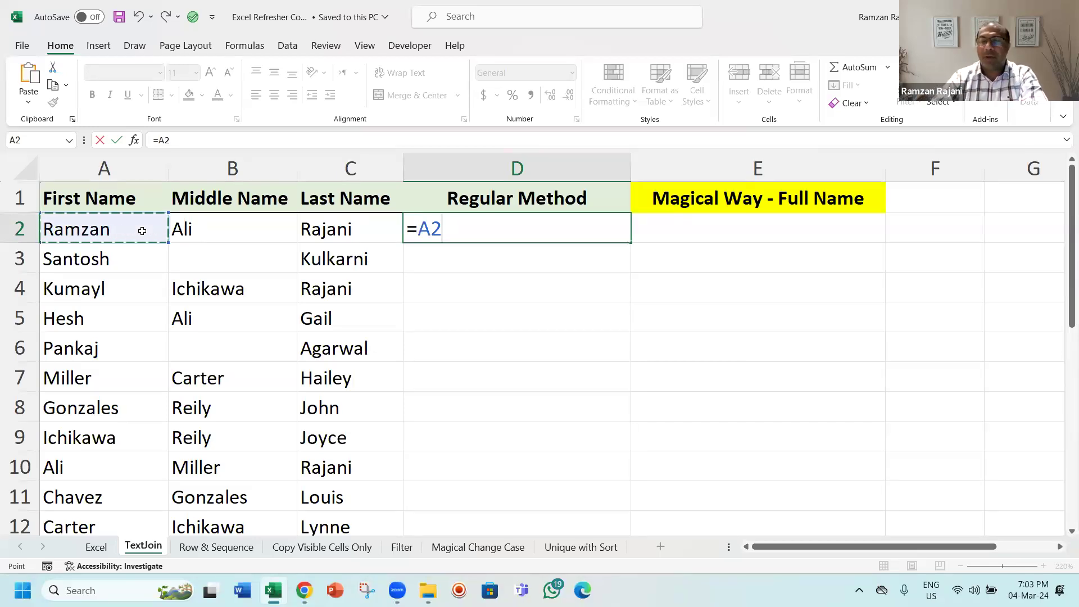
{"action": "key", "text": "Return"}
{"action": "key", "text": "Up"}
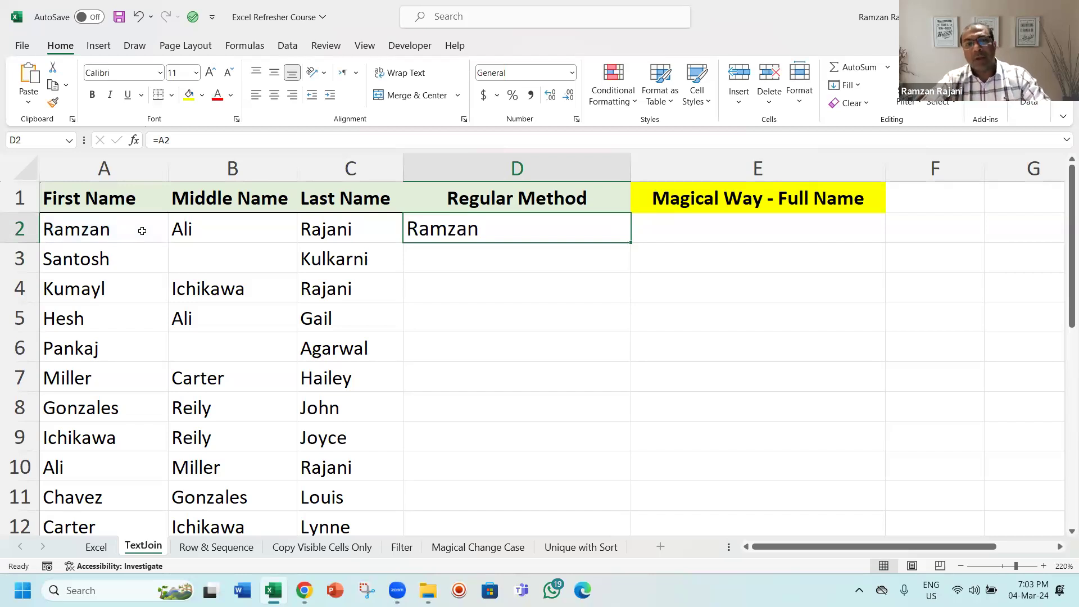
{"action": "key", "text": "F2"}
{"action": "type", "text": "&"}
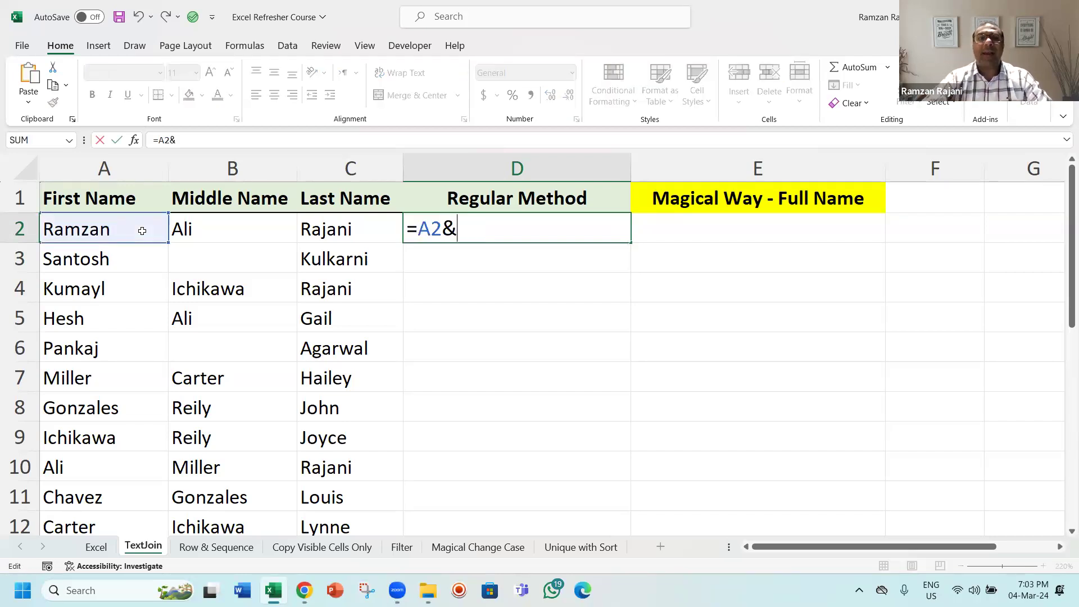
{"action": "left_click", "coordinate": [193, 229]}
{"action": "type", "text": "&"}
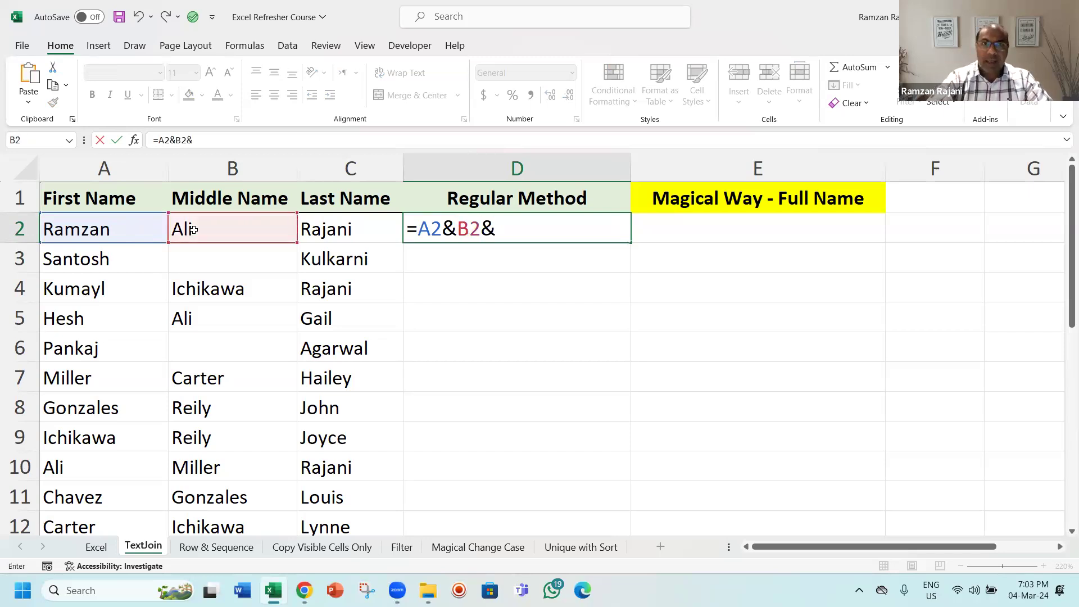
{"action": "left_click", "coordinate": [322, 227]}
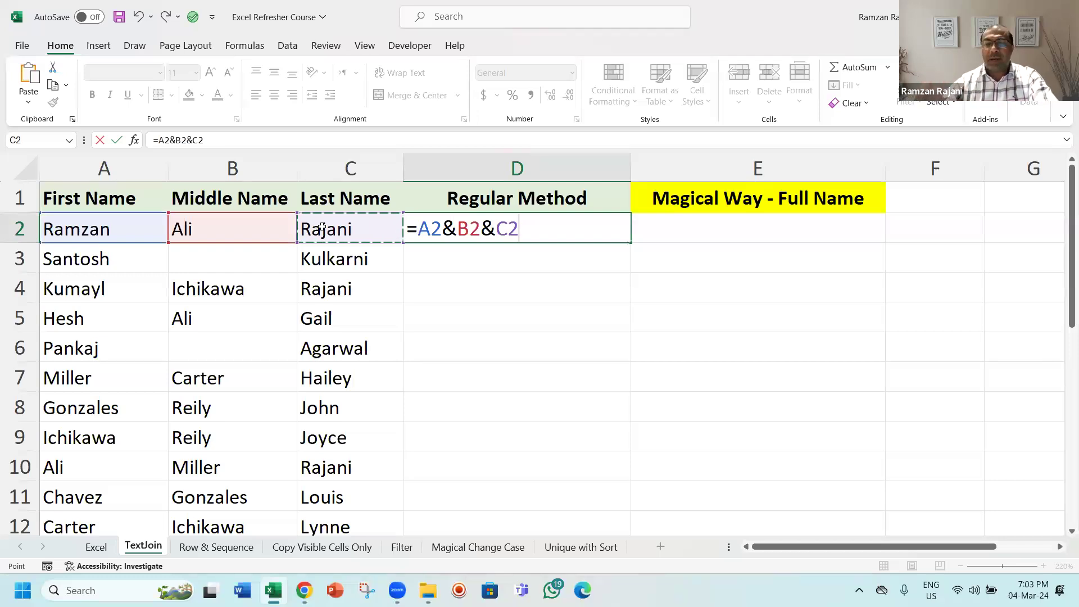
{"action": "key", "text": "Return"}
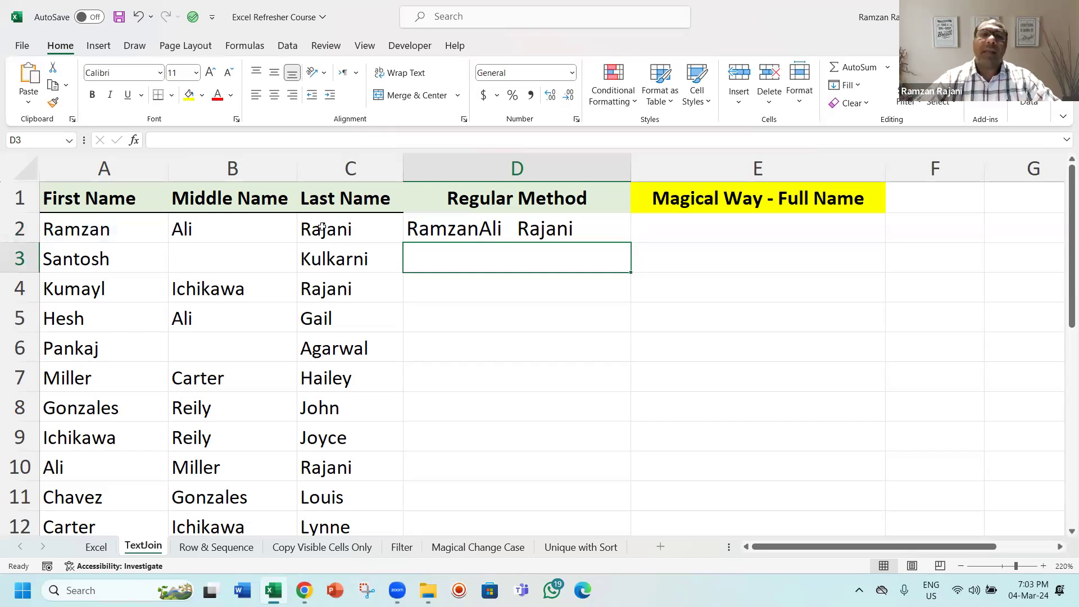
Step: Fill the D2 formula down the Regular Method column
{"action": "left_click", "coordinate": [612, 231]}
{"action": "double_click", "coordinate": [632, 242]}
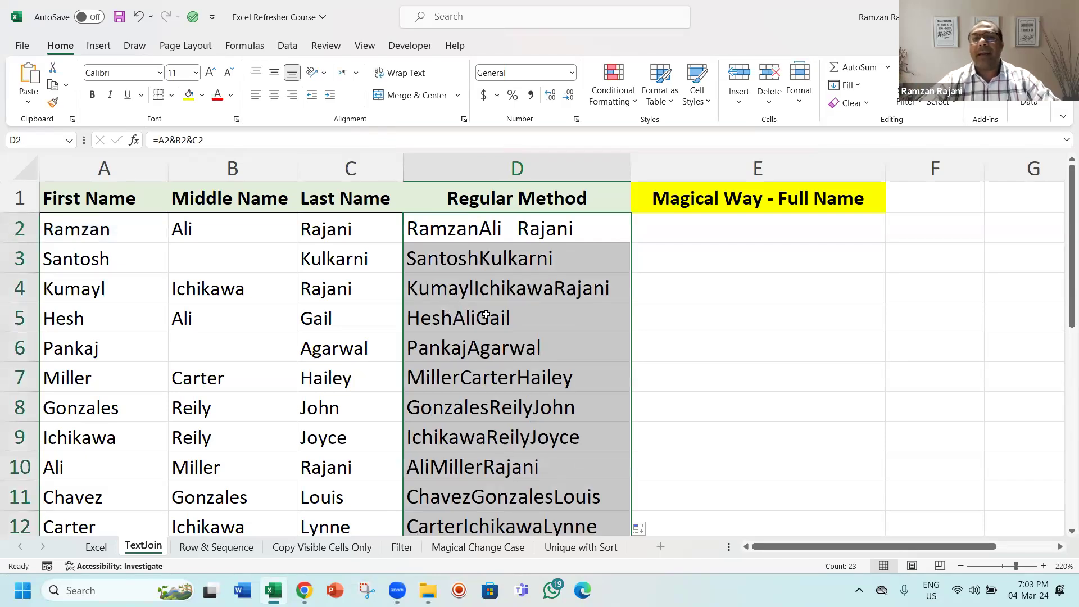
{"action": "left_click", "coordinate": [514, 232]}
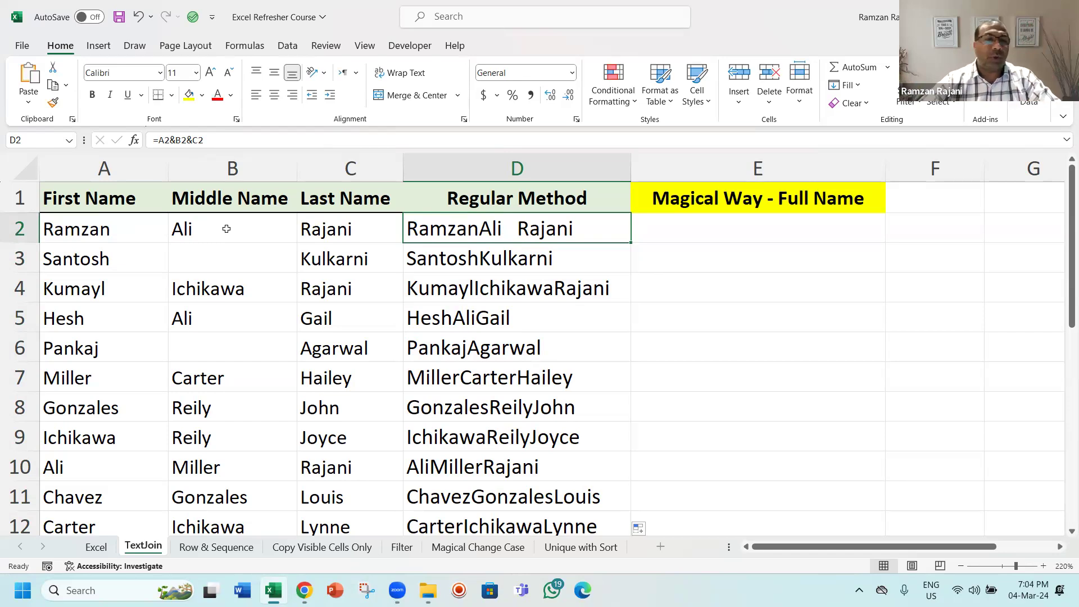
Step: Edit and re-enter the middle name Ali in cell B2
{"action": "double_click", "coordinate": [258, 227]}
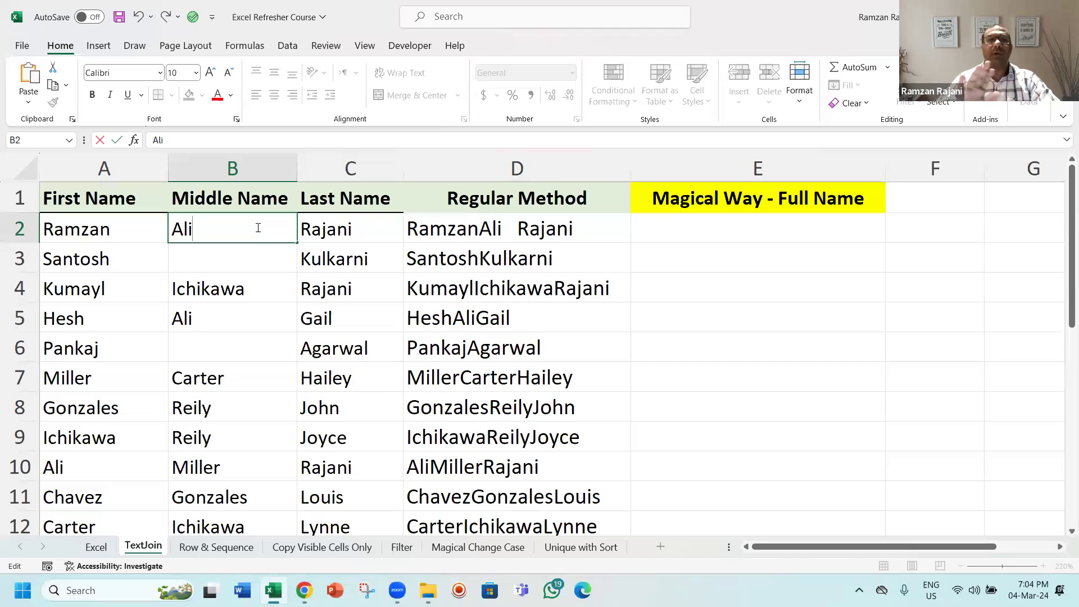
{"action": "key", "text": "Return"}
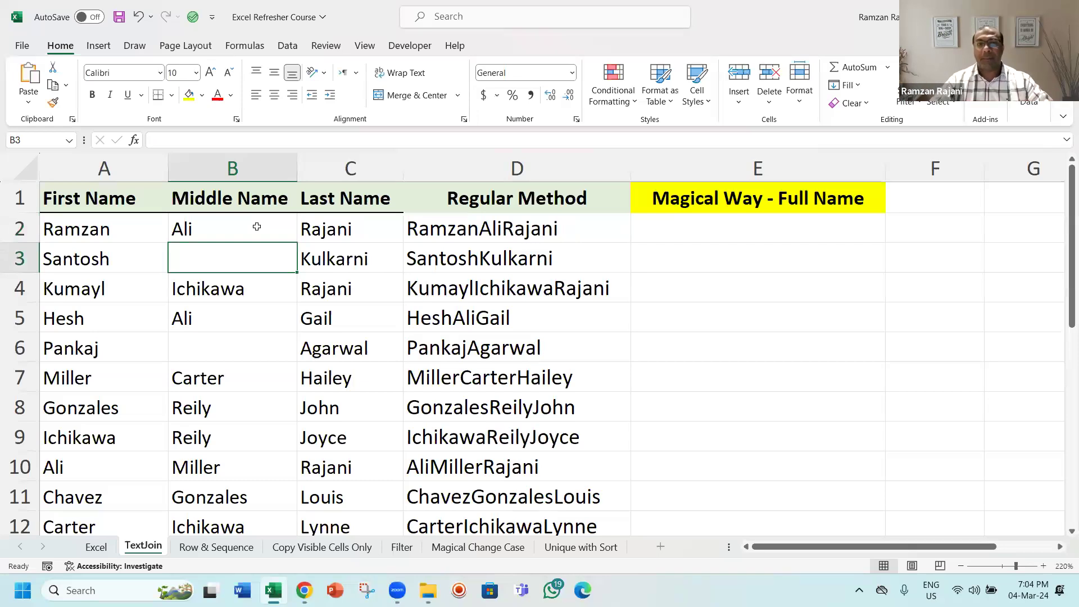
Step: Add a space separator after the first name in D2's formula: =A2&" "&B2&C2
{"action": "key", "text": "Right"}
{"action": "key", "text": "Right"}
{"action": "key", "text": "Up"}
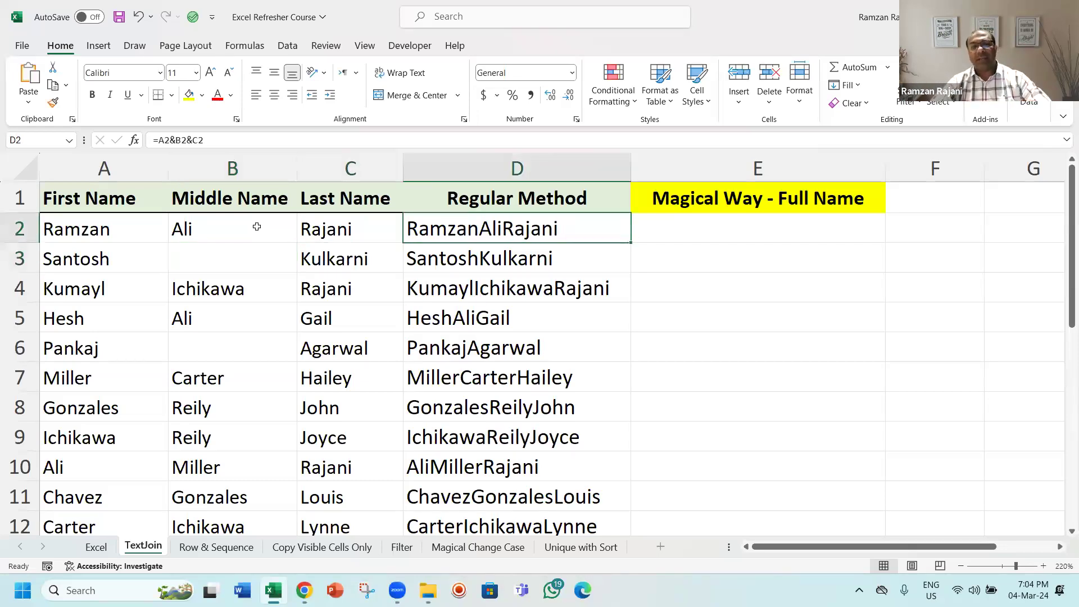
{"action": "key", "text": "F2"}
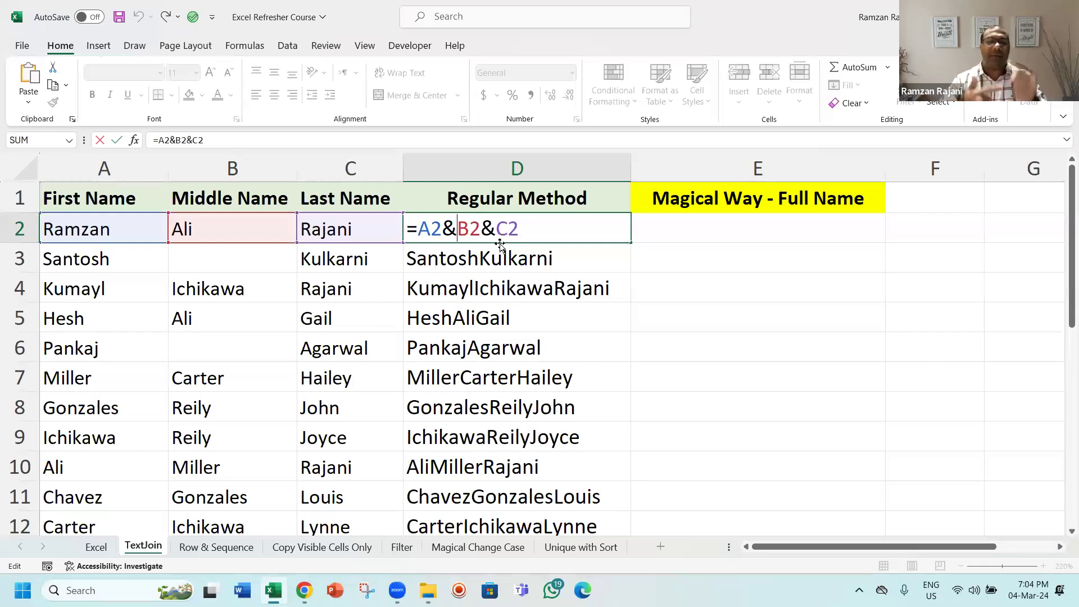
{"action": "type", "text": "\""}
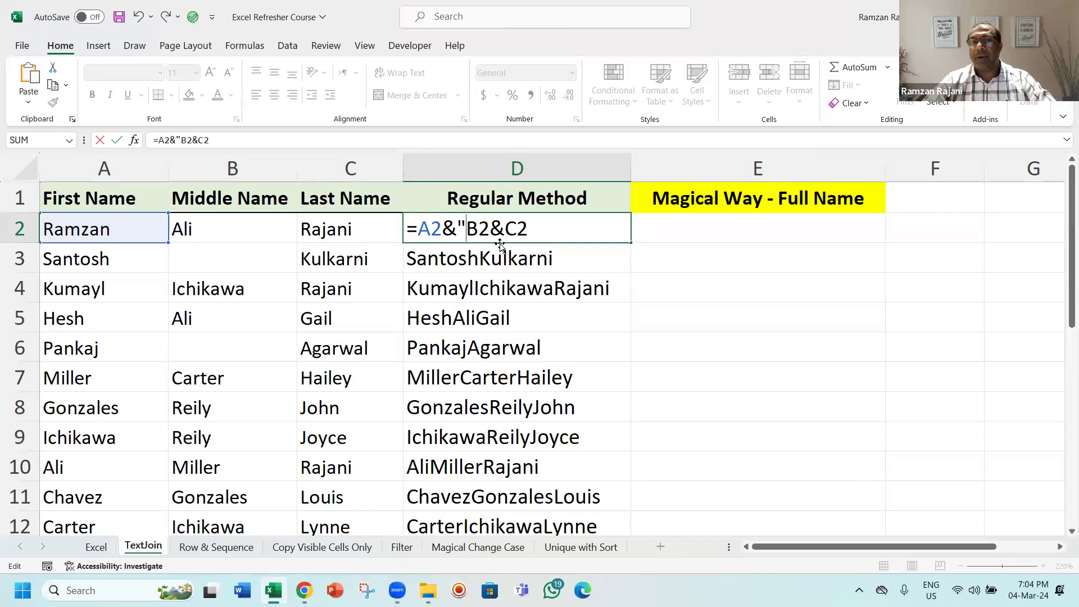
{"action": "type", "text": " \"&"}
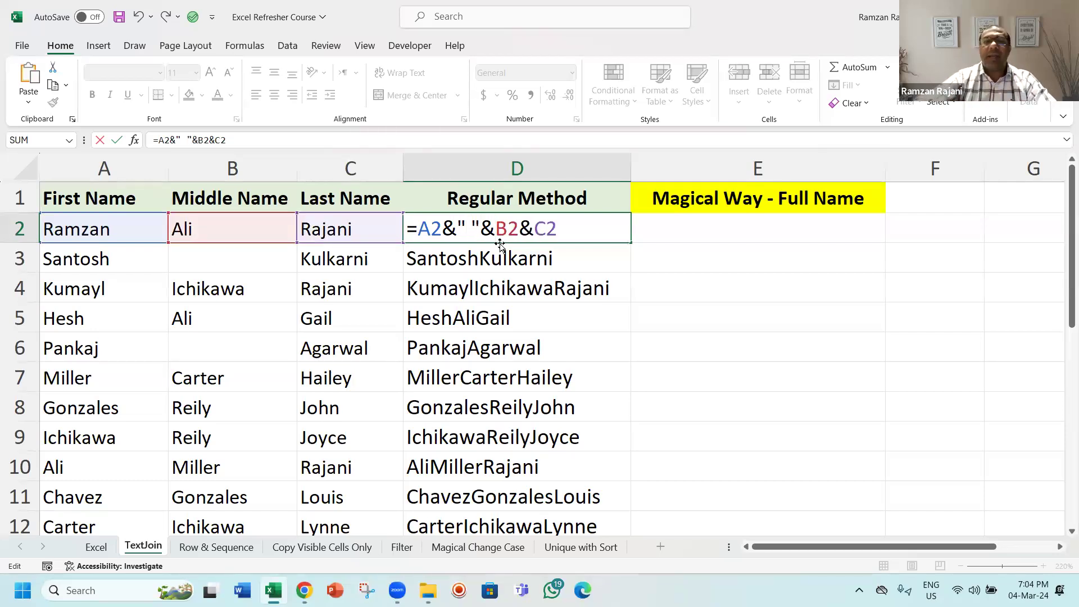
{"action": "left_click", "coordinate": [423, 232]}
{"action": "left_click", "coordinate": [465, 227]}
{"action": "key", "text": "Right"}
{"action": "key", "text": "Right"}
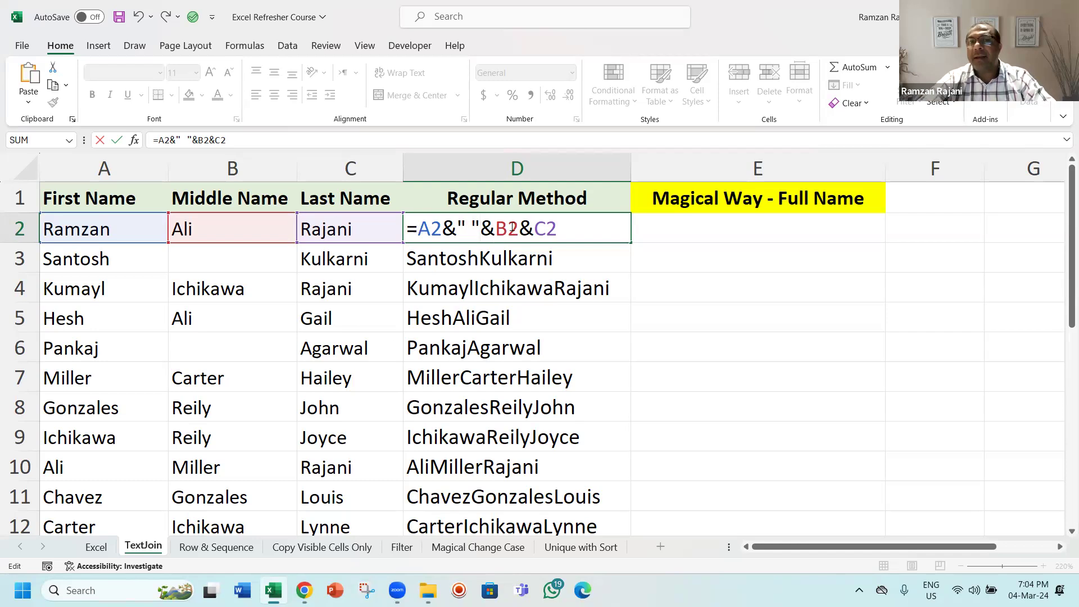
{"action": "key", "text": "Return"}
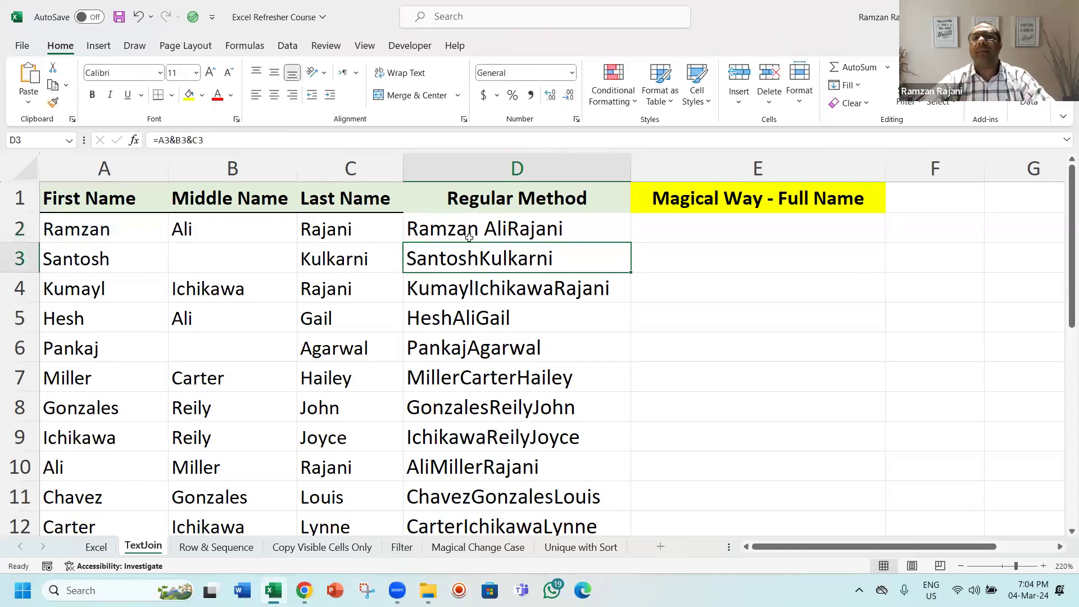
Step: Add a space separator between middle and last name in D2's formula: =A2&" "&B2&" "&C2
{"action": "double_click", "coordinate": [498, 231]}
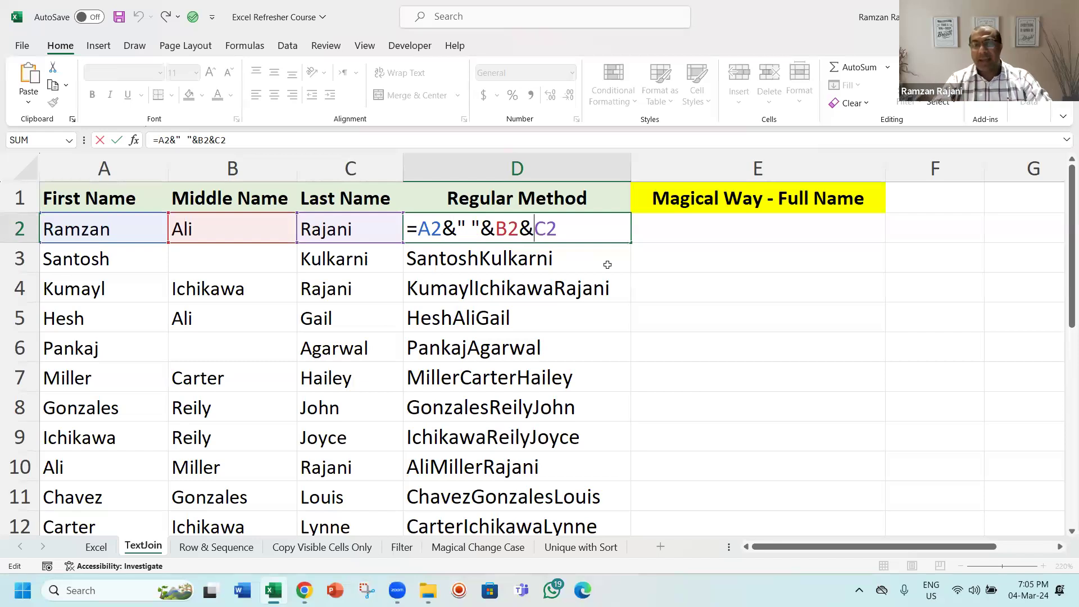
{"action": "key", "text": "Left"}
{"action": "key", "text": "Left"}
{"action": "type", "text": "\" \""}
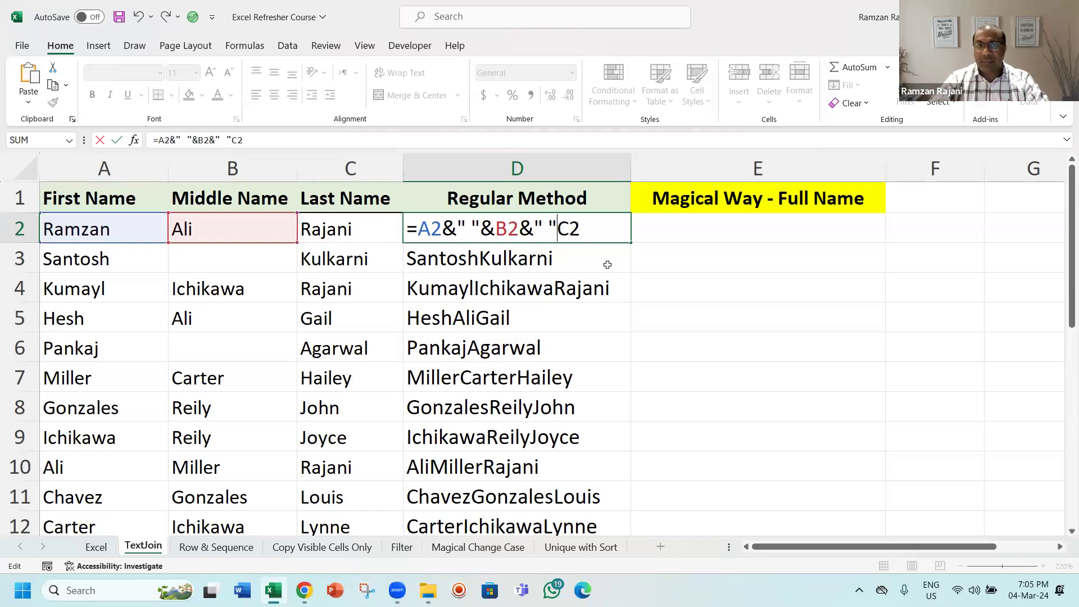
{"action": "type", "text": "&"}
{"action": "key", "text": "Return"}
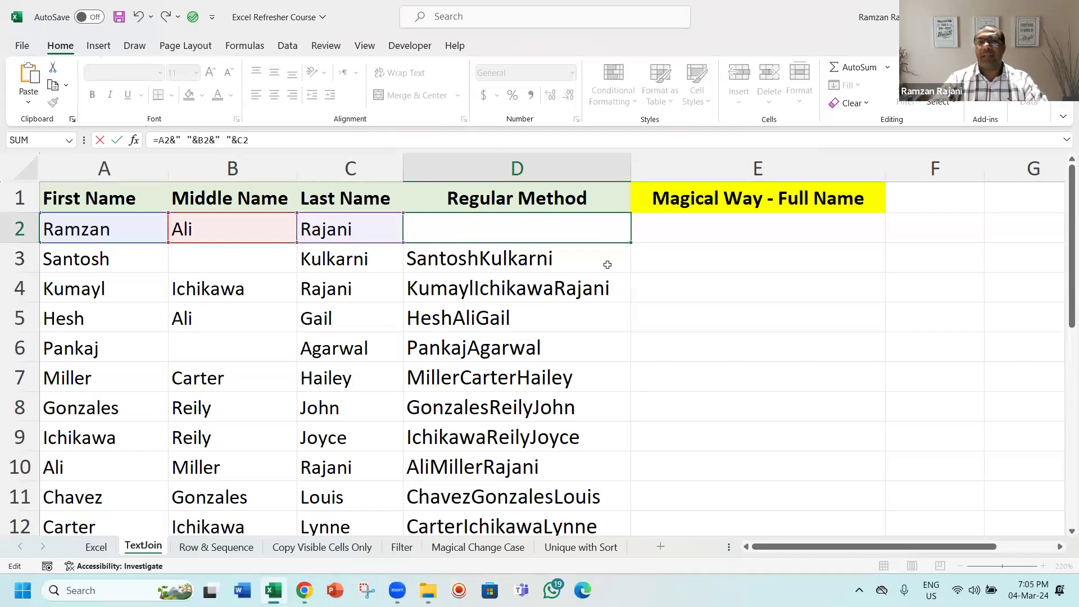
{"action": "key", "text": "Up"}
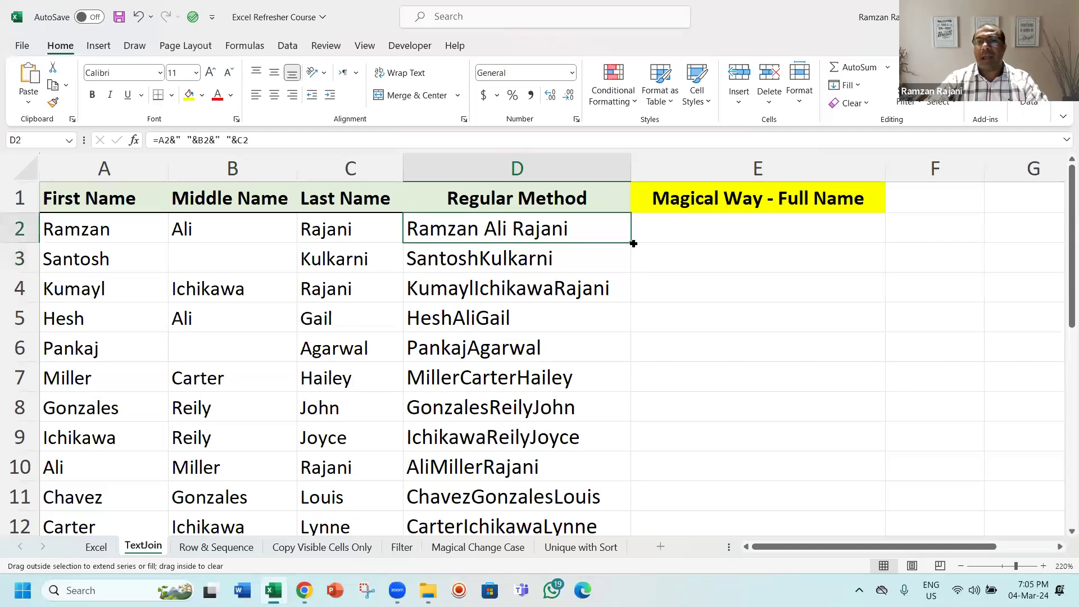
Step: Fill the updated D2 formula down the Regular Method column
{"action": "double_click", "coordinate": [630, 243]}
{"action": "left_click", "coordinate": [613, 225]}
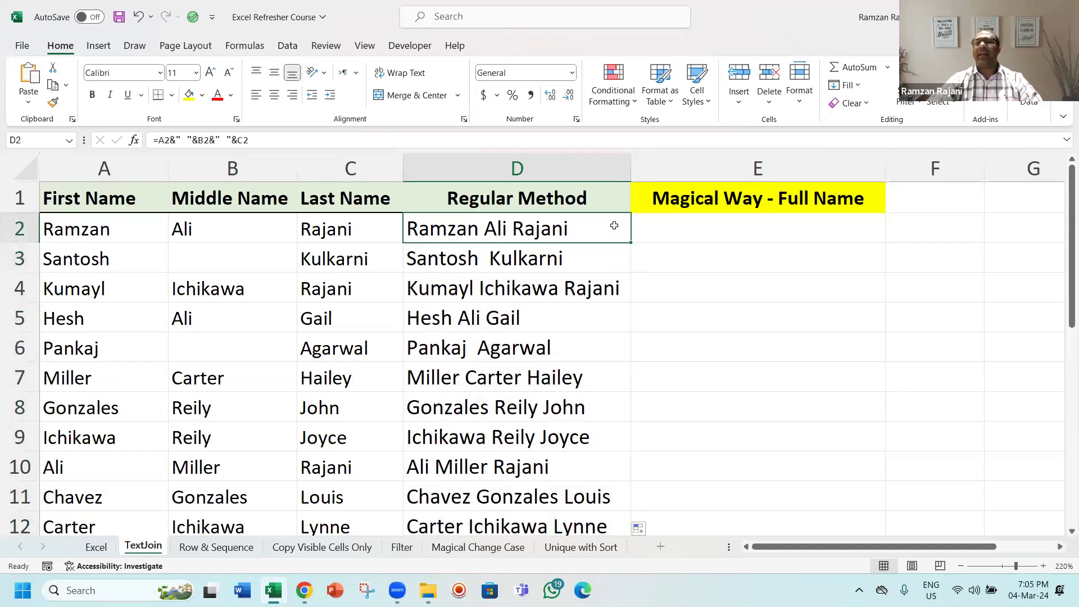
{"action": "double_click", "coordinate": [614, 226]}
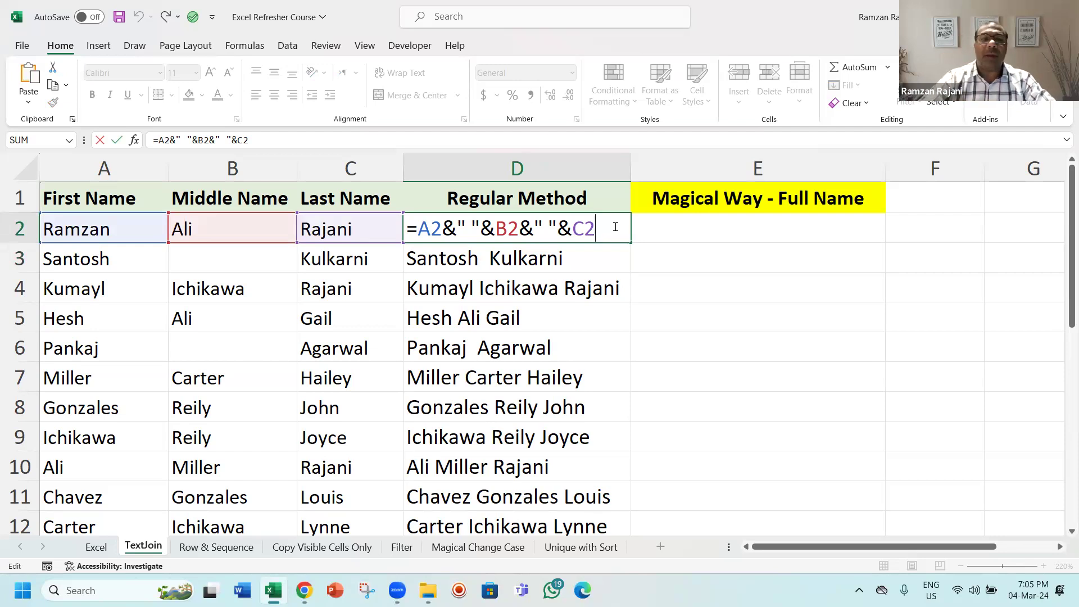
{"action": "key", "text": "ctrl+Return"}
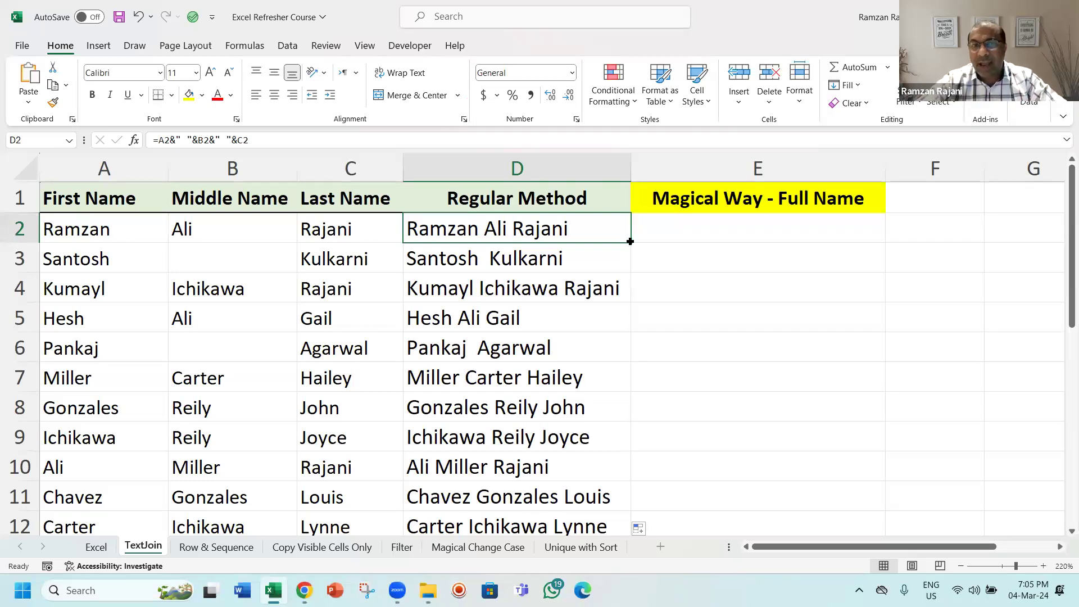
{"action": "double_click", "coordinate": [629, 241]}
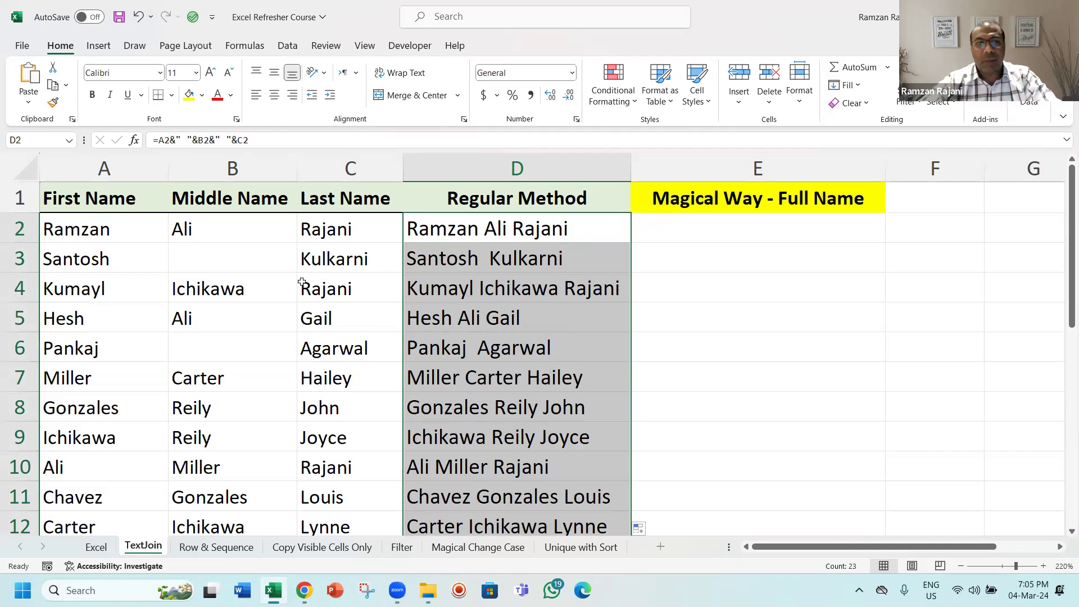
Step: Examine row 3's empty middle name cell and its combined name in column D
{"action": "left_click", "coordinate": [118, 266]}
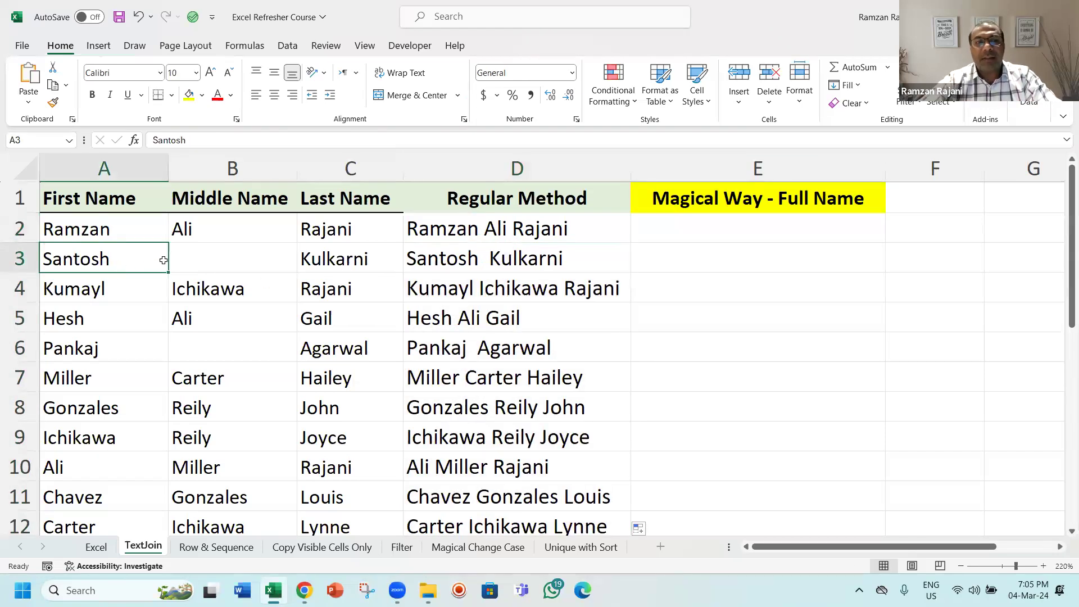
{"action": "left_click", "coordinate": [215, 254]}
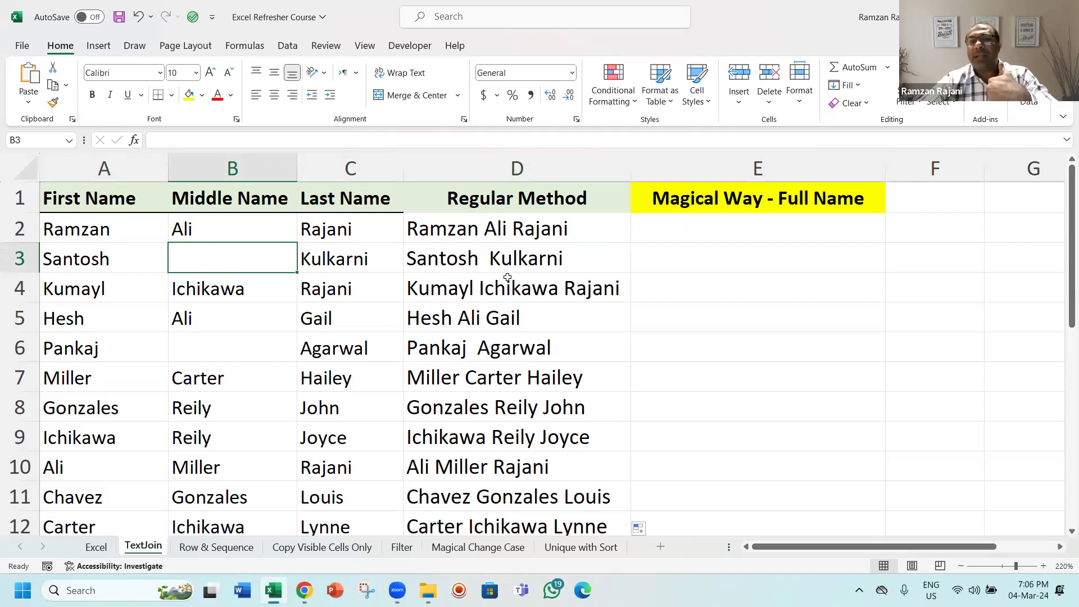
{"action": "left_click", "coordinate": [497, 262]}
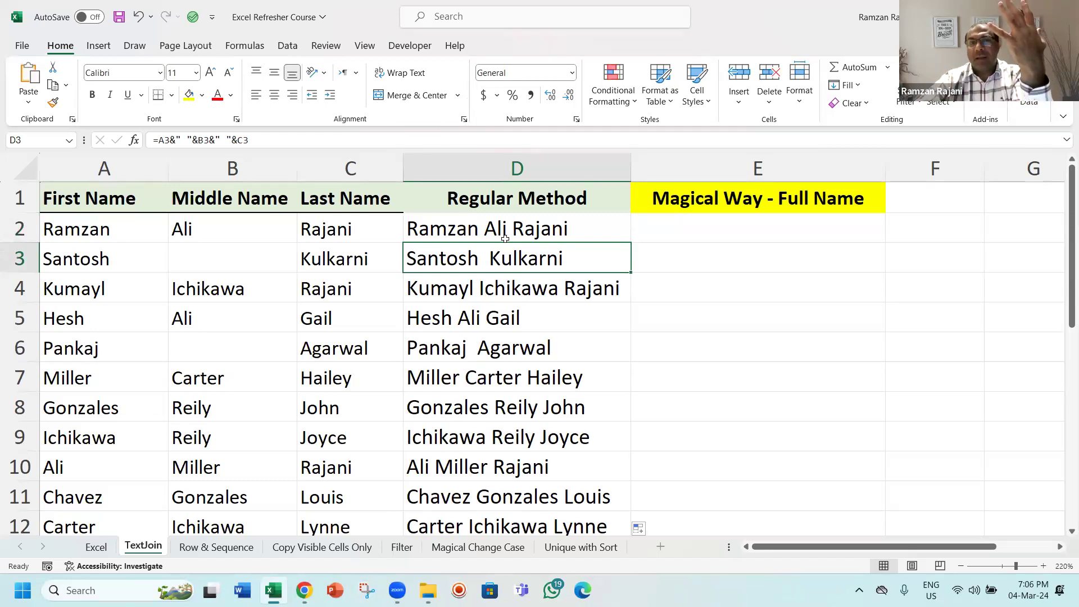
{"action": "left_click", "coordinate": [222, 256]}
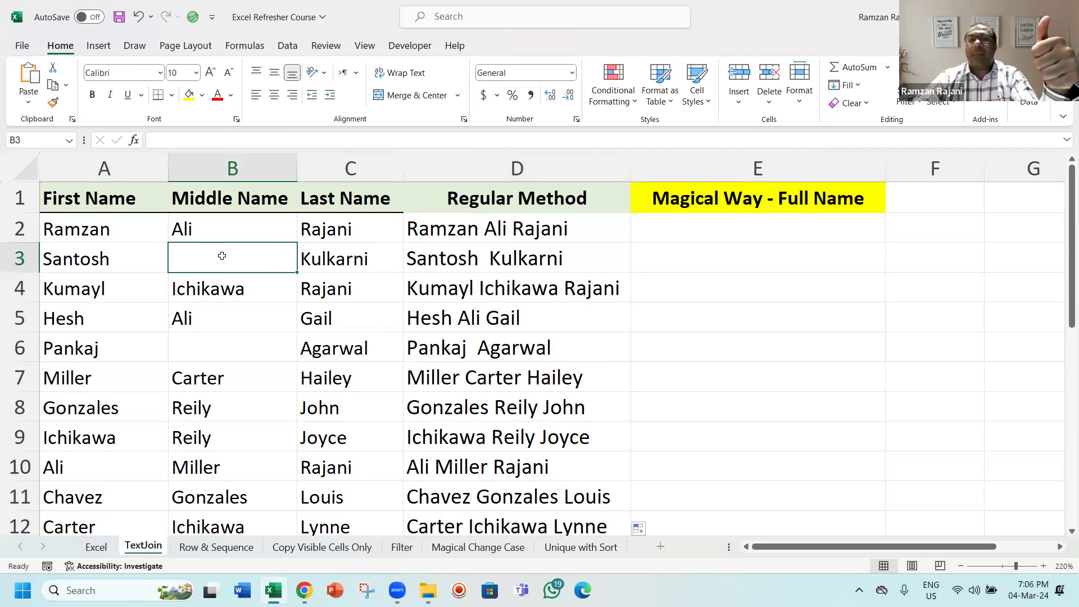
{"action": "left_click", "coordinate": [648, 230]}
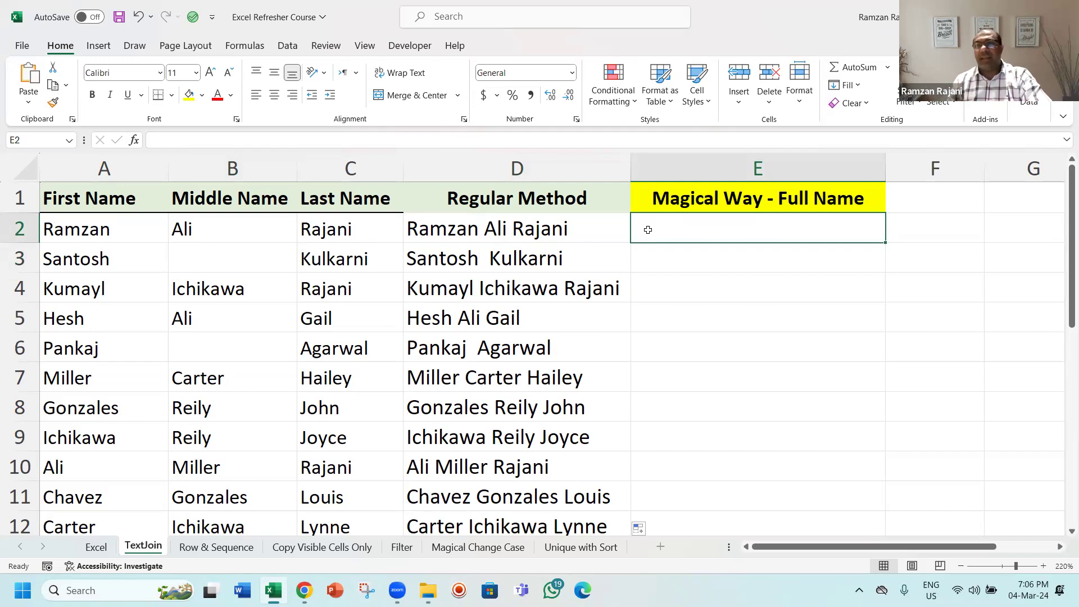
{"action": "key", "text": "Left"}
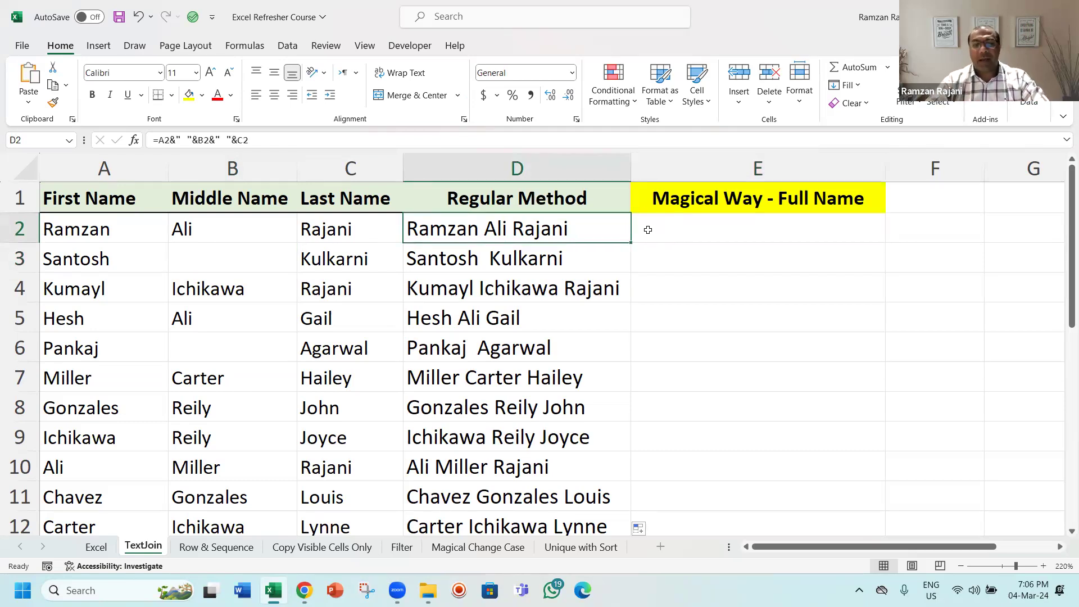
Step: Review the space separators inside D2's concatenation formula without changing it
{"action": "key", "text": "F2"}
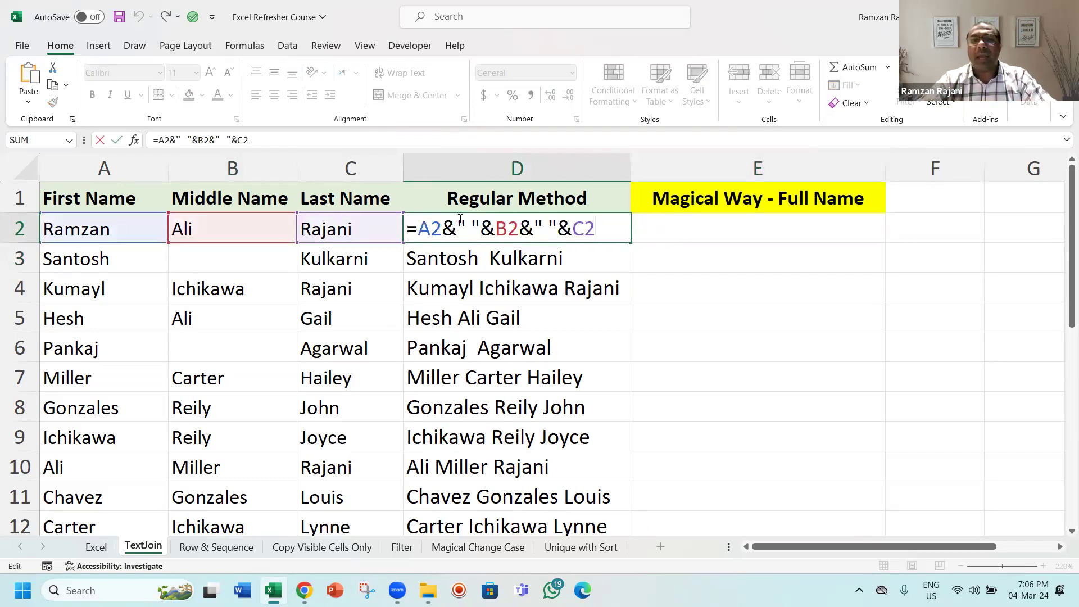
{"action": "left_click_drag", "start_coordinate": [457, 220], "coordinate": [475, 221]}
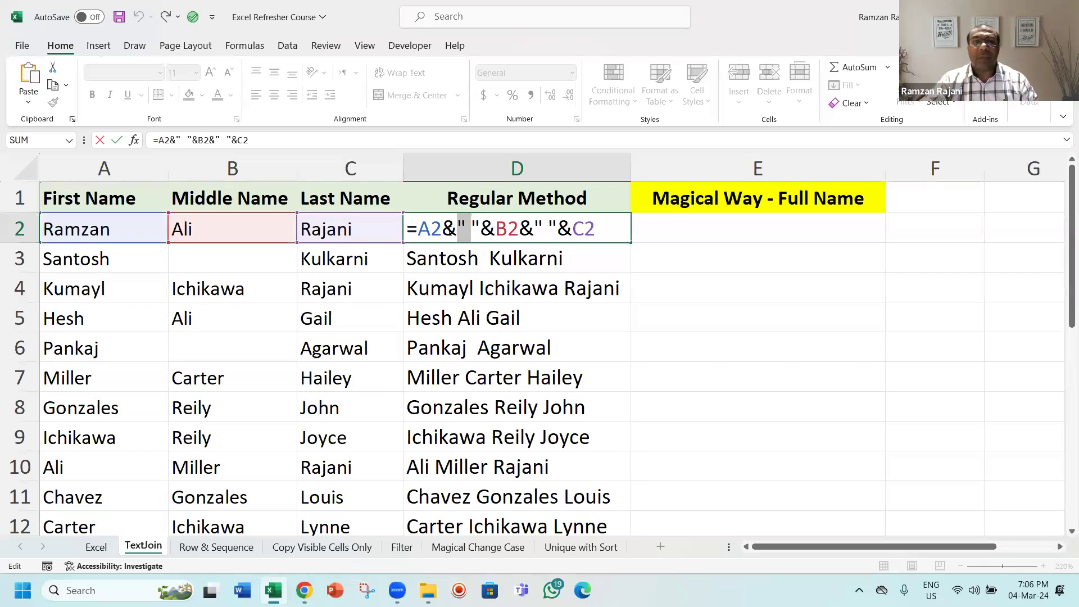
{"action": "left_click", "coordinate": [423, 230]}
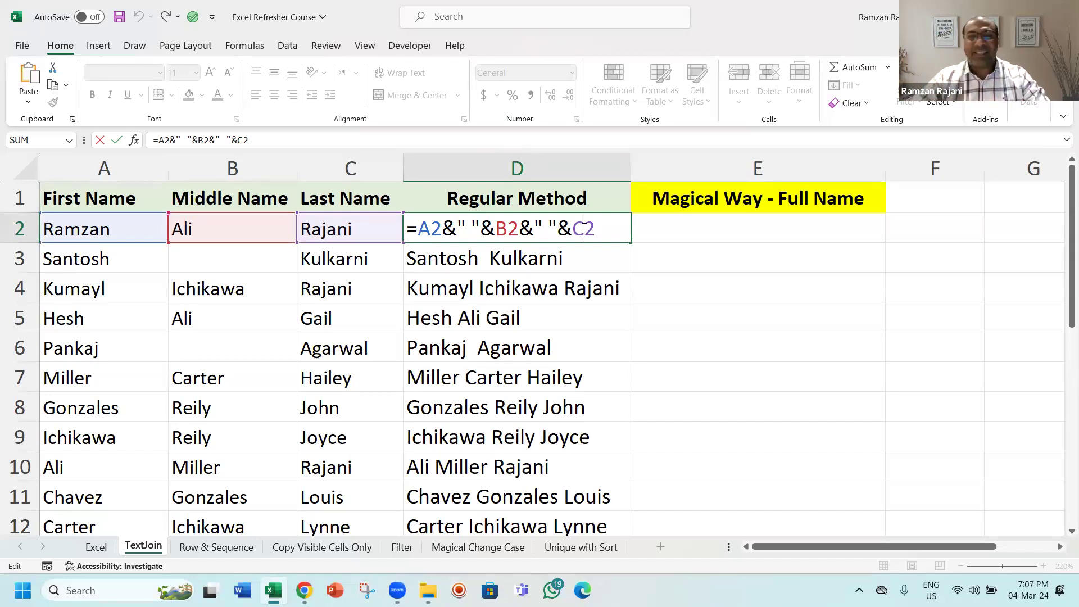
{"action": "key", "text": "Tab"}
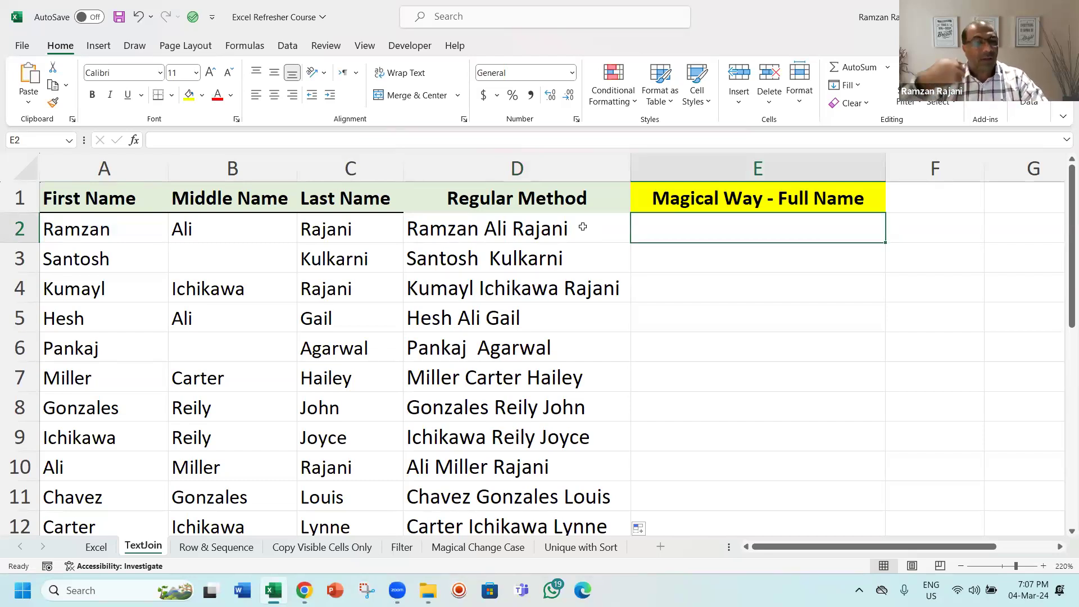
Step: Enter =TEXTJOIN(" ",TRUE,A2:C2) in E2 to join the three name cells with spaces, ignoring empty ones
{"action": "type", "text": "="}
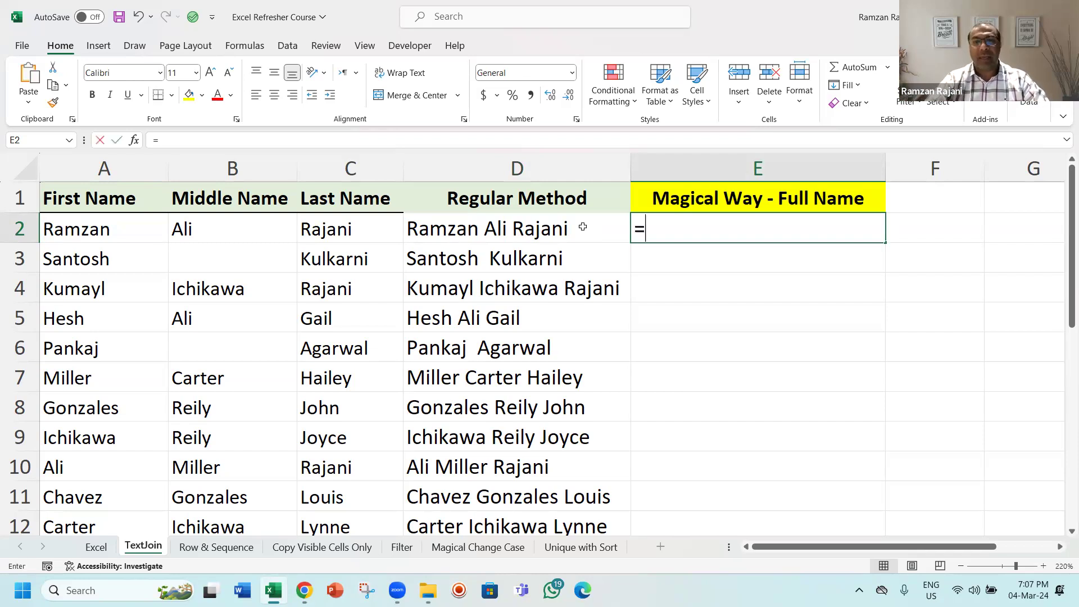
{"action": "type", "text": "text"}
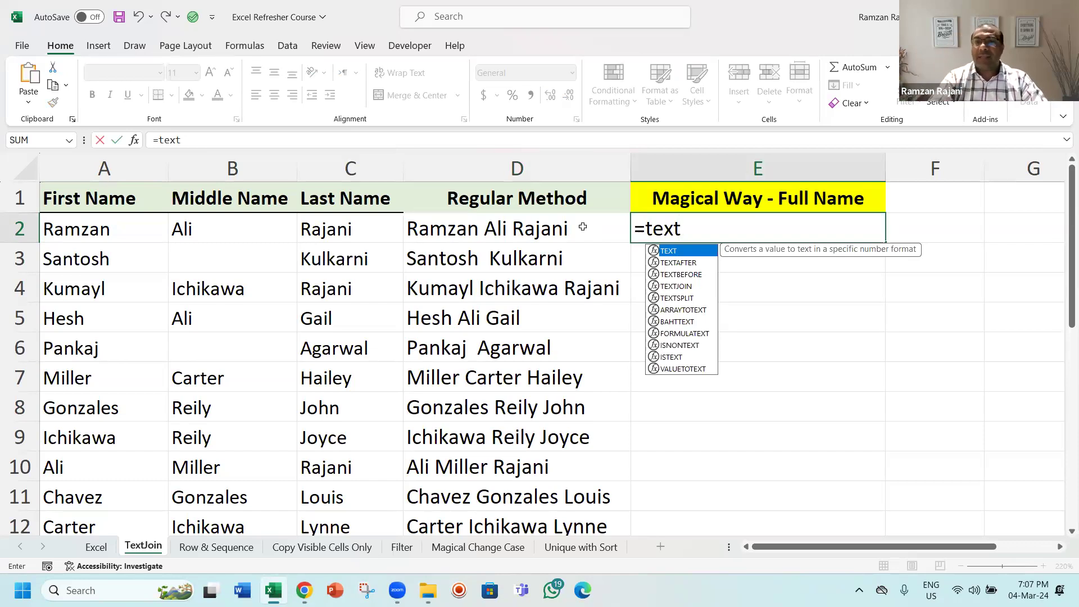
{"action": "type", "text": "j"}
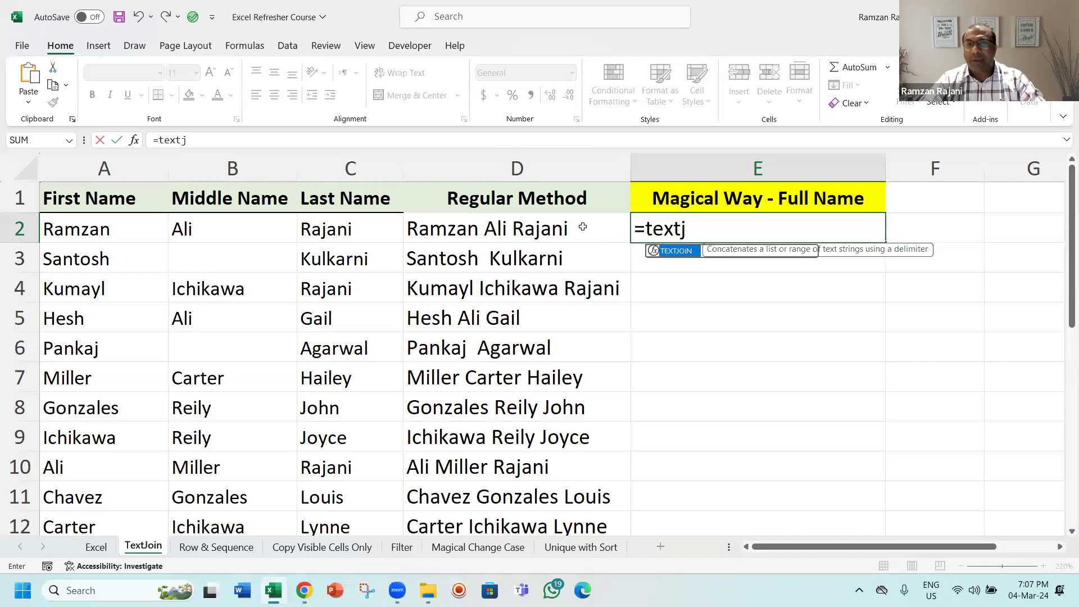
{"action": "key", "text": "Tab"}
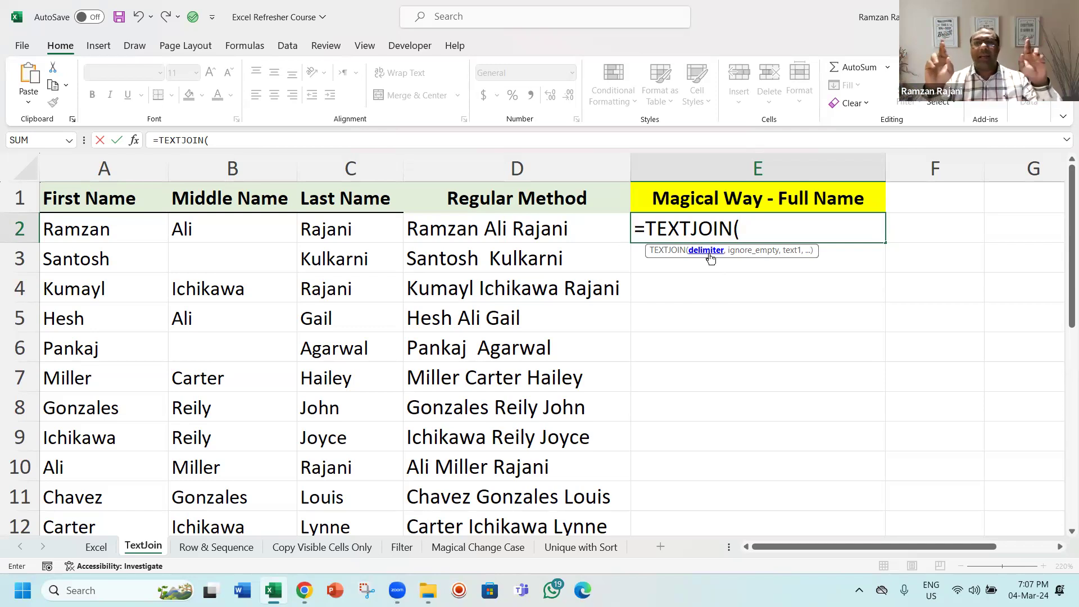
{"action": "type", "text": "\""}
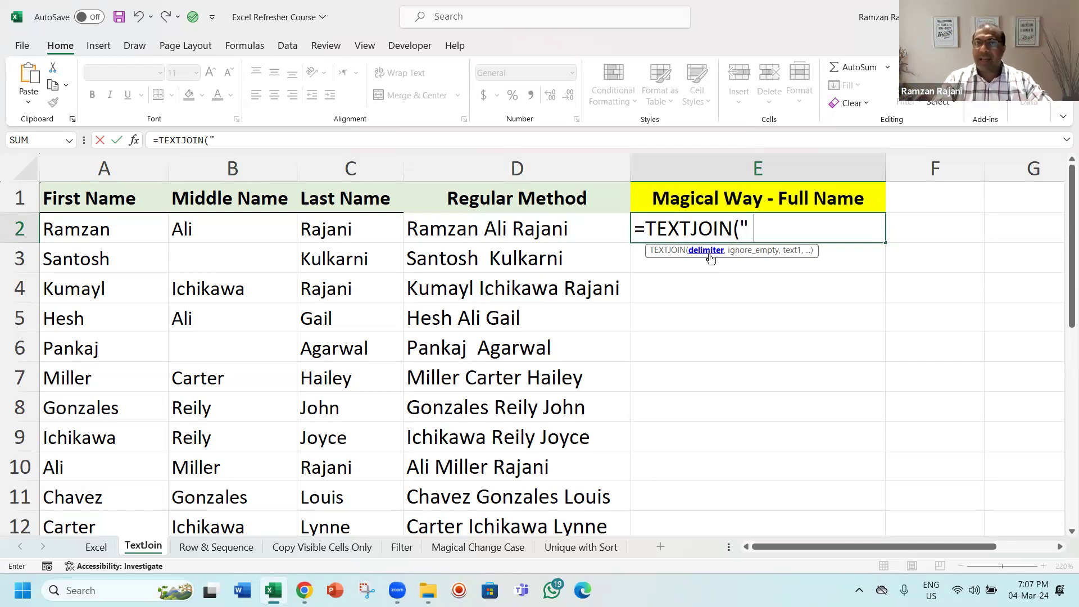
{"action": "type", "text": " \""}
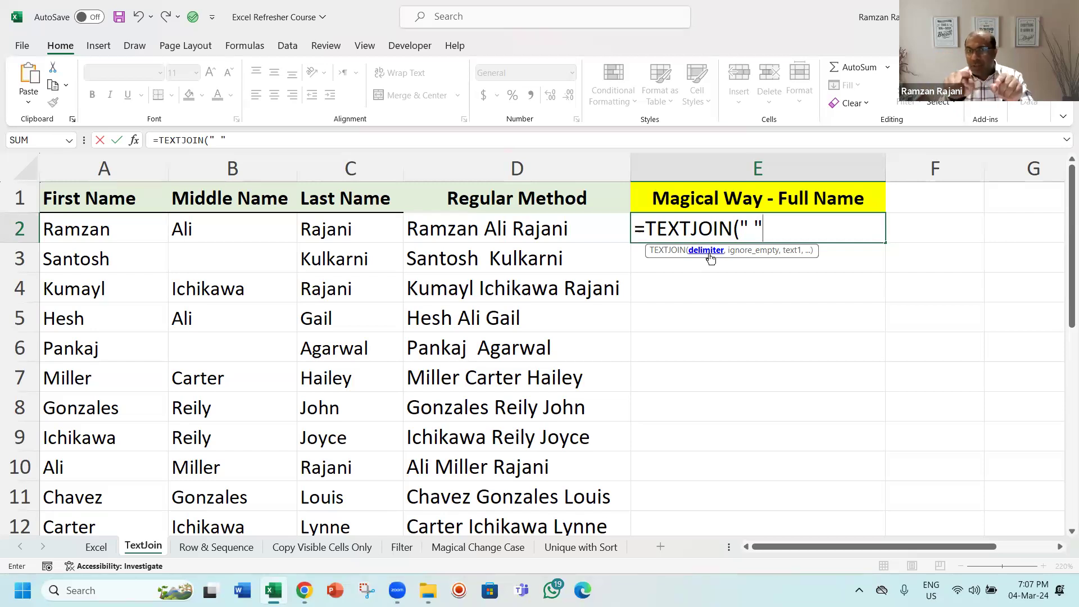
{"action": "key", "text": "BackSpace"}
{"action": "key", "text": "BackSpace"}
{"action": "key", "text": "BackSpace"}
{"action": "type", "text": "\""}
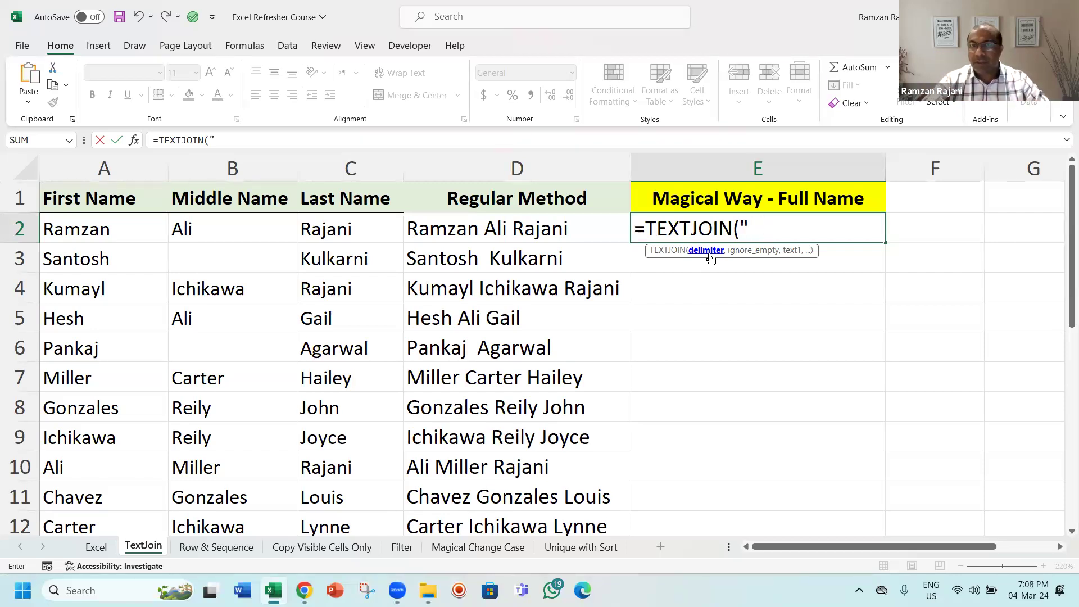
{"action": "type", "text": " \""}
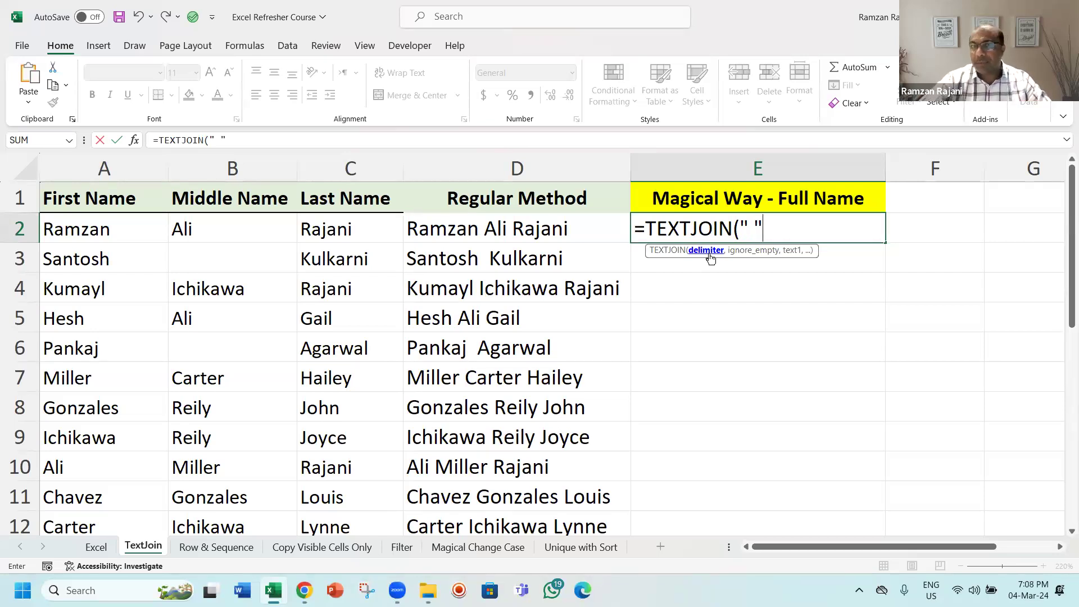
{"action": "type", "text": ","}
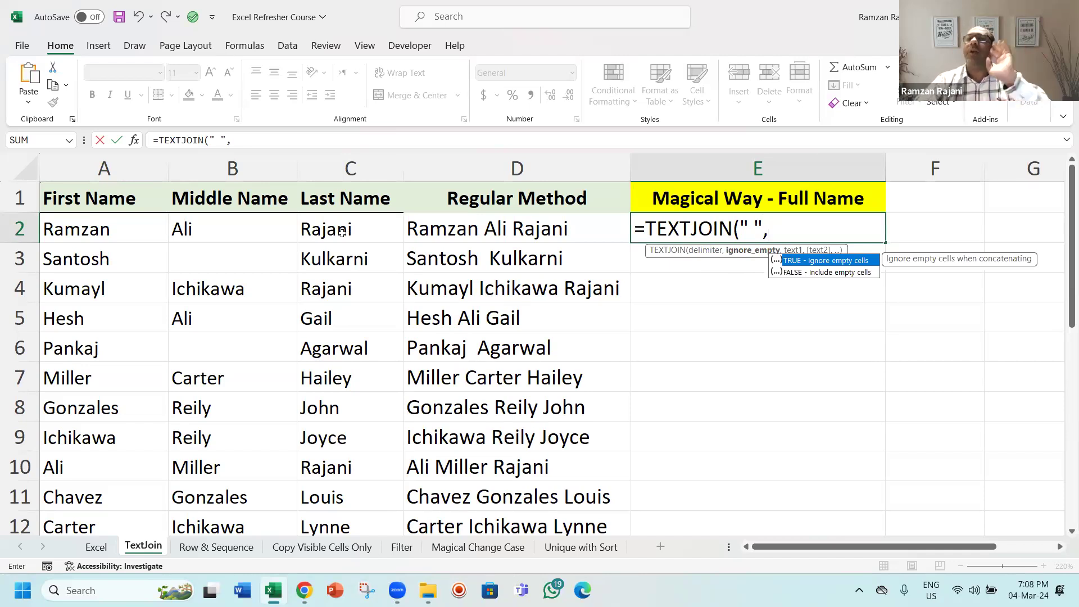
{"action": "key", "text": "Tab"}
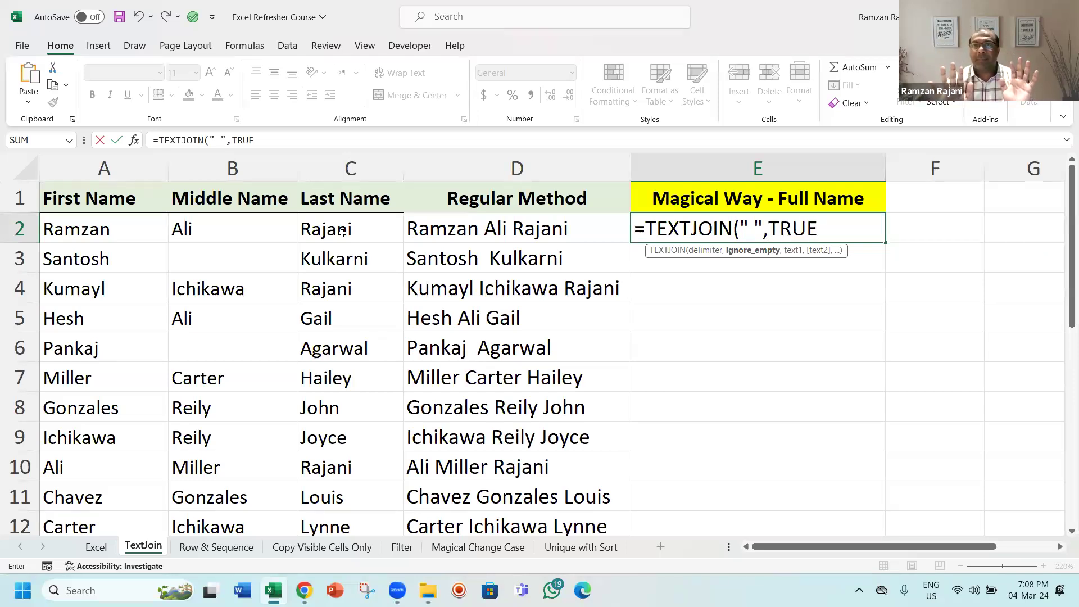
{"action": "type", "text": ","}
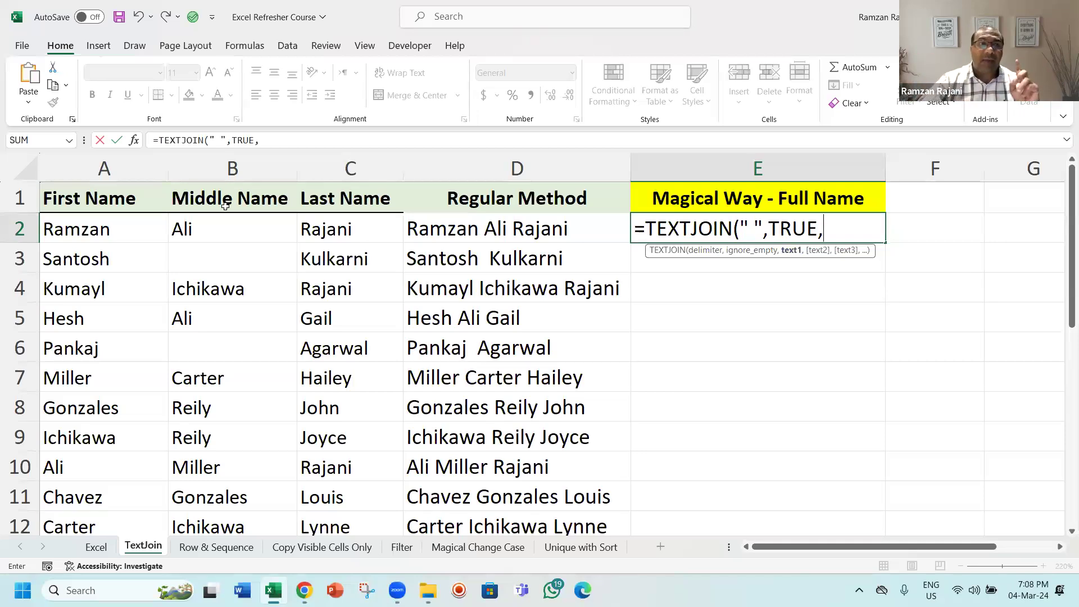
{"action": "left_click", "coordinate": [130, 228]}
{"action": "left_click_drag", "start_coordinate": [174, 223], "coordinate": [318, 229]}
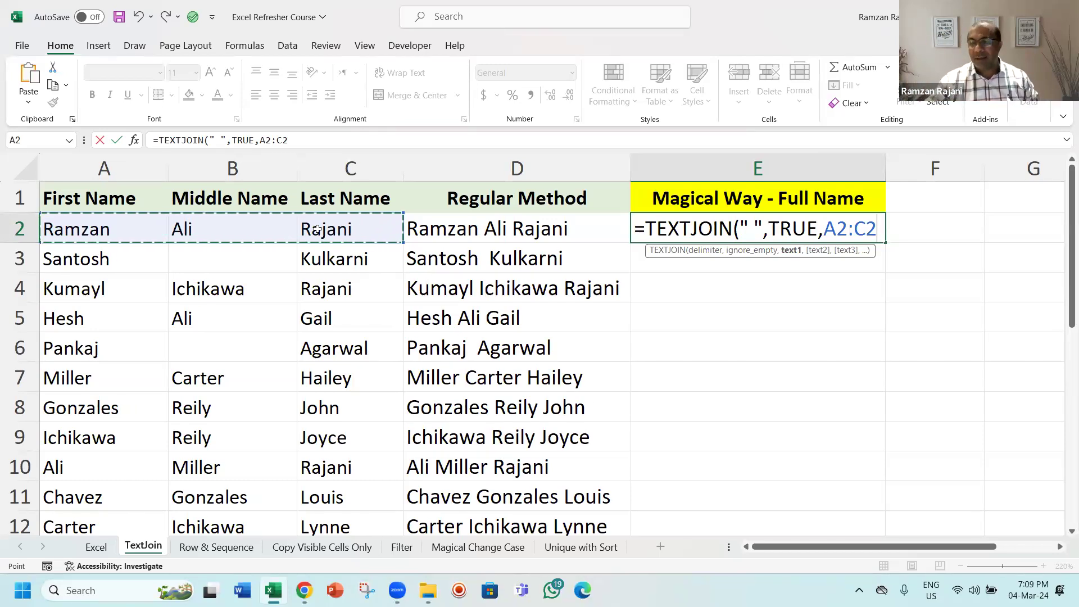
{"action": "key", "text": "Return"}
Step: Fill the E2 TEXTJOIN formula down the Magical Way column
{"action": "key", "text": "Up"}
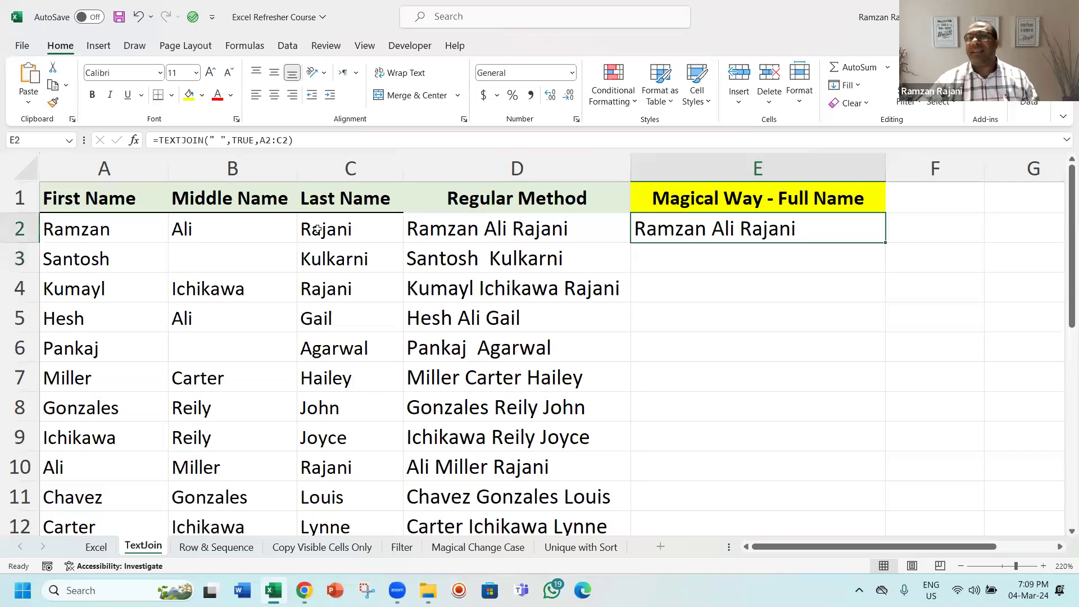
{"action": "double_click", "coordinate": [884, 241]}
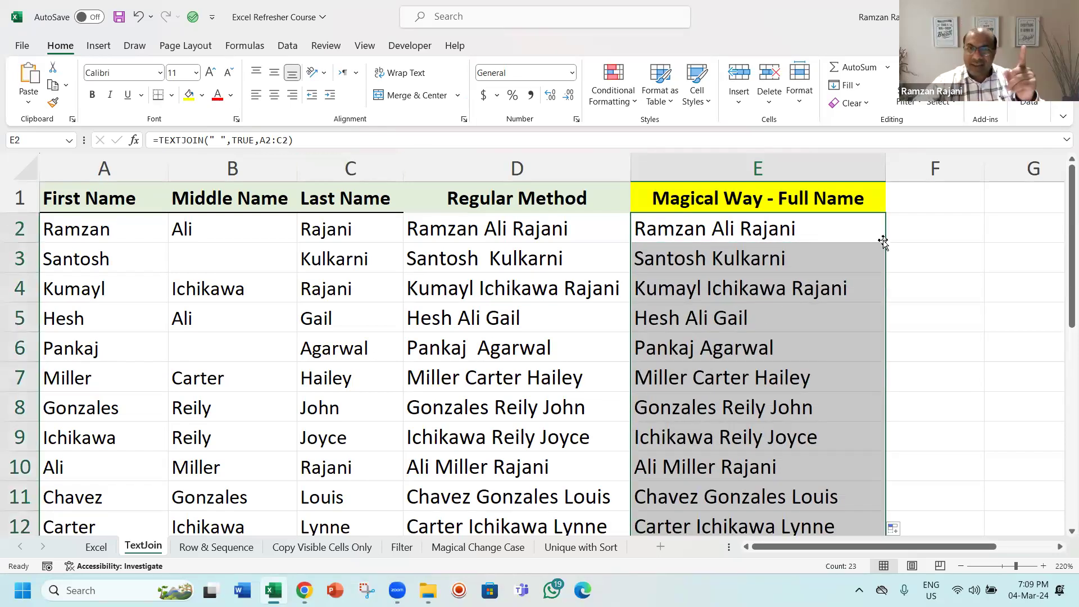
Step: Highlight row 3's Regular Method and Magical Way cells, D3 and E3, with yellow fill
{"action": "left_click", "coordinate": [706, 252]}
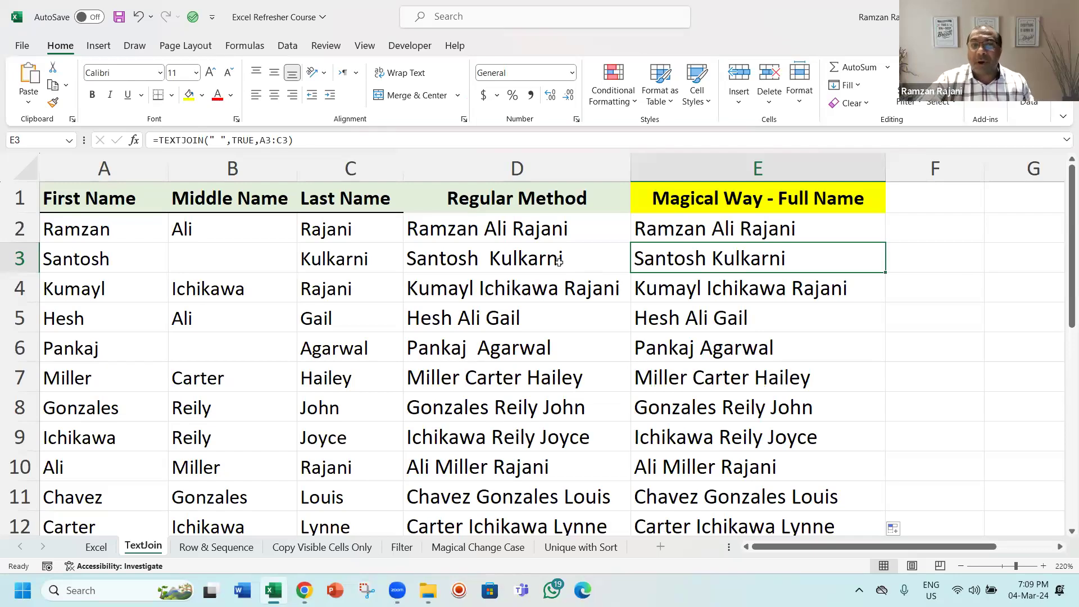
{"action": "left_click_drag", "start_coordinate": [557, 262], "coordinate": [635, 258]}
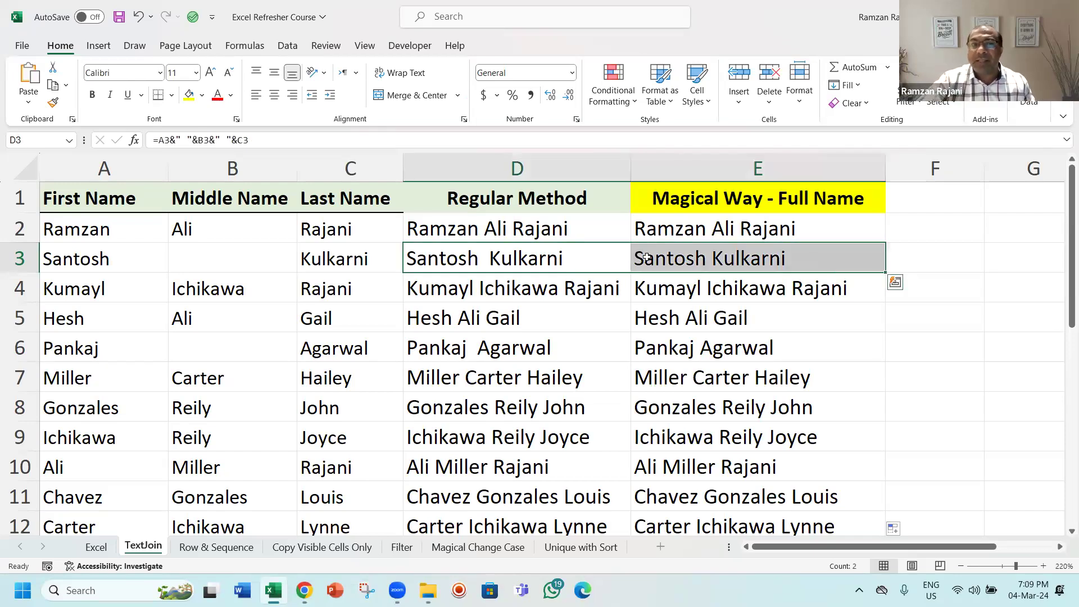
{"action": "left_click", "coordinate": [189, 94]}
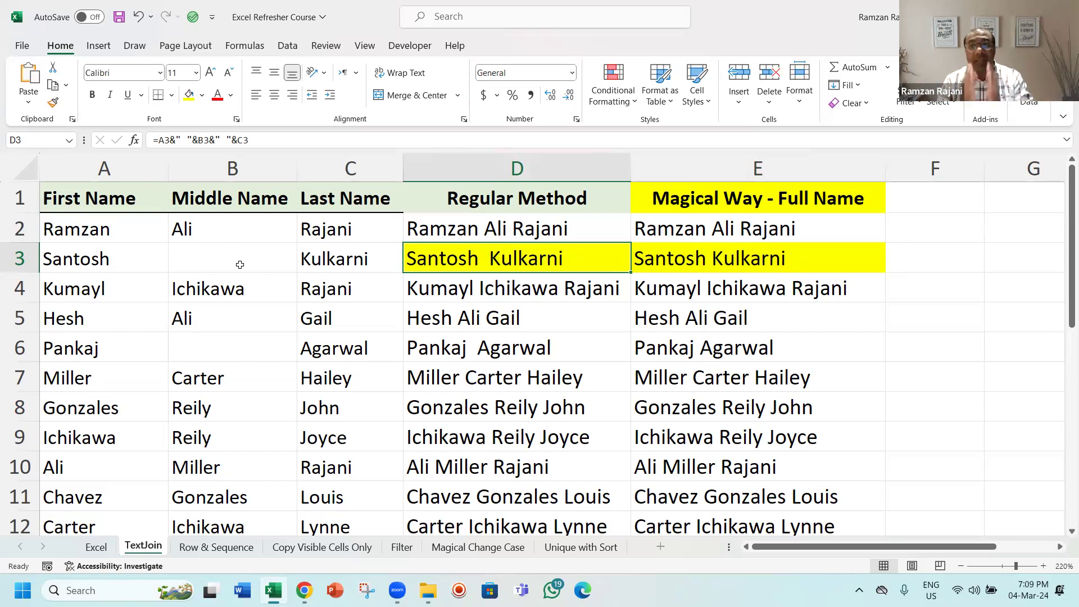
Step: Compare the combined names in row 3 and the formulas in D2 and E2
{"action": "double_click", "coordinate": [820, 227]}
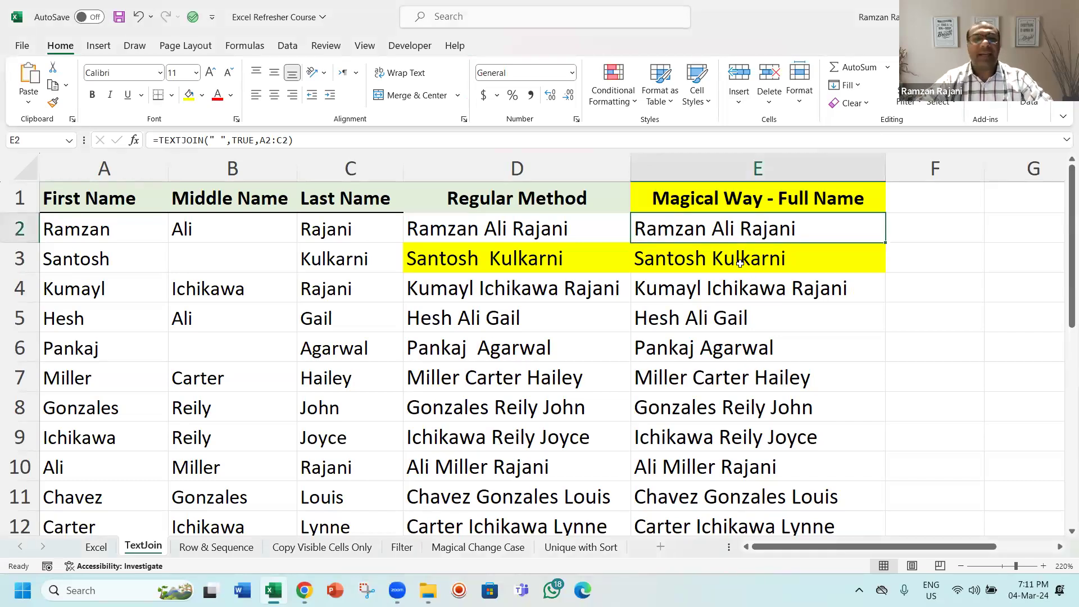
{"action": "left_click", "coordinate": [740, 263]}
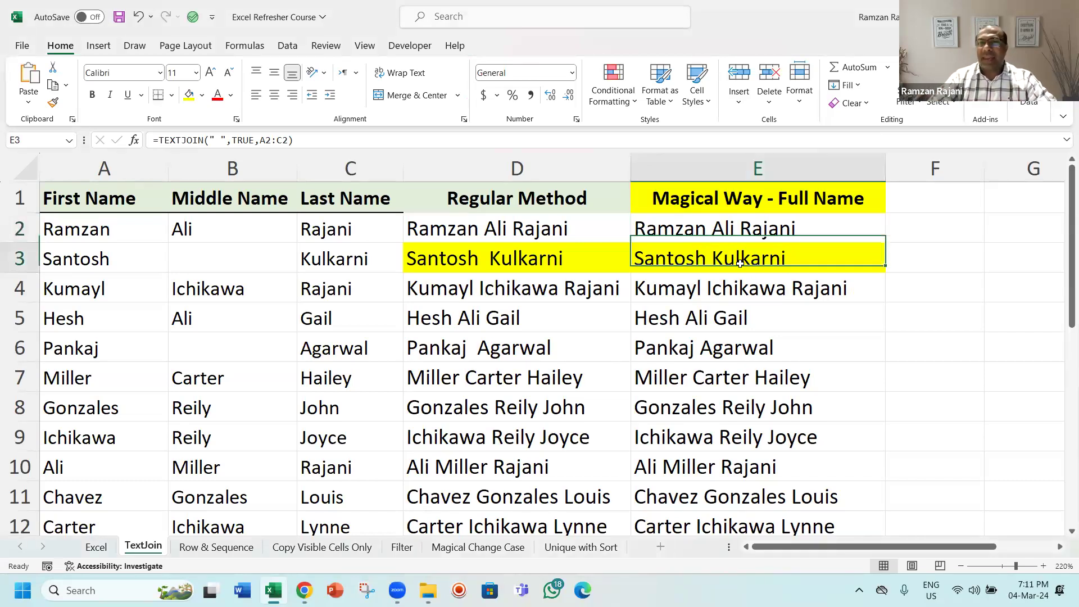
{"action": "key", "text": "shift+Left"}
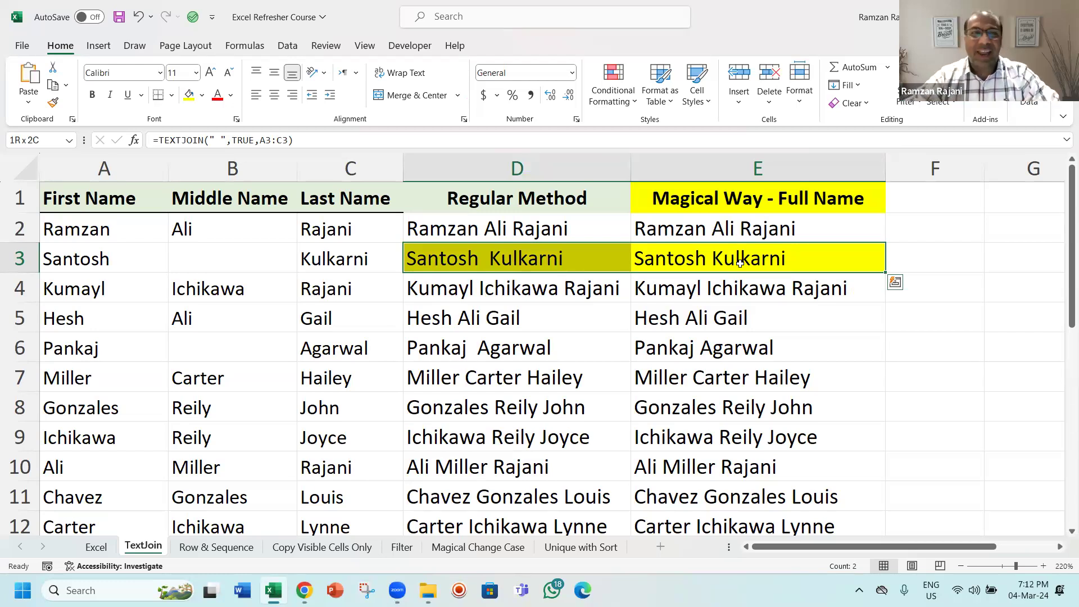
{"action": "left_click", "coordinate": [737, 264]}
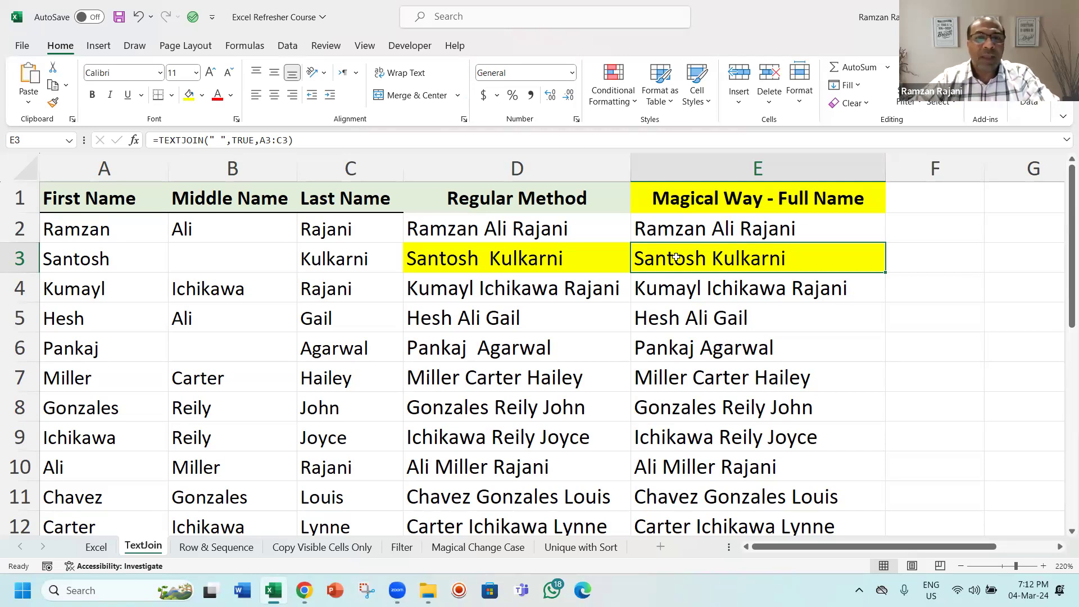
{"action": "double_click", "coordinate": [534, 233]}
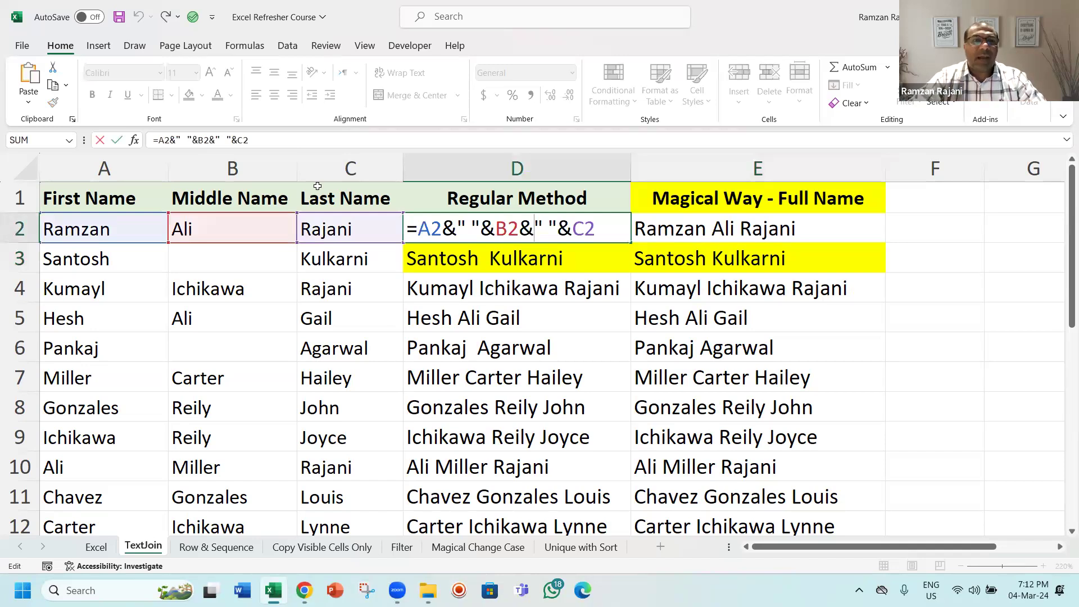
{"action": "key", "text": "Escape"}
{"action": "double_click", "coordinate": [744, 232]}
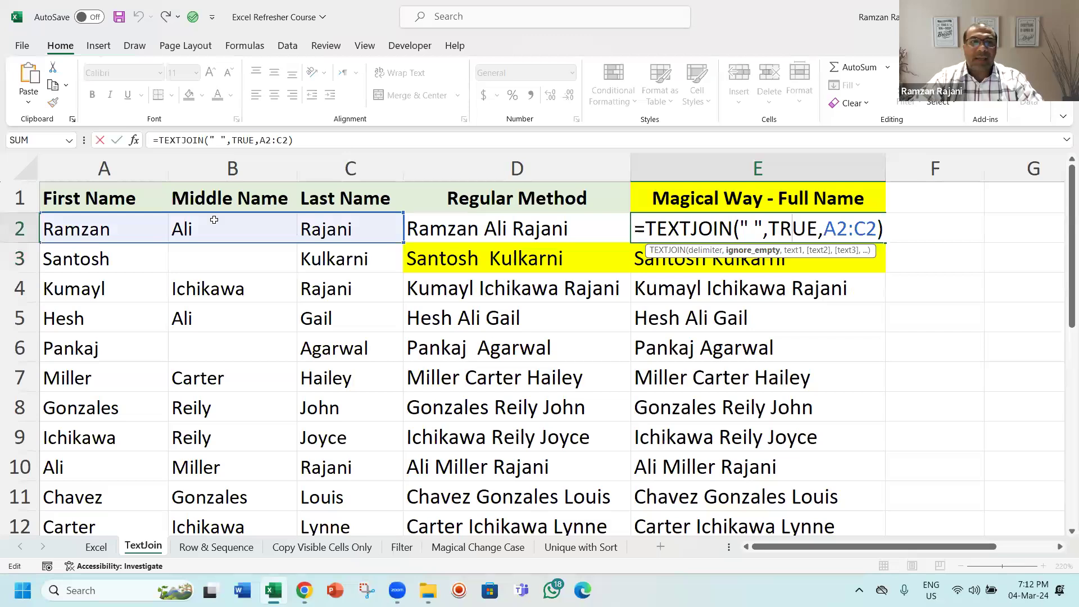
{"action": "key", "text": "Escape"}
Step: Delete the First, Middle and Last Name columns A to C and undo the deletion
{"action": "left_click_drag", "start_coordinate": [145, 169], "coordinate": [318, 145]}
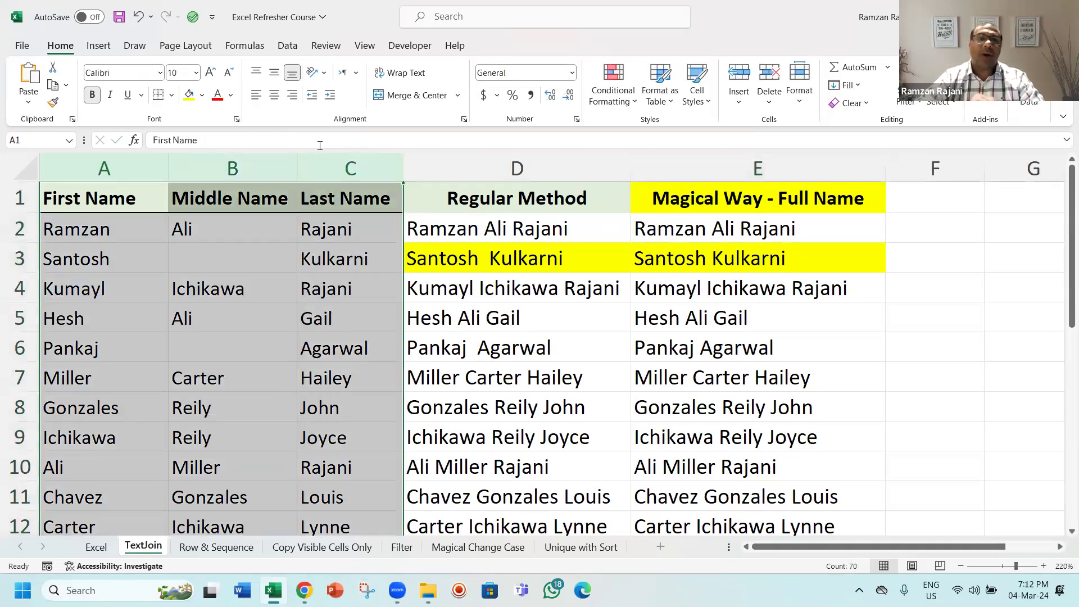
{"action": "key", "text": "ctrl+minus"}
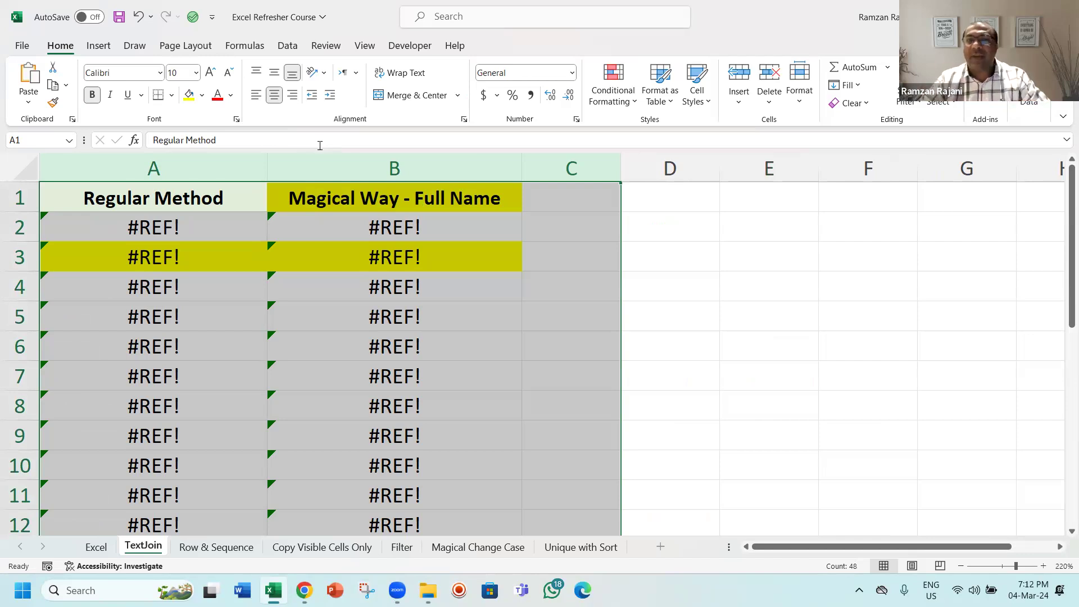
{"action": "key", "text": "ctrl+z"}
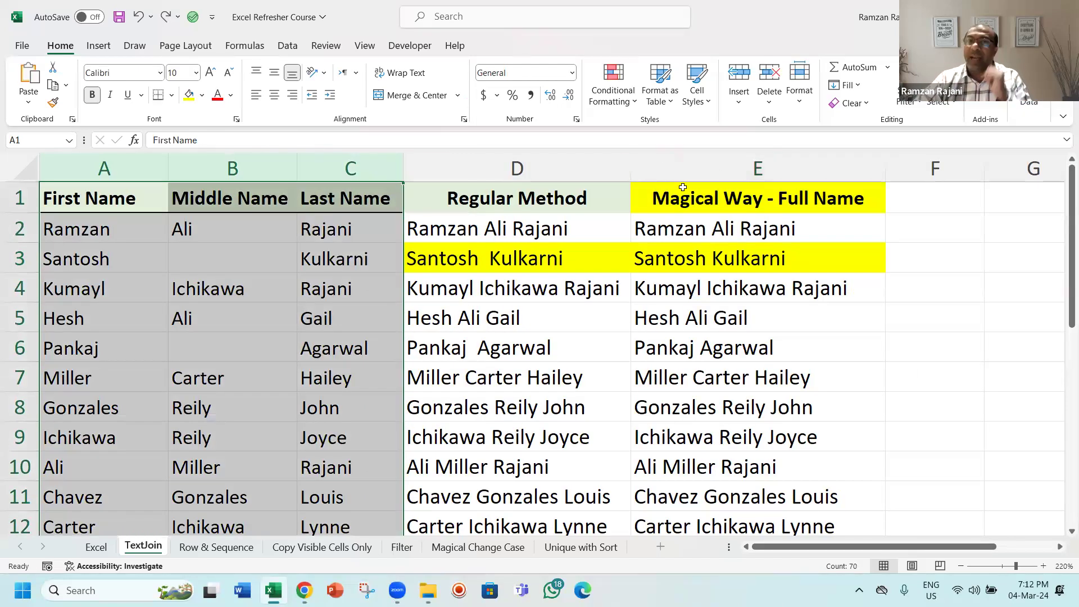
Step: Review the TEXTJOIN formula in E2 without changing it
{"action": "double_click", "coordinate": [696, 226]}
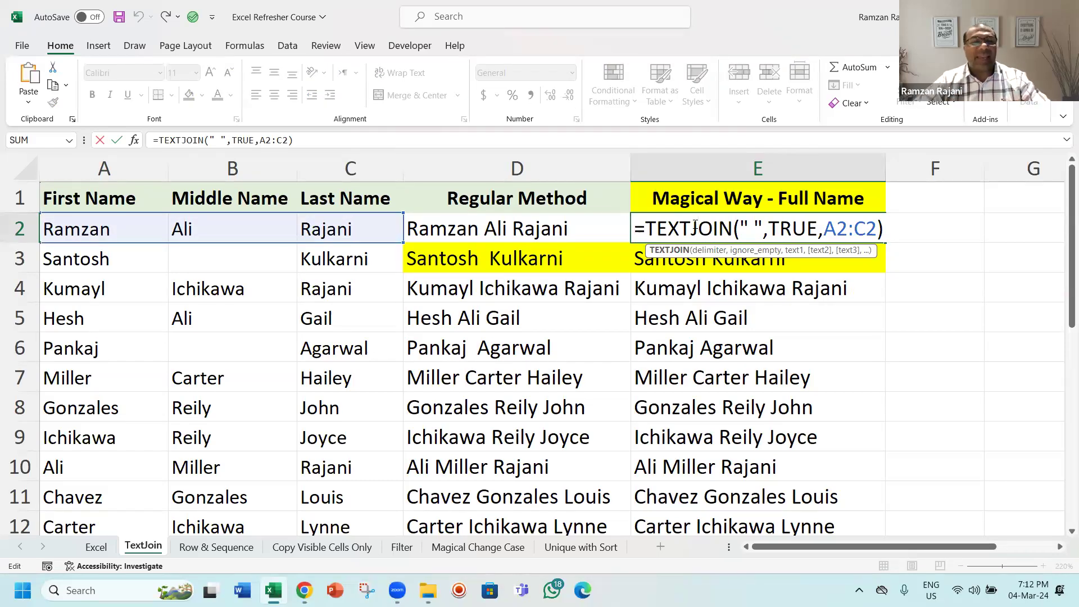
{"action": "key", "text": "Escape"}
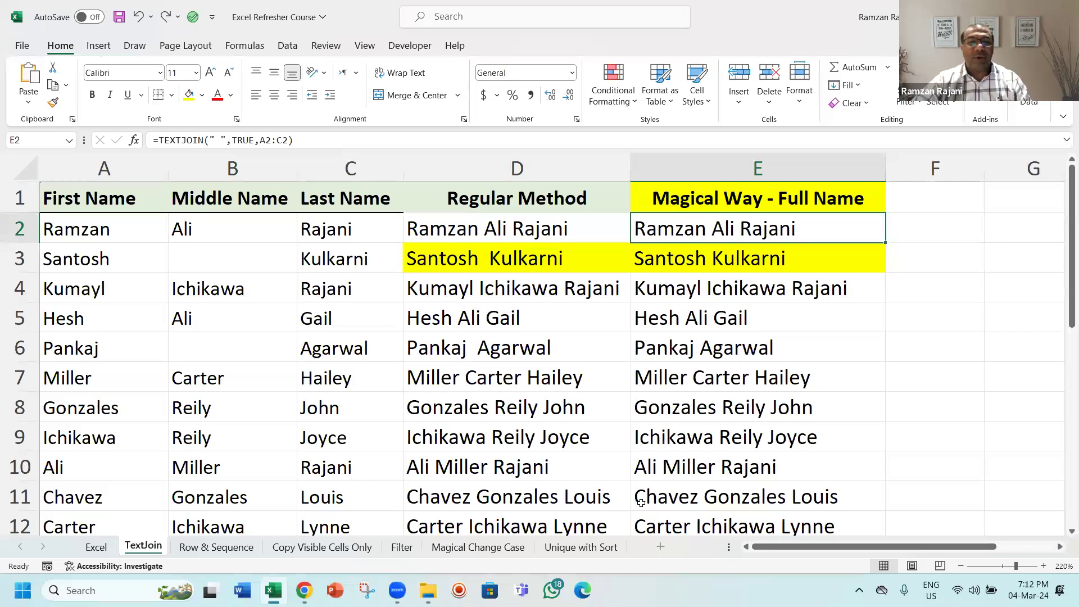
{"action": "key", "text": "alt+Tab"}
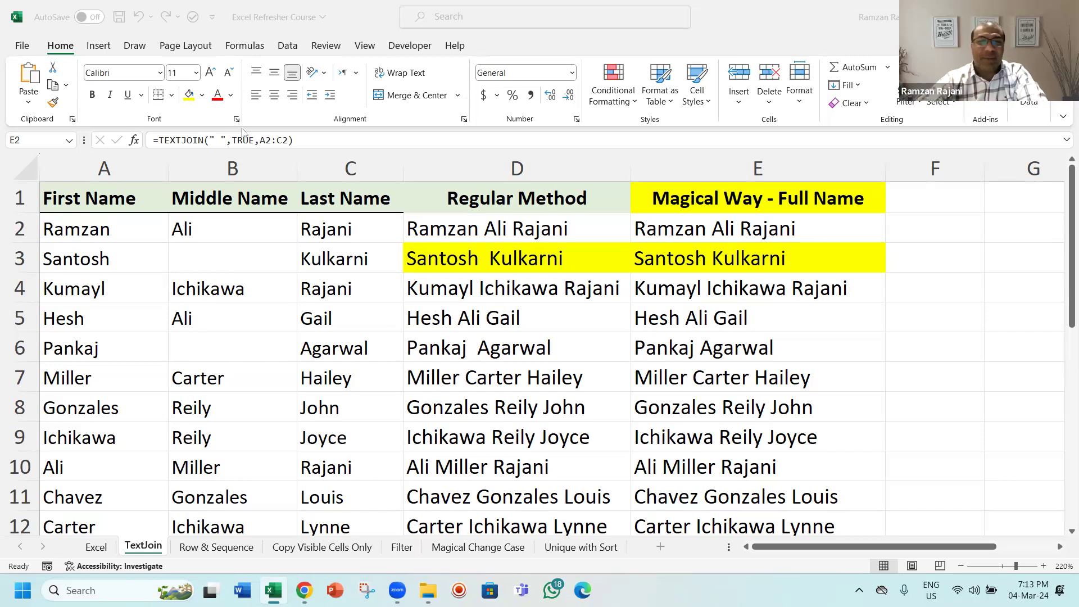
{"action": "left_click", "coordinate": [358, 115]}
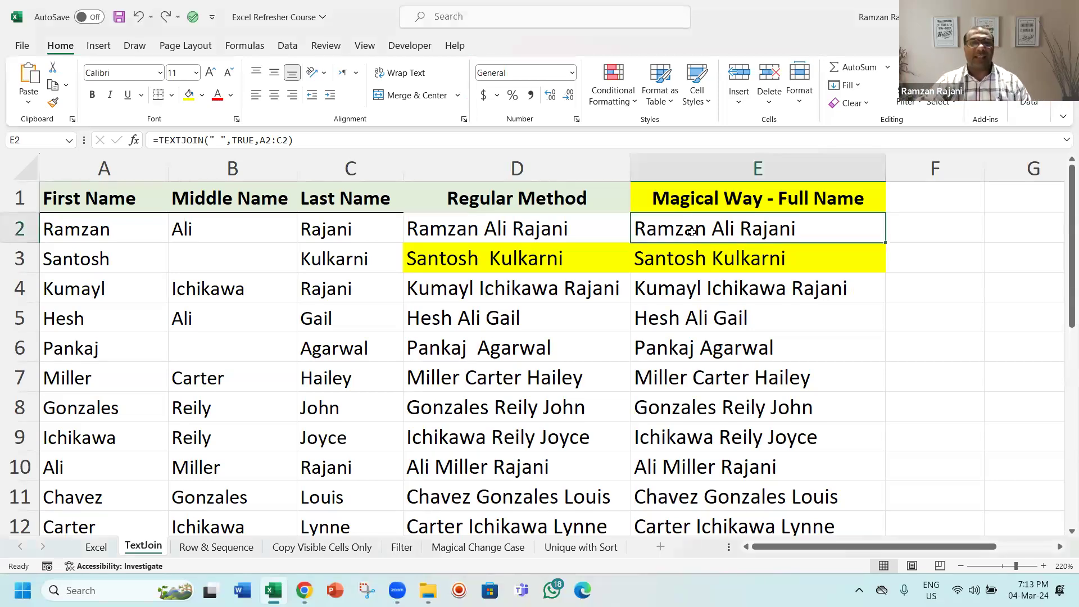
{"action": "double_click", "coordinate": [690, 229]}
{"action": "key", "text": "Escape"}
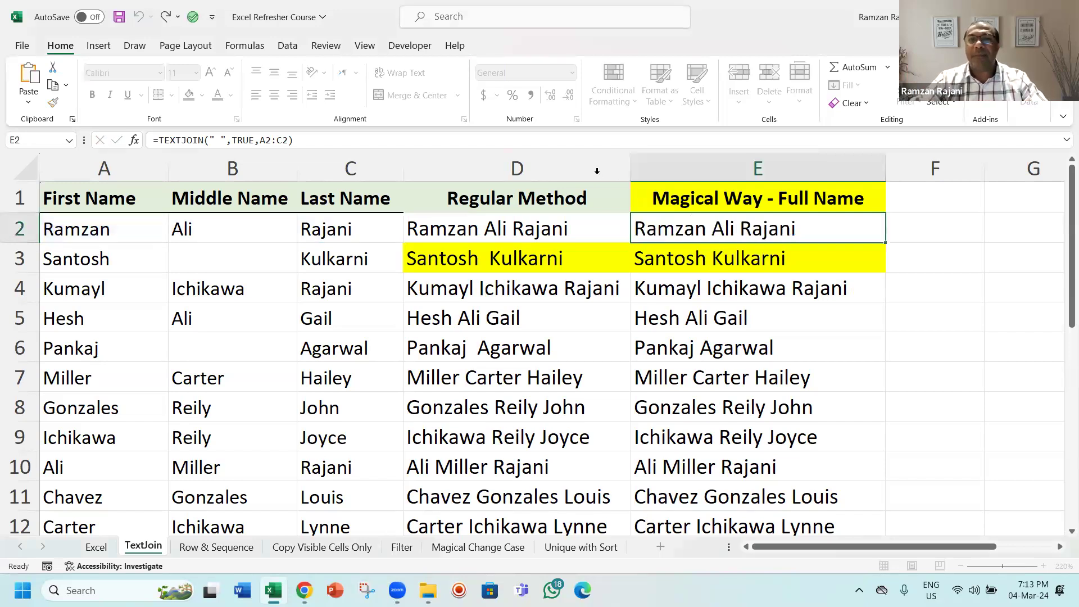
Step: Inspect the formulas behind the full names in D2 and E2 without editing them
{"action": "double_click", "coordinate": [572, 229]}
{"action": "key", "text": "Escape"}
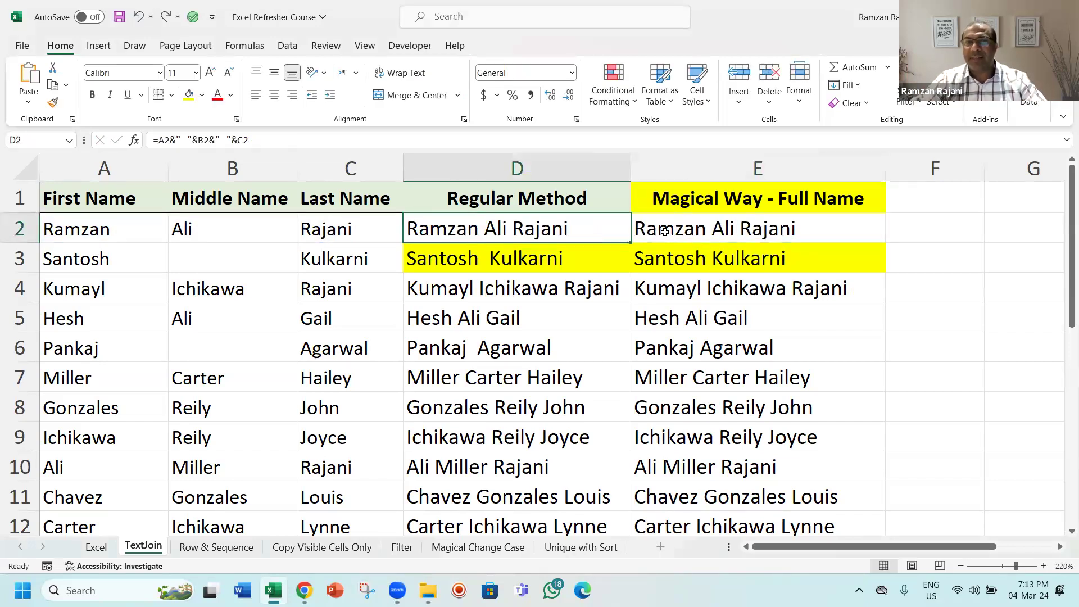
{"action": "left_click", "coordinate": [665, 231]}
{"action": "double_click", "coordinate": [665, 231]}
{"action": "key", "text": "Escape"}
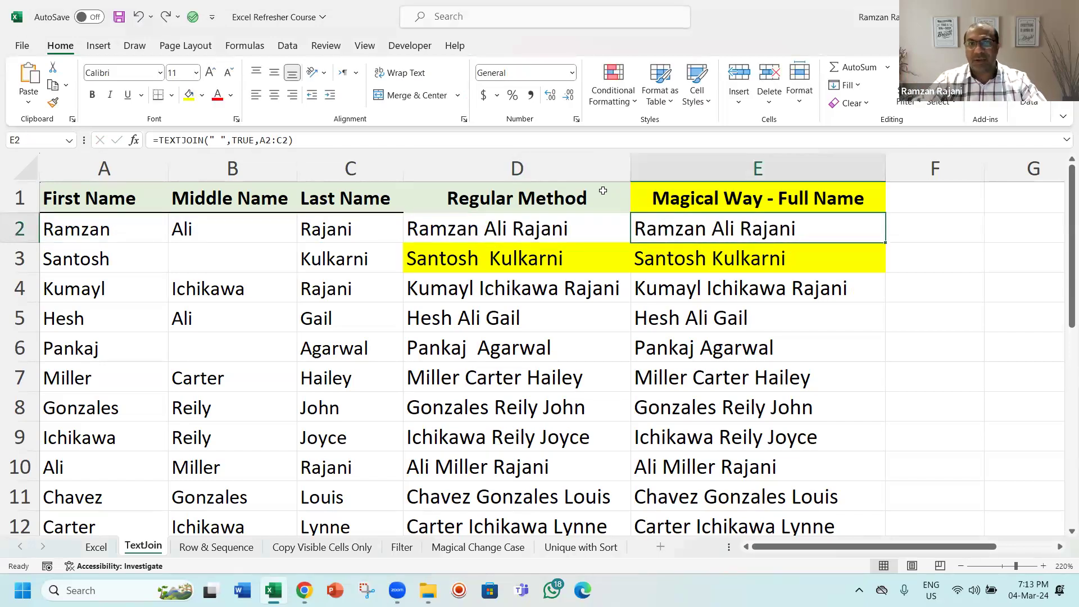
{"action": "left_click_drag", "start_coordinate": [595, 167], "coordinate": [637, 165]}
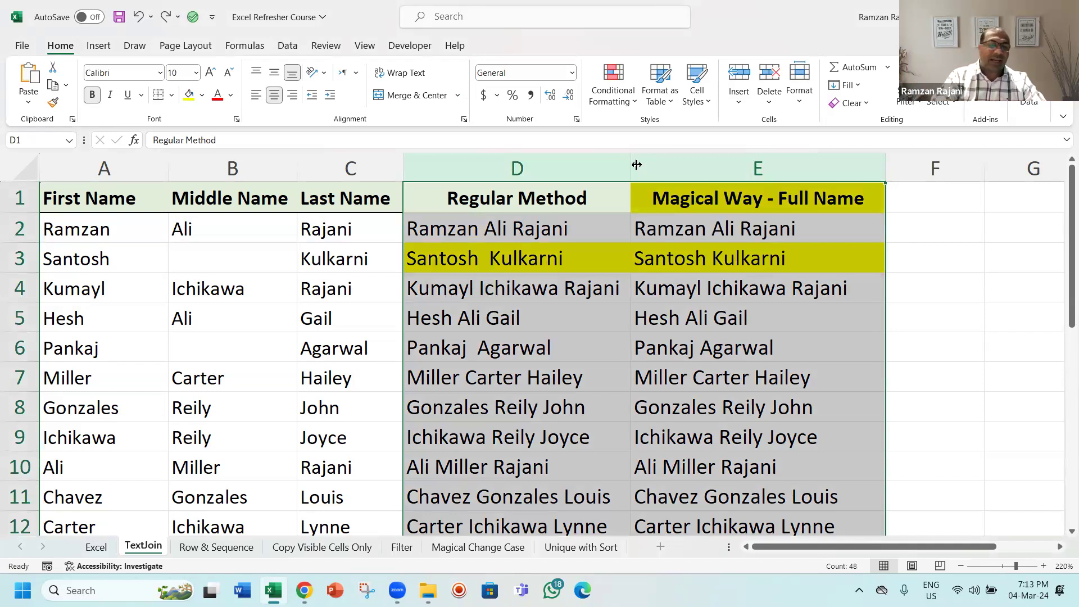
{"action": "key", "text": "ctrl+c"}
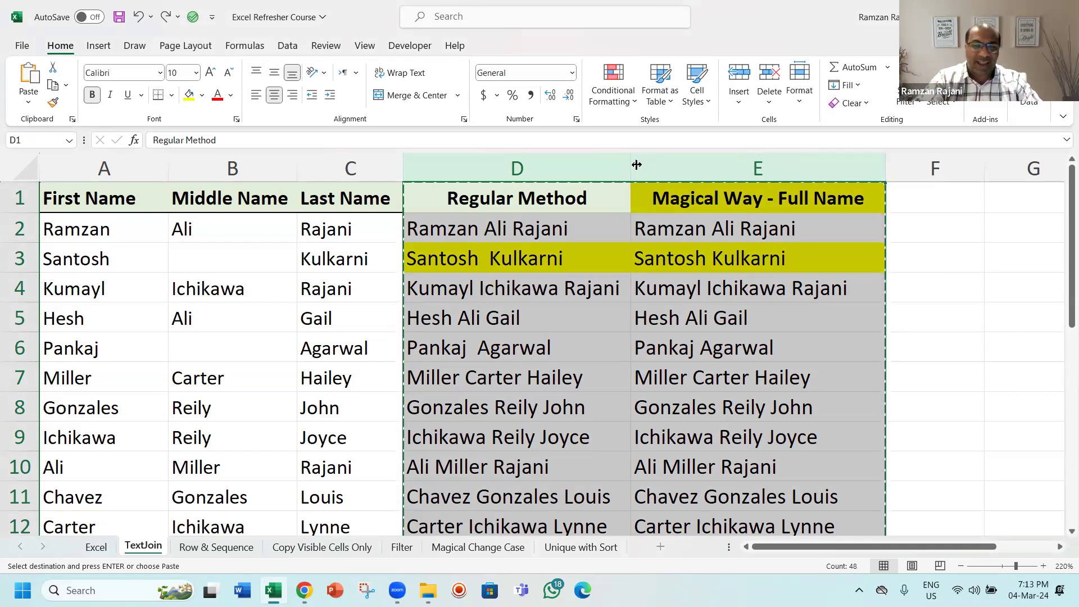
{"action": "key", "text": "Escape"}
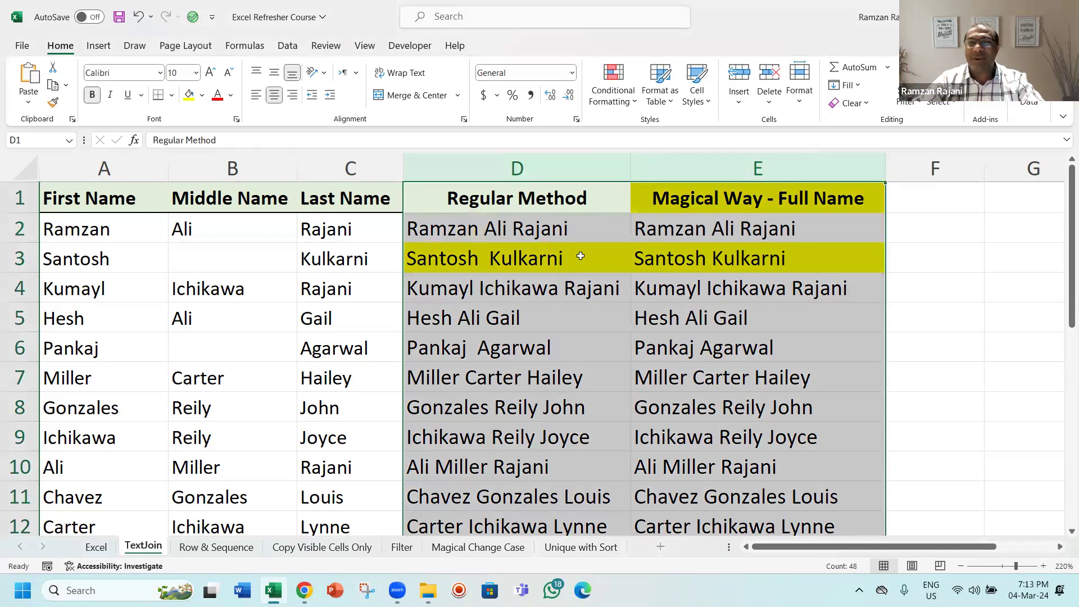
Step: Compare the combined names in row 4 of the Regular Method and Magical Way columns
{"action": "left_click", "coordinate": [579, 258]}
{"action": "left_click", "coordinate": [573, 298]}
{"action": "left_click", "coordinate": [672, 292]}
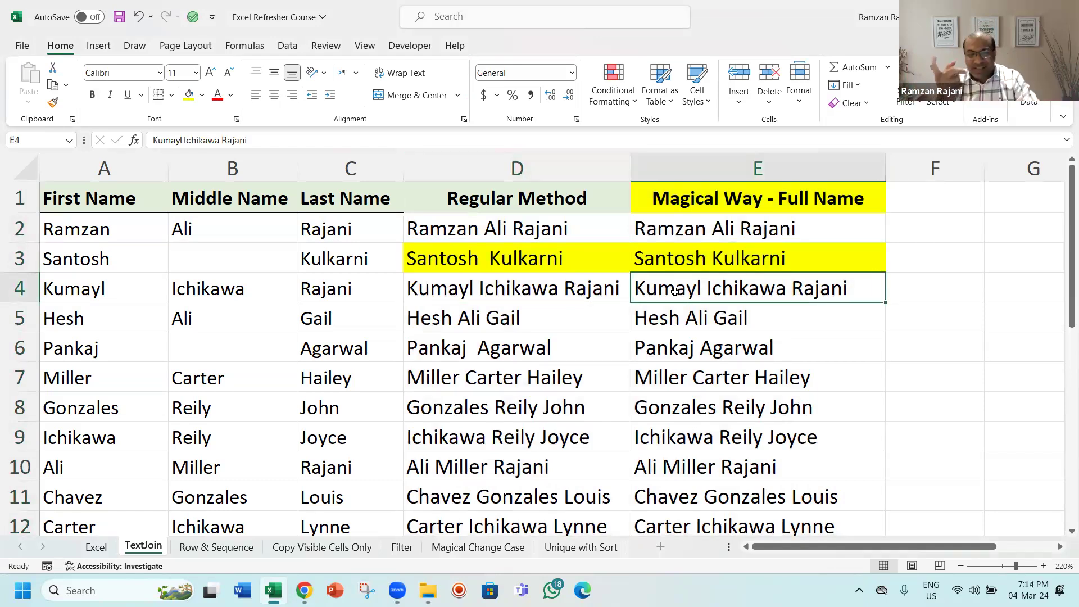
{"action": "left_click_drag", "start_coordinate": [618, 166], "coordinate": [657, 160]}
{"action": "left_click", "coordinate": [605, 282]}
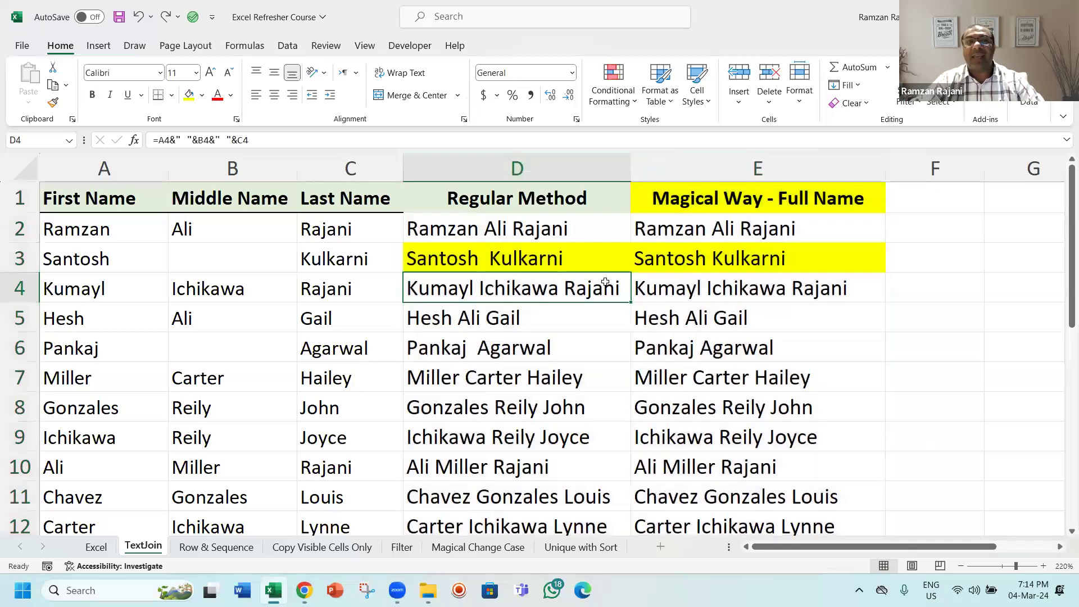
Step: Copy columns D and E and paste them over themselves as values only with Paste Special
{"action": "key", "text": "ctrl+space"}
{"action": "key", "text": "shift+Right"}
{"action": "key", "text": "ctrl+c"}
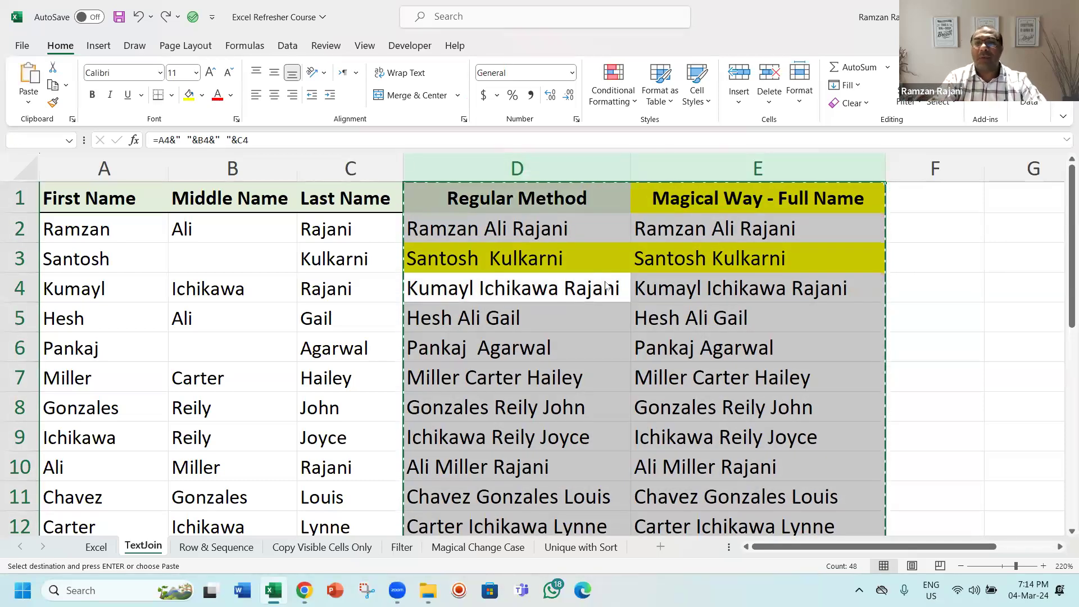
{"action": "key", "text": "ctrl+alt+v"}
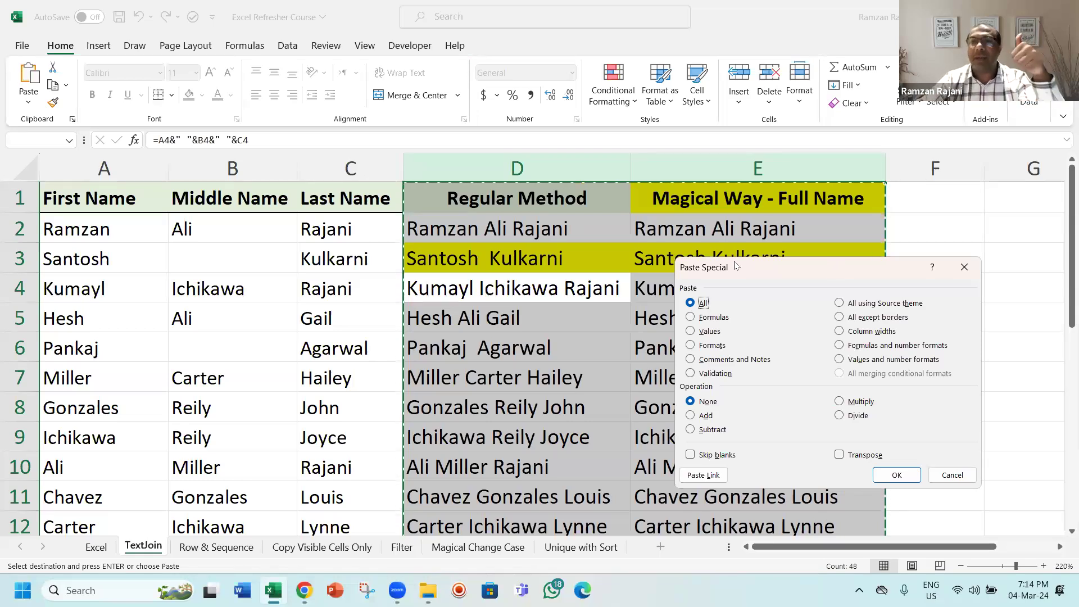
{"action": "left_click_drag", "start_coordinate": [736, 265], "coordinate": [503, 210]}
{"action": "left_click", "coordinate": [470, 277]}
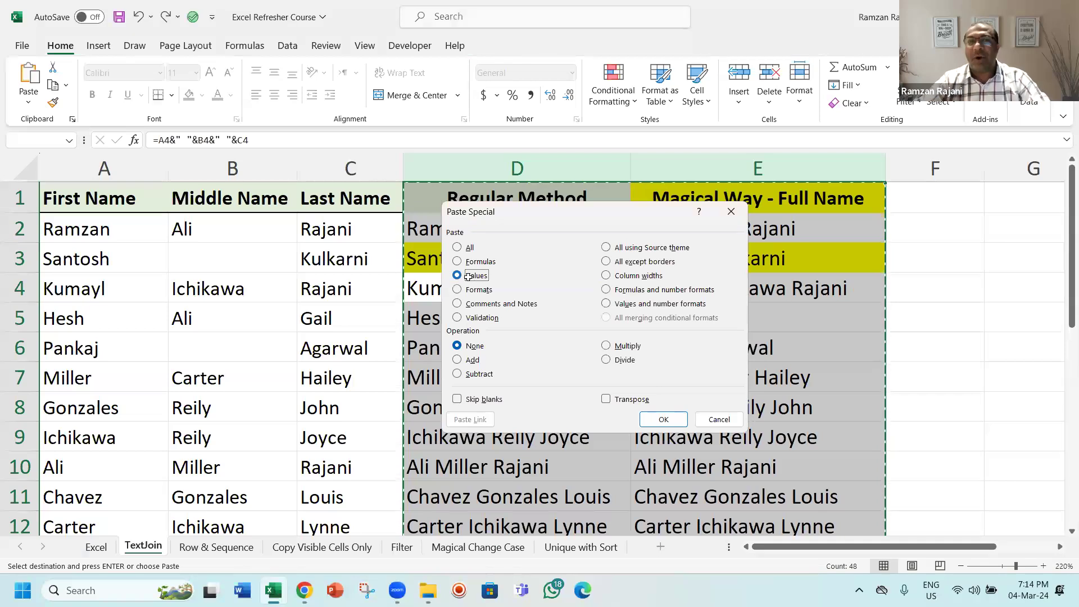
{"action": "key", "text": "Return"}
Step: Copy the name range D2:E down to the last row and paste it back in place
{"action": "left_click_drag", "start_coordinate": [695, 169], "coordinate": [696, 168]}
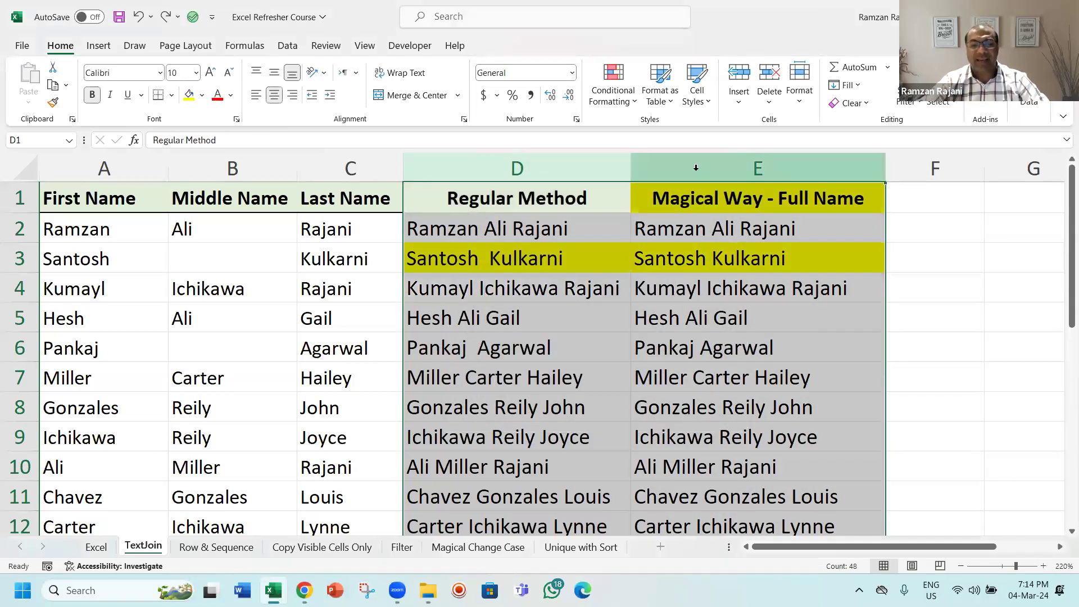
{"action": "key", "text": "ctrl+c"}
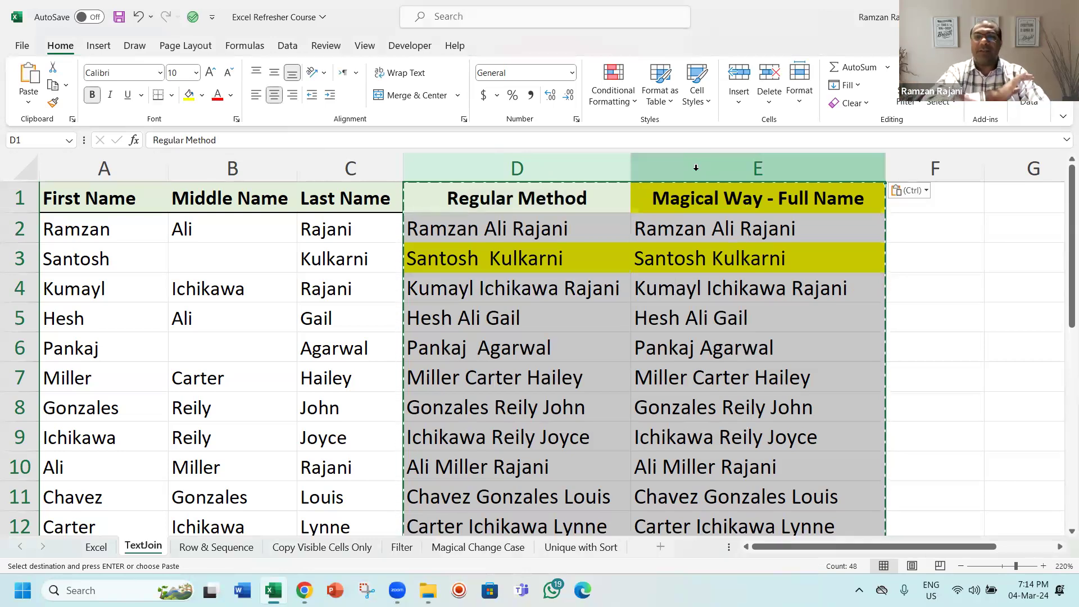
{"action": "left_click", "coordinate": [584, 228]}
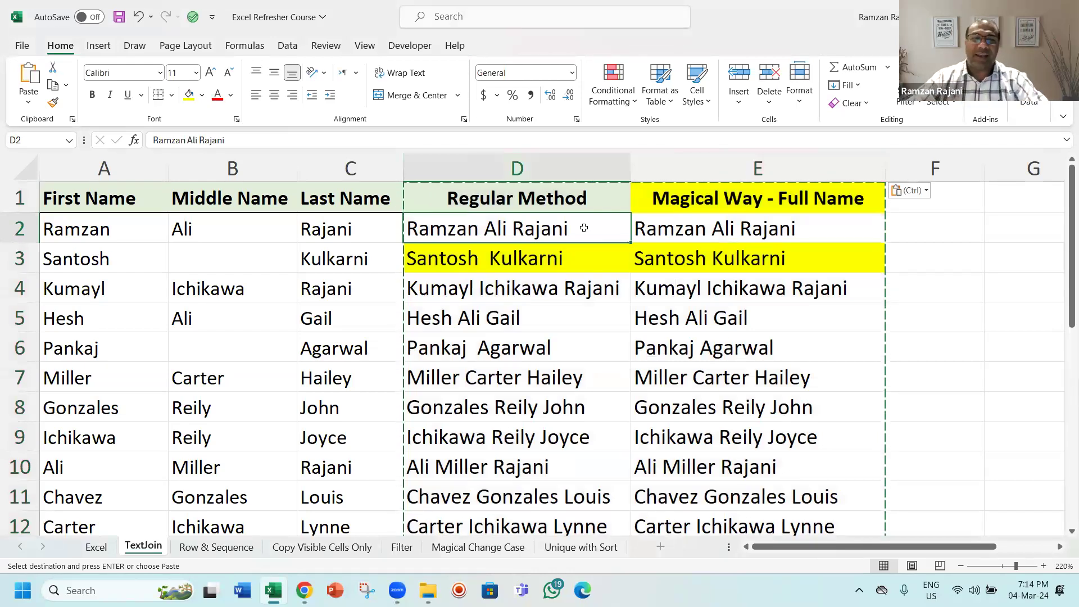
{"action": "key", "text": "Escape"}
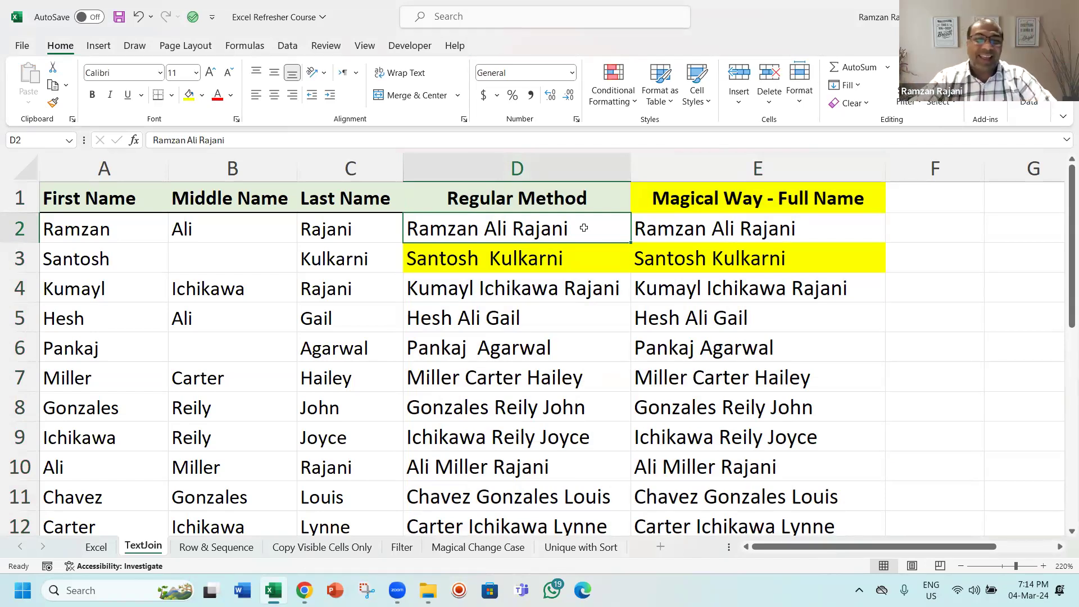
{"action": "key", "text": "ctrl+shift+Down"}
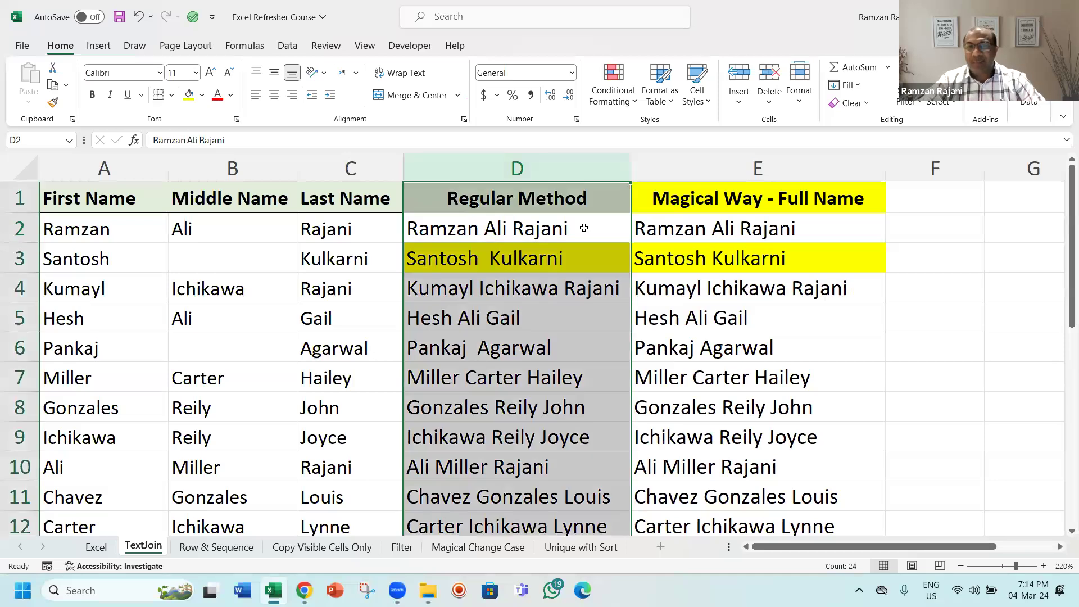
{"action": "key", "text": "shift+Right"}
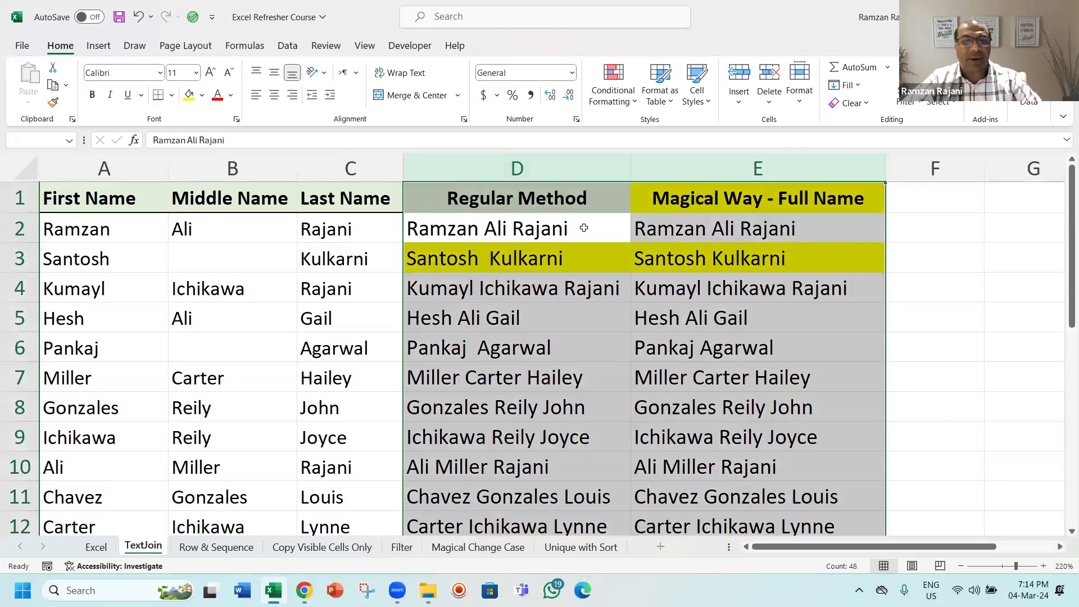
{"action": "key", "text": "ctrl+c"}
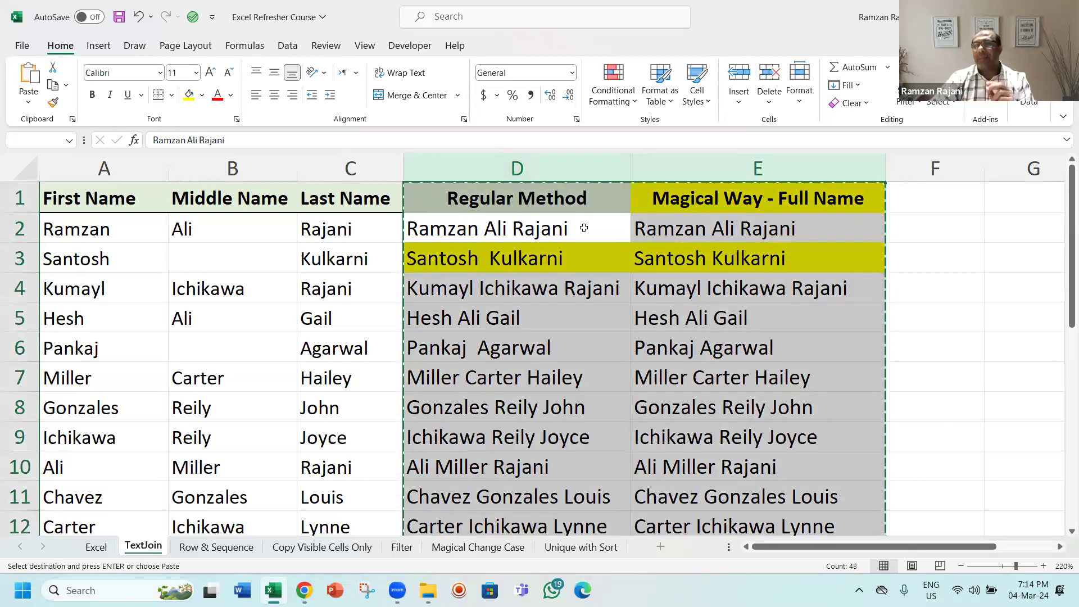
{"action": "key", "text": "ctrl+v"}
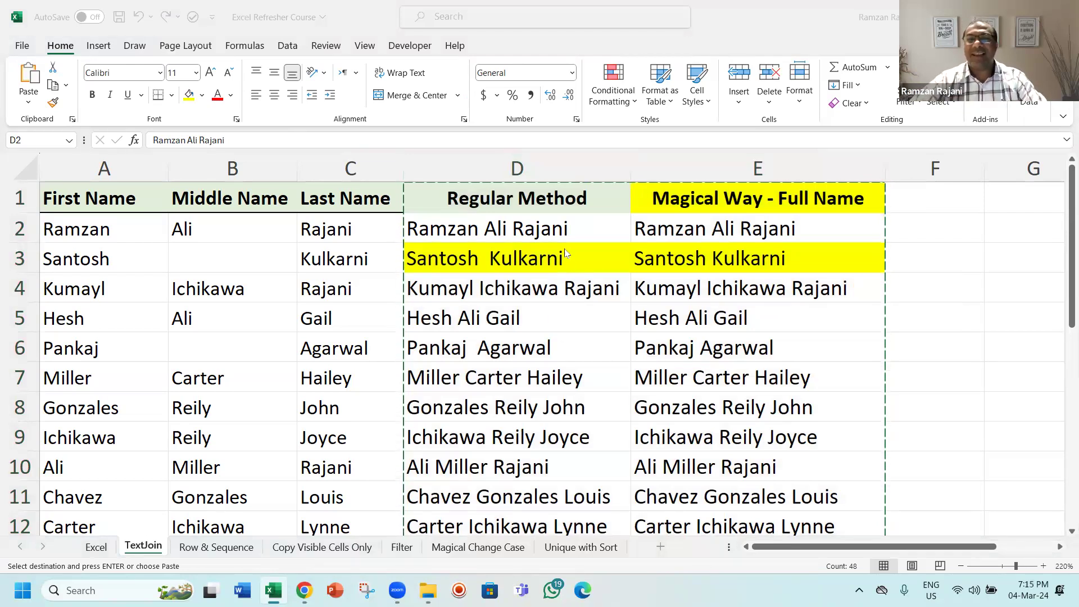
{"action": "key", "text": "Escape"}
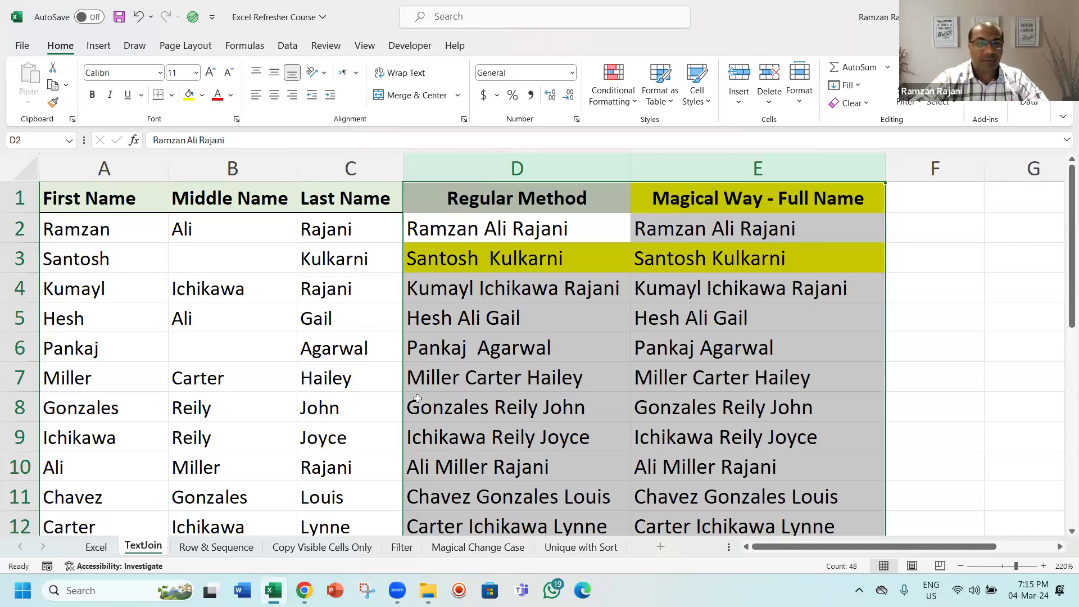
Step: Undo the pasted values to bring back the formulas in columns D and E
{"action": "key", "text": "ctrl+n"}
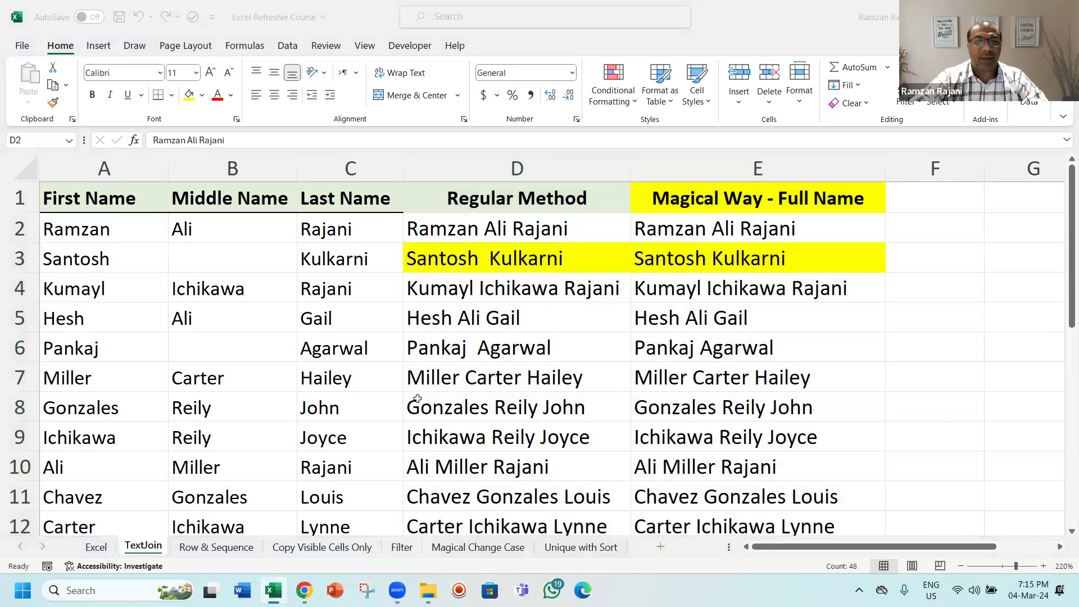
{"action": "left_click", "coordinate": [470, 258]}
{"action": "left_click", "coordinate": [470, 242], "text": "alt"}
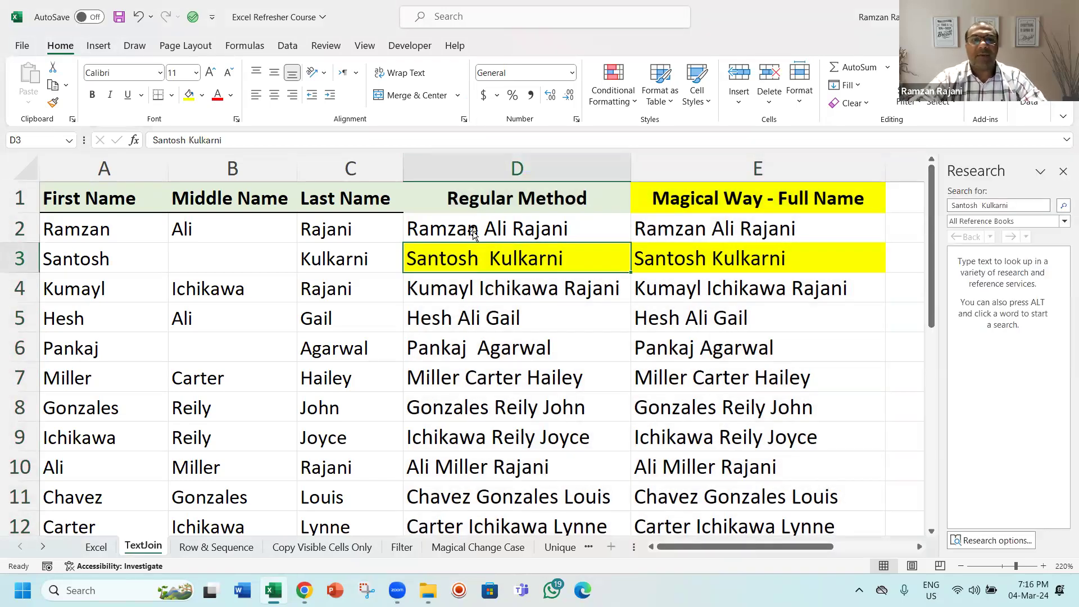
{"action": "key", "text": "ctrl+z"}
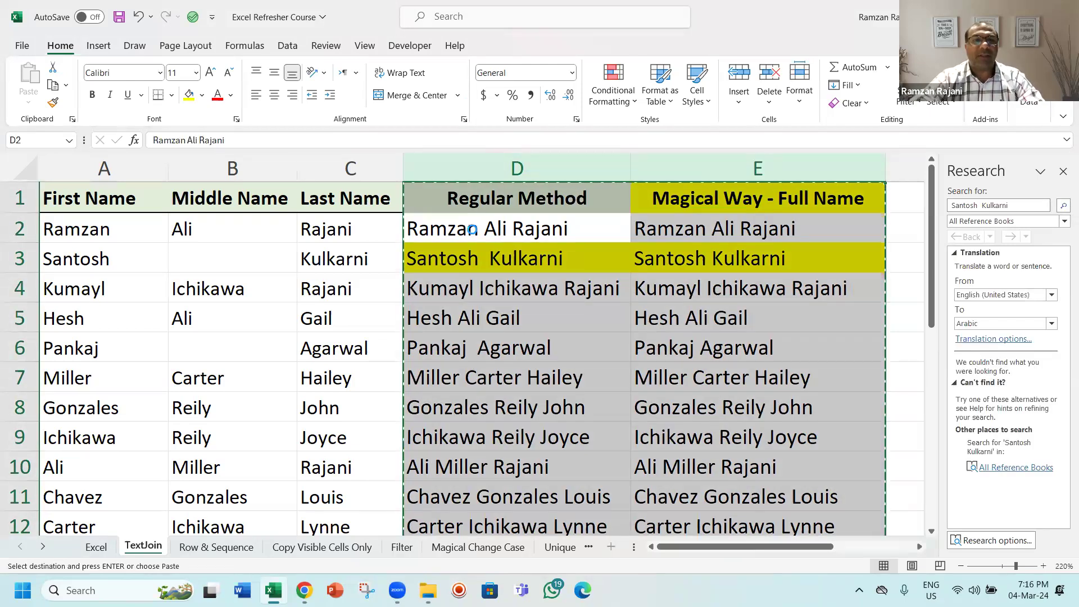
{"action": "key", "text": "ctrl+z"}
{"action": "key", "text": "ctrl+z"}
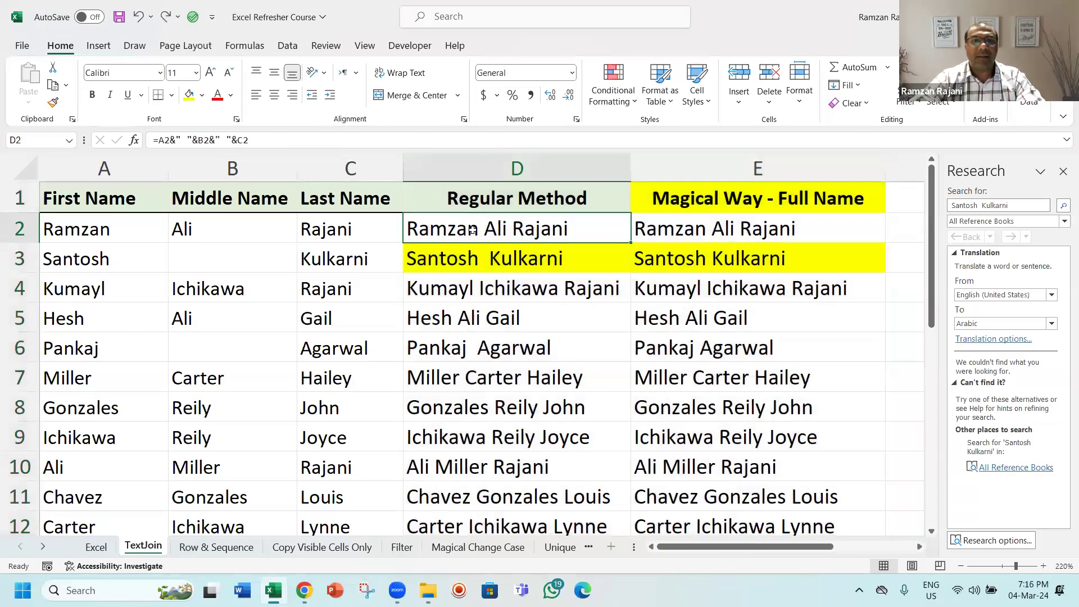
Step: Check D2's formula, then convert columns D and E from formulas to values with the Values paste option
{"action": "key", "text": "F2"}
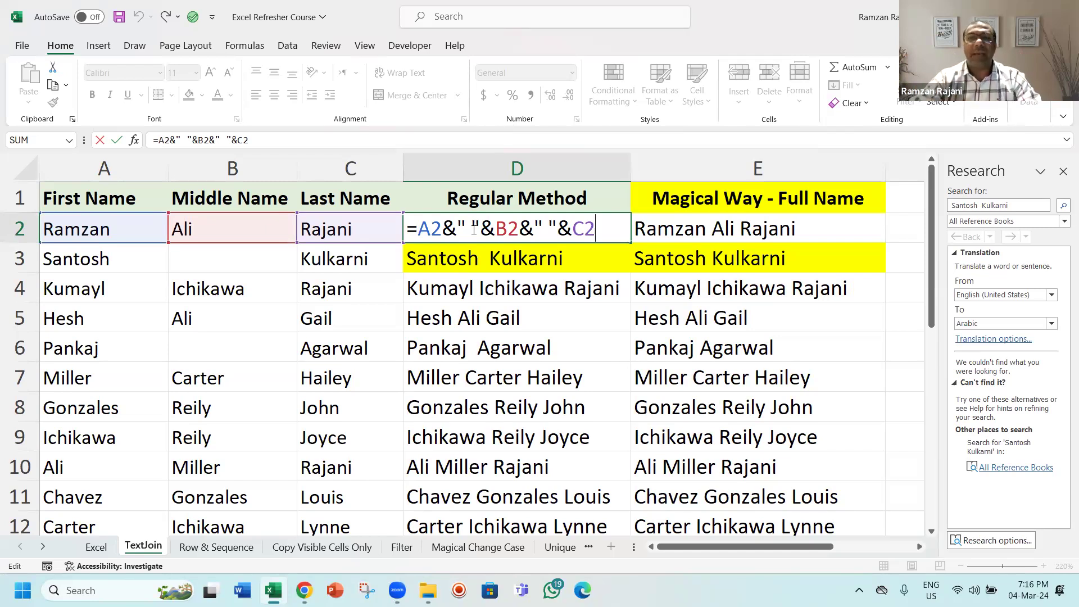
{"action": "key", "text": "ctrl+Return"}
{"action": "left_click_drag", "start_coordinate": [542, 169], "coordinate": [644, 169]}
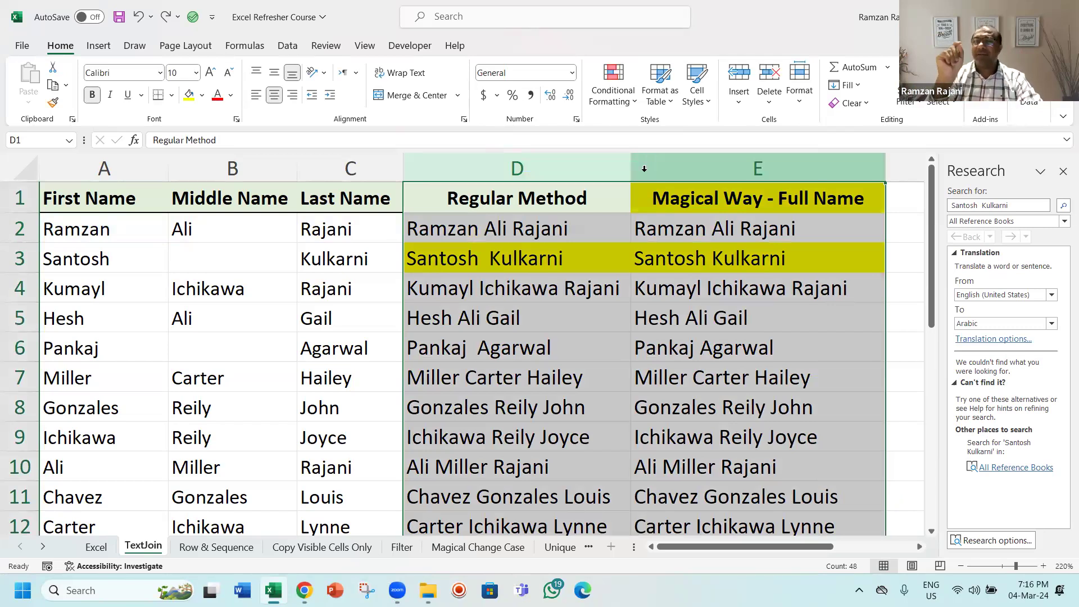
{"action": "key", "text": "ctrl+c"}
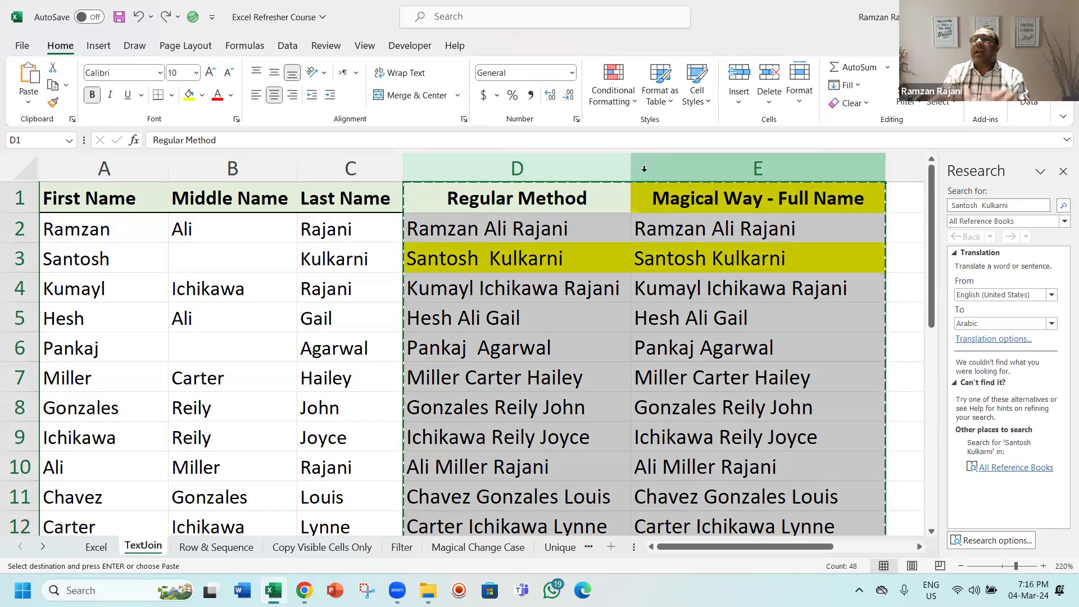
{"action": "right_click", "coordinate": [580, 242]}
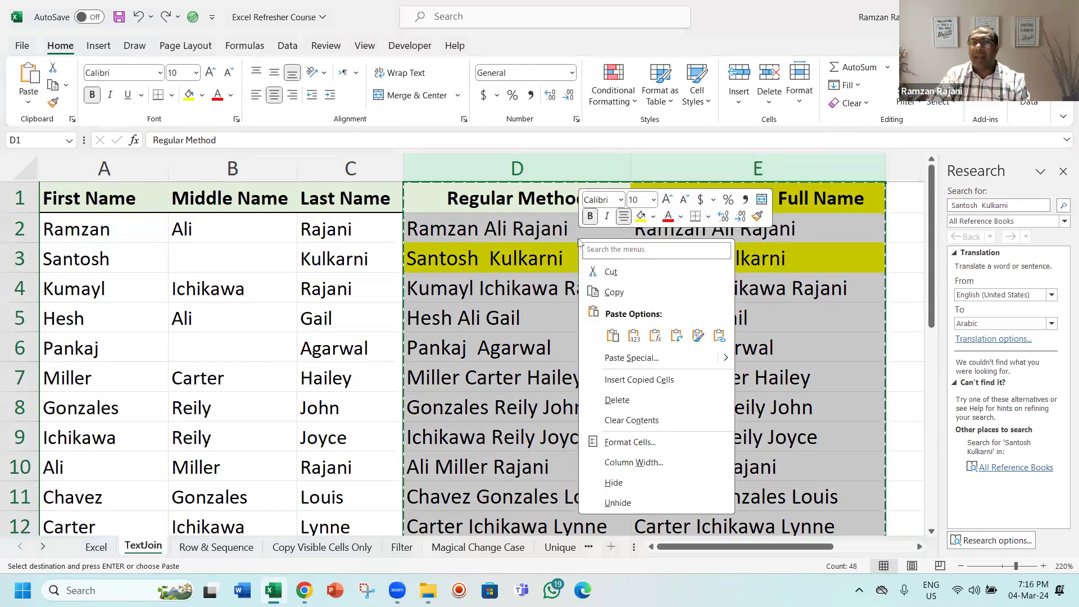
{"action": "left_click", "coordinate": [634, 336]}
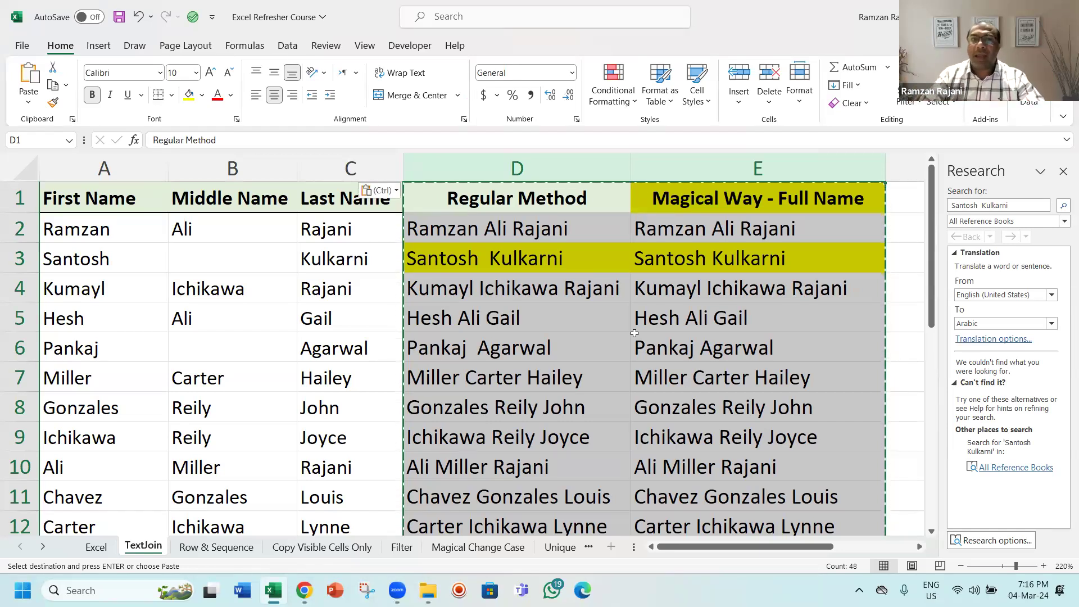
{"action": "key", "text": "Escape"}
{"action": "key", "text": "Down"}
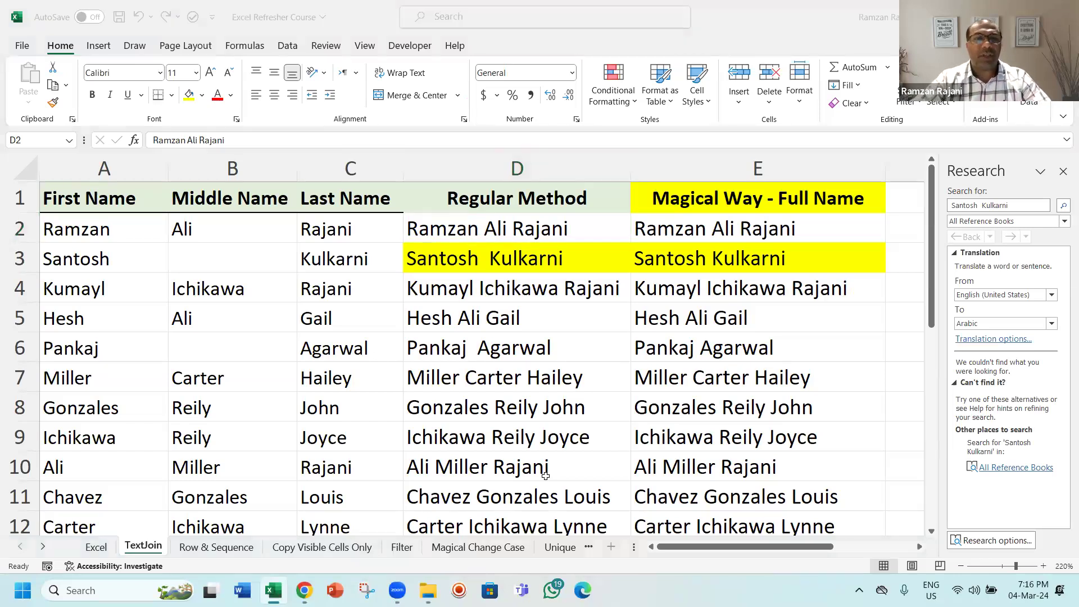
{"action": "left_click", "coordinate": [397, 227]}
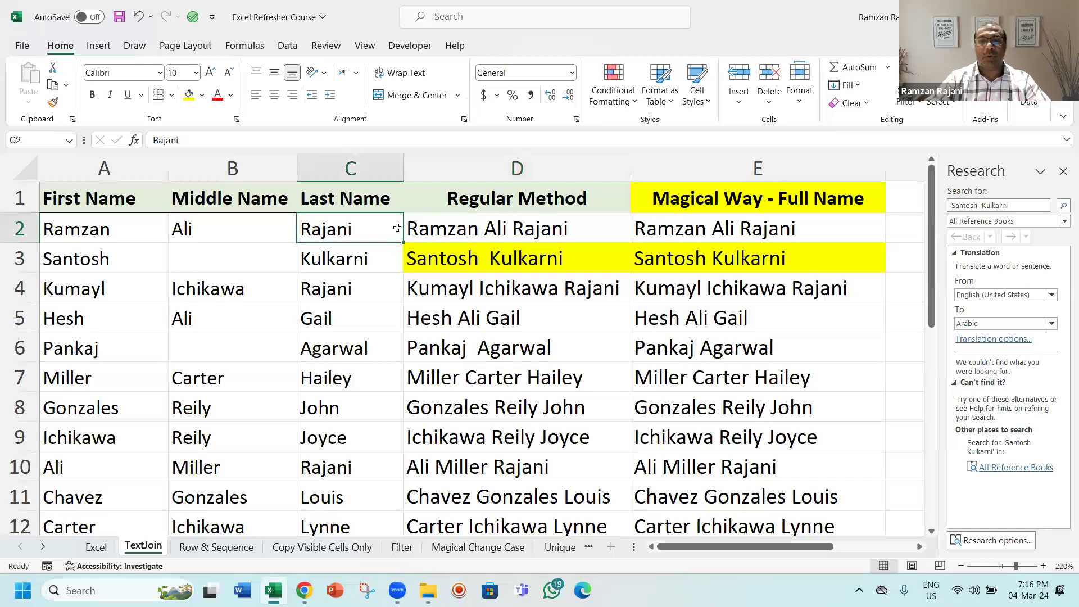
Step: On the Row & Sequence sheet, enter serial numbers 1 and 2 in A2 and A3
{"action": "key", "text": "ctrl+Page_Down"}
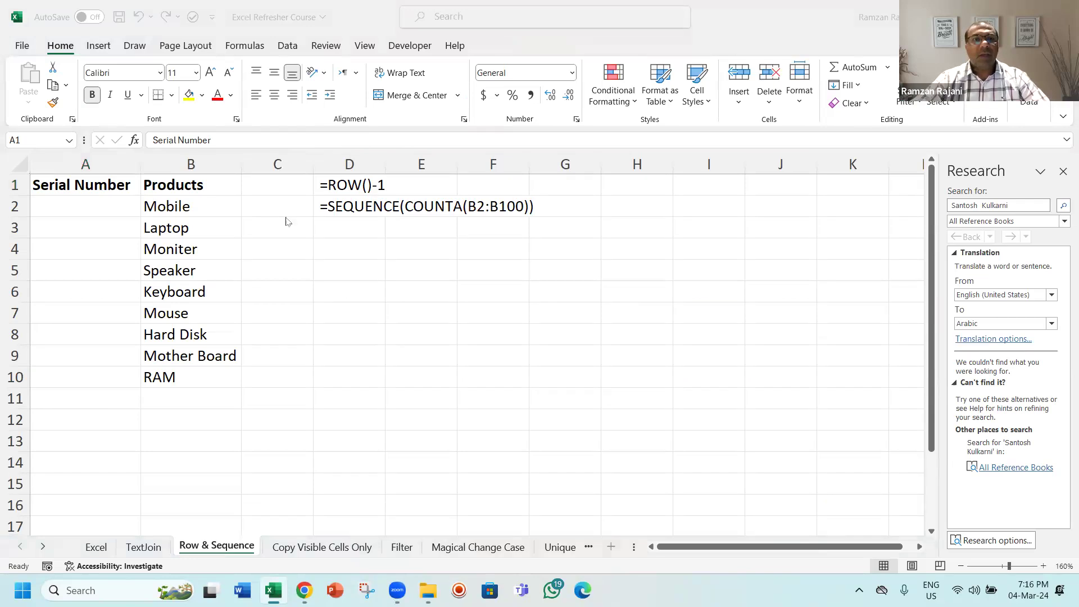
{"action": "left_click", "coordinate": [120, 206]}
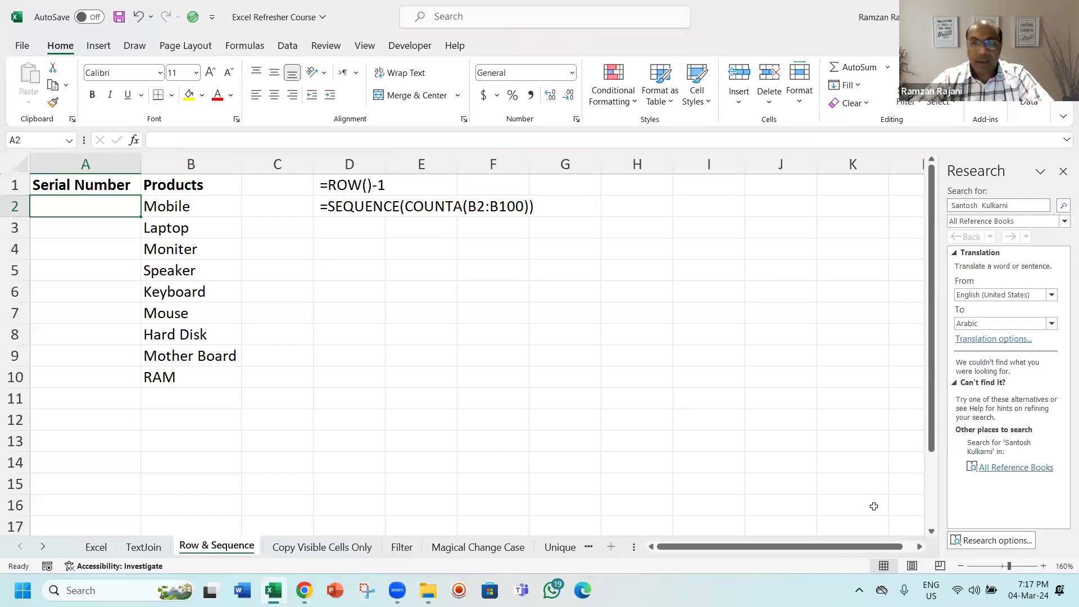
{"action": "left_click", "coordinate": [1042, 566]}
{"action": "left_click", "coordinate": [1043, 566]}
{"action": "left_click", "coordinate": [1043, 566]}
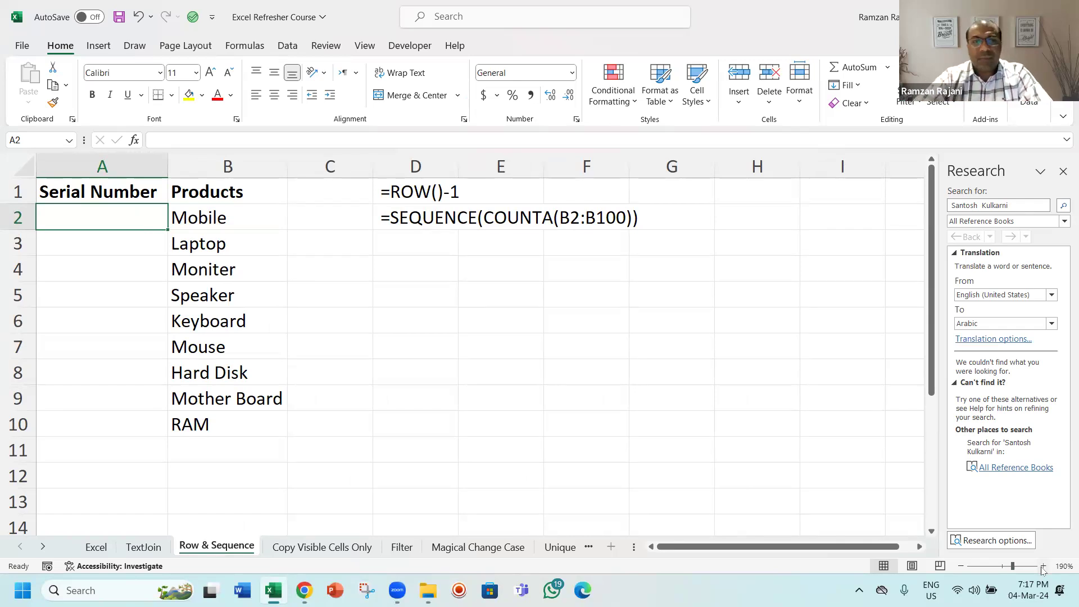
{"action": "type", "text": "1"}
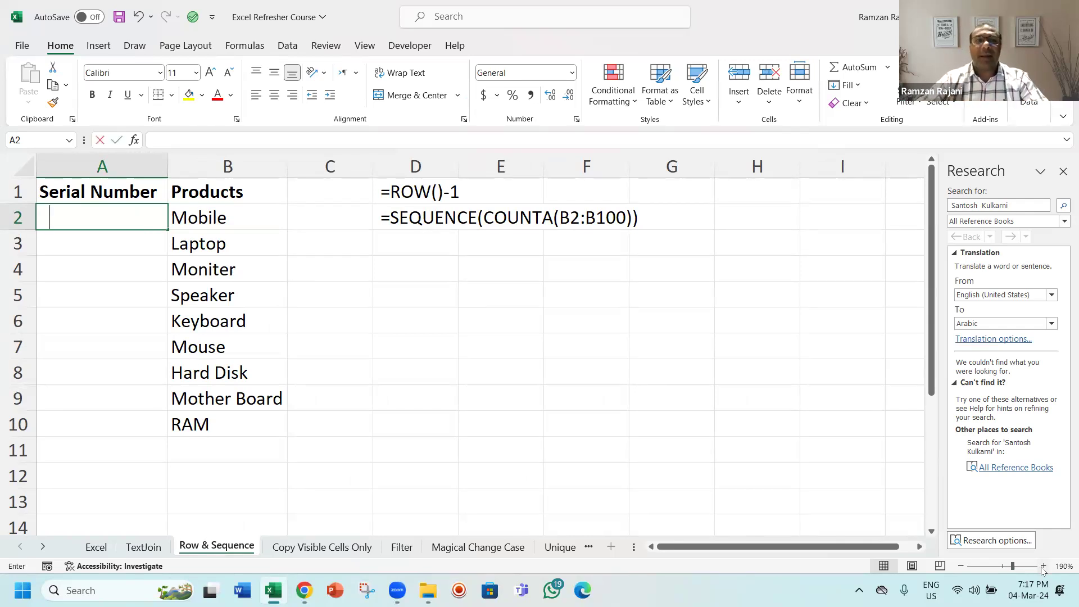
{"action": "key", "text": "Return"}
{"action": "type", "text": "2"}
{"action": "key", "text": "Return"}
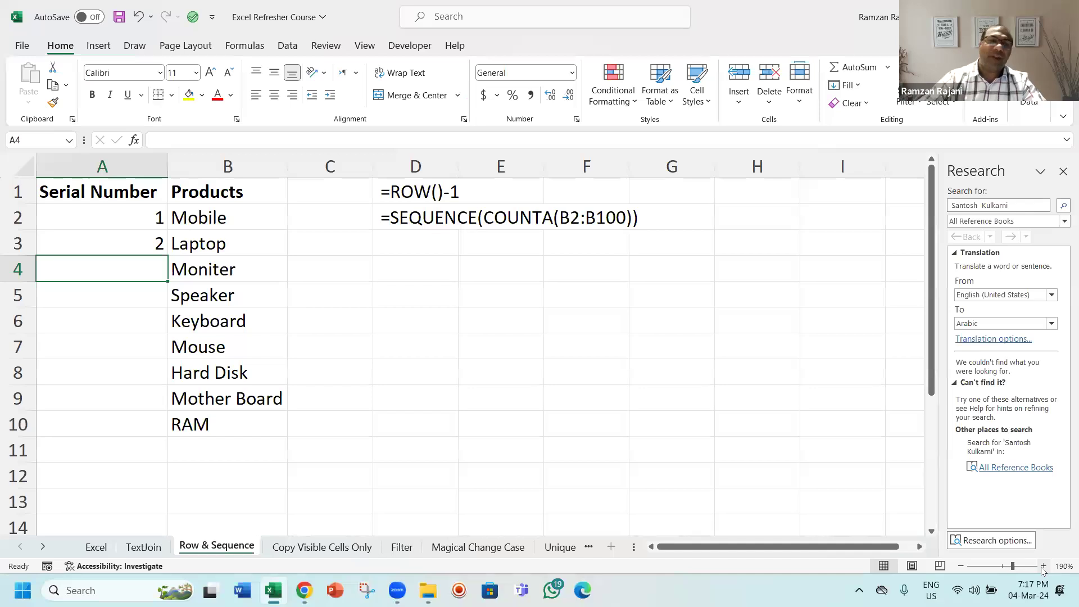
Step: Select the serial numbers in A2:A3 and fill the series down to row 10
{"action": "key", "text": "Up"}
{"action": "key", "text": "Up"}
{"action": "key", "text": "shift+Down"}
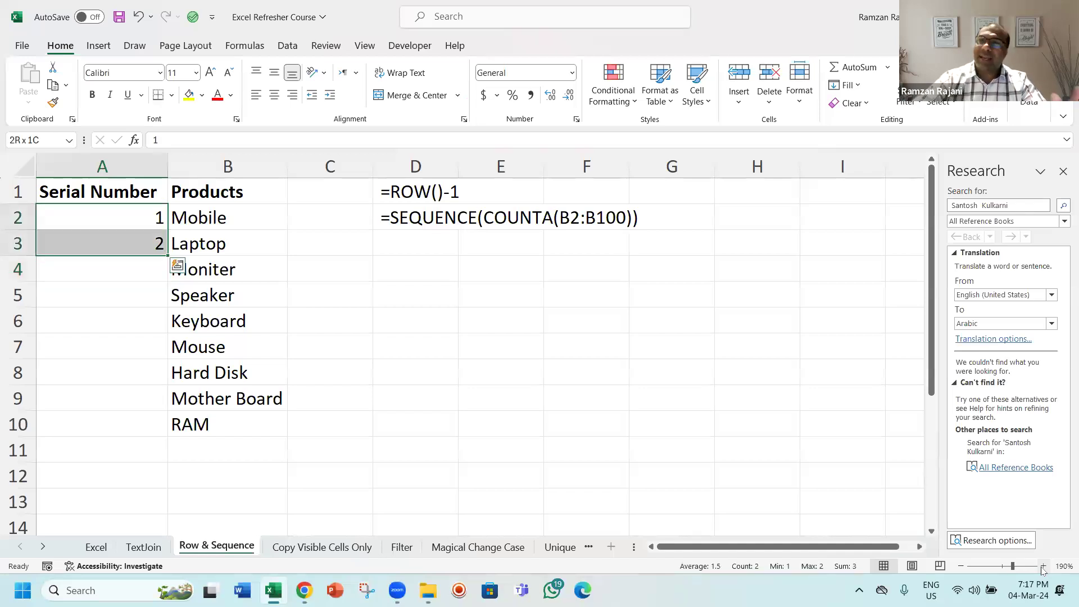
{"action": "double_click", "coordinate": [164, 254]}
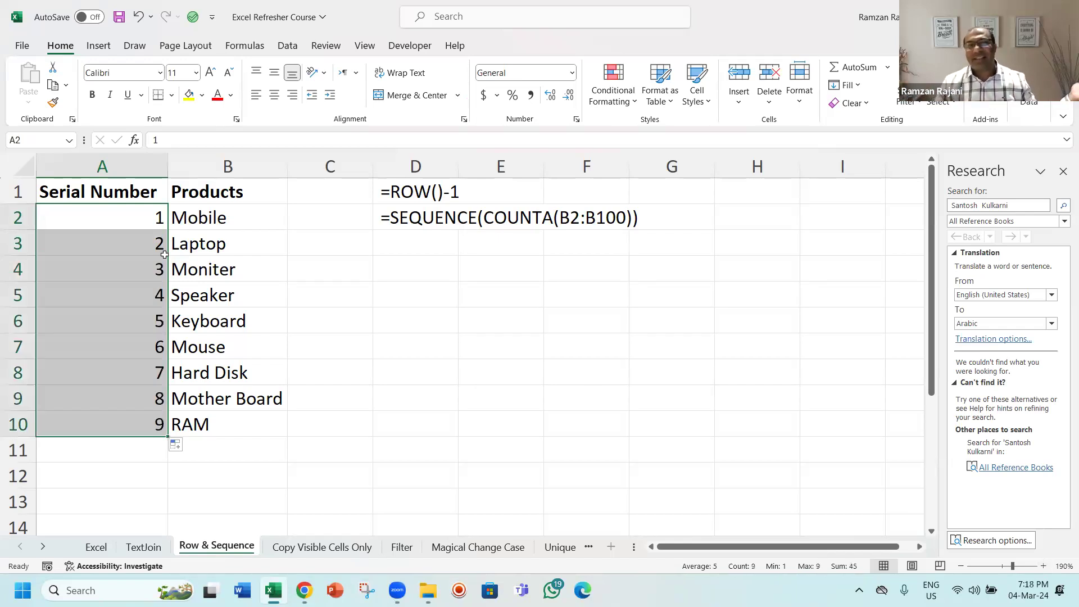
Step: Clear A3:A10 and refill the serial numbers from A2 down to row 10
{"action": "left_click", "coordinate": [164, 255]}
{"action": "key", "text": "ctrl+shift+Down"}
{"action": "key", "text": "Delete"}
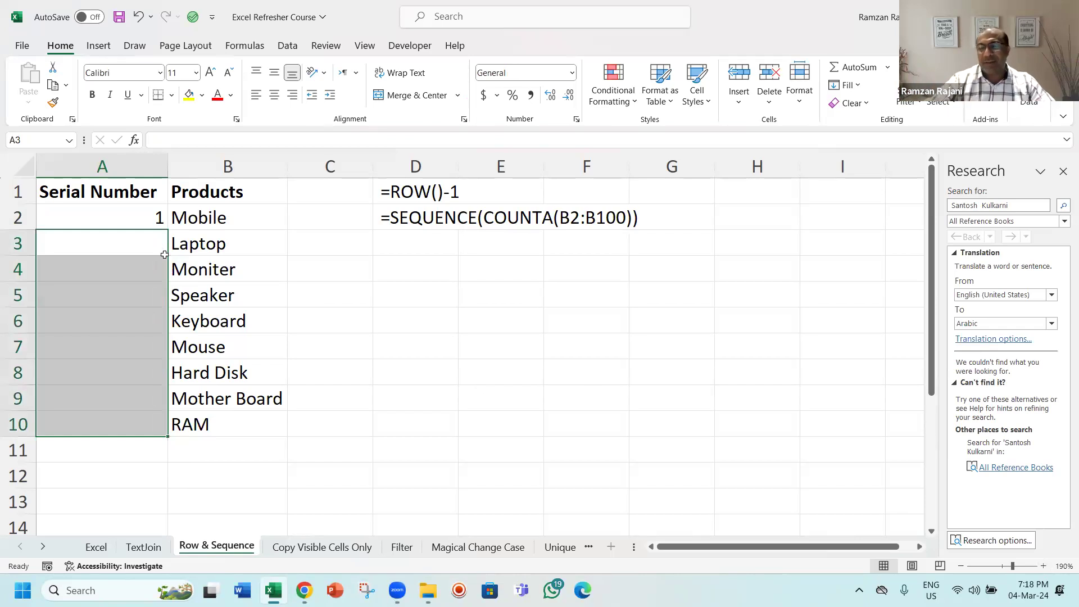
{"action": "key", "text": "Up"}
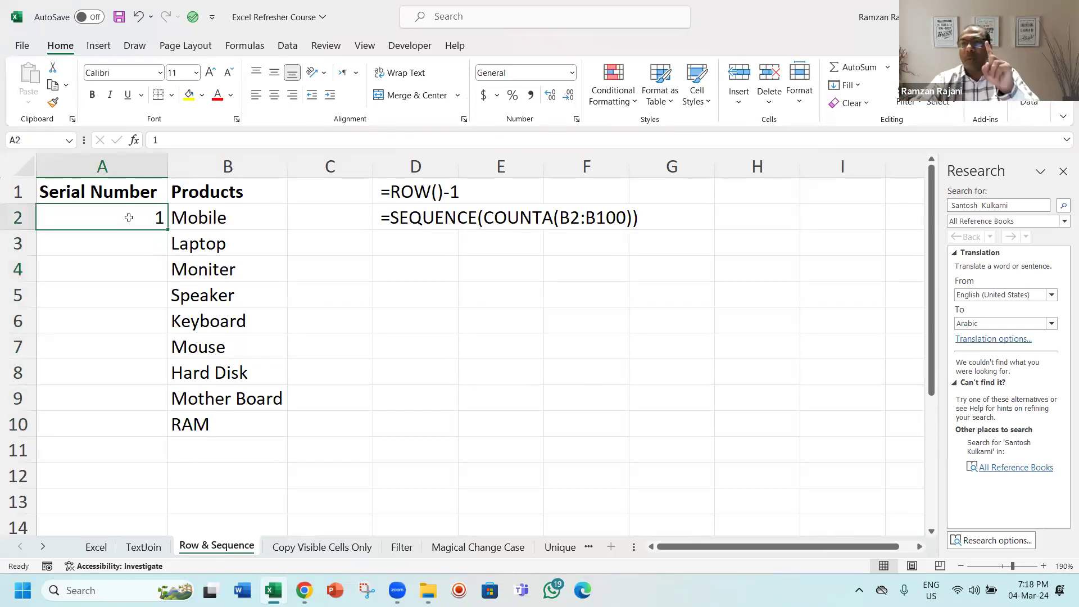
{"action": "left_click_drag", "start_coordinate": [167, 229], "coordinate": [246, 429]}
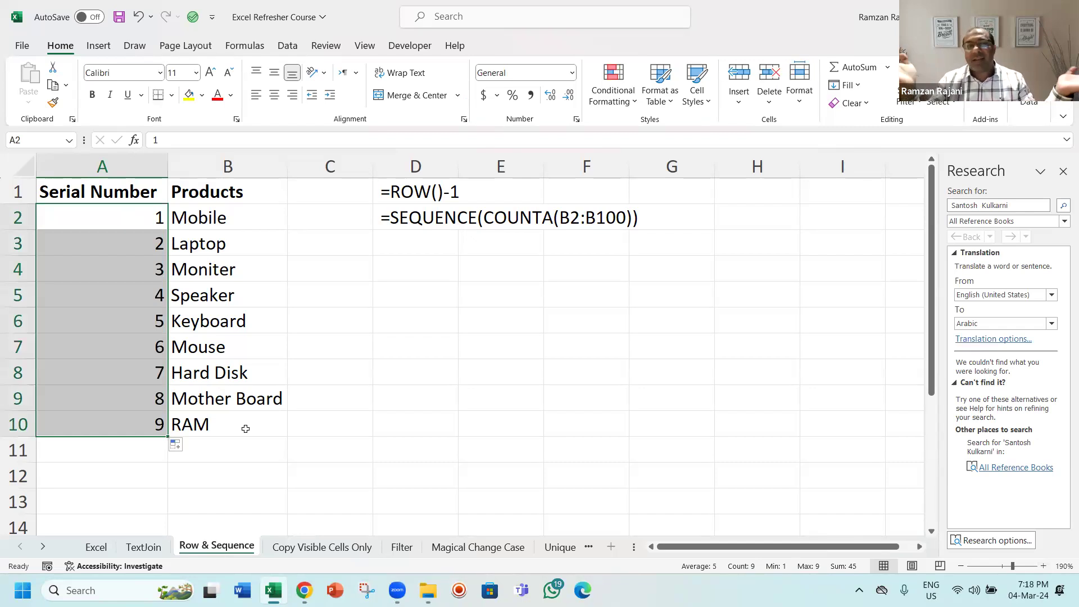
Step: Delete the Moniter and Speaker rows, rows 4 and 5, from the product list
{"action": "key", "text": "Down"}
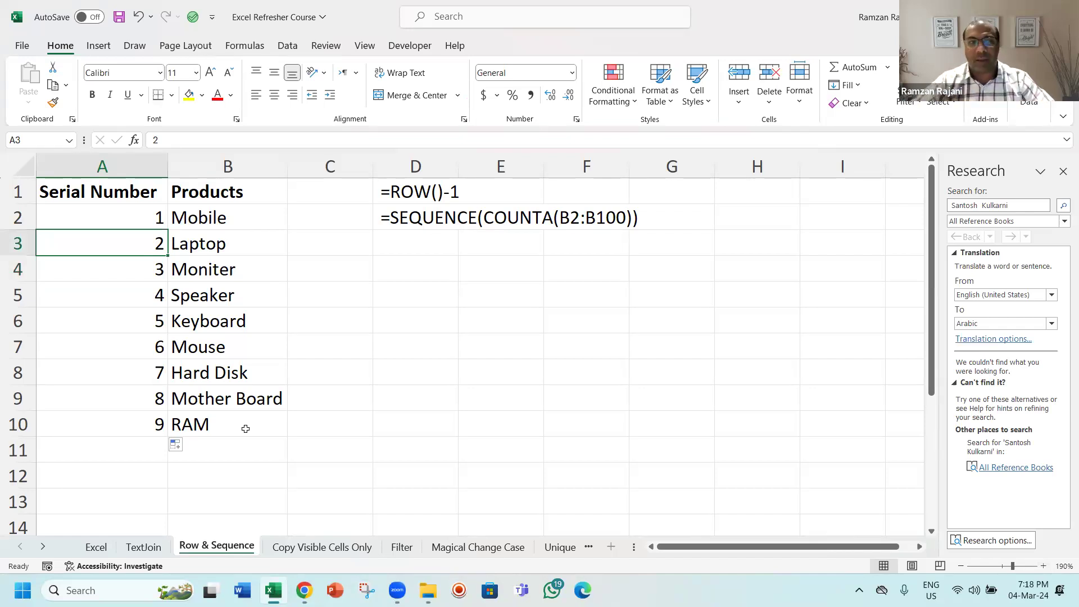
{"action": "key", "text": "Down"}
{"action": "key", "text": "shift+space"}
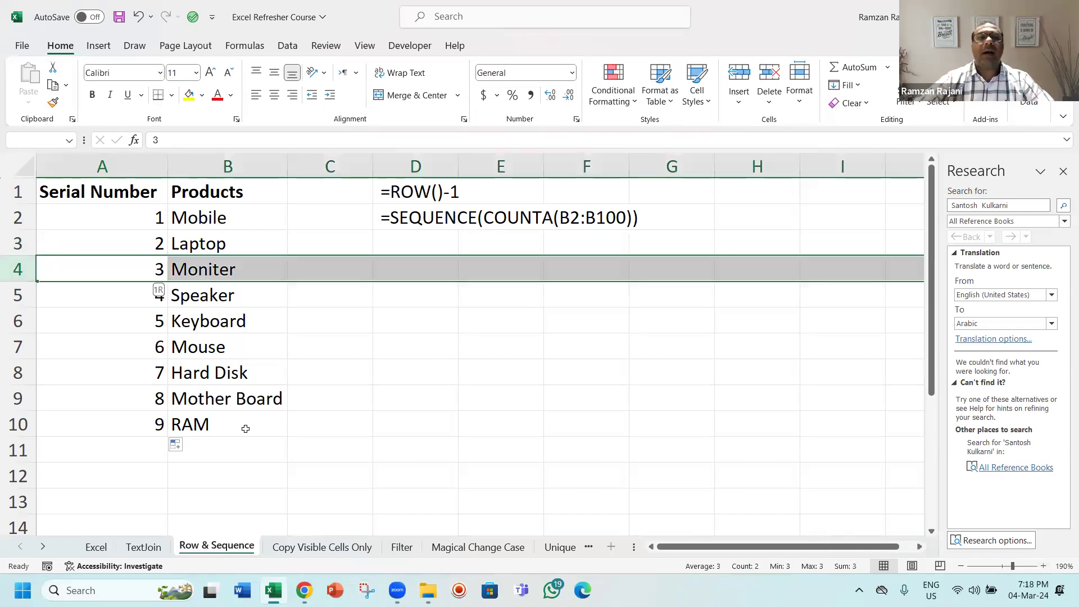
{"action": "key", "text": "shift+Down"}
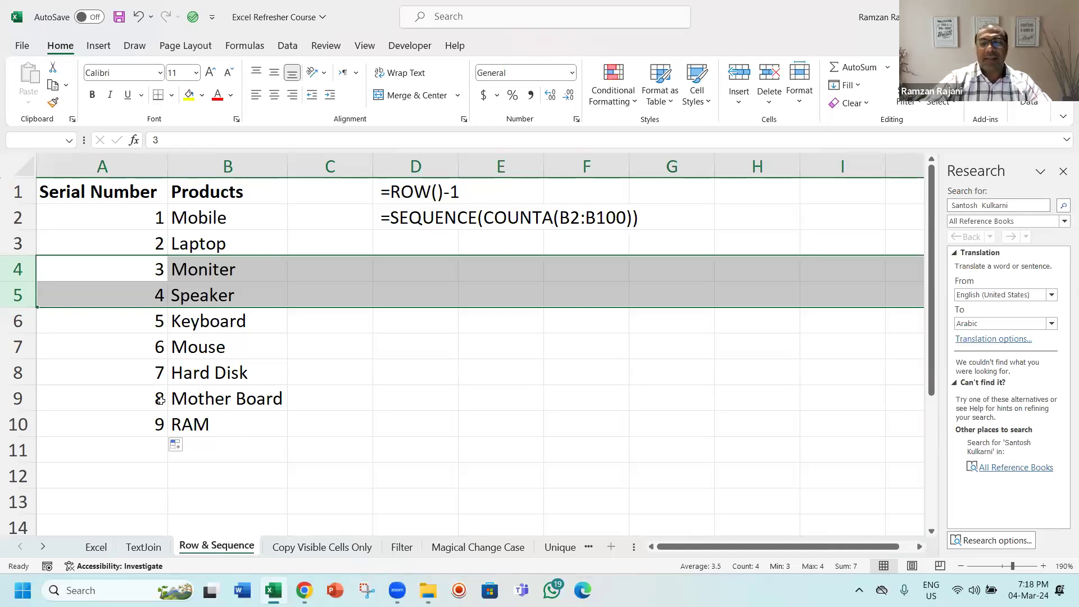
{"action": "key", "text": "ctrl+minus"}
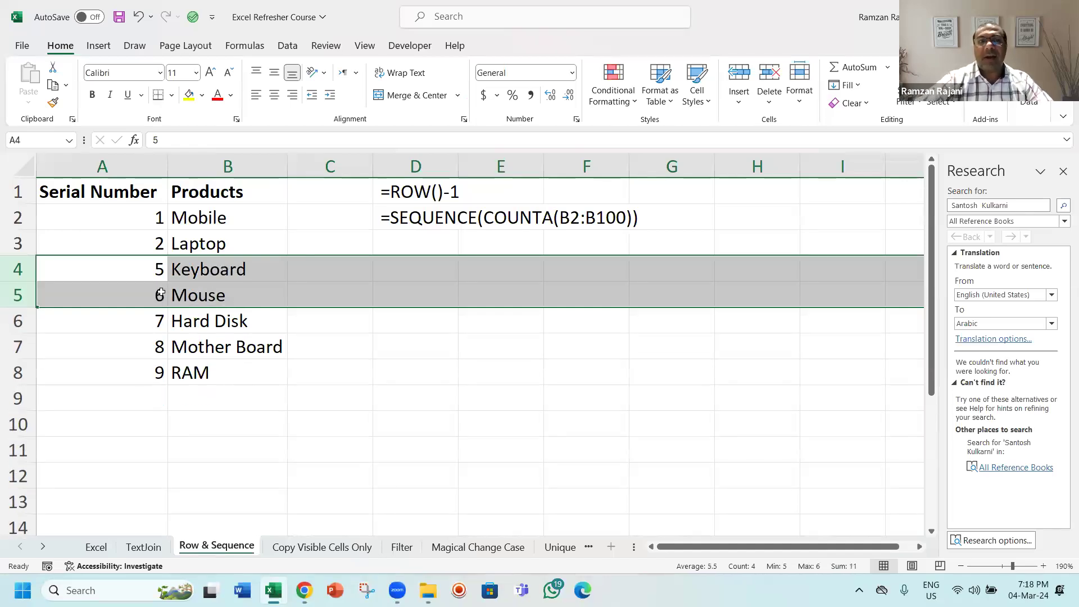
{"action": "left_click", "coordinate": [142, 272]}
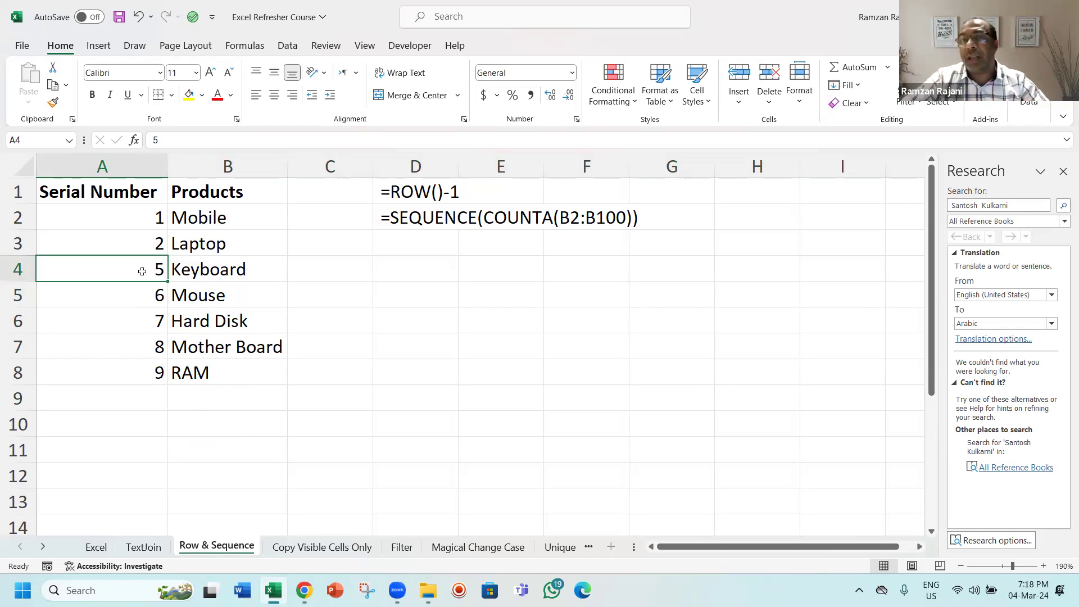
Step: Undo the row deletion, then clear all serial numbers from A2:A10
{"action": "key", "text": "ctrl+z"}
{"action": "key", "text": "ctrl+z"}
{"action": "key", "text": "ctrl+z"}
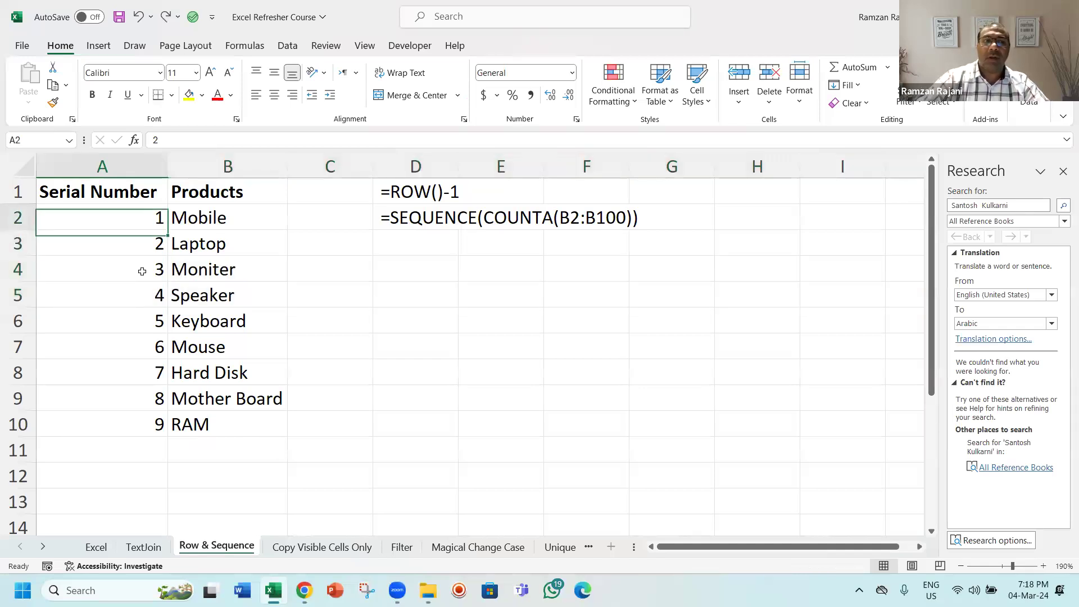
{"action": "key", "text": "ctrl+shift+Down"}
{"action": "key", "text": "Delete"}
{"action": "key", "text": "Left"}
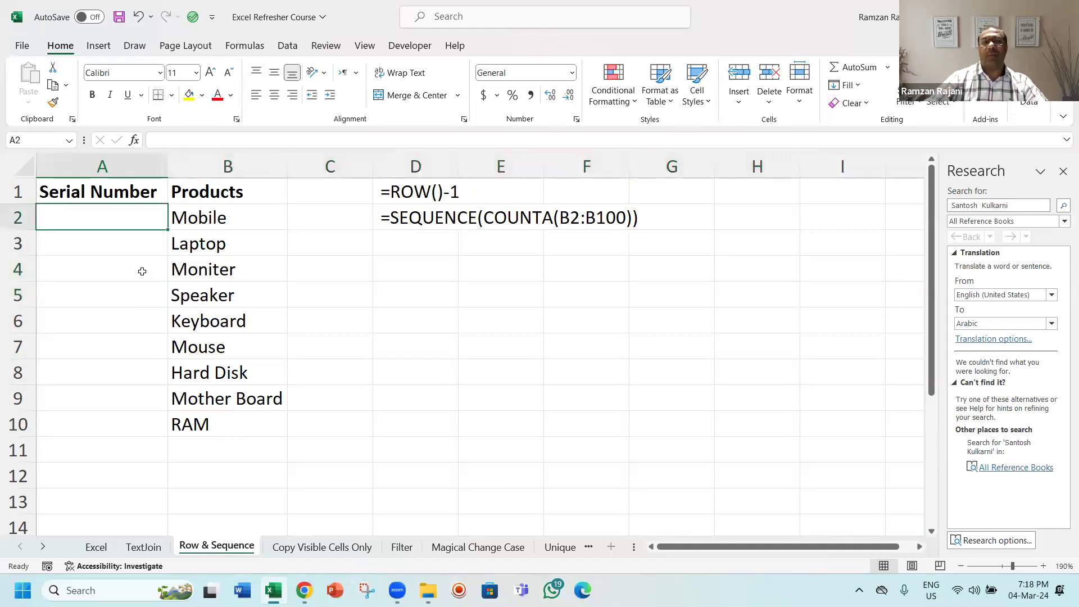
Step: Enter the formula =ROW()-1 in A2 and fill it down to A10
{"action": "type", "text": "=ro"}
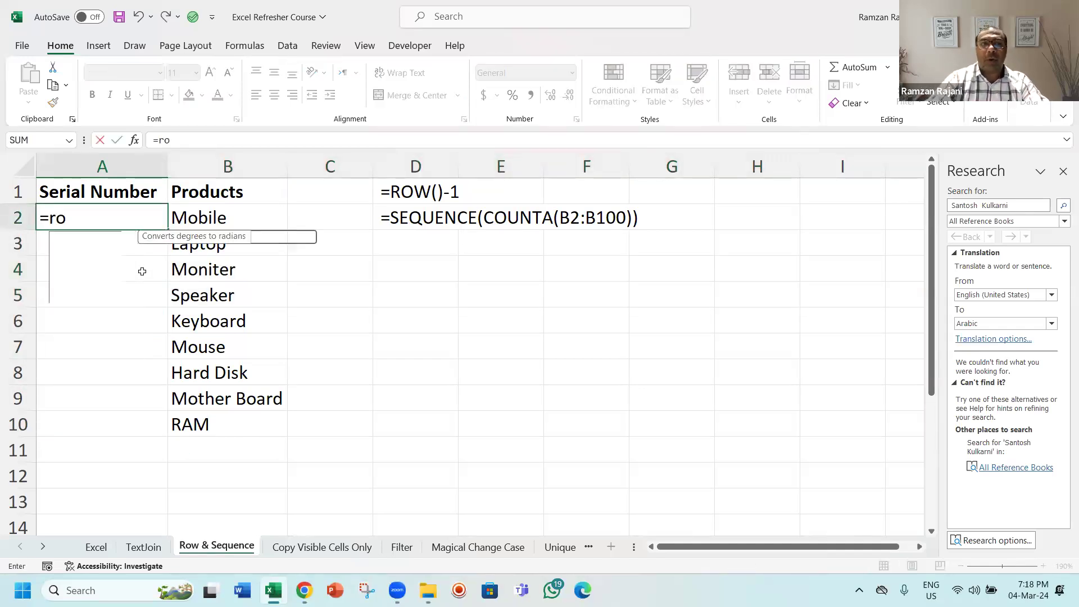
{"action": "type", "text": "w()"}
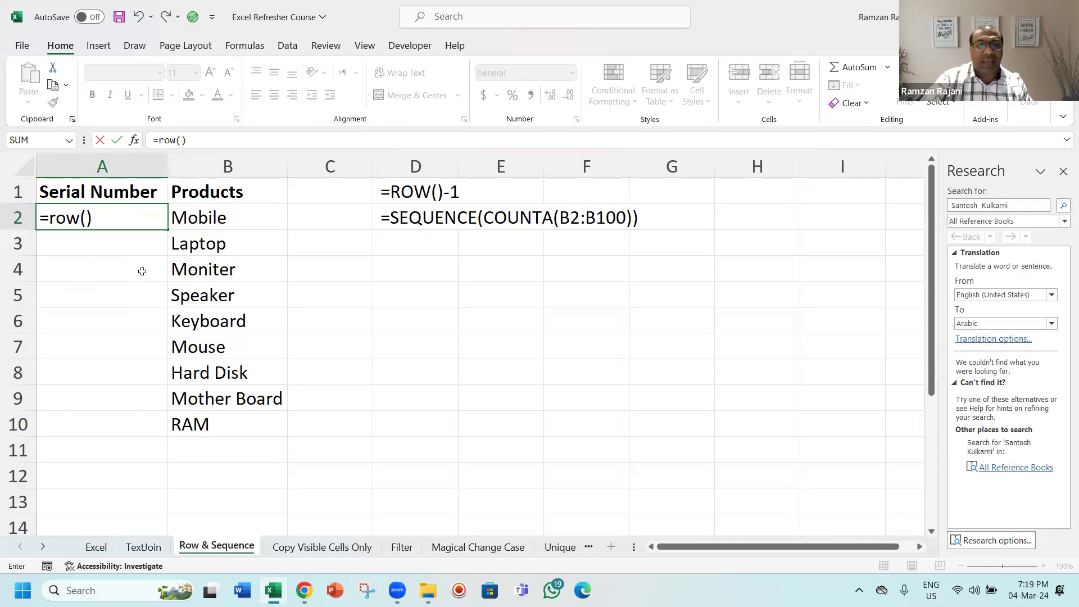
{"action": "key", "text": "Return"}
{"action": "key", "text": "Up"}
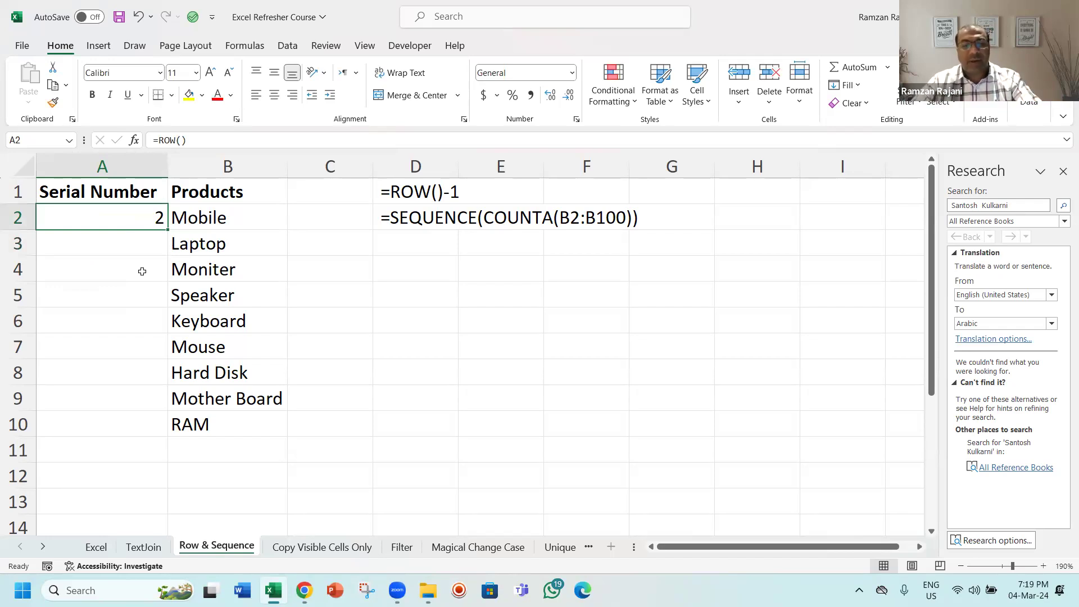
{"action": "key", "text": "F2"}
{"action": "type", "text": "-1"}
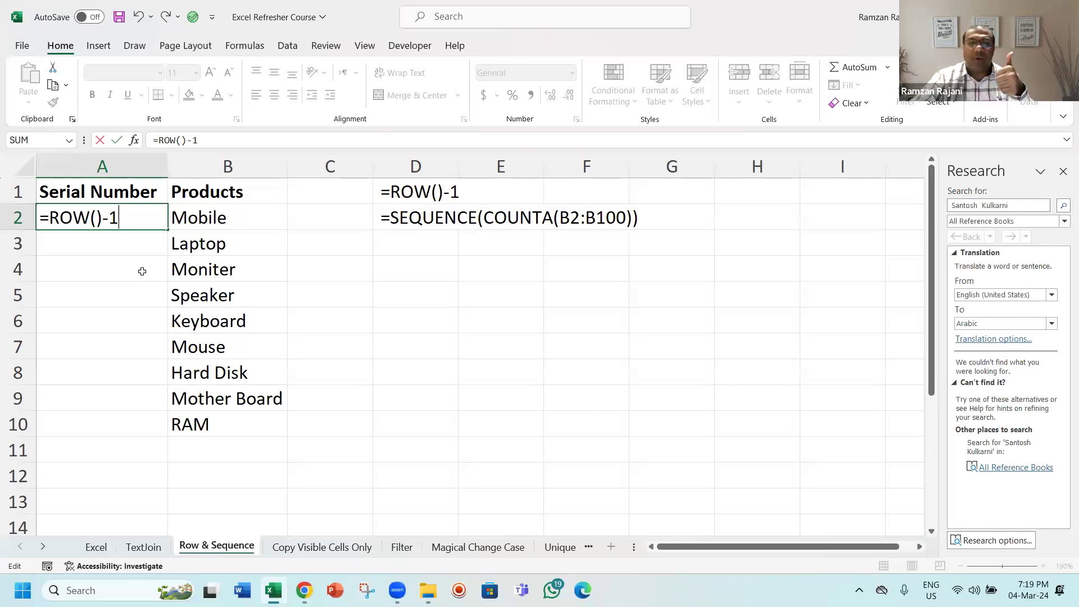
{"action": "key", "text": "Return"}
{"action": "key", "text": "Up"}
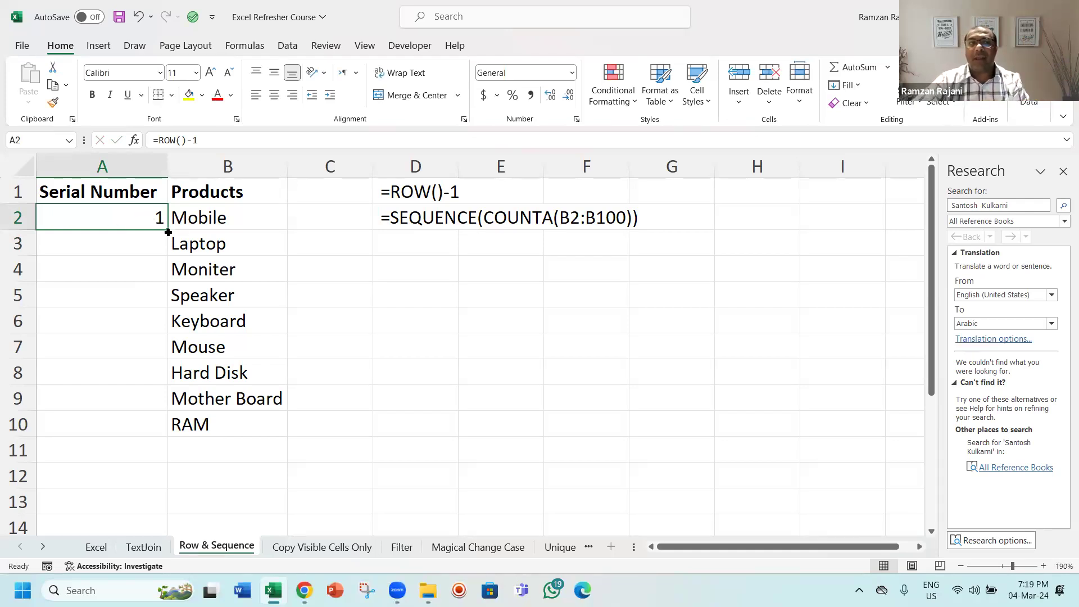
{"action": "left_click_drag", "start_coordinate": [169, 230], "coordinate": [232, 434]}
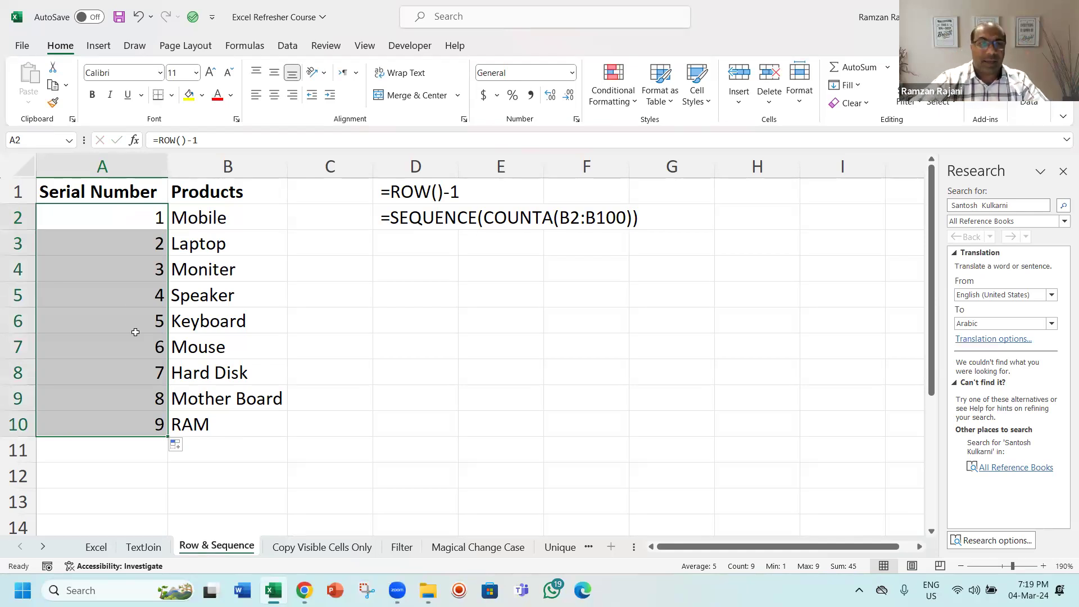
Step: Delete the Moniter and Speaker rows, then the Hard Disk row, from the product list
{"action": "left_click", "coordinate": [19, 268]}
{"action": "left_click_drag", "start_coordinate": [19, 269], "coordinate": [16, 293]}
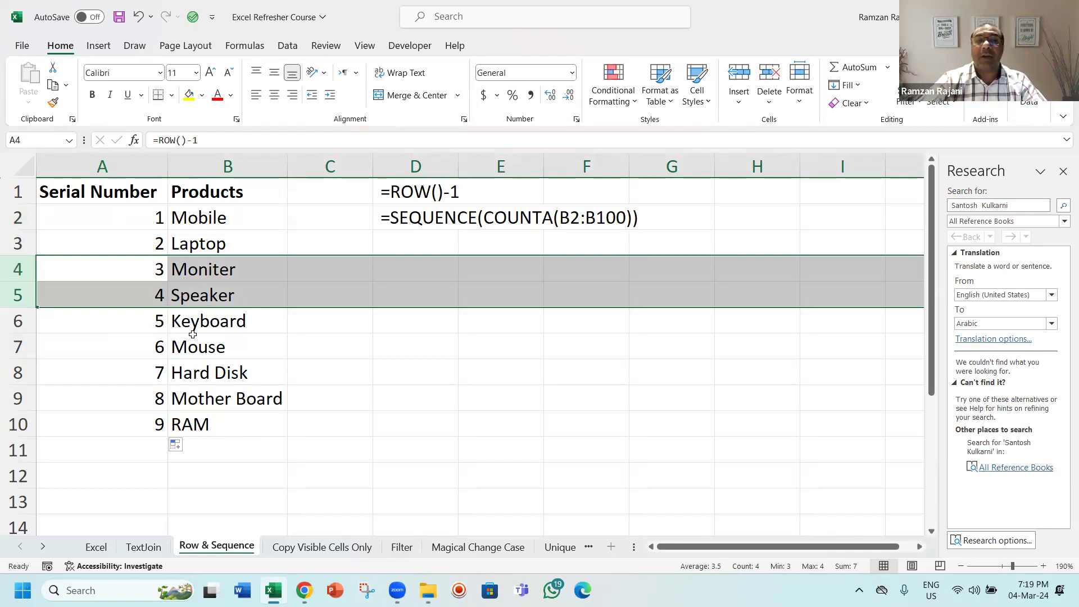
{"action": "key", "text": "ctrl+minus"}
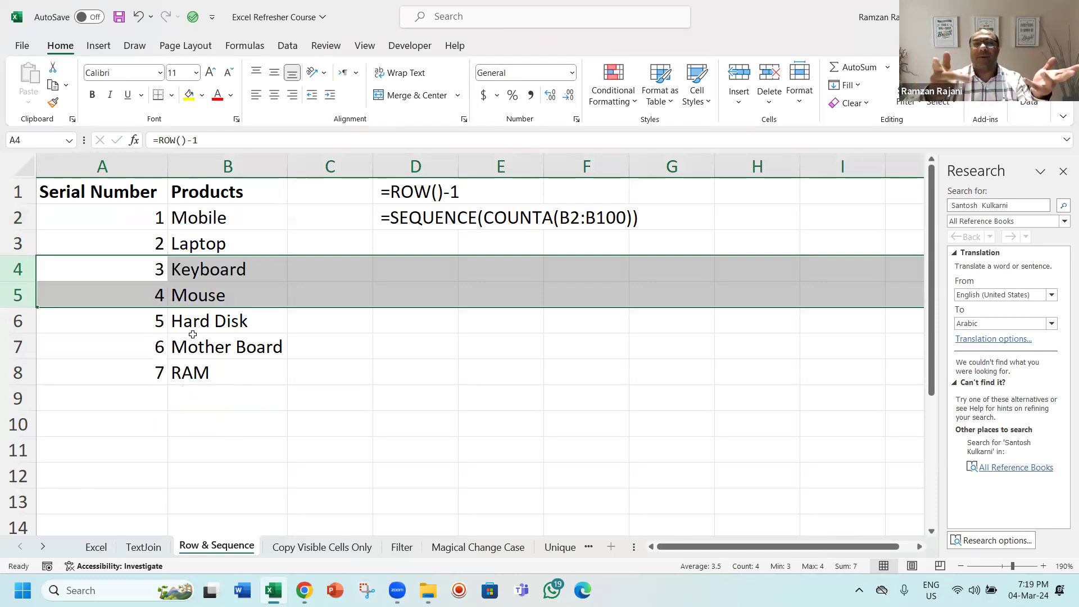
{"action": "key", "text": "Left"}
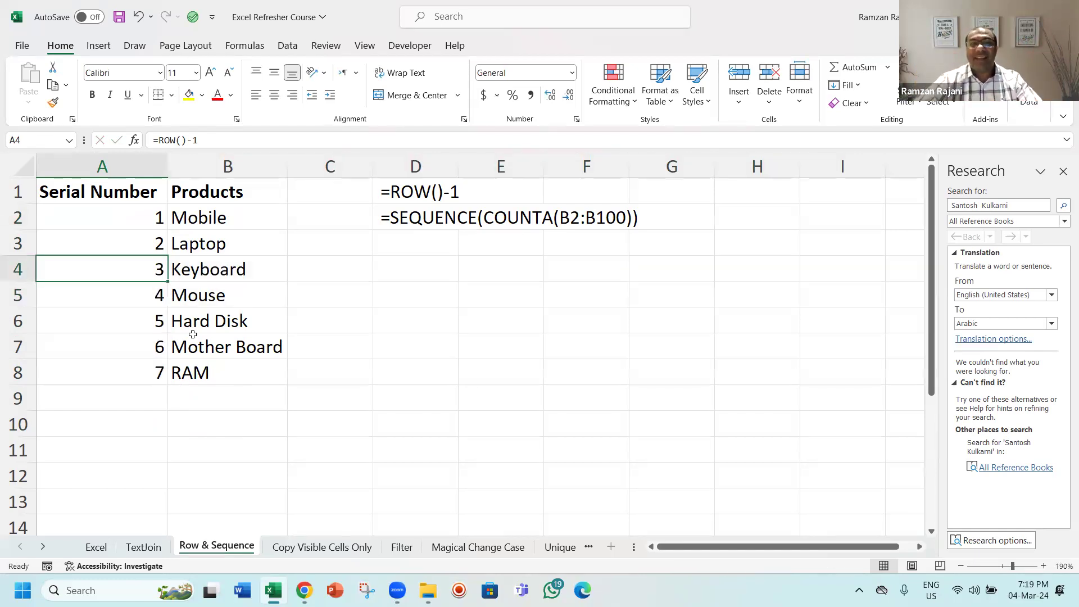
{"action": "key", "text": "Down"}
{"action": "key", "text": "Down"}
{"action": "key", "text": "shift+space"}
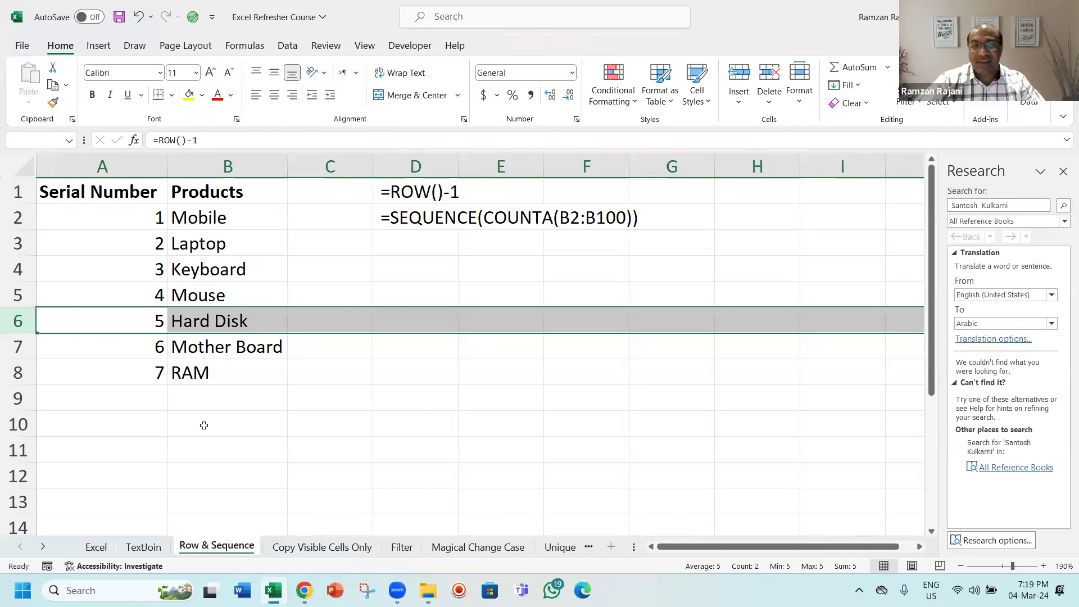
{"action": "key", "text": "ctrl+minus"}
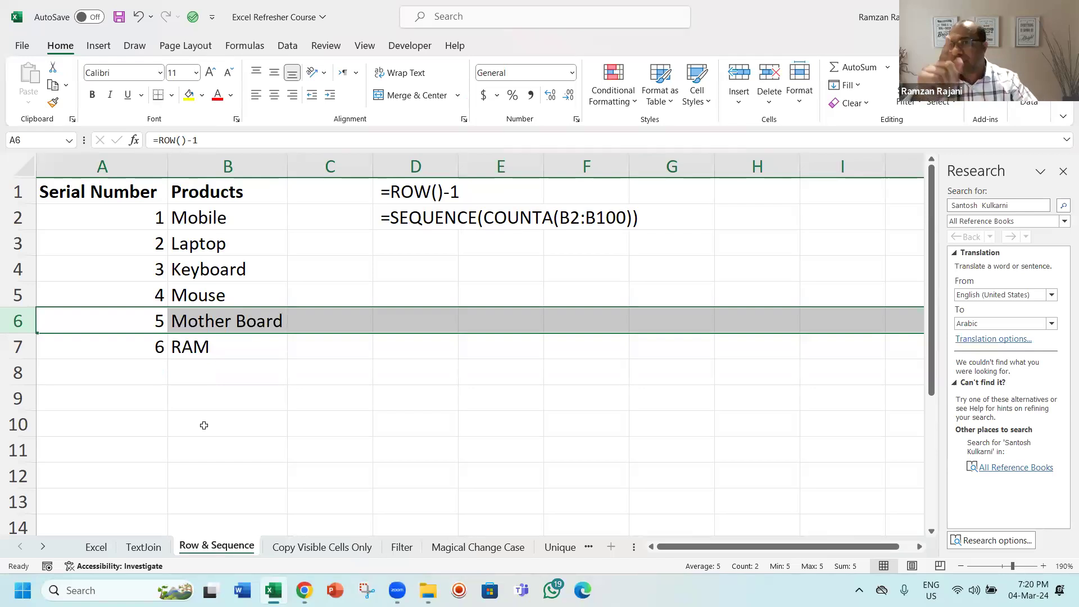
Step: Undo both row deletions to restore the full product list
{"action": "key", "text": "ctrl+z"}
{"action": "key", "text": "ctrl+z"}
{"action": "key", "text": "ctrl+z"}
{"action": "key", "text": "ctrl+z"}
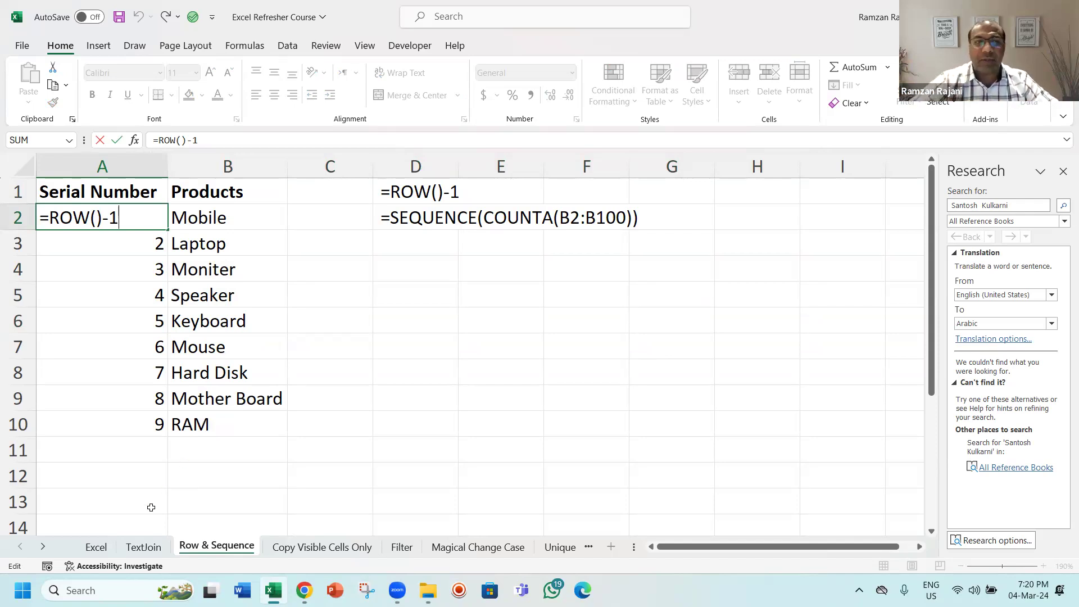
{"action": "key", "text": "alt+Tab"}
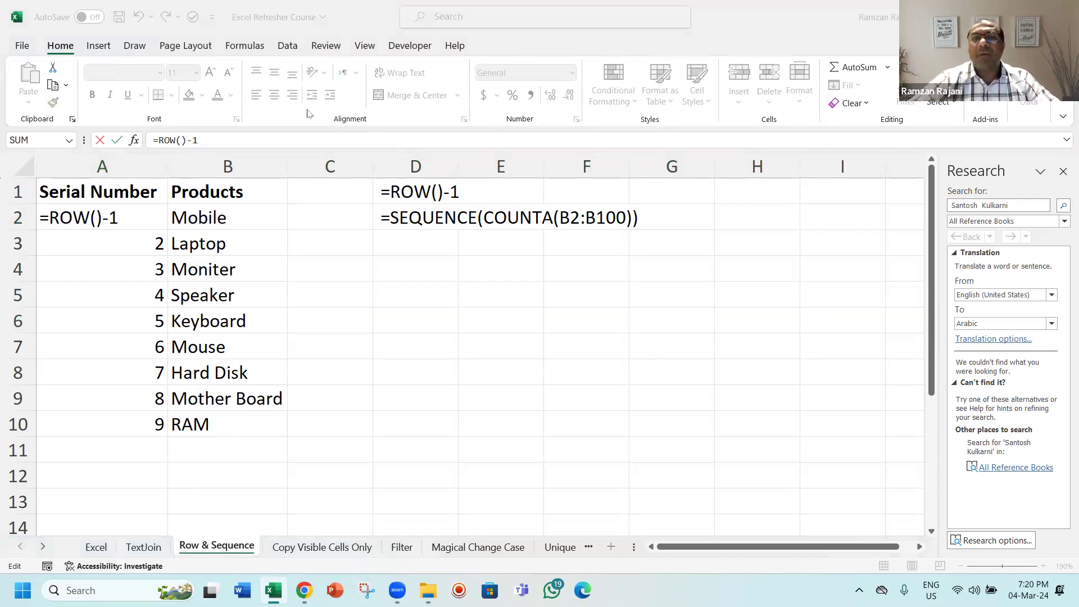
{"action": "left_click", "coordinate": [131, 211]}
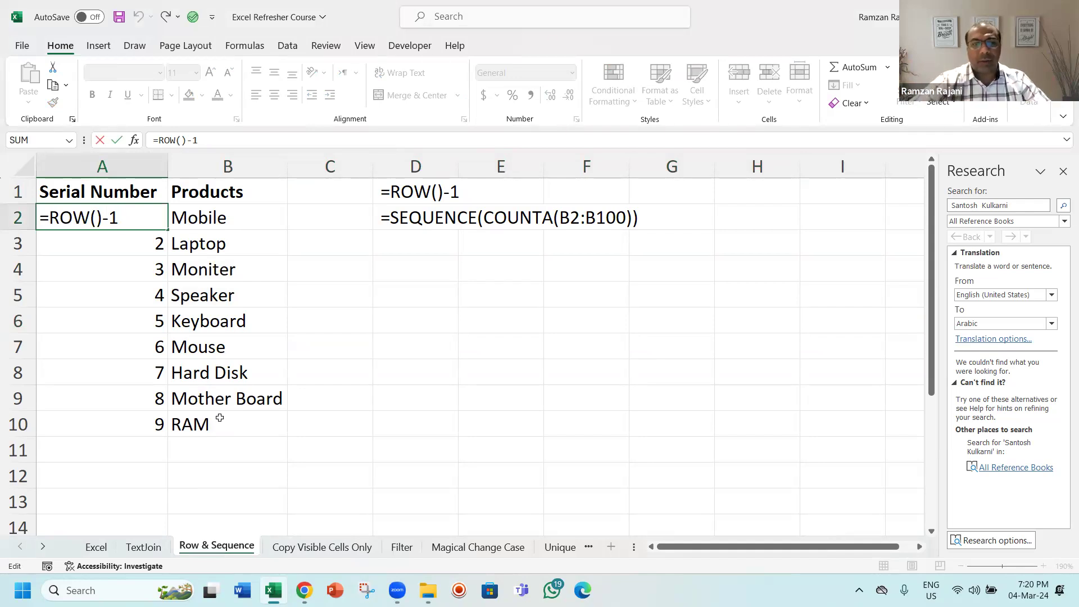
Step: Add the products Charger and Light in B11 and B12
{"action": "left_click", "coordinate": [210, 449]}
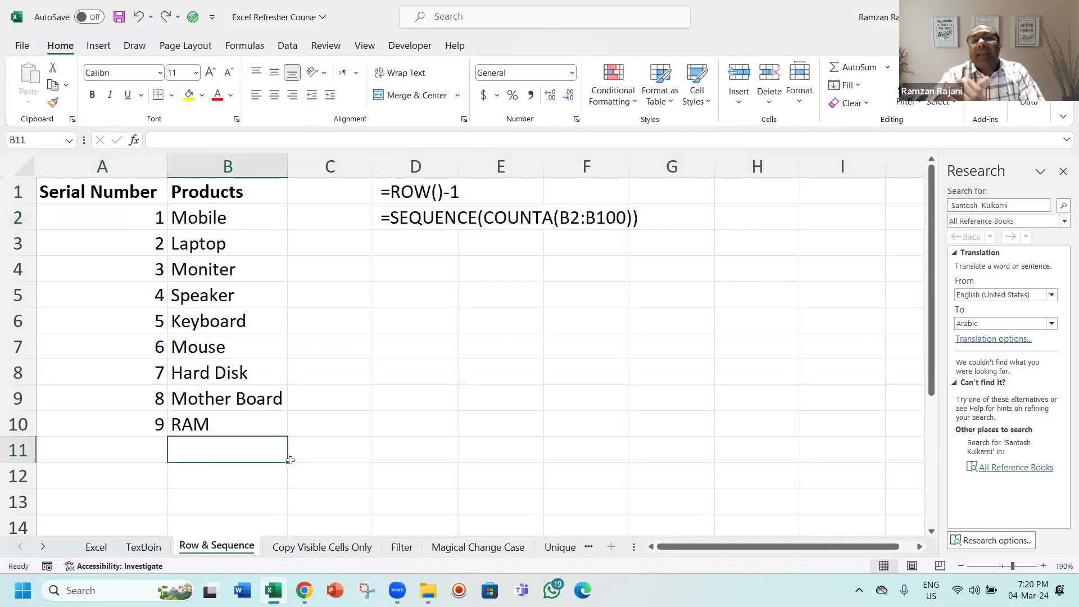
{"action": "type", "text": "Charger"}
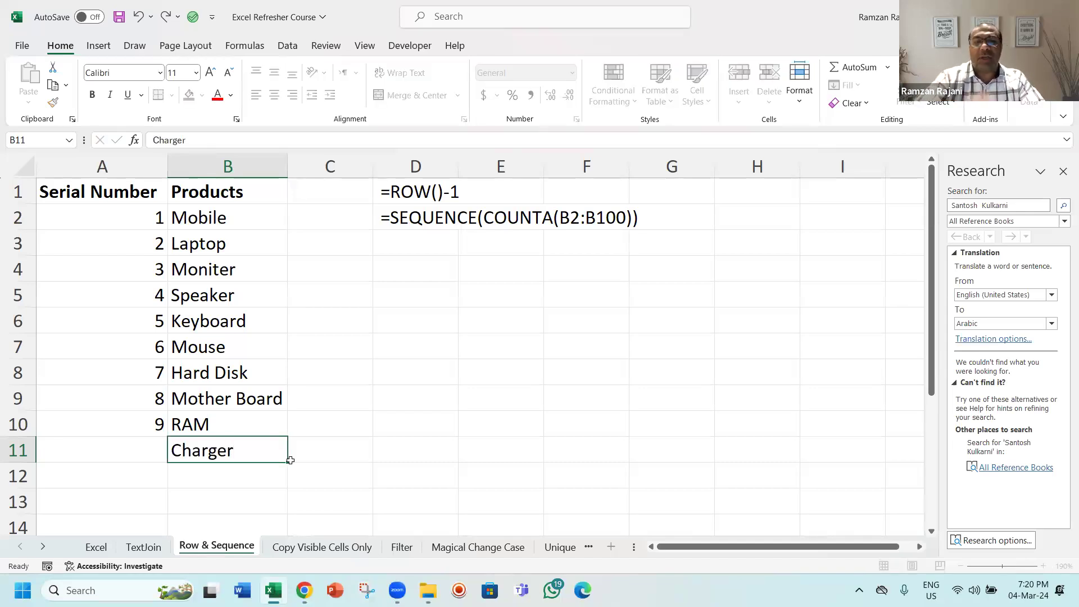
{"action": "key", "text": "Return"}
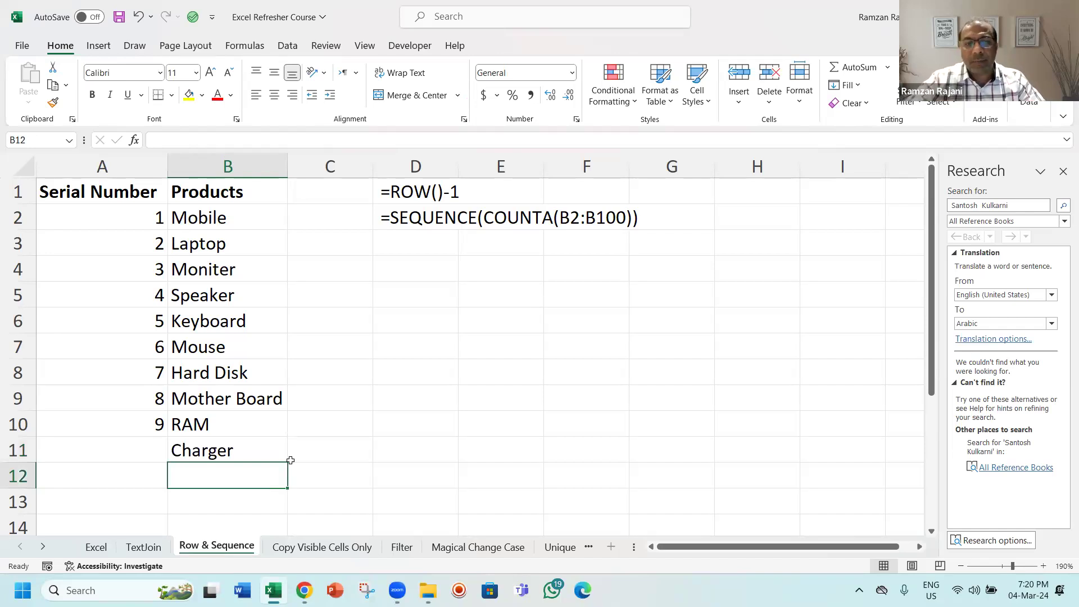
{"action": "type", "text": "Lihy"}
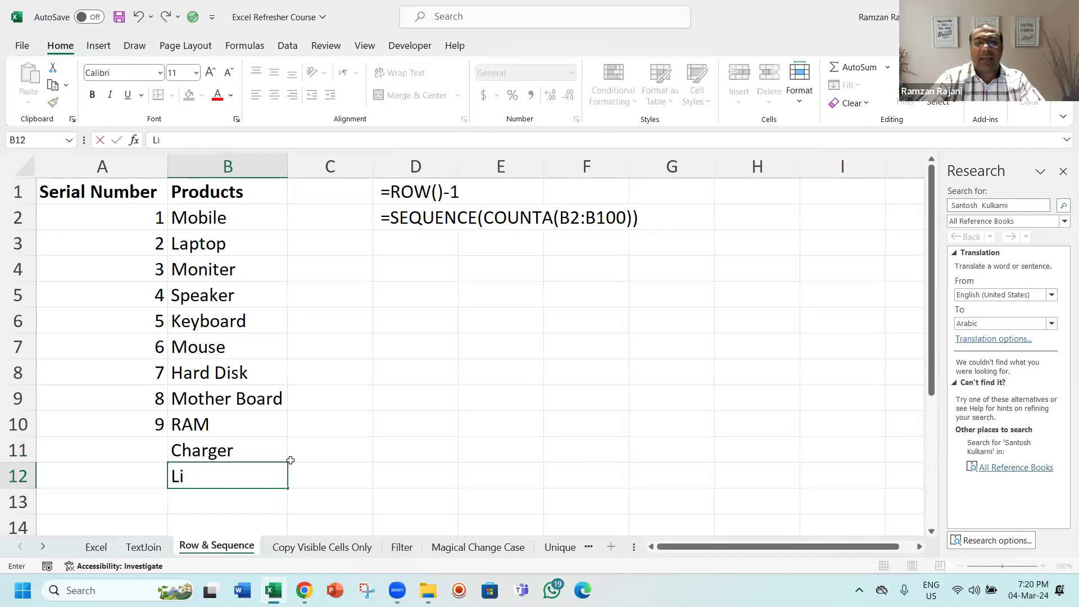
{"action": "key", "text": "BackSpace"}
{"action": "key", "text": "BackSpace"}
{"action": "key", "text": "BackSpace"}
{"action": "type", "text": "ight"}
{"action": "key", "text": "ctrl+Return"}
{"action": "key", "text": "Return"}
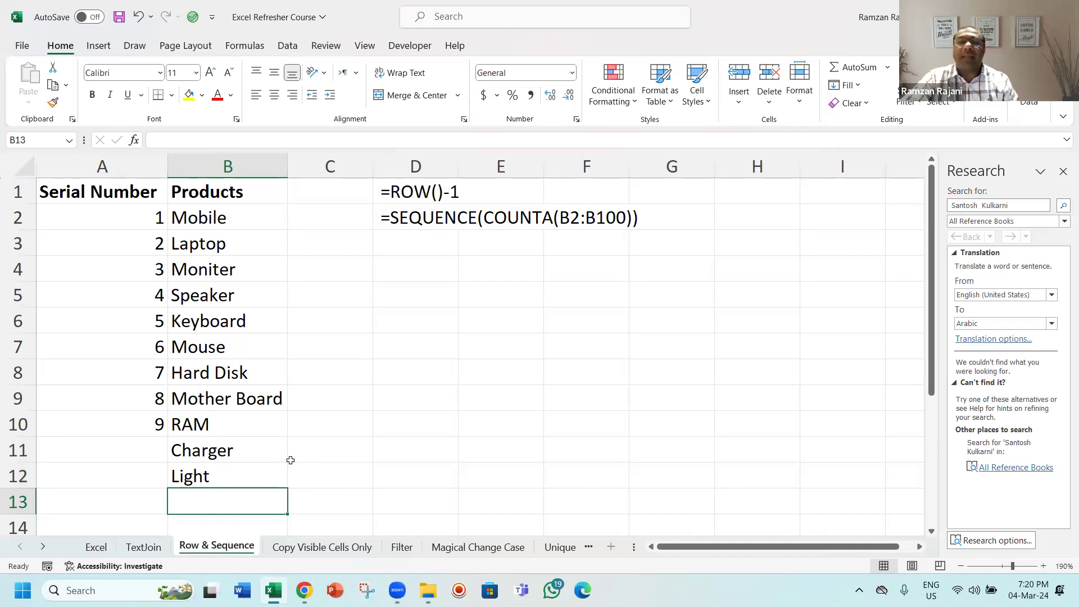
Step: Select the serial number cells in column A and undo the last edit
{"action": "key", "text": "Left"}
{"action": "key", "text": "Up"}
{"action": "key", "text": "Up"}
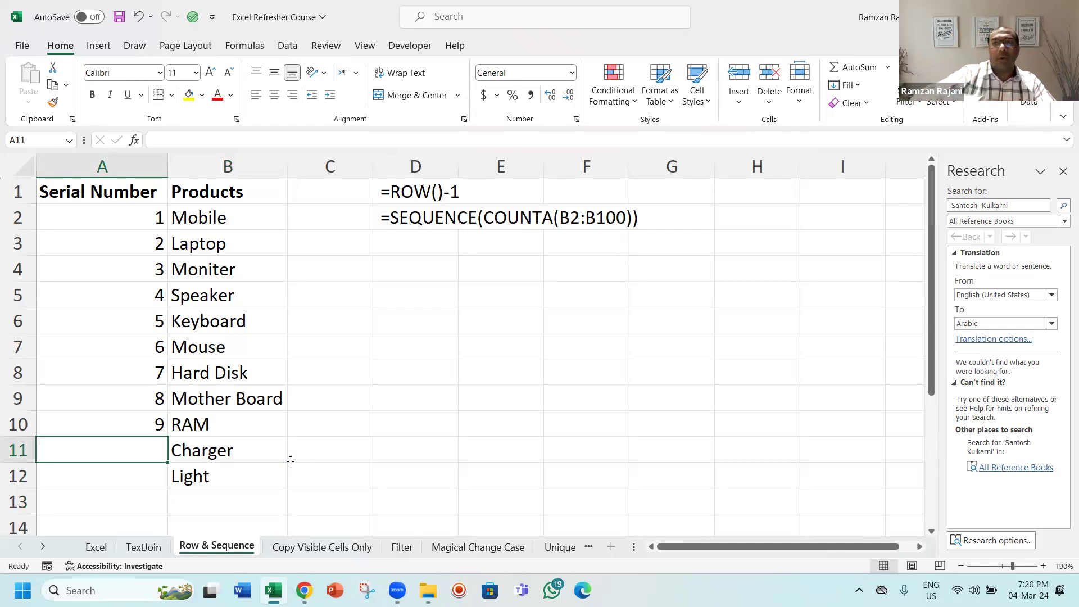
{"action": "key", "text": "Up"}
{"action": "key", "text": "ctrl+Up"}
{"action": "key", "text": "Down"}
{"action": "key", "text": "ctrl+shift+Down"}
{"action": "key", "text": "ctrl+z"}
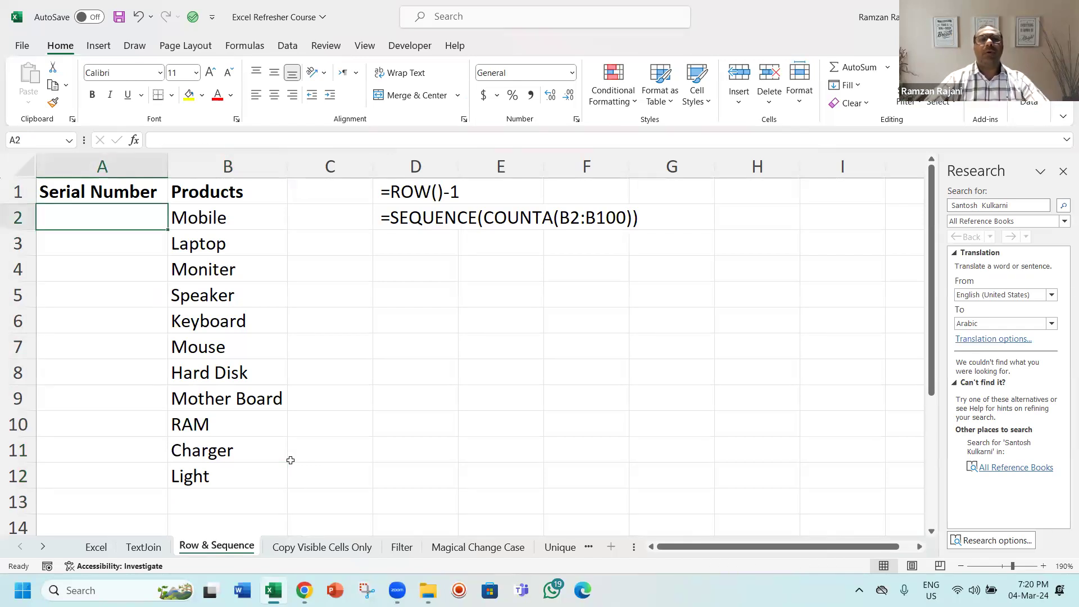
Step: Clear the added products Charger and Light from B11:B12 and return to A2
{"action": "key", "text": "Down"}
{"action": "key", "text": "Down"}
{"action": "key", "text": "Down"}
{"action": "key", "text": "Down"}
{"action": "key", "text": "Down"}
{"action": "key", "text": "Down"}
{"action": "key", "text": "Down"}
{"action": "key", "text": "Down"}
{"action": "key", "text": "Down"}
{"action": "key", "text": "Right"}
{"action": "key", "text": "shift+Down"}
{"action": "key", "text": "Delete"}
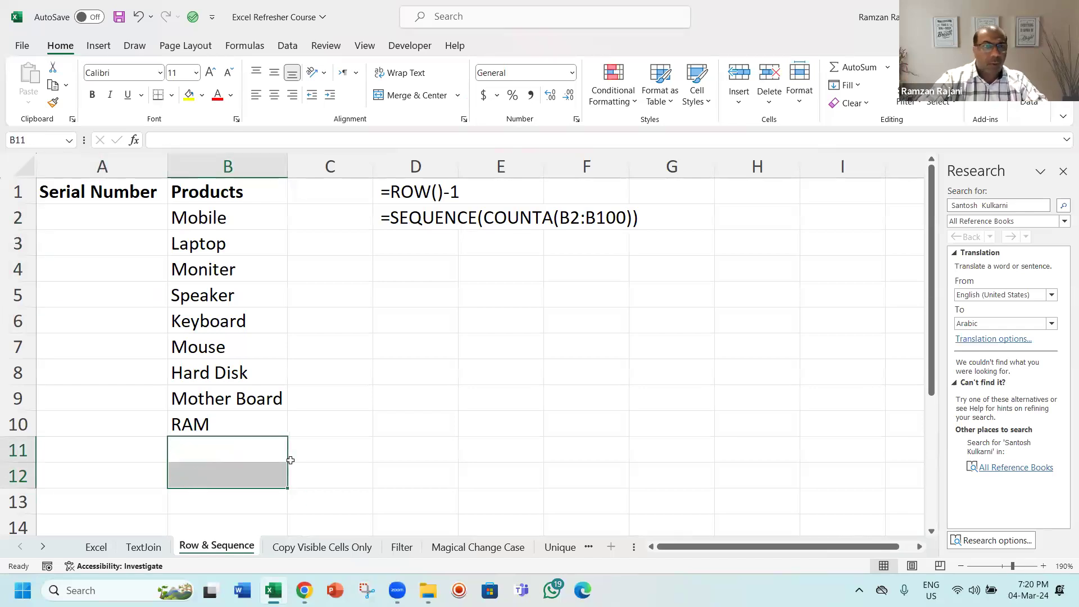
{"action": "key", "text": "Up"}
{"action": "key", "text": "ctrl+Home"}
Step: Enter =SEQUENCE(10) in A2 to generate ten serial numbers
{"action": "key", "text": "Down"}
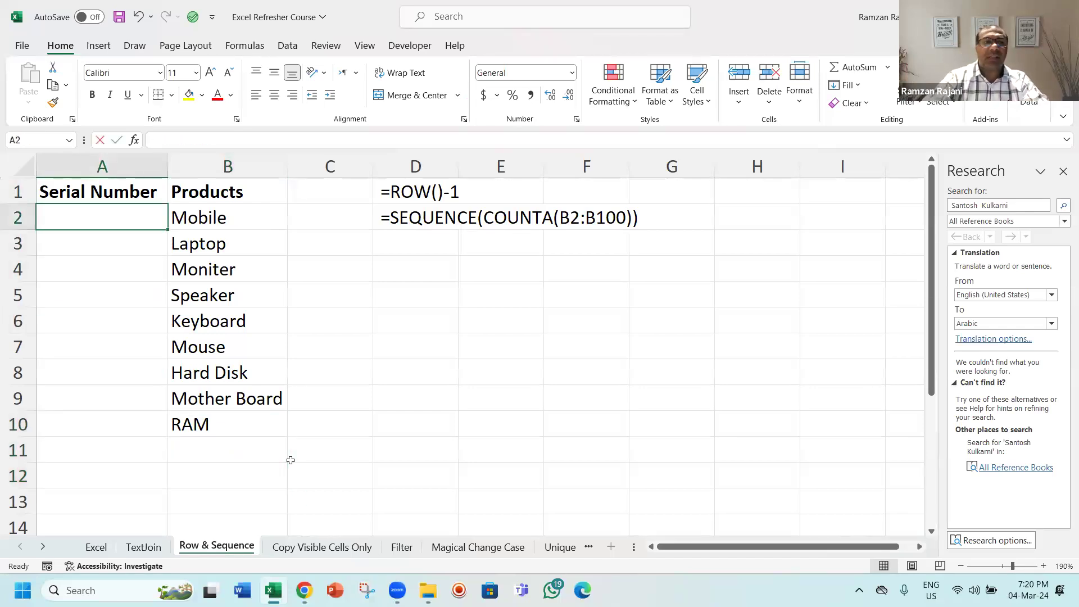
{"action": "type", "text": "=se"}
{"action": "key", "text": "Down"}
{"action": "key", "text": "Down"}
{"action": "key", "text": "Down"}
{"action": "key", "text": "Down"}
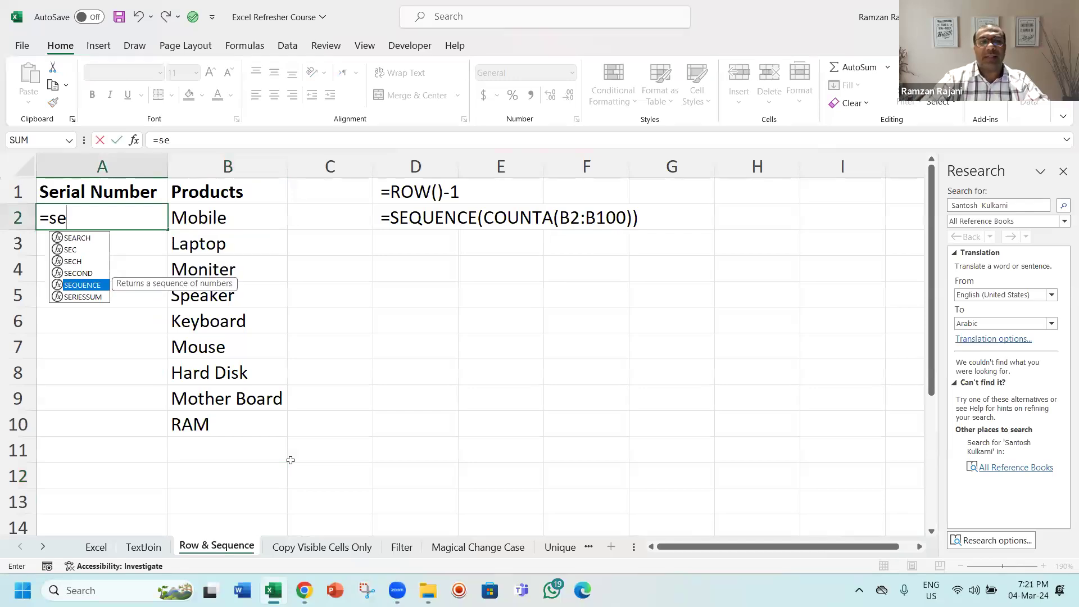
{"action": "key", "text": "Tab"}
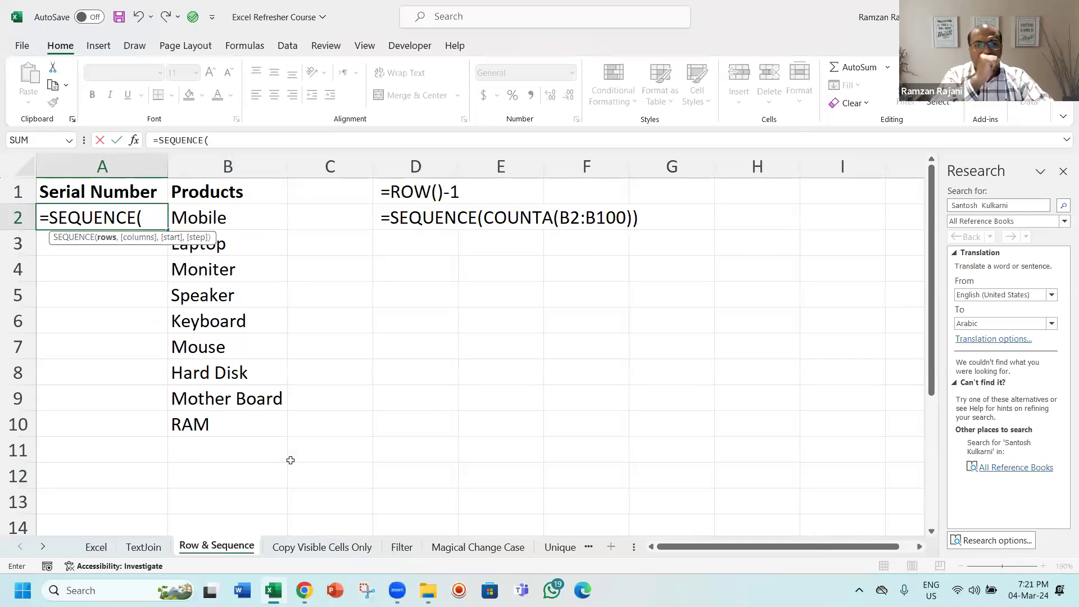
{"action": "type", "text": "10)"}
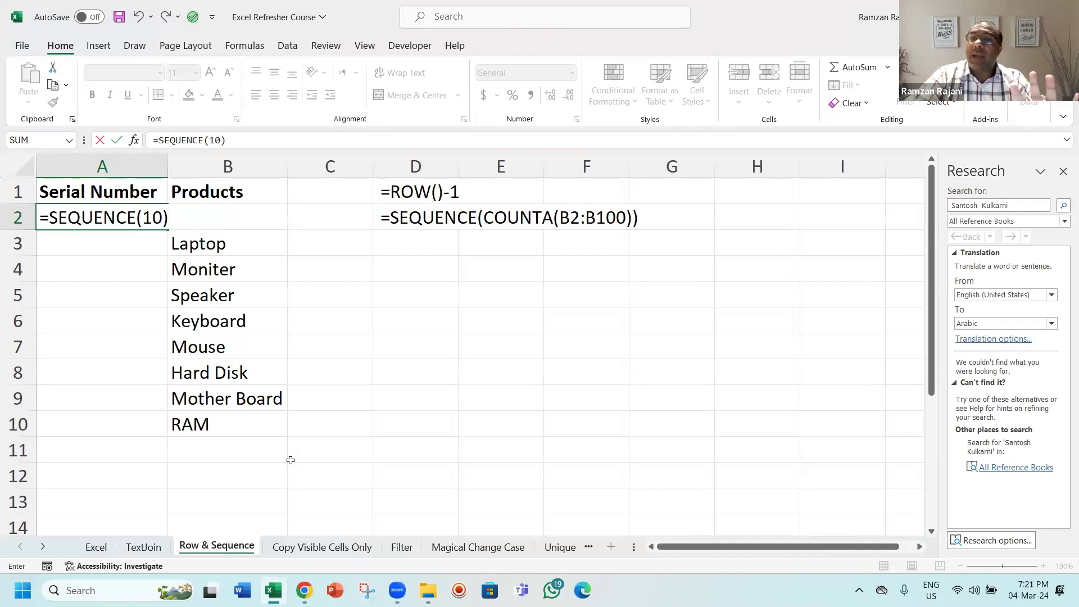
{"action": "key", "text": "Return"}
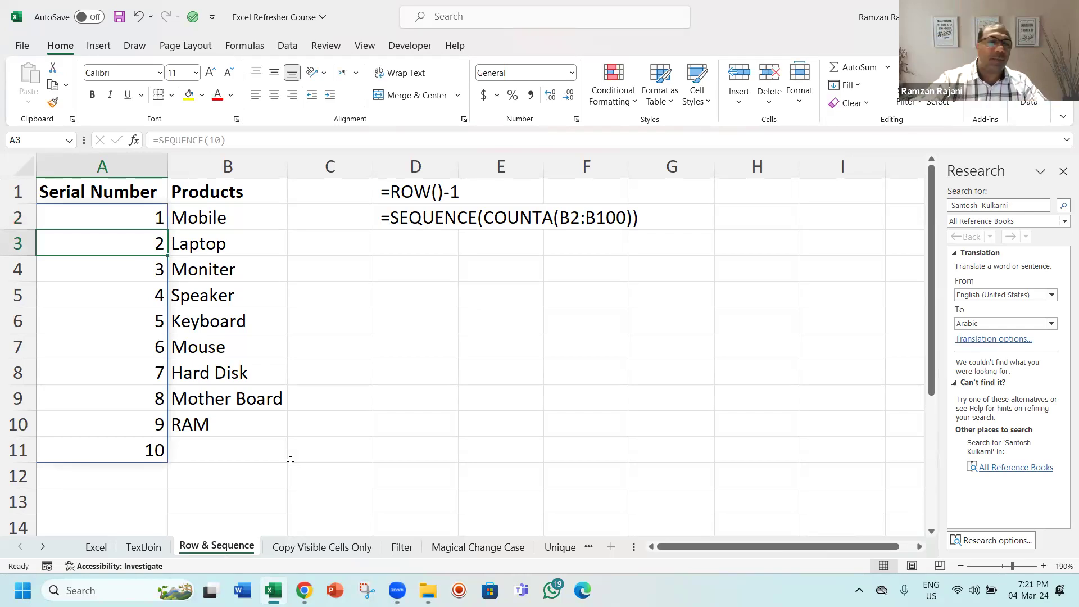
Step: Add the products light in B11 and charger in B12
{"action": "key", "text": "Down"}
{"action": "key", "text": "Down"}
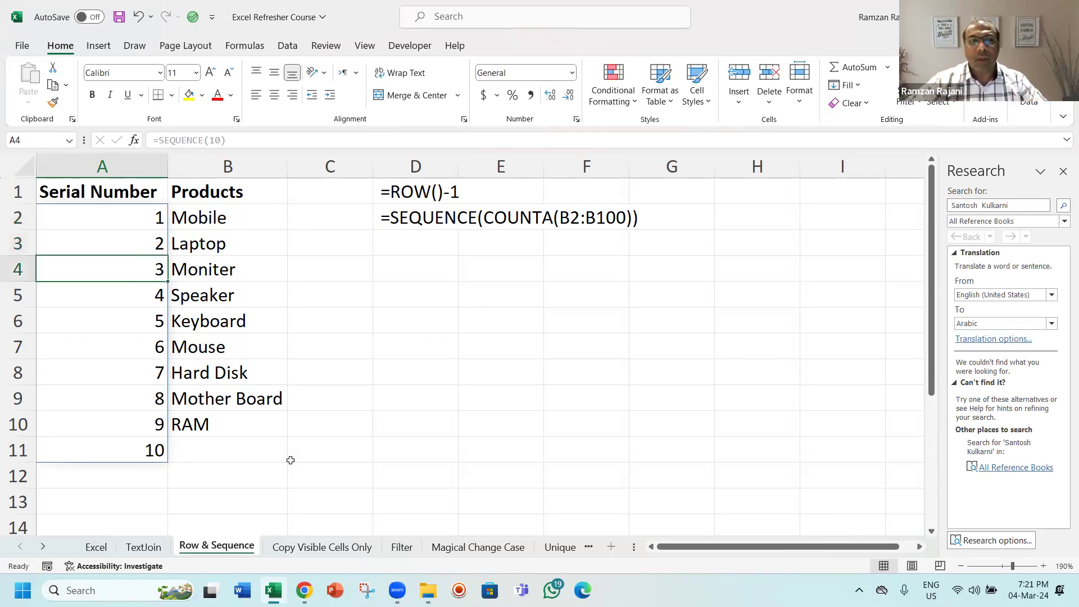
{"action": "key", "text": "ctrl+Down"}
{"action": "key", "text": "Right"}
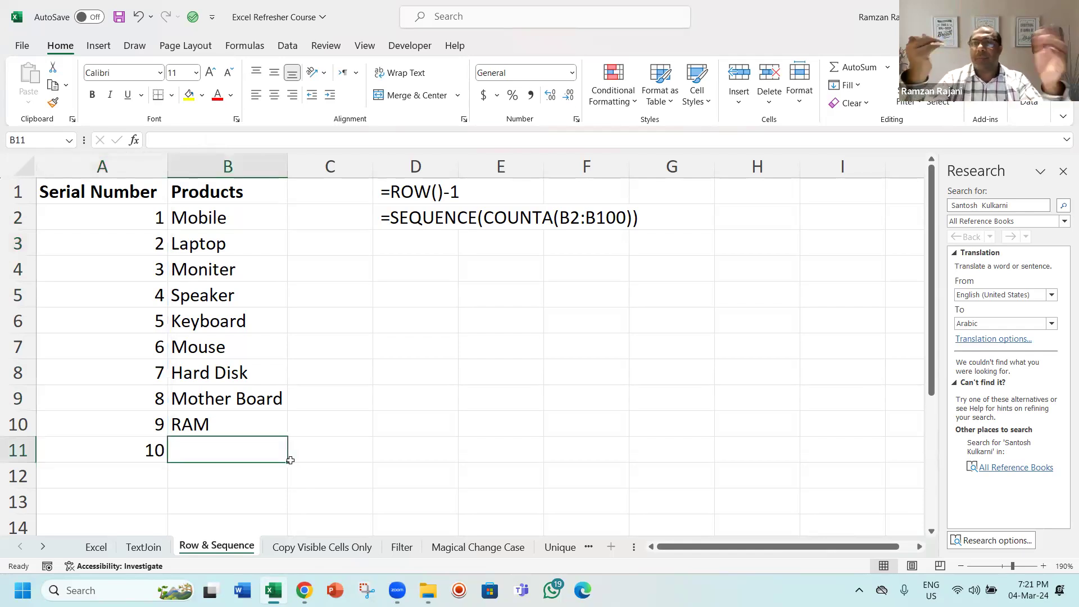
{"action": "type", "text": "light"}
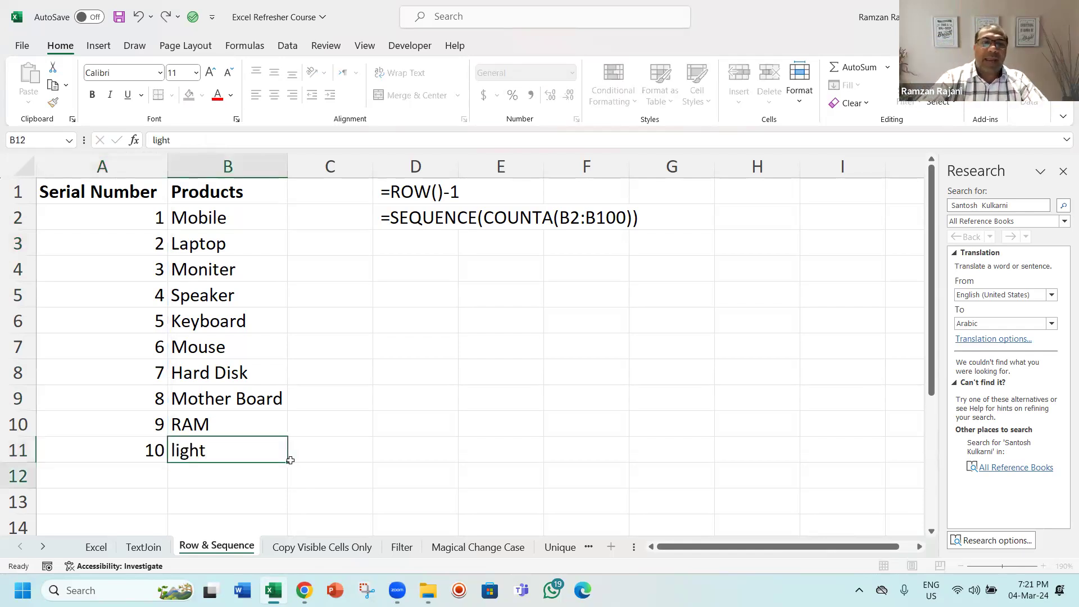
{"action": "key", "text": "Return"}
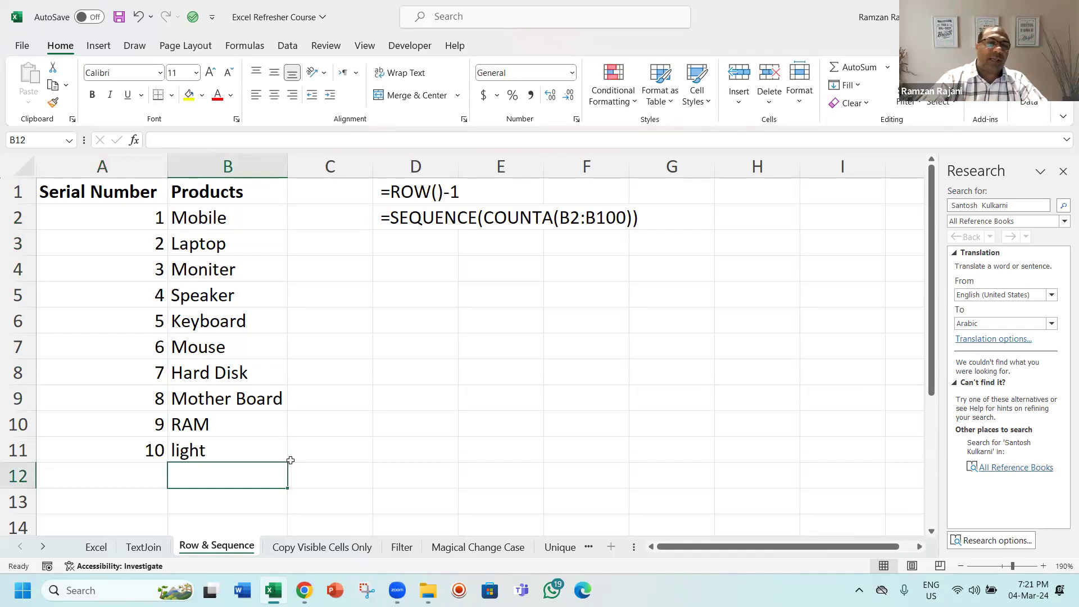
{"action": "type", "text": "charge"}
{"action": "key", "text": "BackSpace"}
{"action": "key", "text": "BackSpace"}
{"action": "type", "text": "rget"}
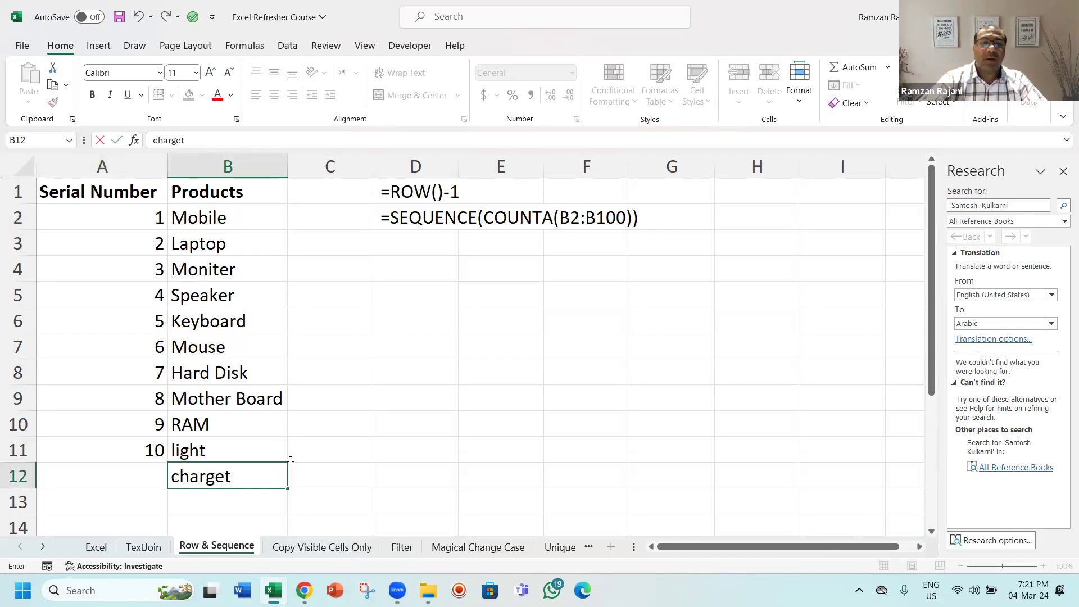
{"action": "key", "text": "Return"}
{"action": "key", "text": "Up"}
{"action": "key", "text": "F2"}
{"action": "key", "text": "BackSpace"}
{"action": "type", "text": "r"}
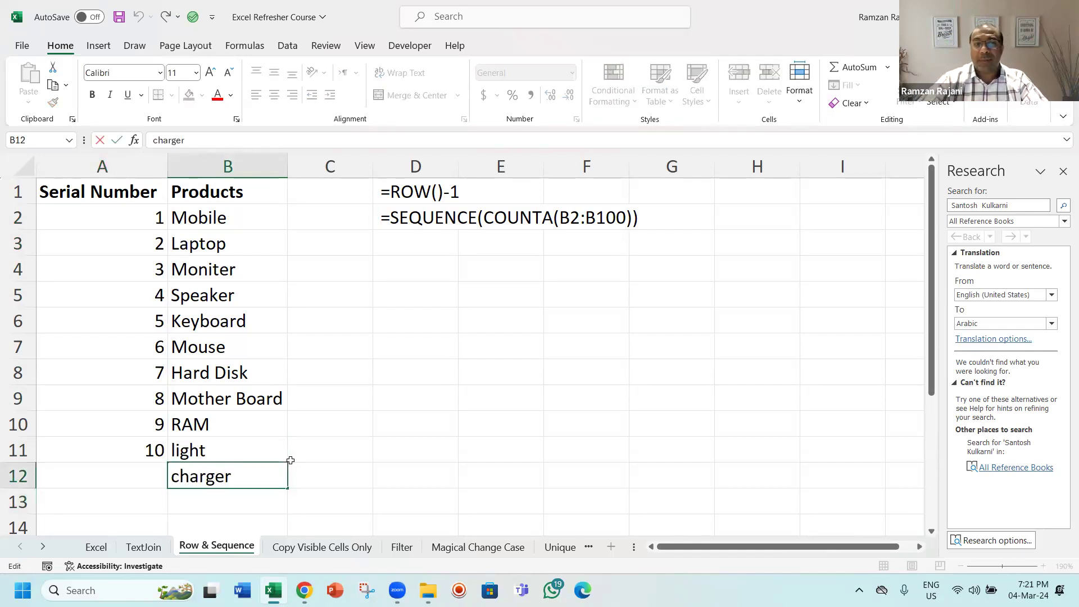
{"action": "key", "text": "Return"}
Step: Undo the SEQUENCE formula and the added products, returning to A2
{"action": "key", "text": "ctrl+z"}
{"action": "key", "text": "ctrl+z"}
{"action": "key", "text": "ctrl+z"}
{"action": "key", "text": "ctrl+z"}
{"action": "key", "text": "ctrl+z"}
{"action": "key", "text": "ctrl+z"}
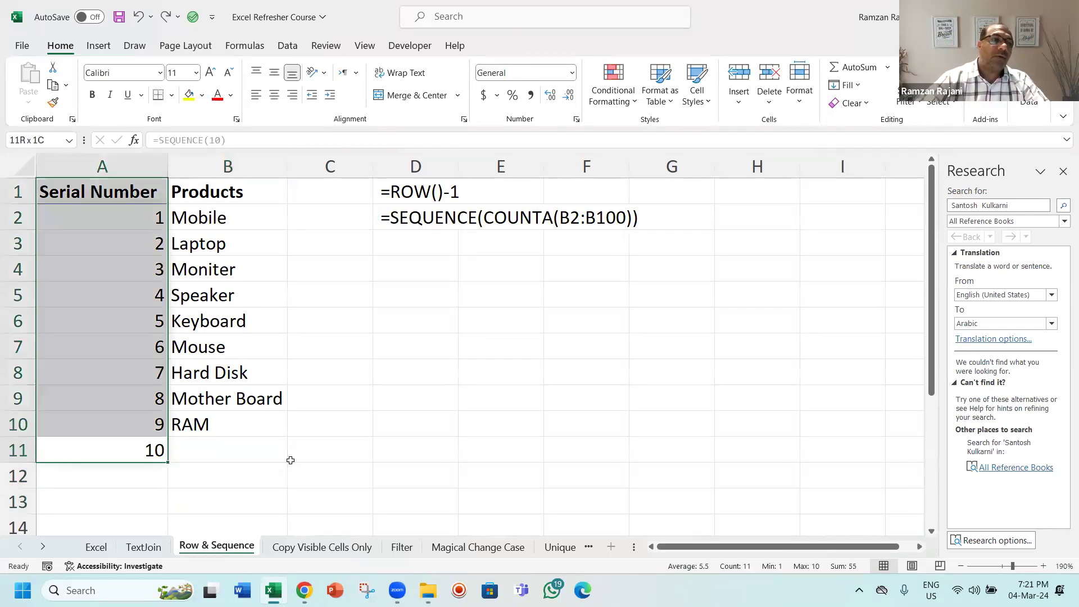
{"action": "key", "text": "ctrl+z"}
{"action": "key", "text": "ctrl+z"}
{"action": "key", "text": "Down"}
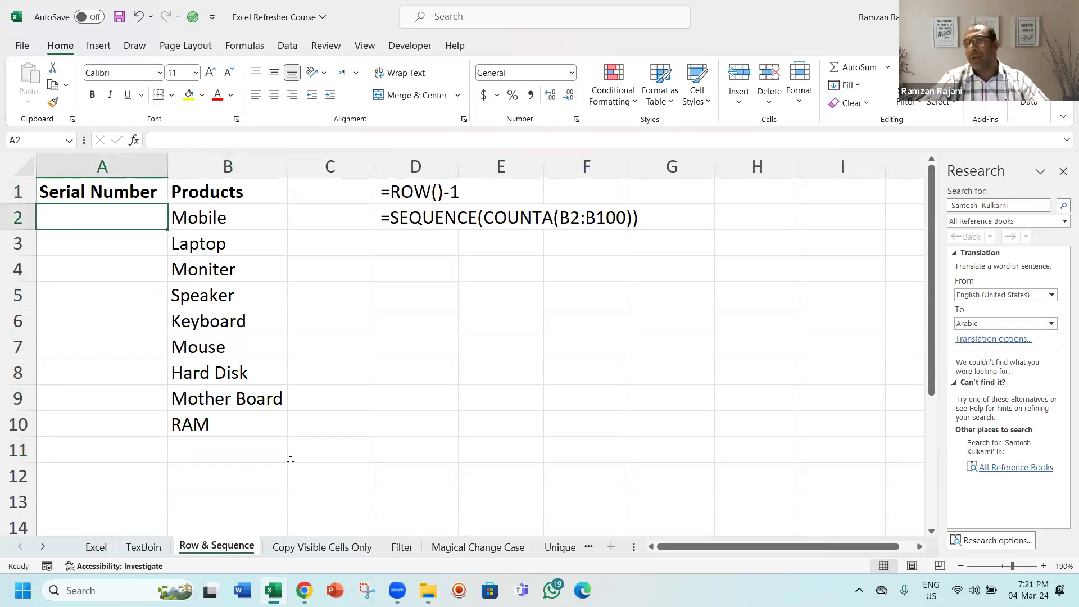
Step: Number the products in A2 with =SEQUENCE(COUNTA(B2:B10)), accepting the suggested formula correction
{"action": "type", "text": "=seq"}
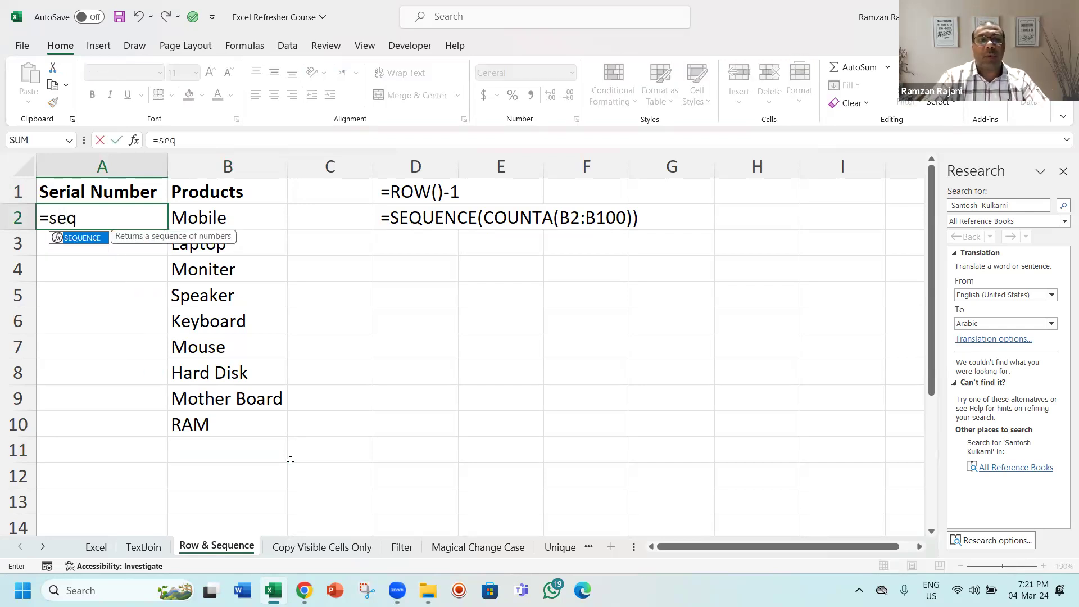
{"action": "key", "text": "Tab"}
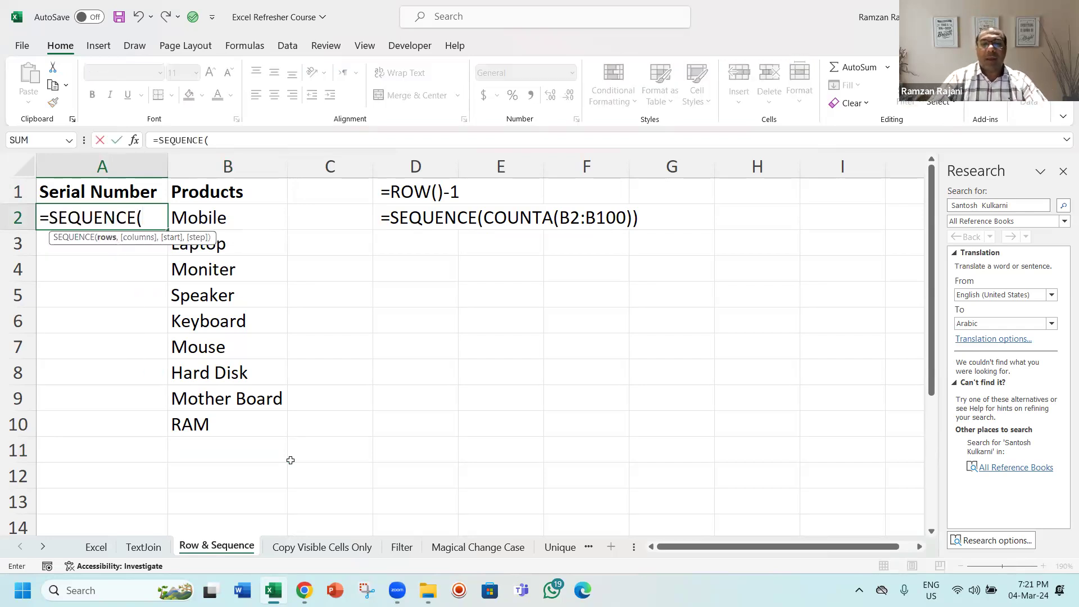
{"action": "type", "text": "10"}
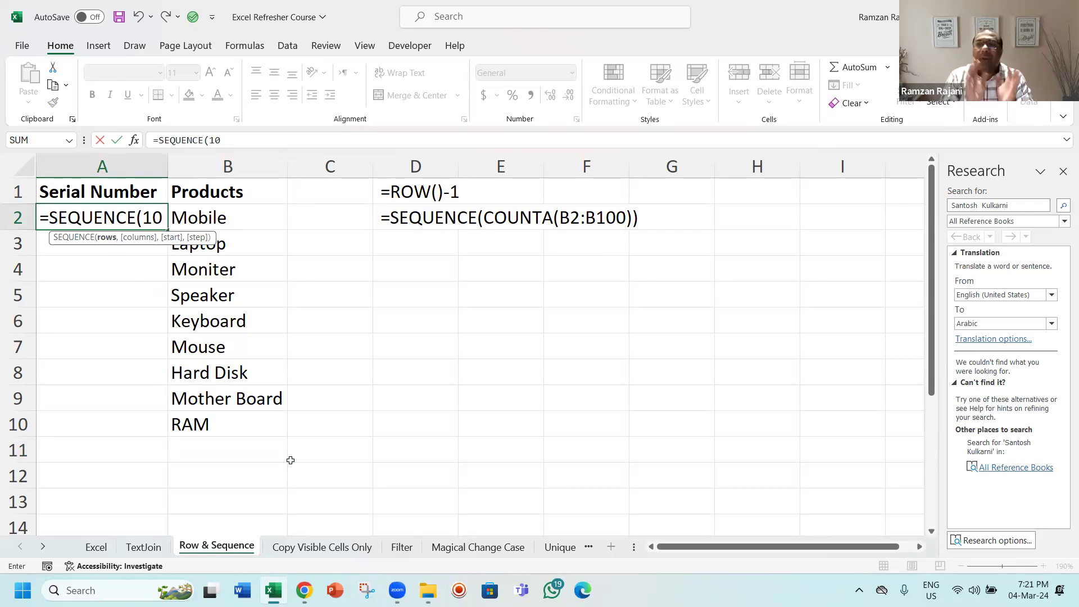
{"action": "key", "text": "BackSpace"}
{"action": "key", "text": "BackSpace"}
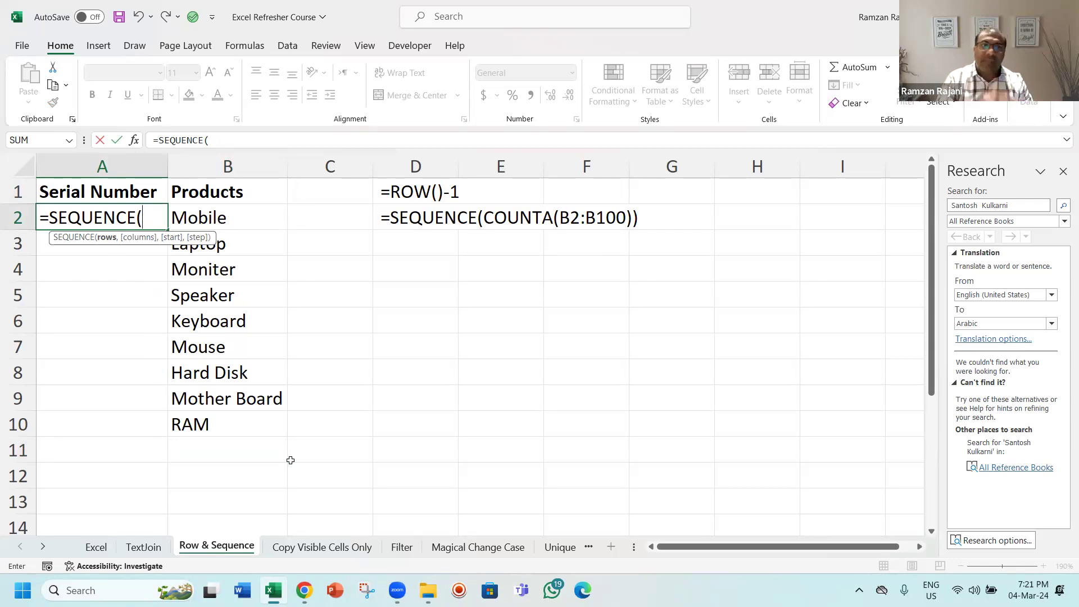
{"action": "type", "text": "cou"}
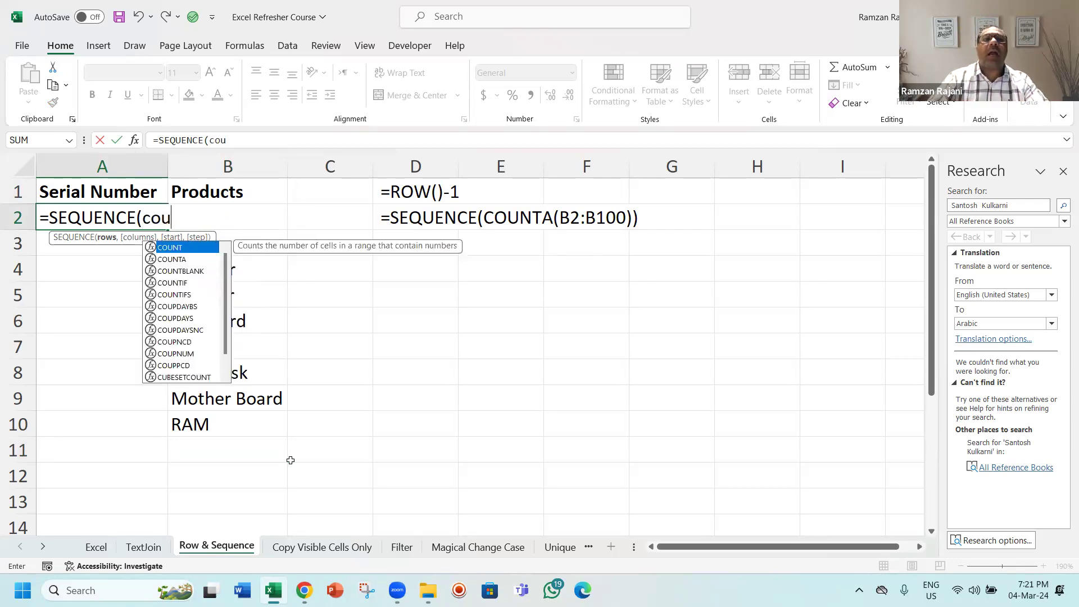
{"action": "key", "text": "Down"}
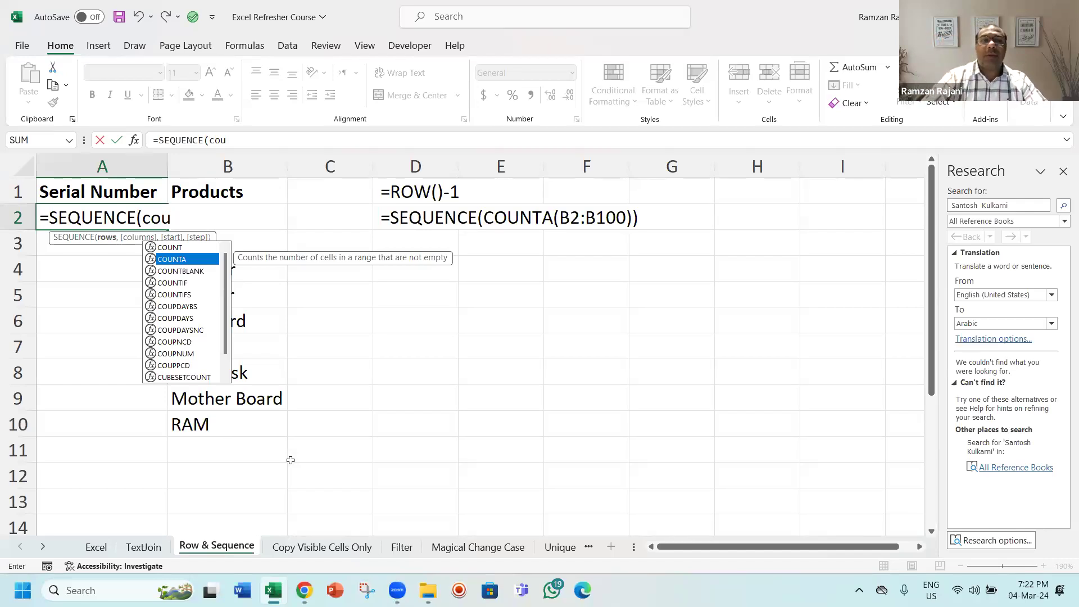
{"action": "key", "text": "Tab"}
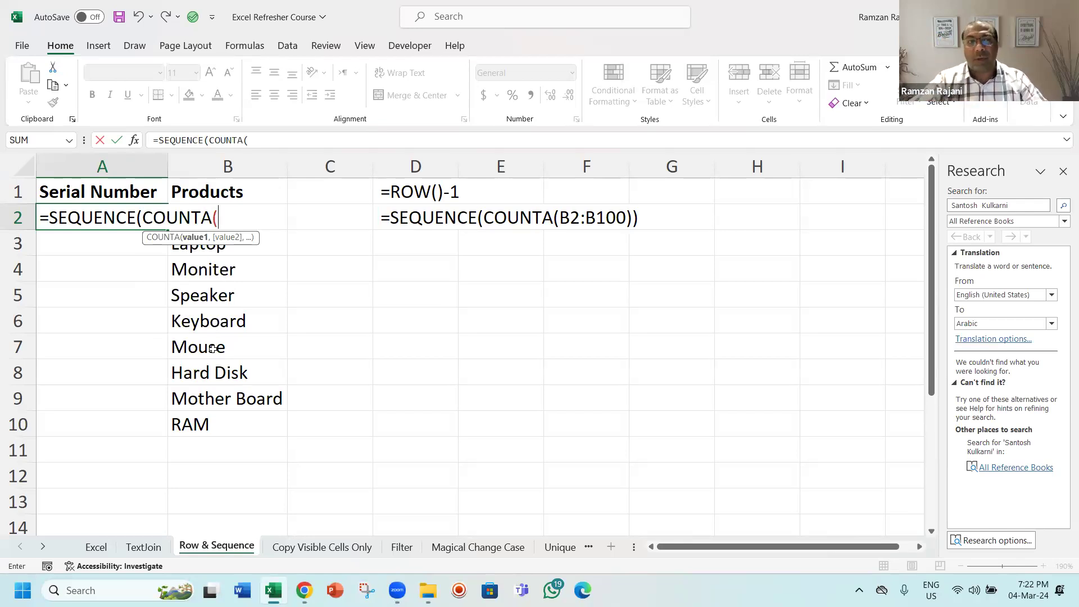
{"action": "left_click", "coordinate": [325, 216]}
{"action": "key", "text": "Left"}
{"action": "key", "text": "ctrl+shift+Down"}
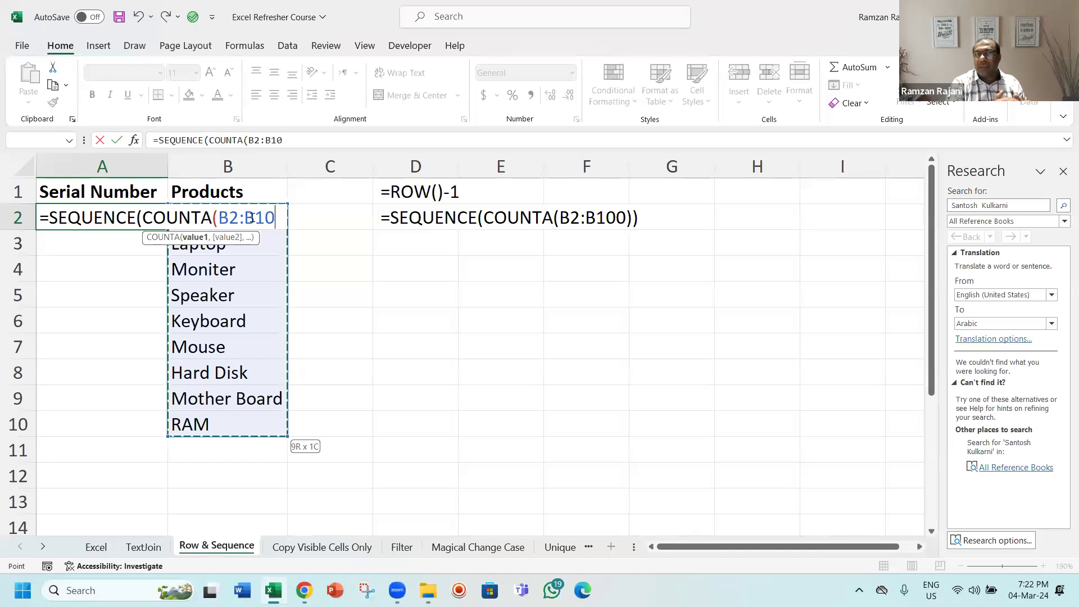
{"action": "type", "text": ")"}
{"action": "key", "text": "Return"}
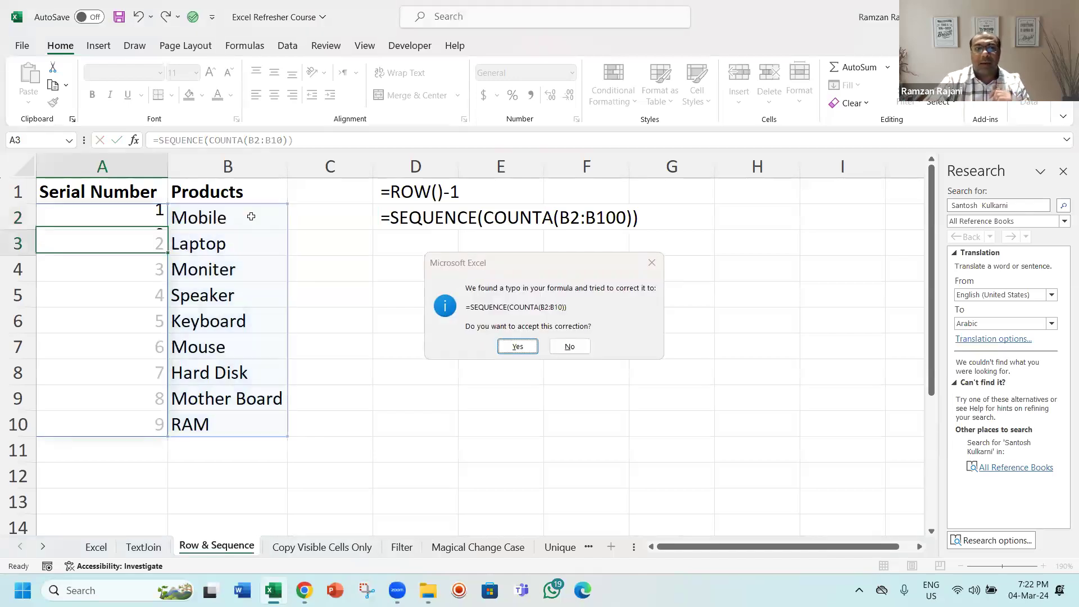
{"action": "key", "text": "Return"}
Step: Extend the COUNTA range in A2's formula to B2:B10000
{"action": "key", "text": "Up"}
{"action": "left_click_drag", "start_coordinate": [251, 216], "coordinate": [281, 407]}
{"action": "left_click", "coordinate": [136, 217]}
{"action": "double_click", "coordinate": [137, 217]}
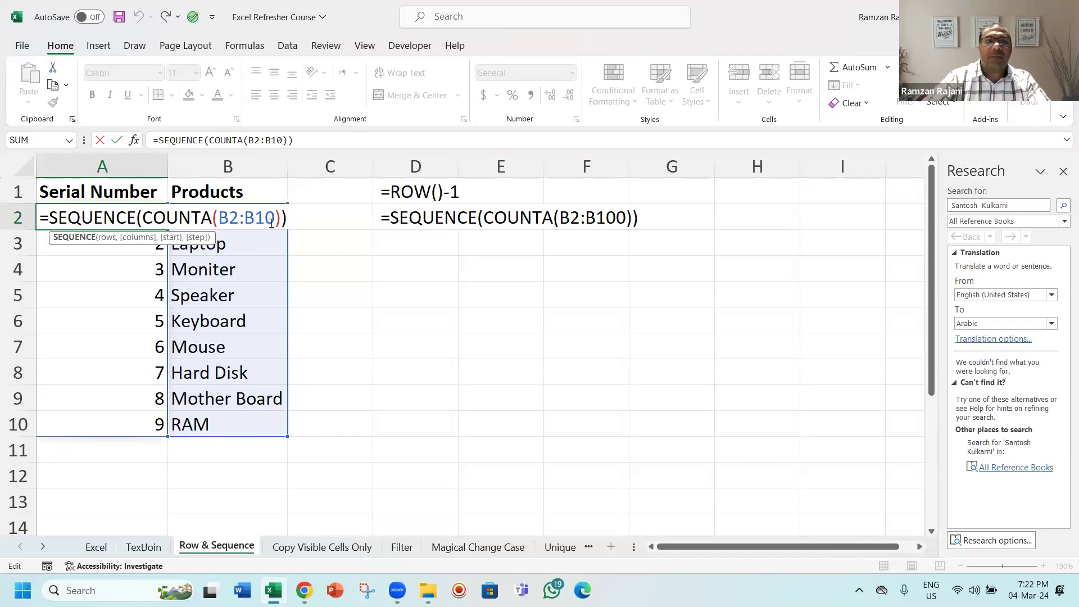
{"action": "left_click", "coordinate": [273, 223]}
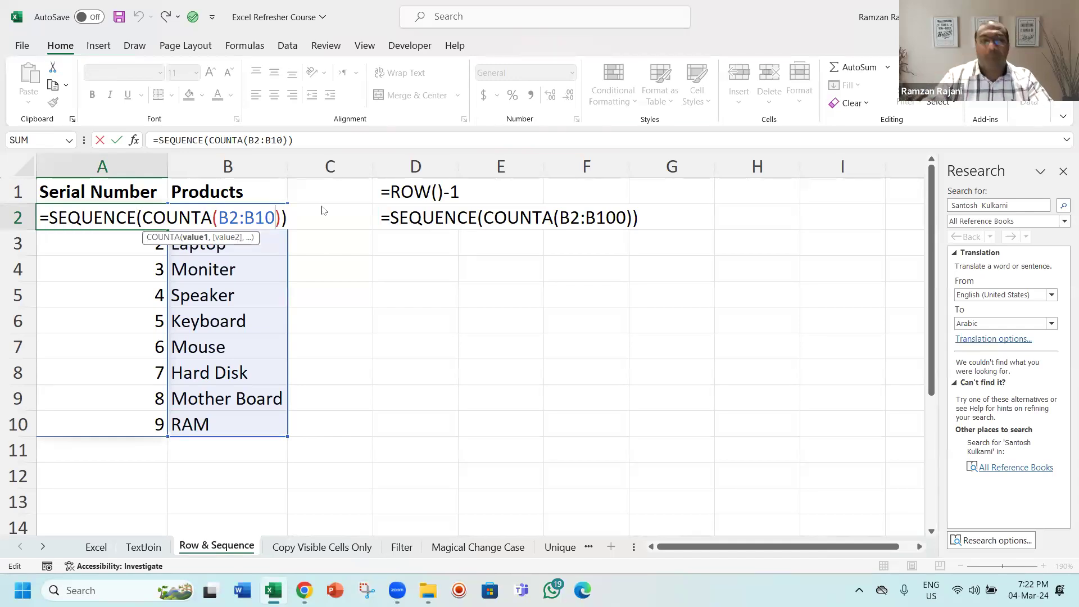
{"action": "key", "text": "fn+Escape"}
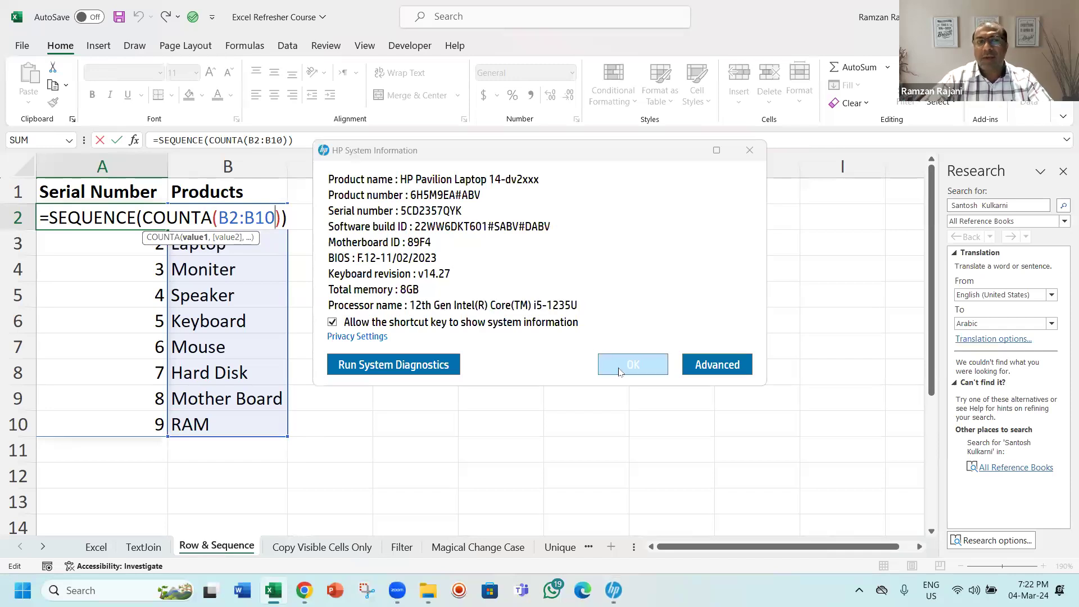
{"action": "left_click", "coordinate": [619, 371]}
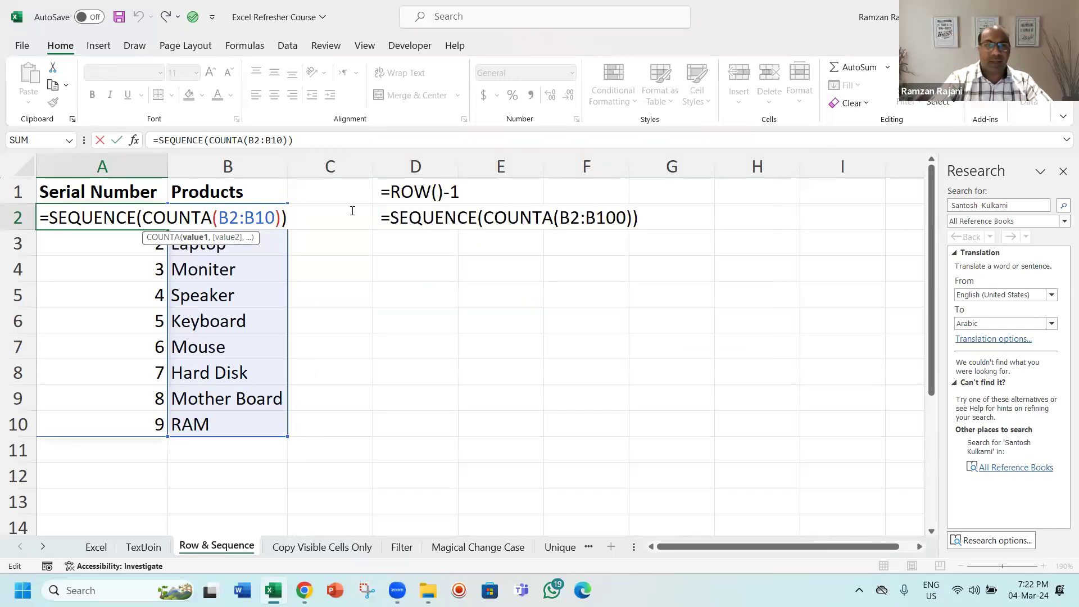
{"action": "type", "text": "000"}
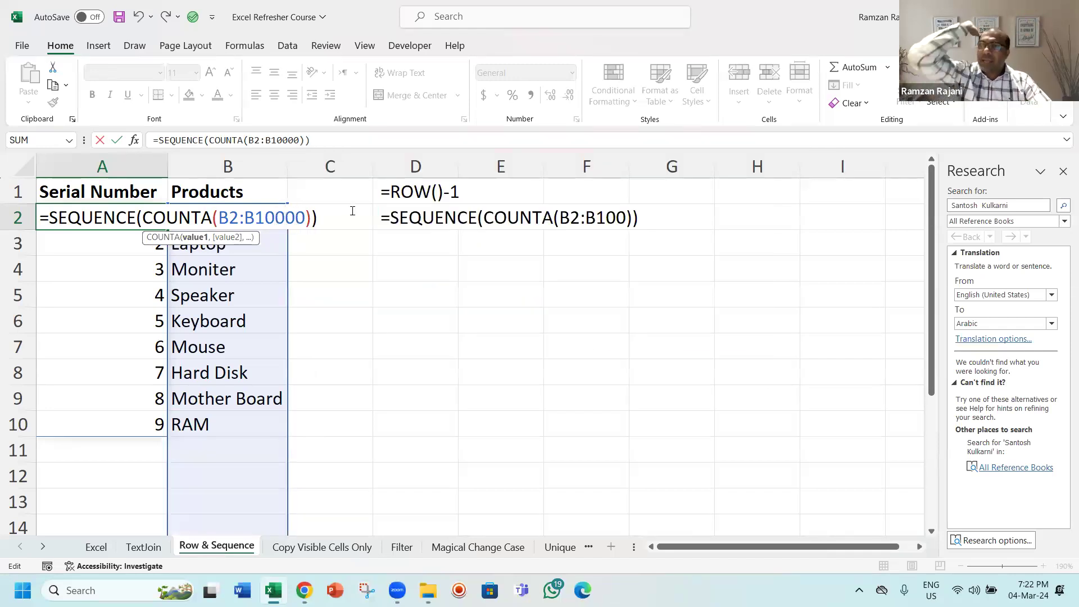
{"action": "key", "text": "Return"}
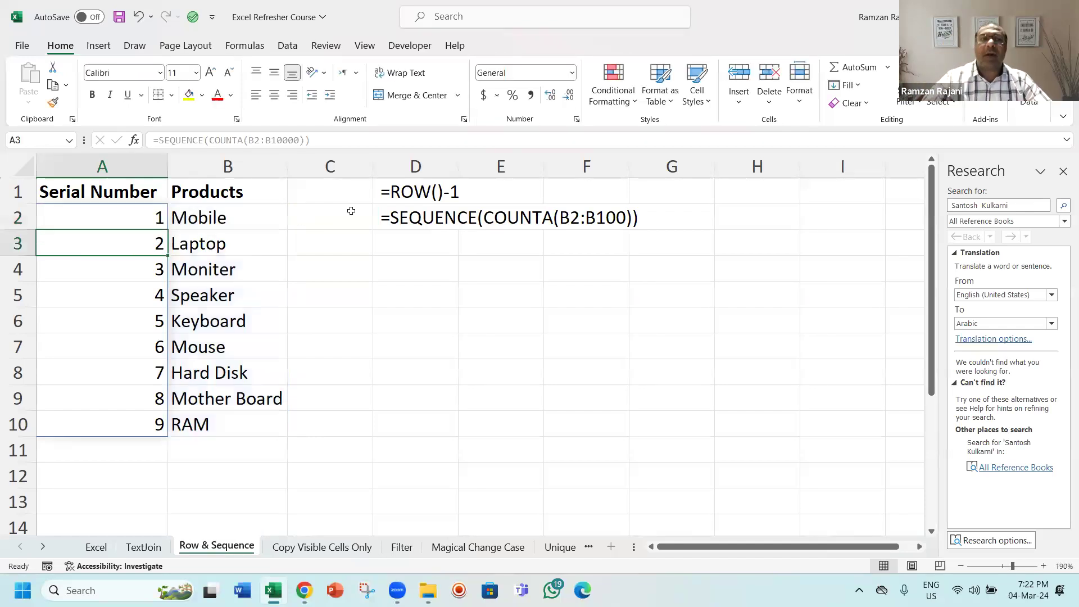
Step: Add the products Charger in B11 and Light in B12 below the product list
{"action": "key", "text": "Up"}
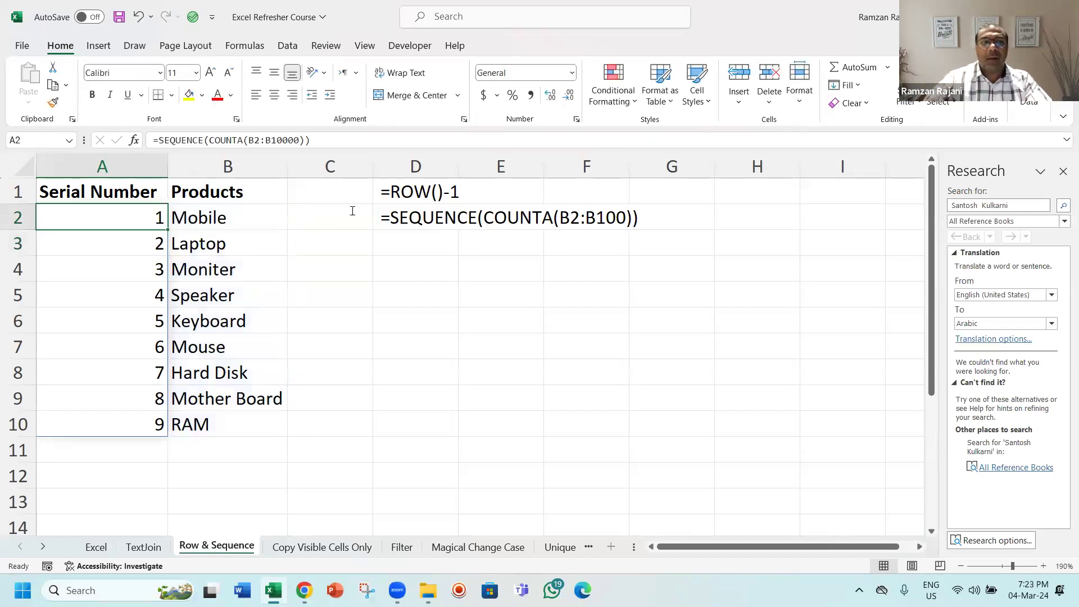
{"action": "key", "text": "F2"}
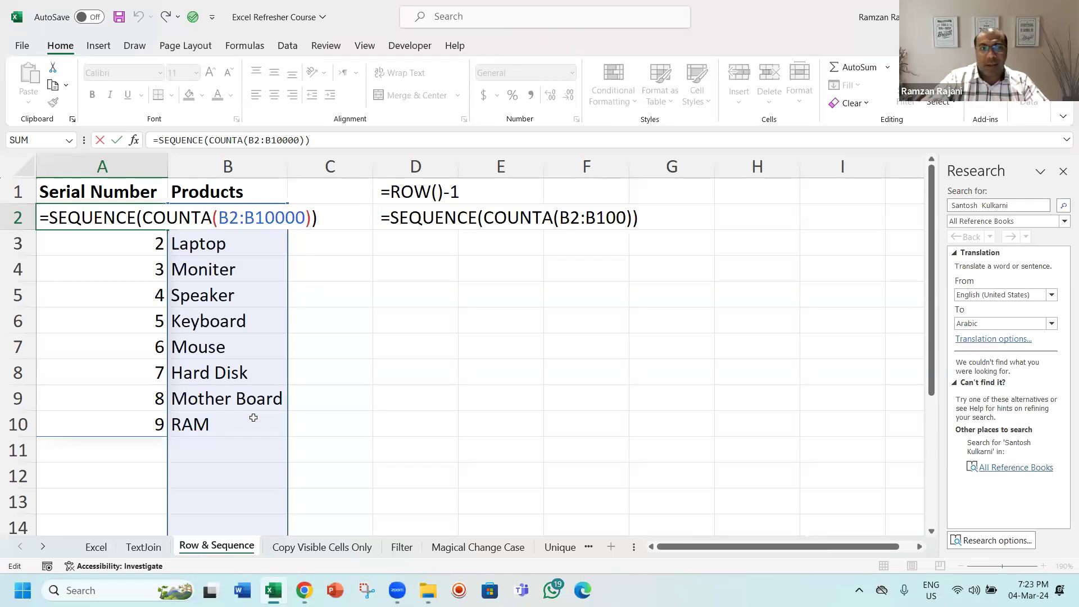
{"action": "left_click", "coordinate": [234, 442]}
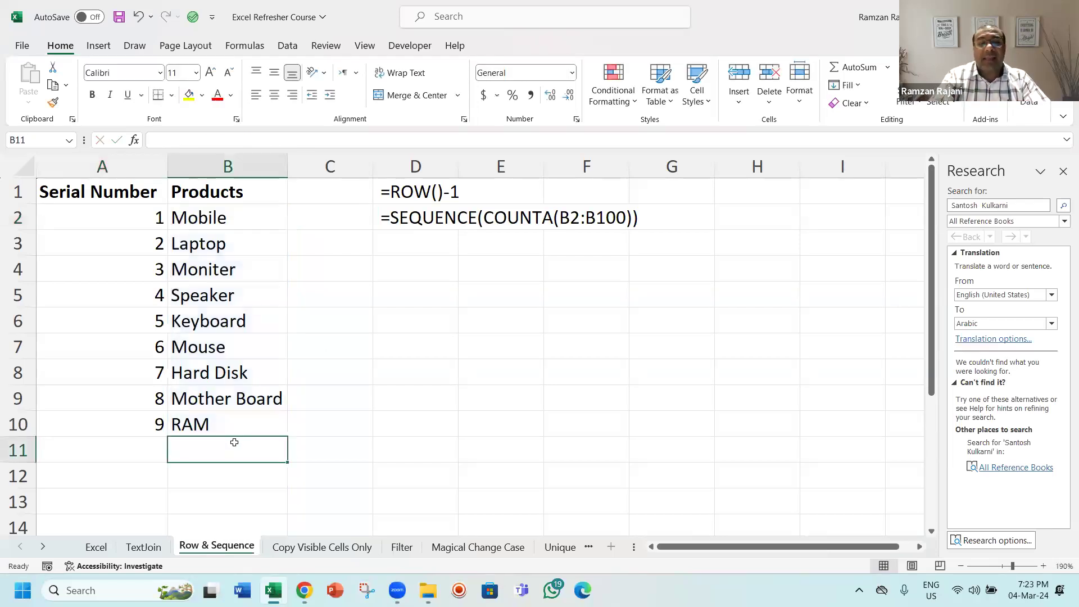
{"action": "type", "text": "Charget"}
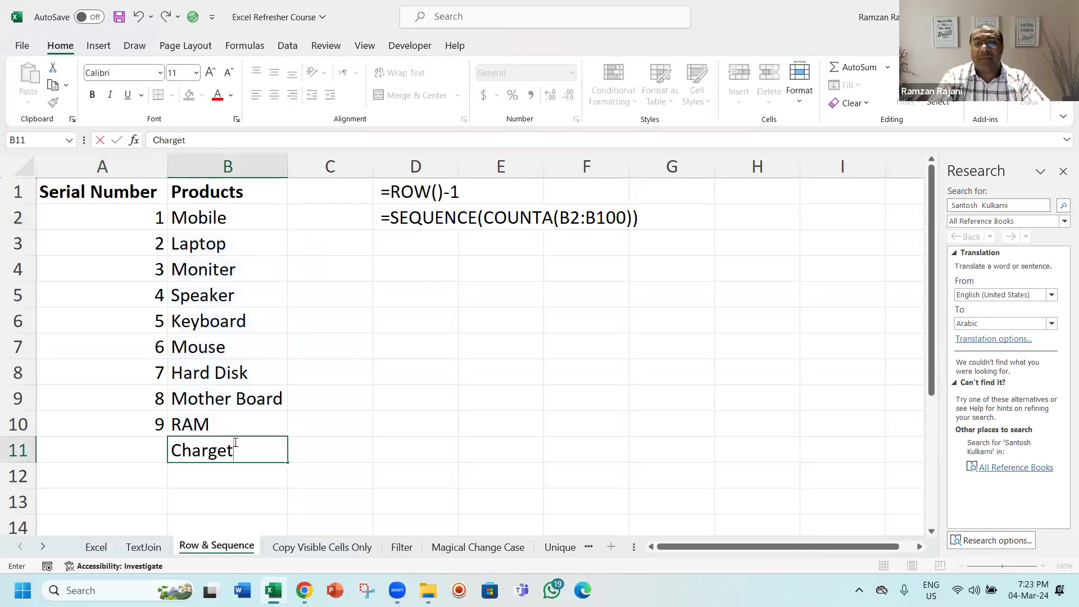
{"action": "key", "text": "BackSpace"}
{"action": "type", "text": "r"}
{"action": "key", "text": "Return"}
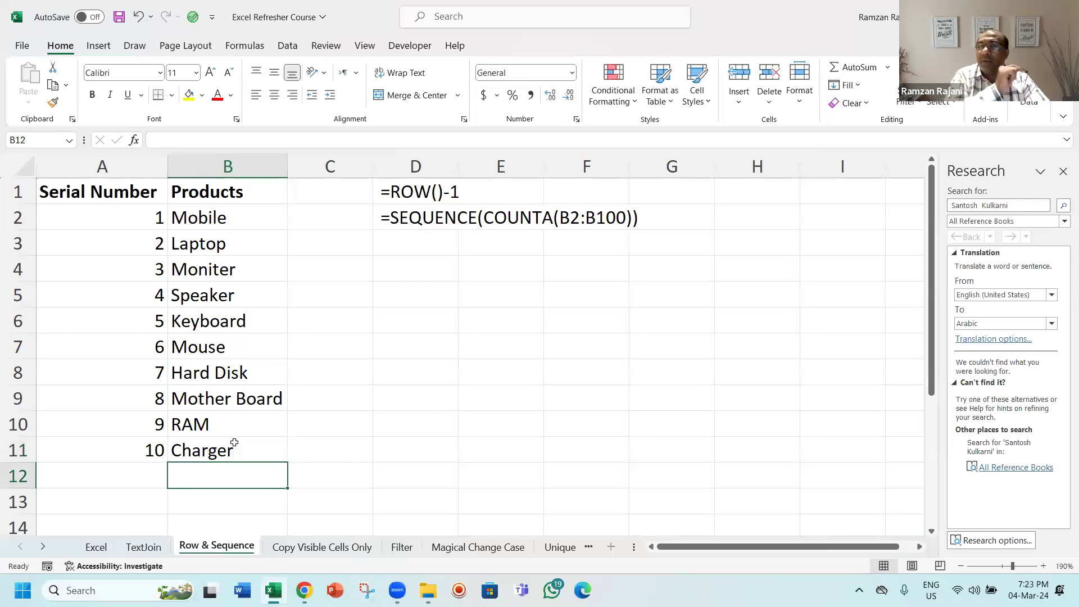
{"action": "type", "text": "Light"}
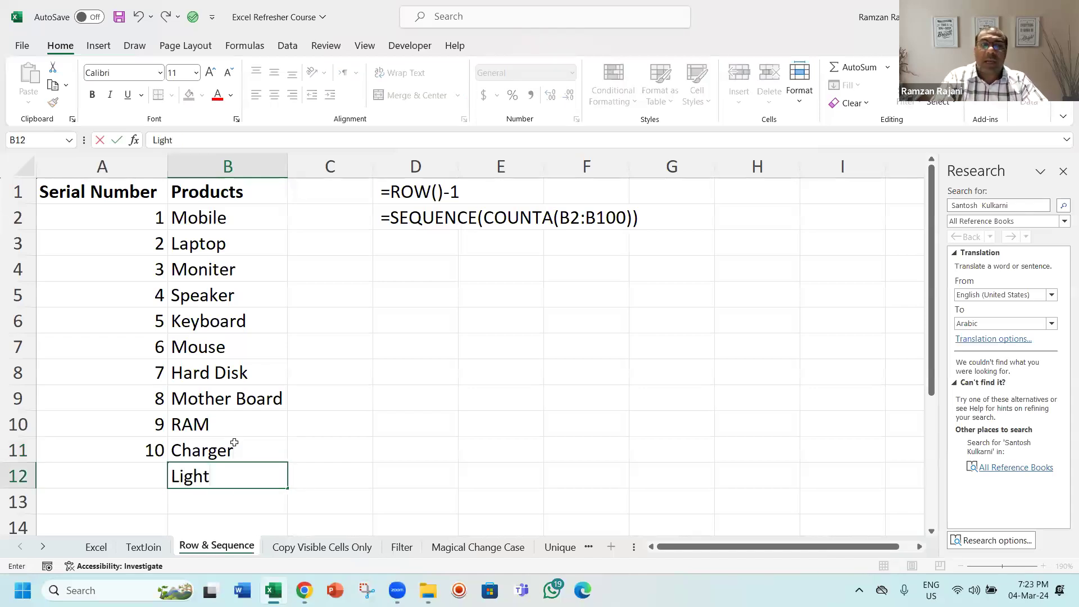
{"action": "key", "text": "Return"}
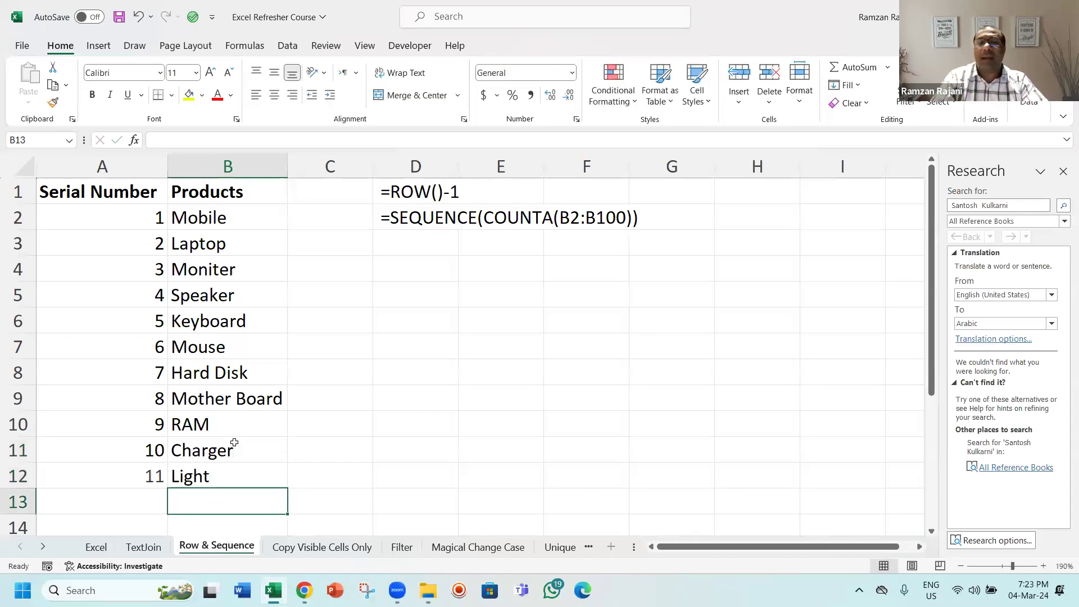
Step: Add the products Box in B13 and Tiffin in B14 to the list
{"action": "type", "text": "Box"}
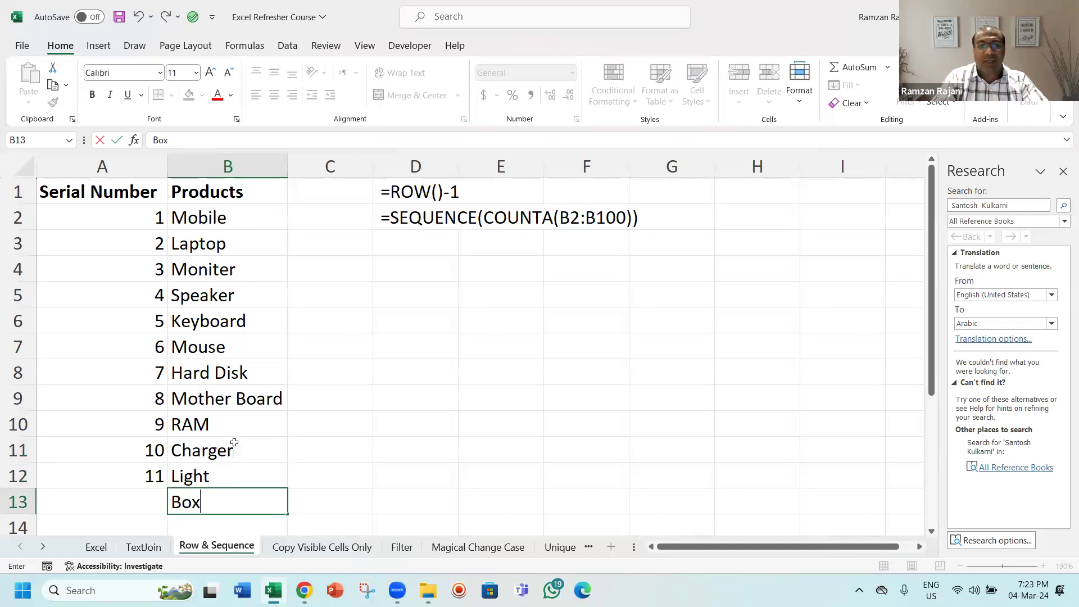
{"action": "key", "text": "Return"}
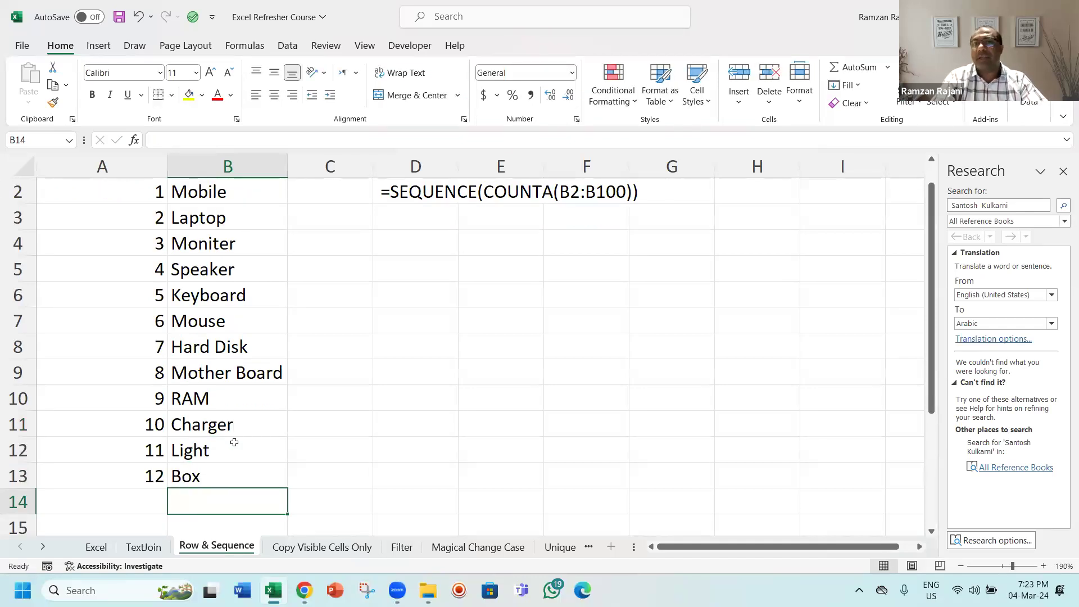
{"action": "type", "text": "Tiffin"}
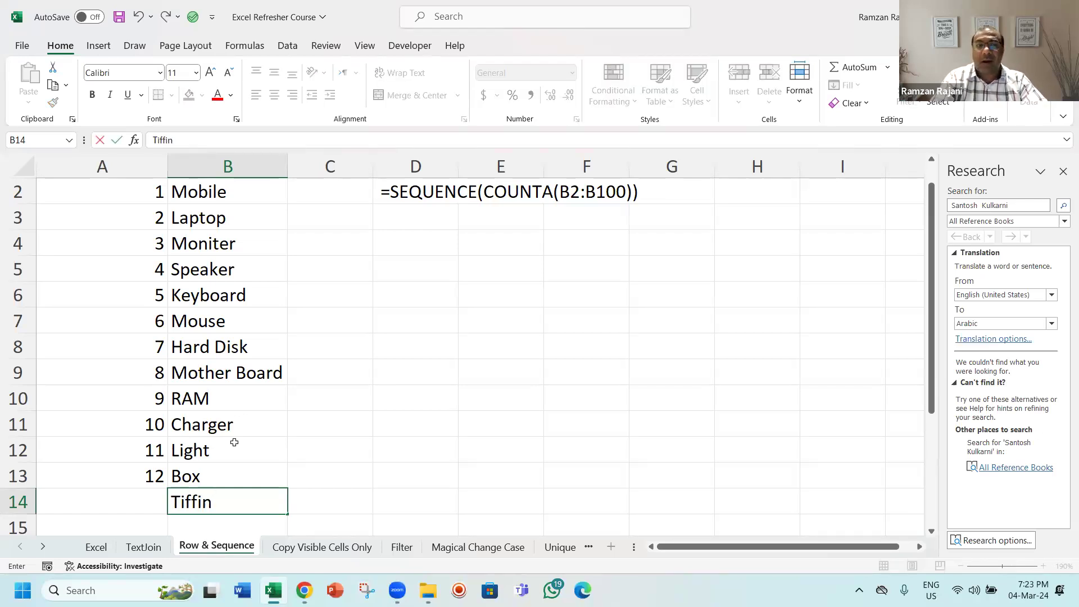
{"action": "key", "text": "Return"}
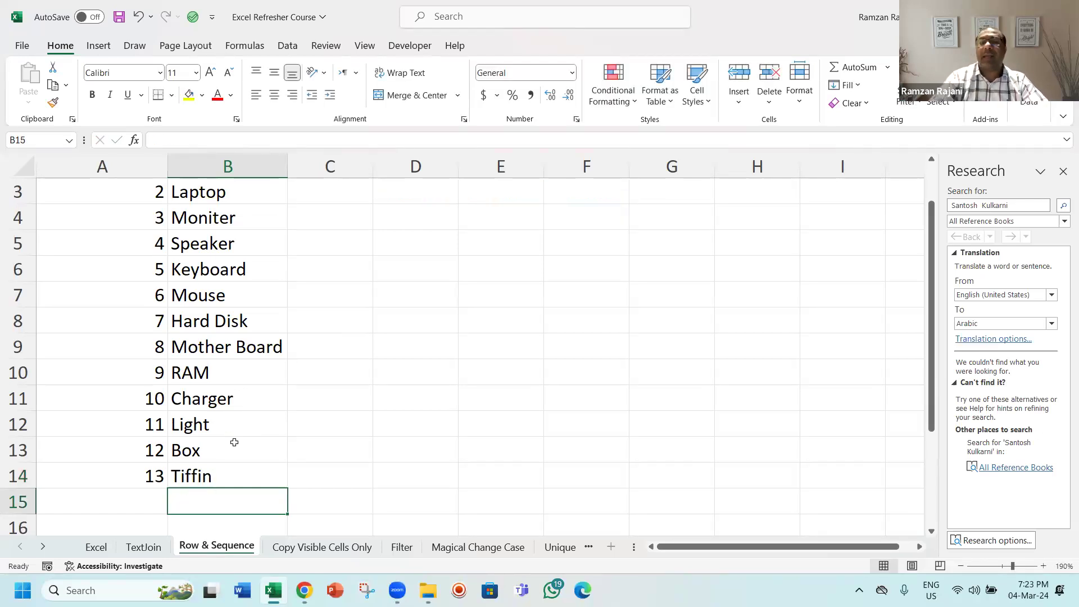
Step: Review the SEQUENCE formula in A2
{"action": "key", "text": "Up"}
{"action": "key", "text": "Down"}
{"action": "key", "text": "Left"}
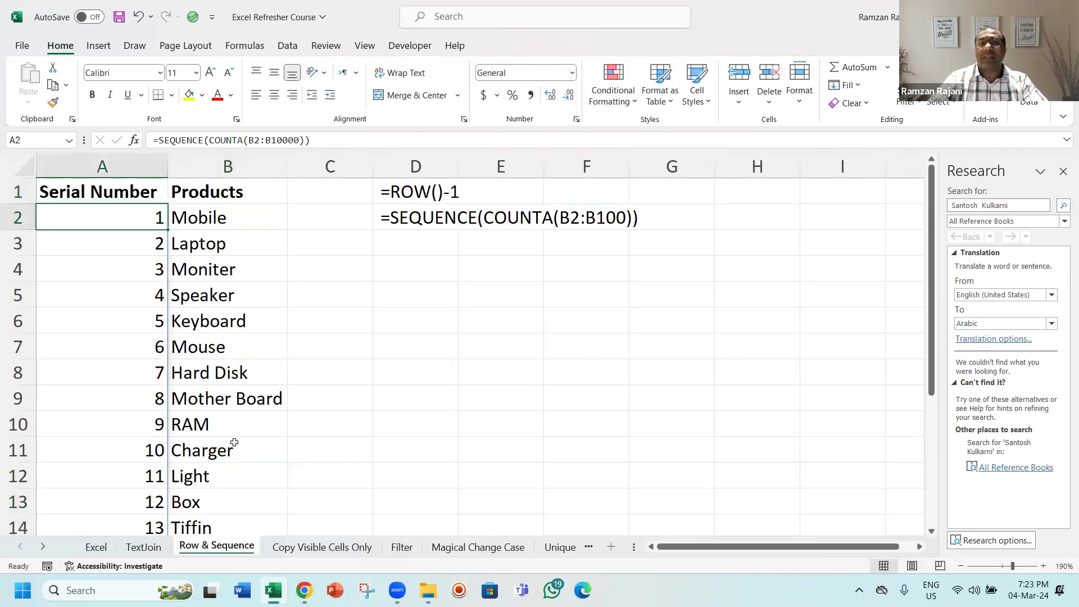
{"action": "key", "text": "F2"}
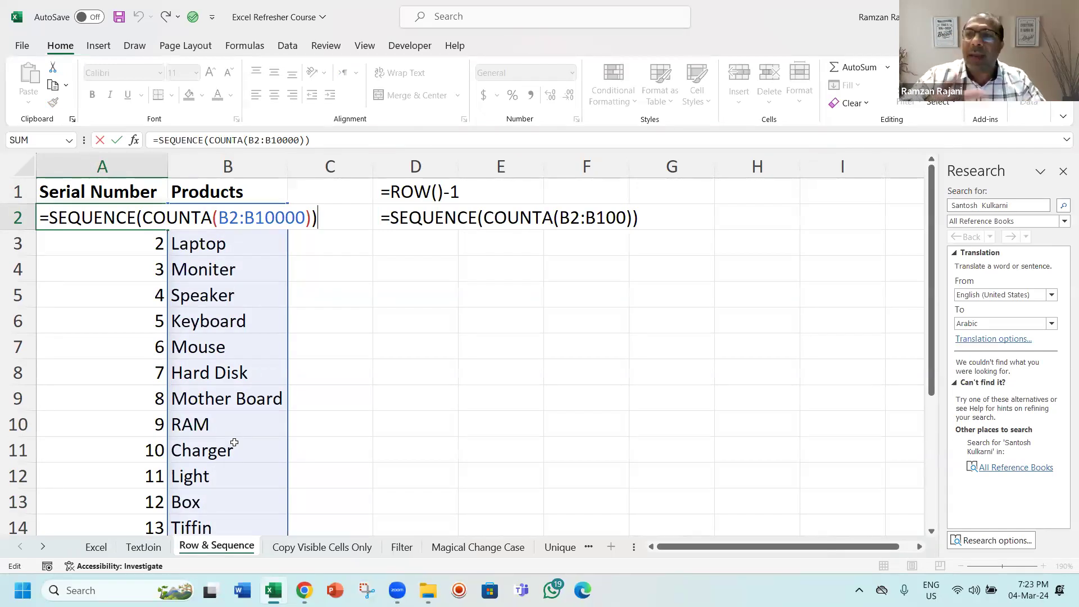
{"action": "key", "text": "Return"}
{"action": "key", "text": "Up"}
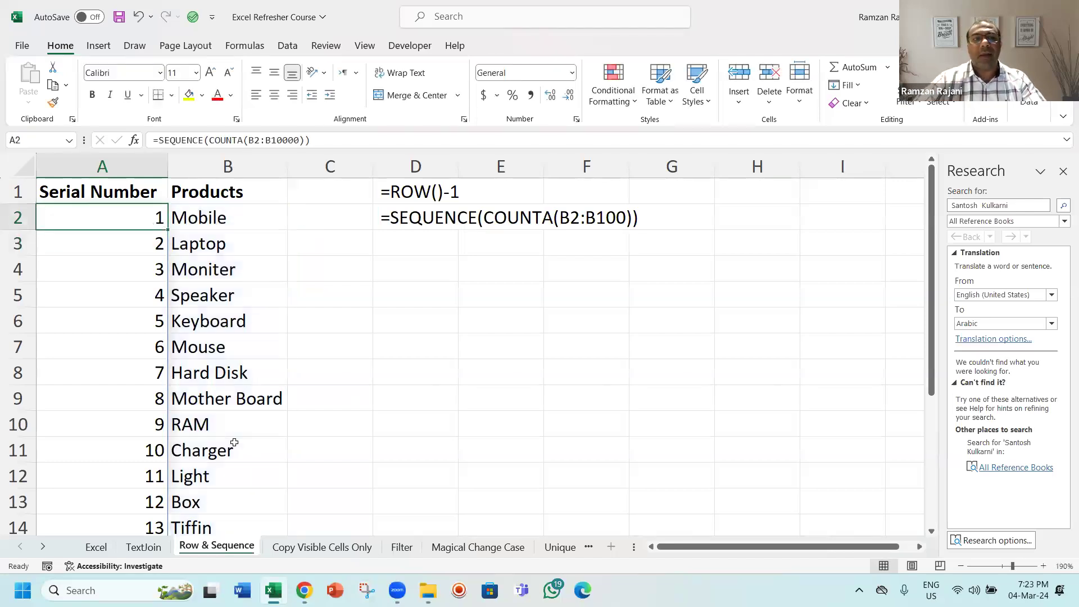
{"action": "key", "text": "F2"}
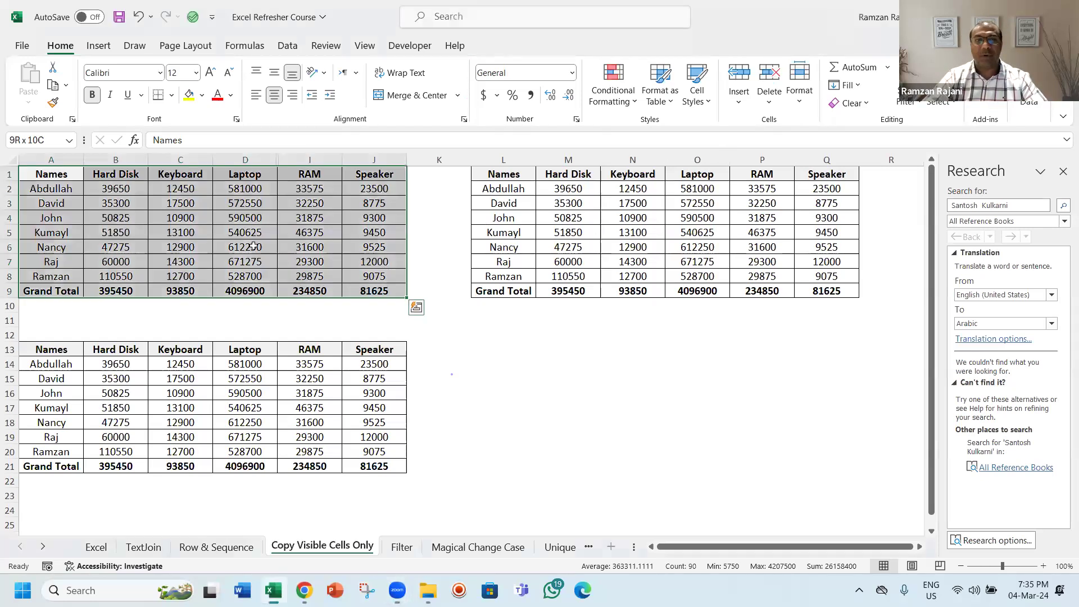
Step: Hide Nancy's row 6 in the top-left table
{"action": "left_click", "coordinate": [223, 246]}
{"action": "key", "text": "shift+space"}
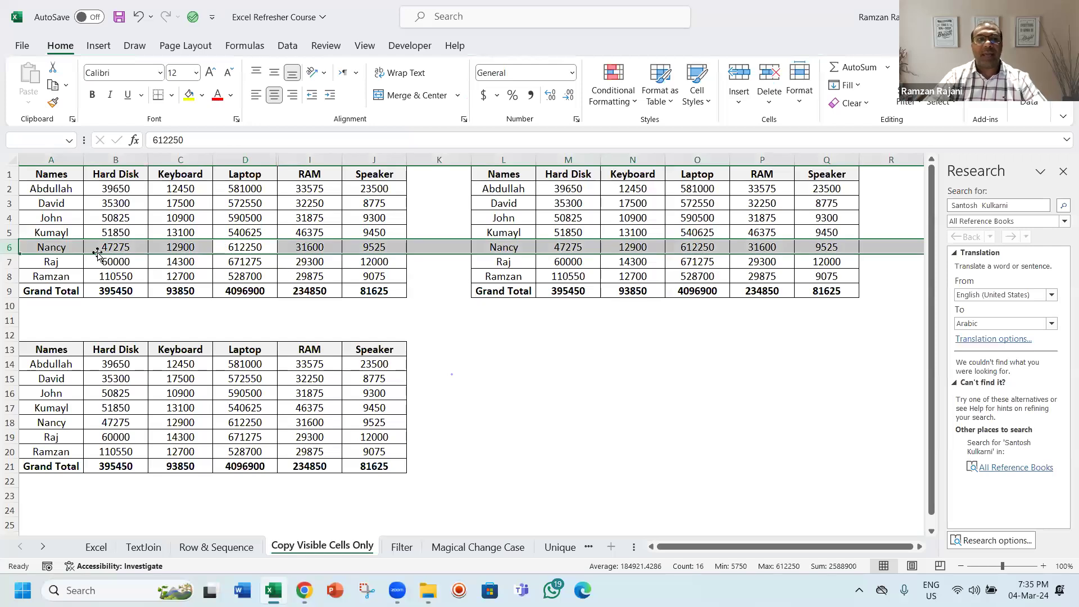
{"action": "key", "text": "ctrl+9"}
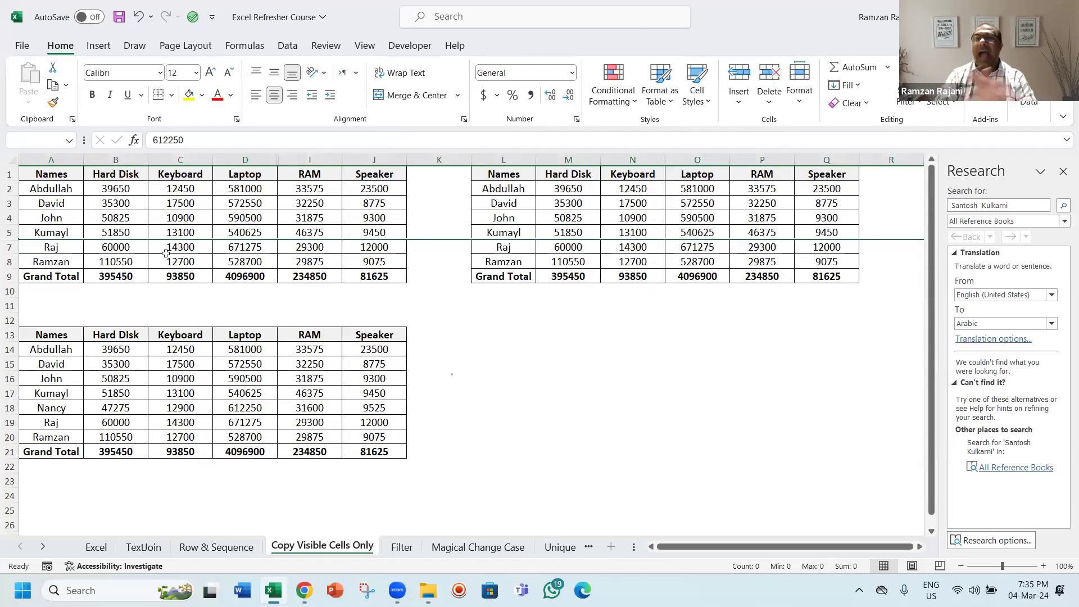
Step: Unhide row 6 by selecting the rows around it
{"action": "left_click", "coordinate": [70, 232]}
{"action": "left_click", "coordinate": [68, 243], "text": "shift"}
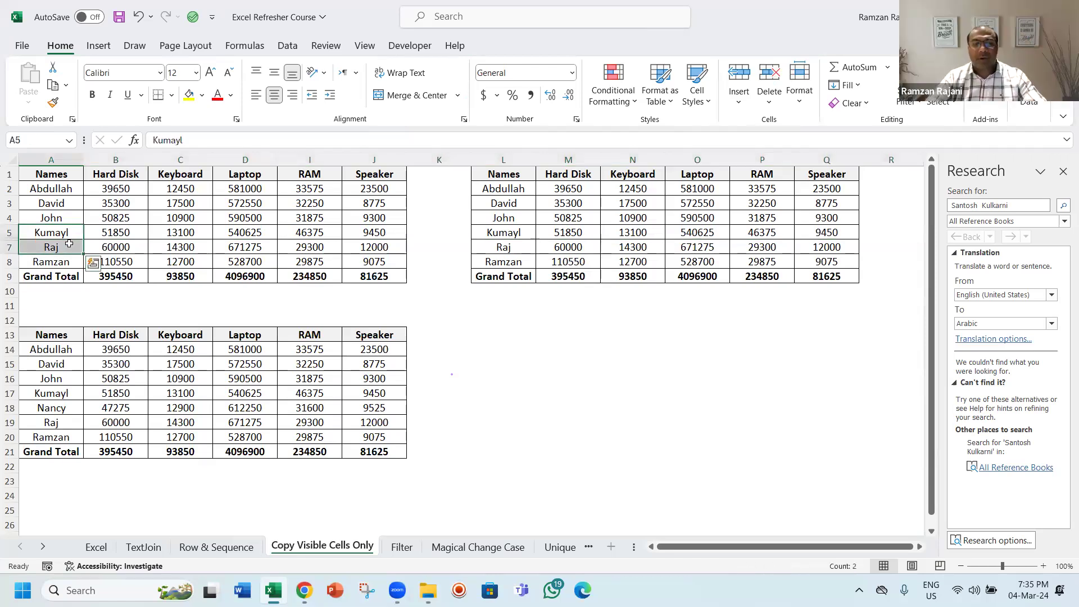
{"action": "key", "text": "ctrl+shift+9"}
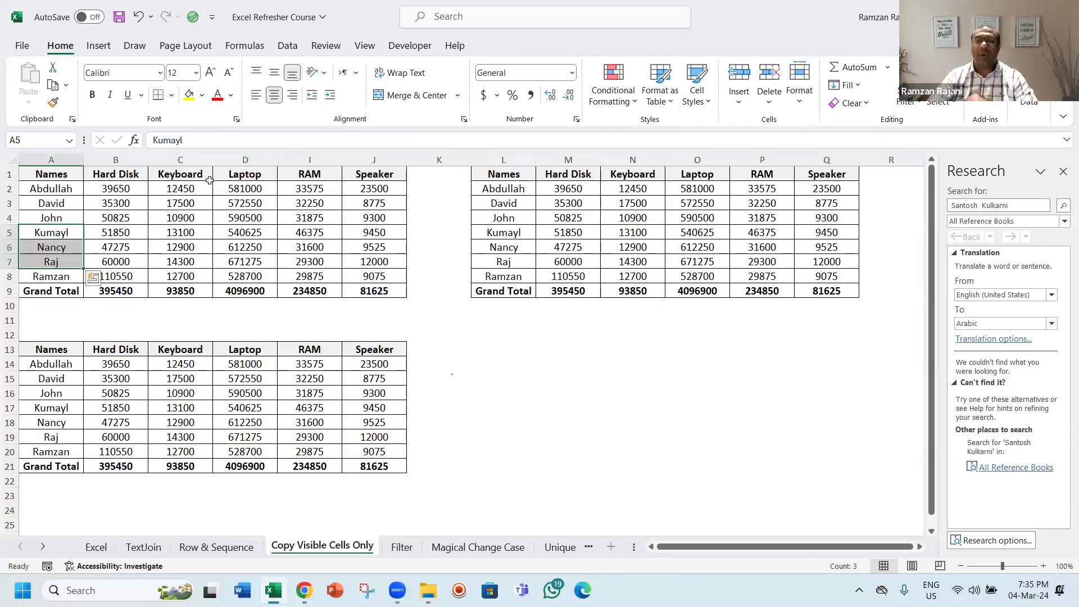
Step: Hide the RAM column of the top-left table
{"action": "left_click", "coordinate": [304, 175]}
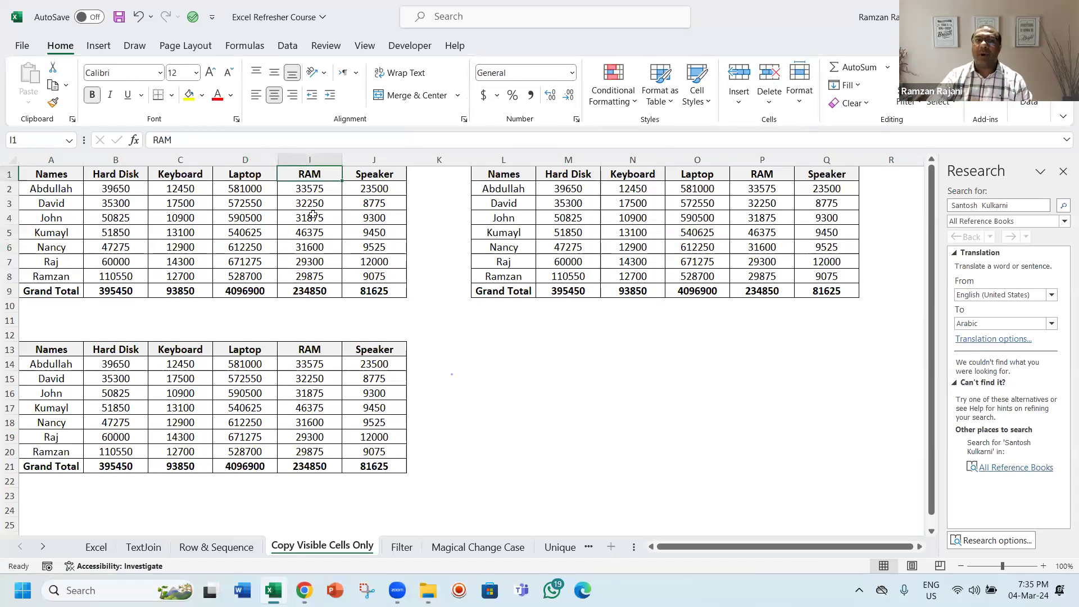
{"action": "key", "text": "ctrl+0"}
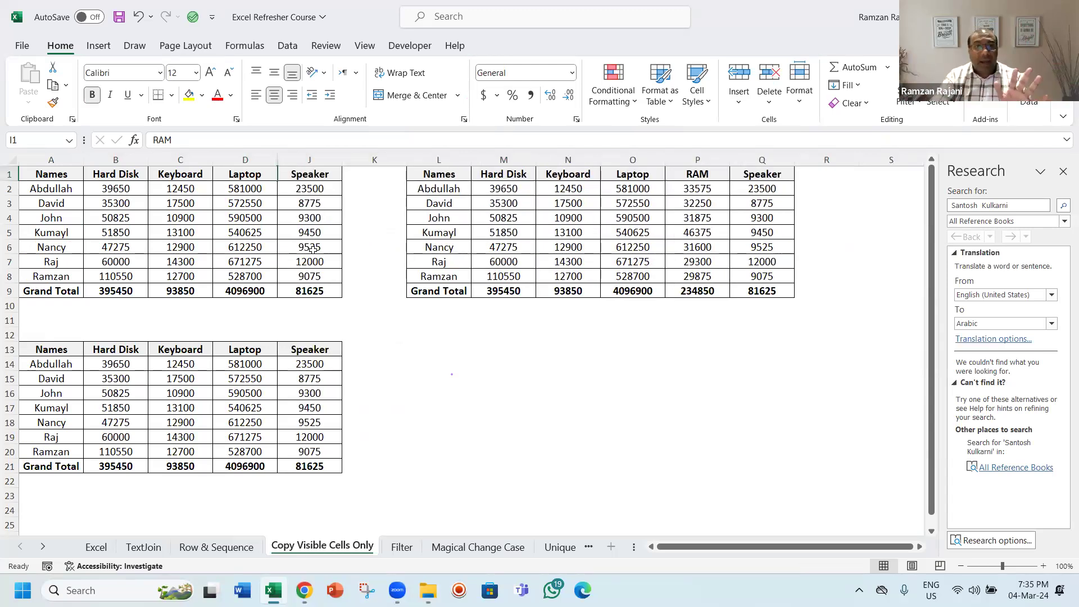
Step: Unhide the columns between Laptop and Speaker, then undo the unhide
{"action": "left_click_drag", "start_coordinate": [258, 158], "coordinate": [293, 153]}
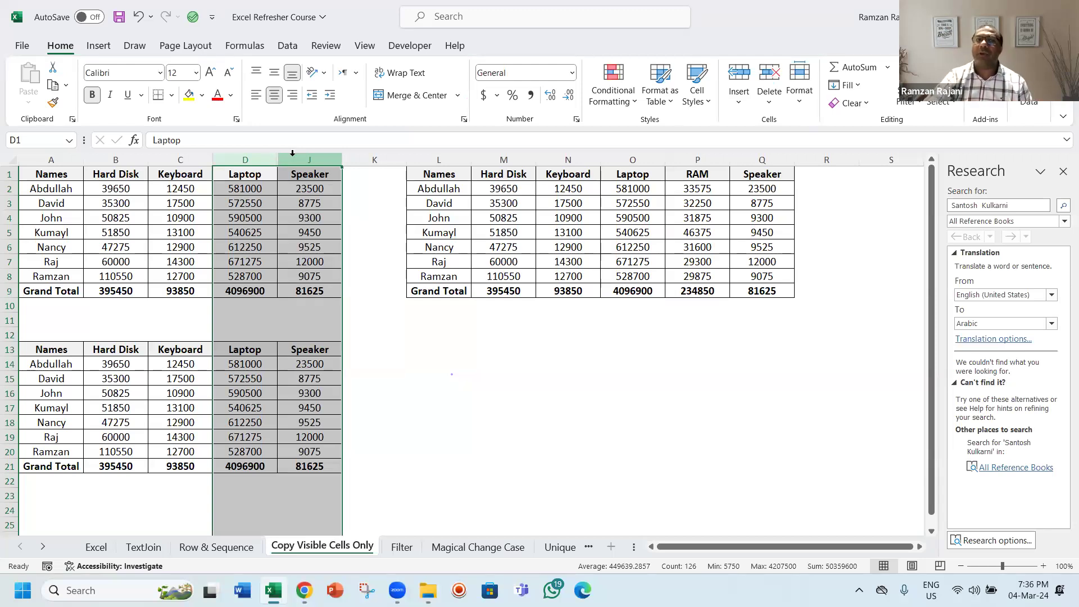
{"action": "right_click", "coordinate": [292, 153]}
{"action": "left_click", "coordinate": [366, 414]}
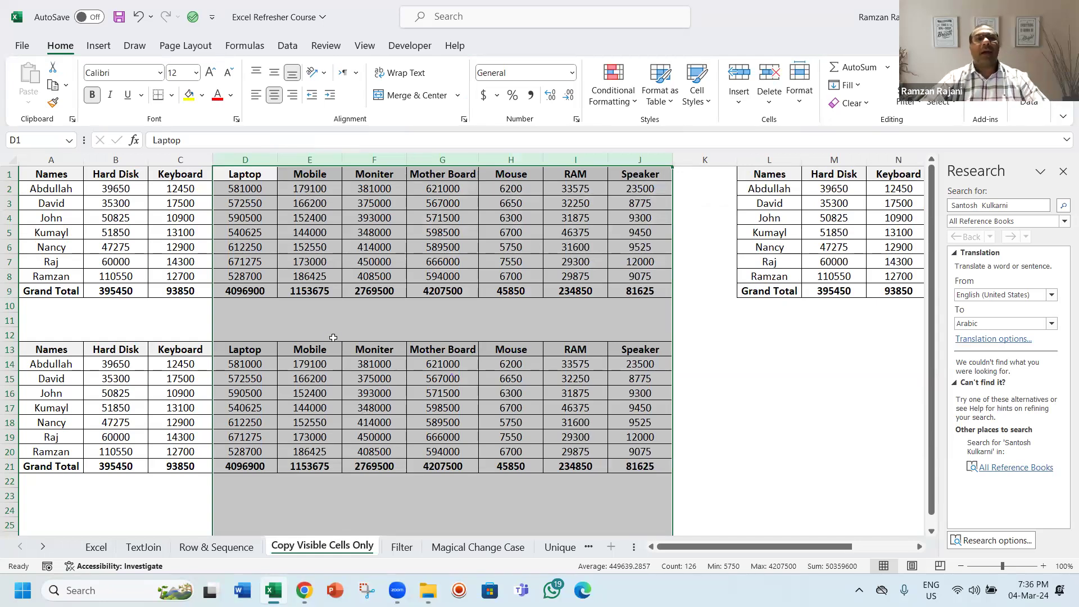
{"action": "key", "text": "ctrl+z"}
Step: Select the top-left table A1:J9 and restrict the selection to visible cells only
{"action": "left_click", "coordinate": [145, 203]}
{"action": "left_click_drag", "start_coordinate": [53, 173], "coordinate": [337, 292]}
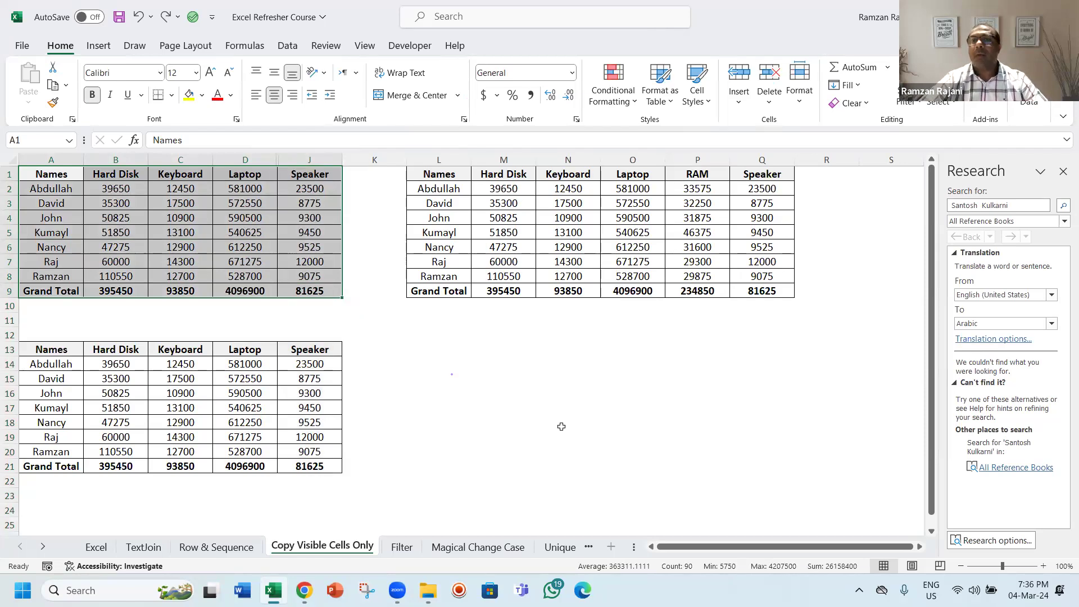
{"action": "key", "text": "alt+semicolon"}
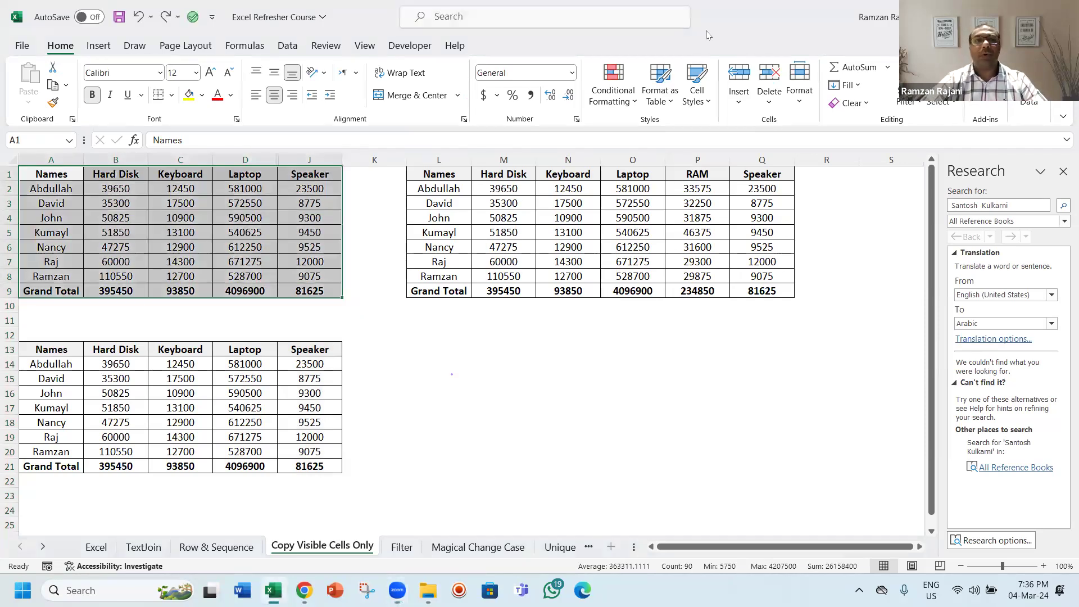
{"action": "key", "text": "ctrl+g"}
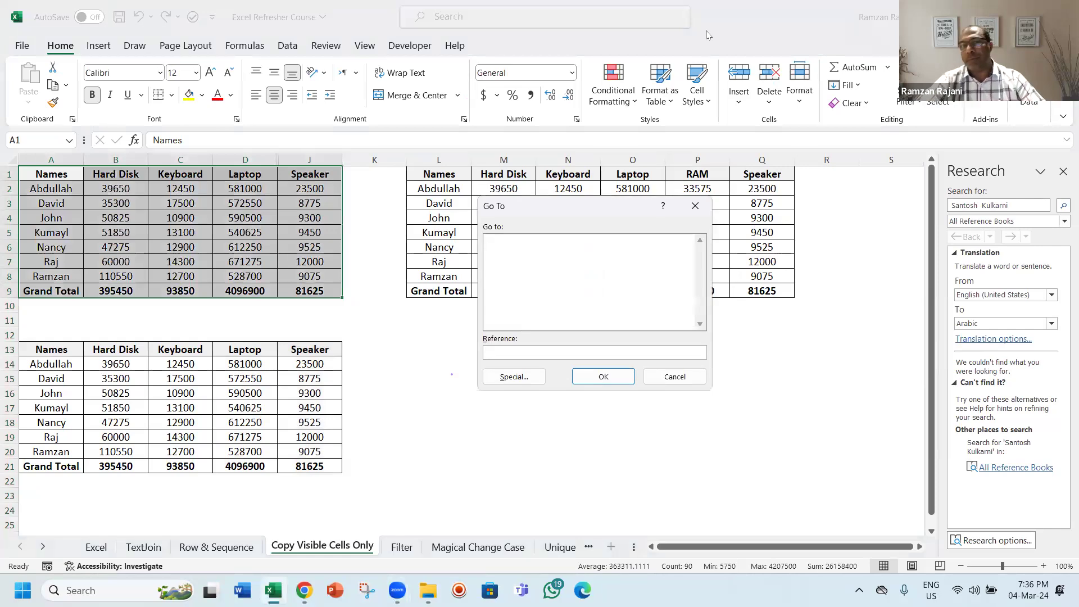
{"action": "key", "text": "Escape"}
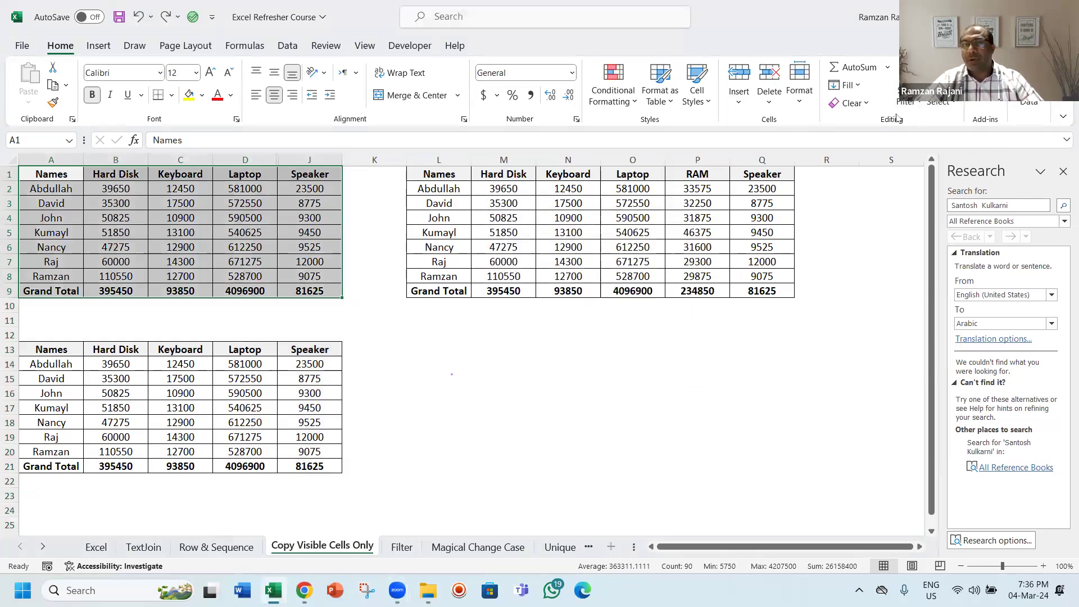
Step: Select visible cells only through Go To Special and copy them
{"action": "left_click", "coordinate": [943, 109]}
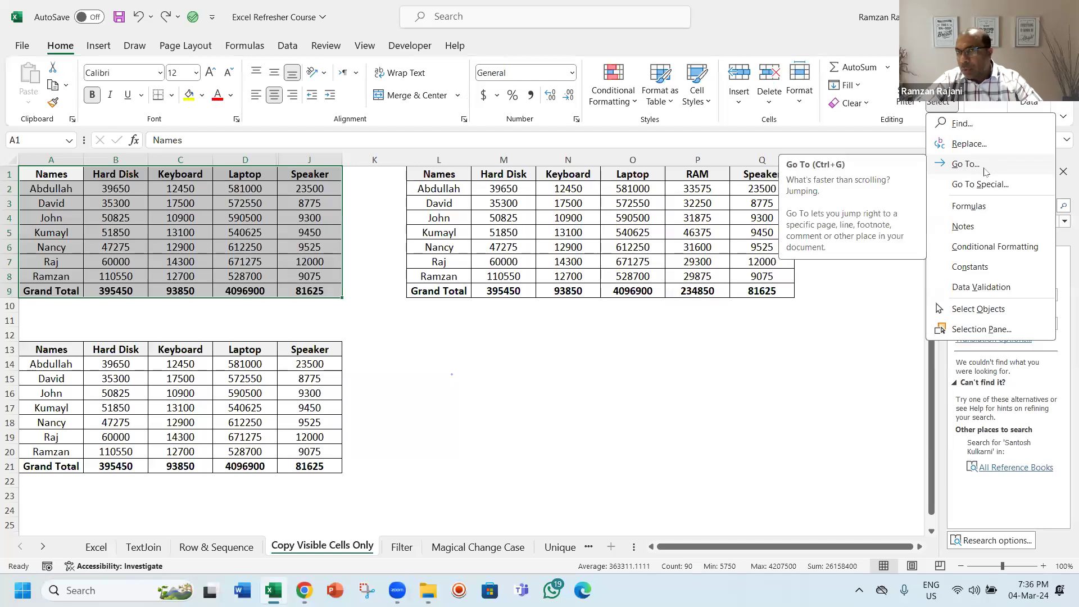
{"action": "left_click", "coordinate": [965, 164]}
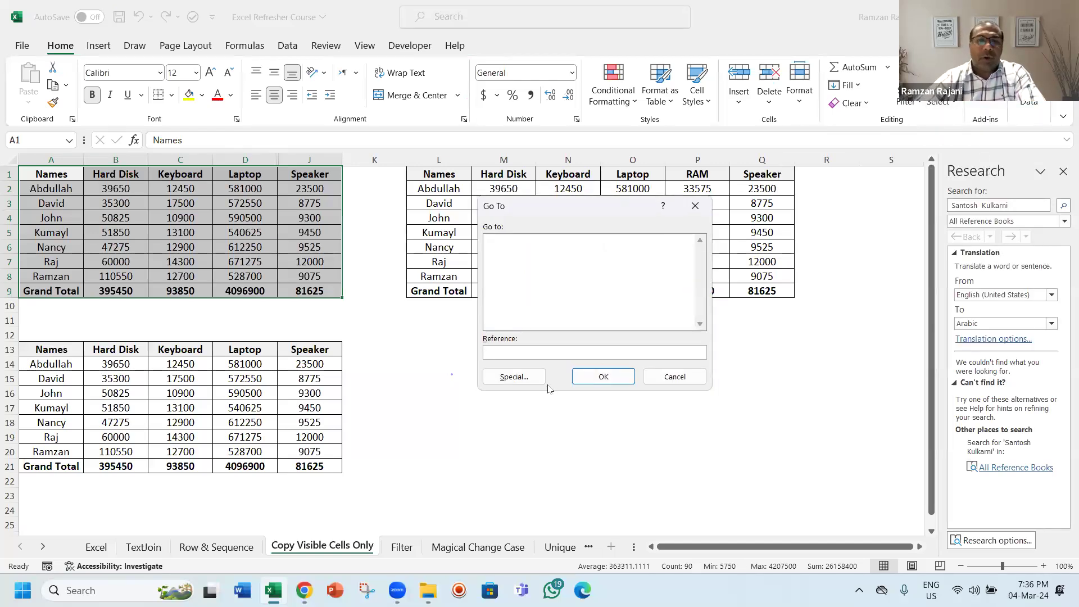
{"action": "left_click", "coordinate": [514, 377]}
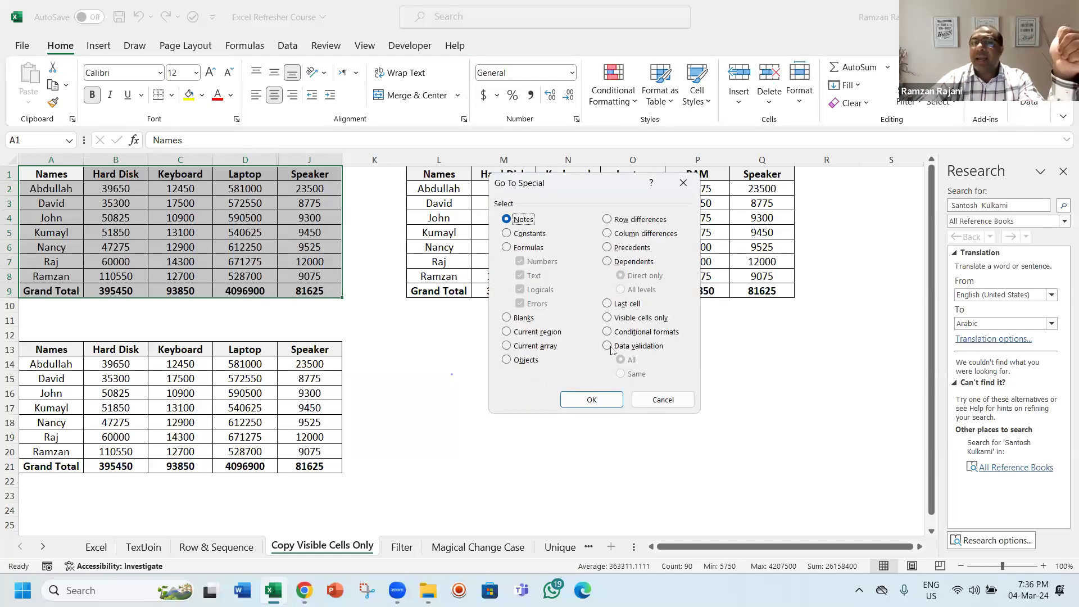
{"action": "left_click", "coordinate": [627, 319]}
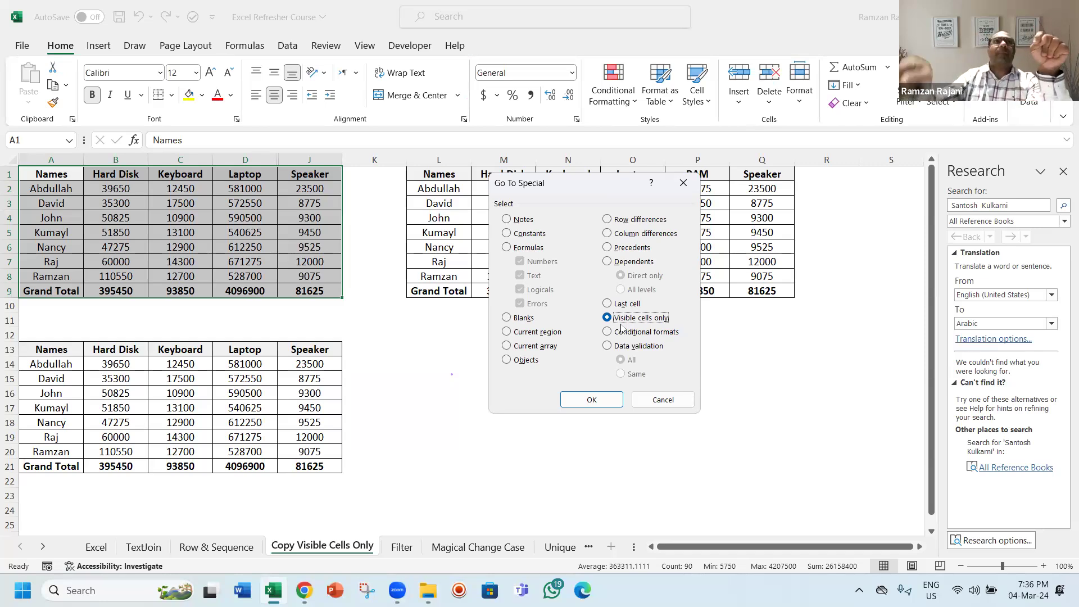
{"action": "left_click", "coordinate": [602, 401]}
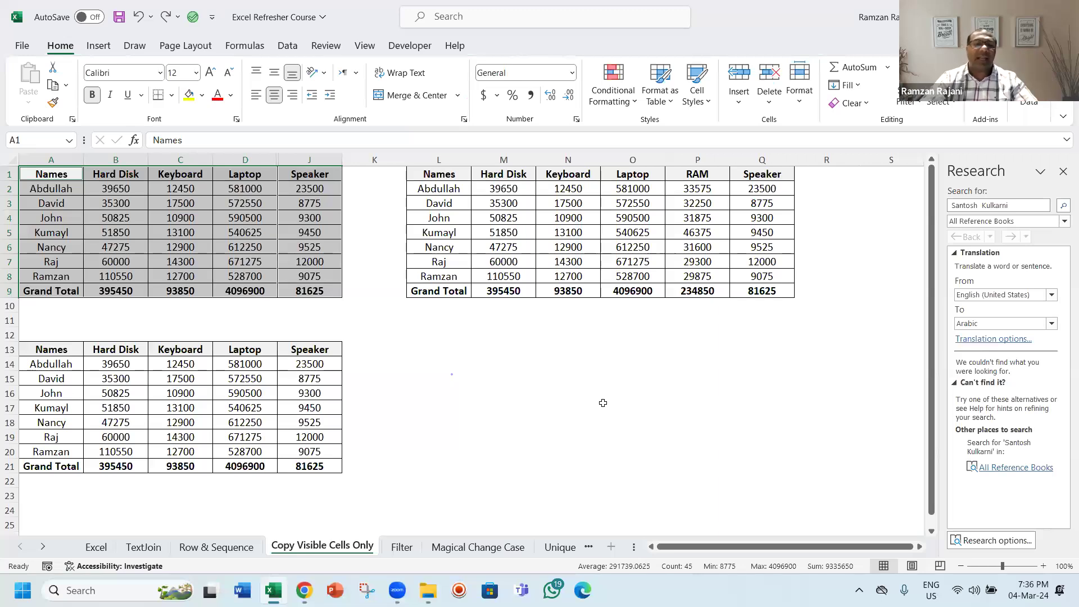
{"action": "key", "text": "ctrl+c"}
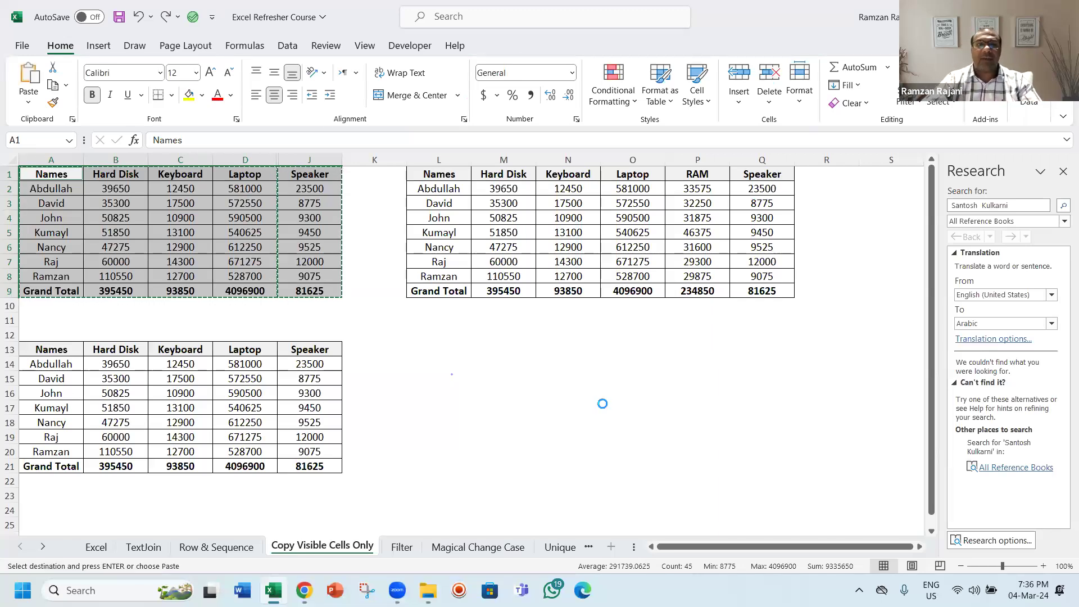
{"action": "key", "text": "ctrl+n"}
{"action": "key", "text": "ctrl+v"}
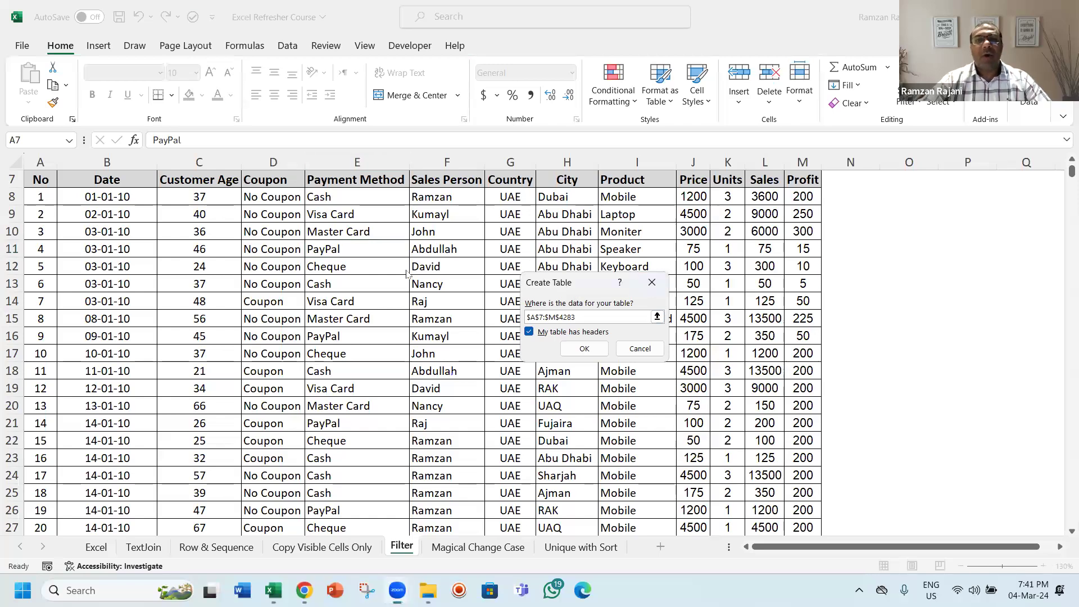
{"action": "left_click", "coordinate": [651, 284]}
{"action": "key", "text": "ctrl+Up"}
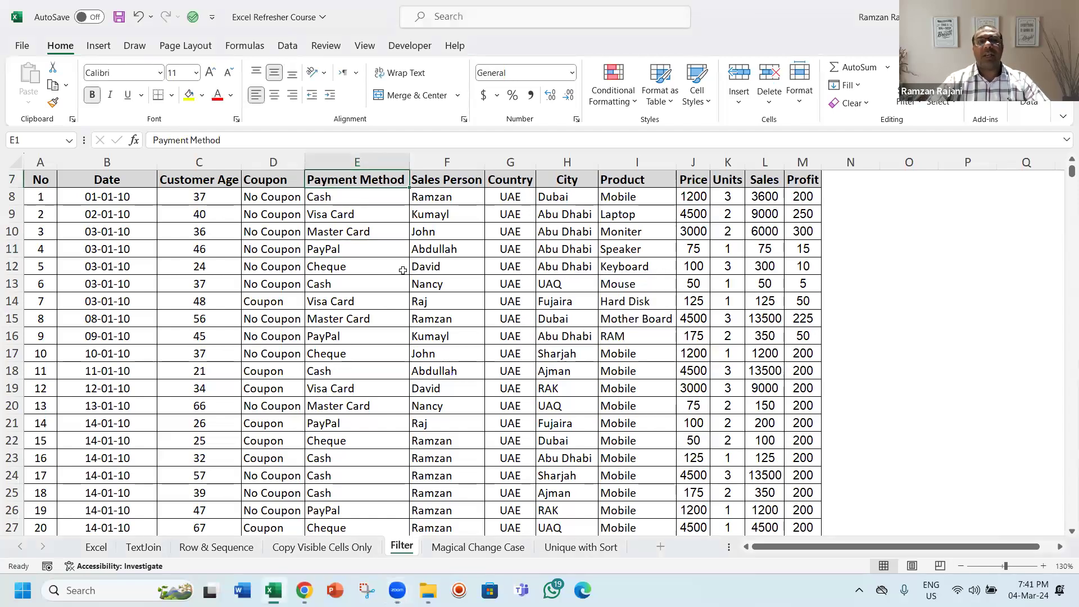
{"action": "key", "text": "Up"}
{"action": "key", "text": "Up"}
{"action": "key", "text": "Up"}
{"action": "key", "text": "Up"}
{"action": "key", "text": "Up"}
{"action": "key", "text": "Down"}
{"action": "key", "text": "Down"}
{"action": "key", "text": "Down"}
{"action": "key", "text": "Down"}
{"action": "key", "text": "Down"}
{"action": "key", "text": "Down"}
{"action": "key", "text": "Down"}
{"action": "key", "text": "Down"}
{"action": "key", "text": "Down"}
{"action": "key", "text": "Down"}
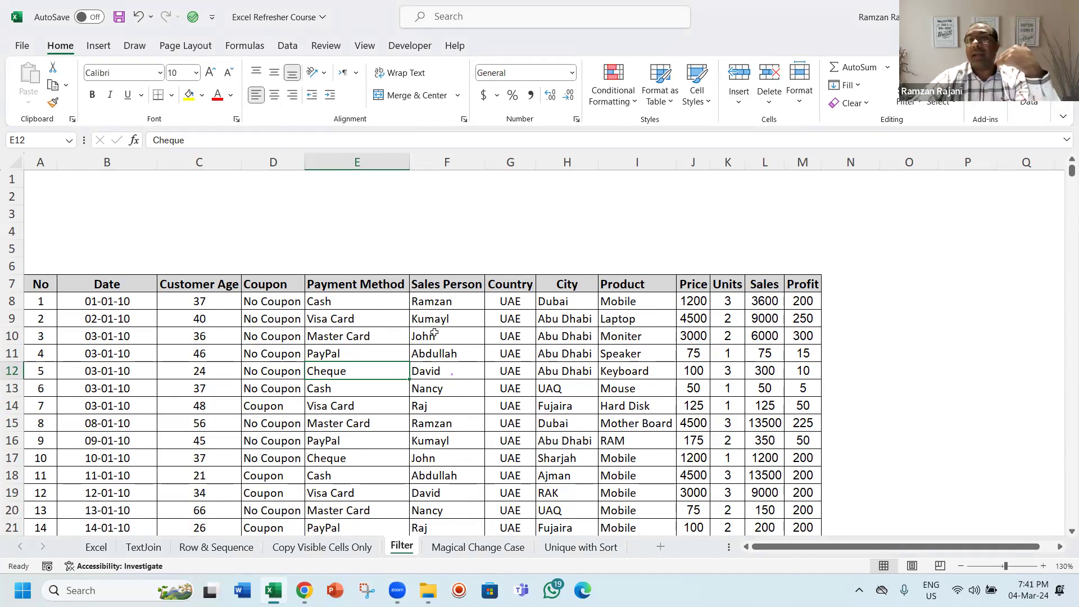
Step: Convert the sales data range A7:M4283 into a table with headers
{"action": "left_click", "coordinate": [442, 353]}
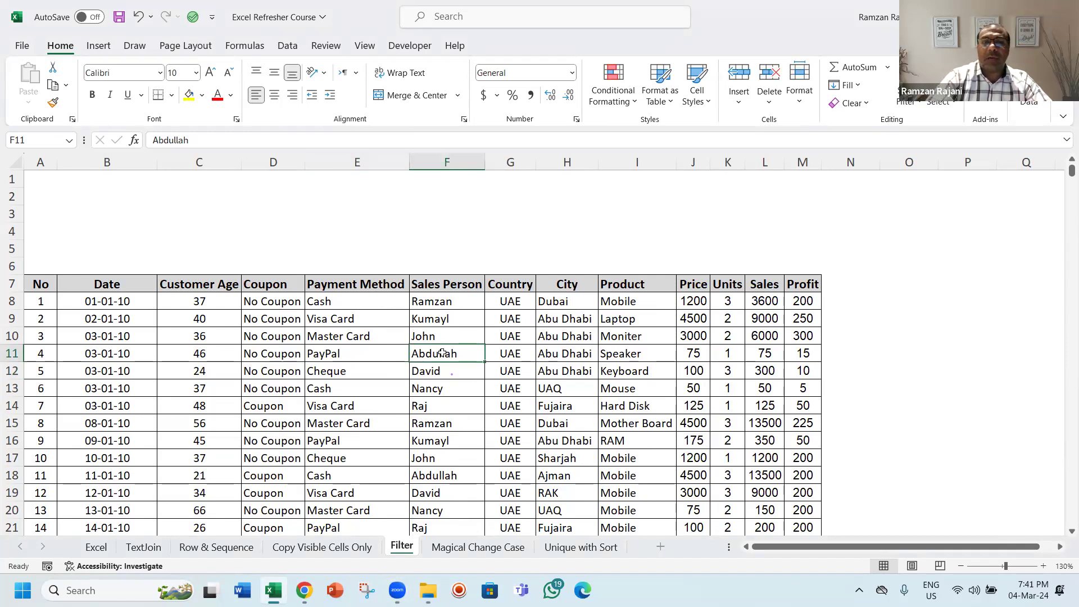
{"action": "key", "text": "ctrl+t"}
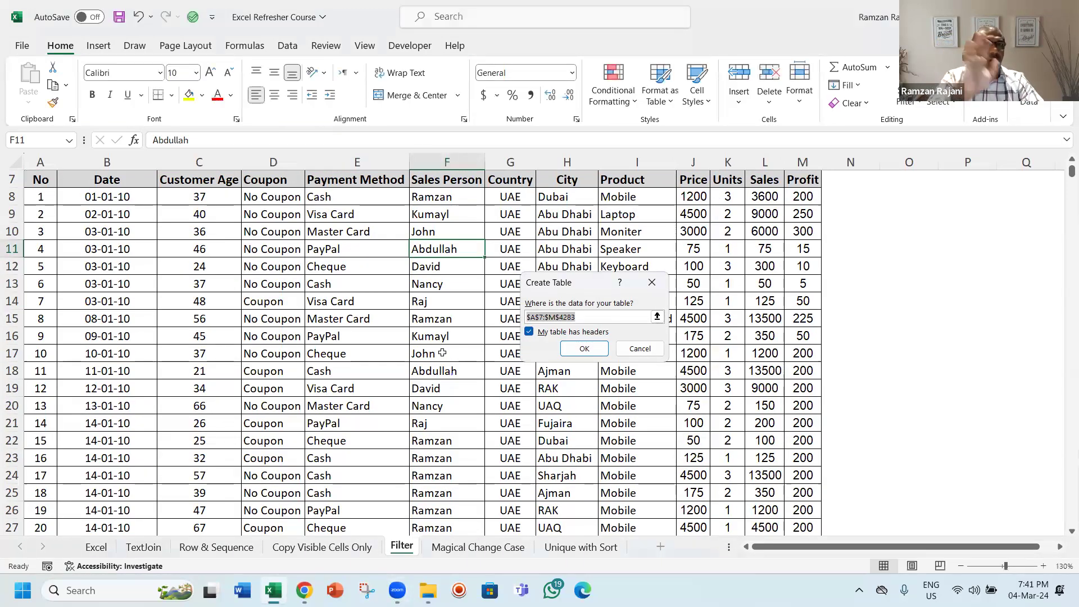
{"action": "key", "text": "Escape"}
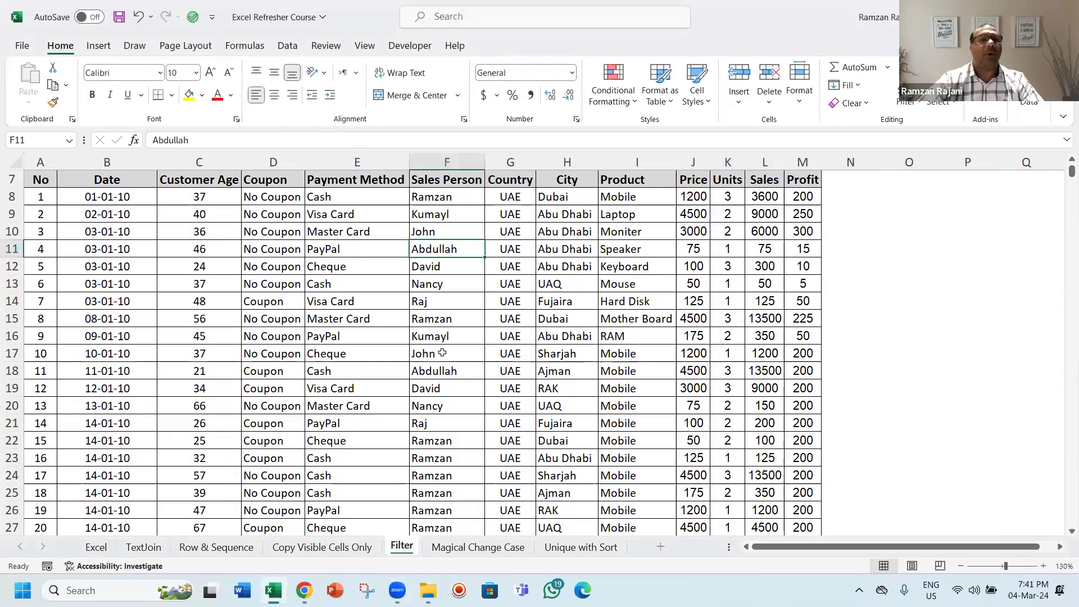
{"action": "left_click", "coordinate": [106, 44]}
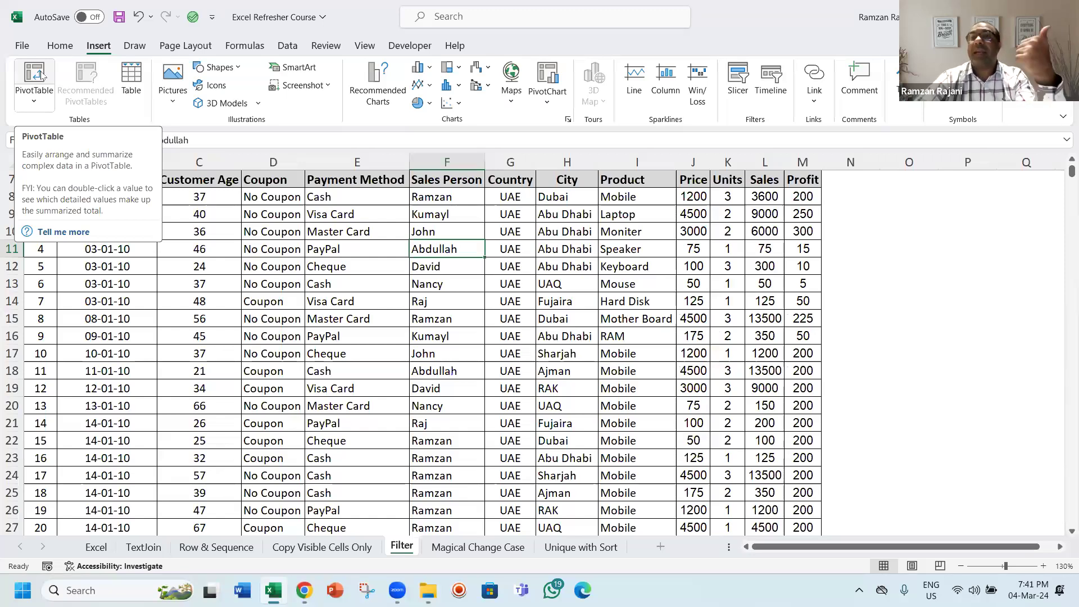
{"action": "left_click", "coordinate": [131, 73]}
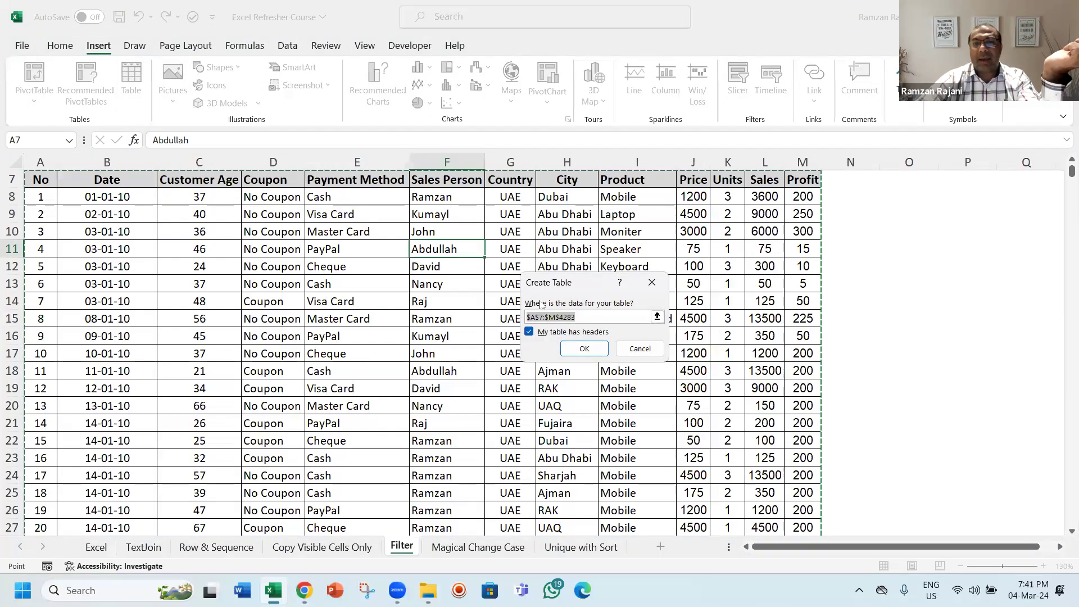
{"action": "left_click", "coordinate": [571, 344]}
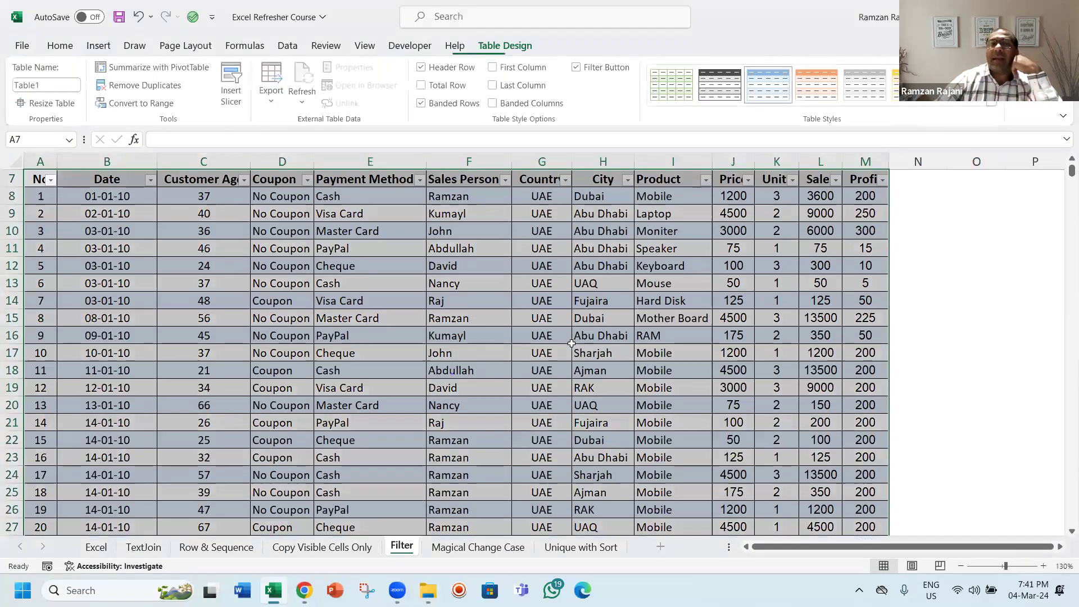
{"action": "key", "text": "ctrl+Home"}
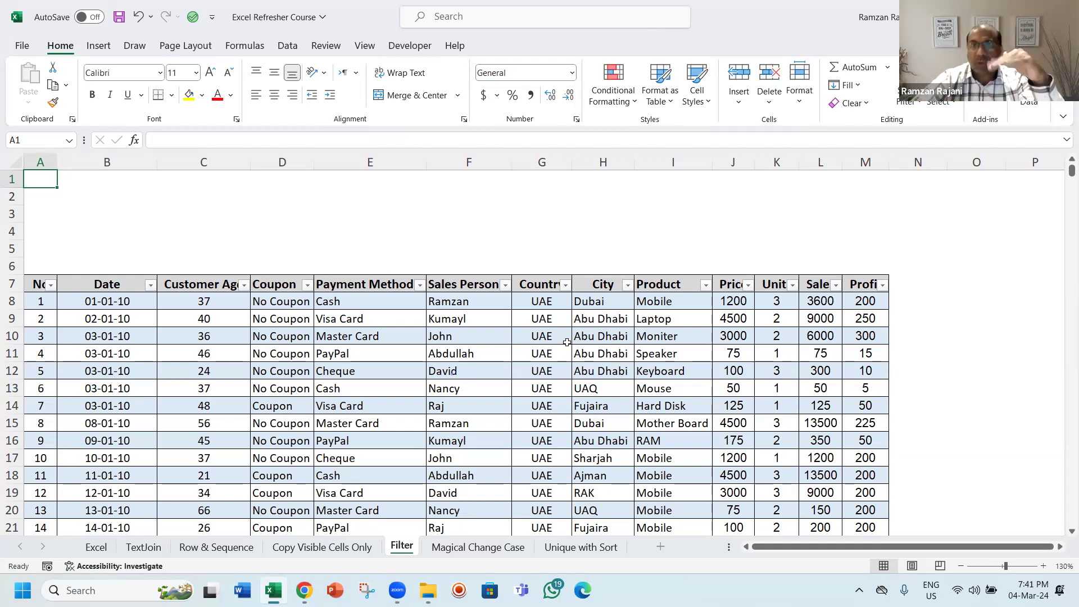
{"action": "left_click", "coordinate": [377, 321]}
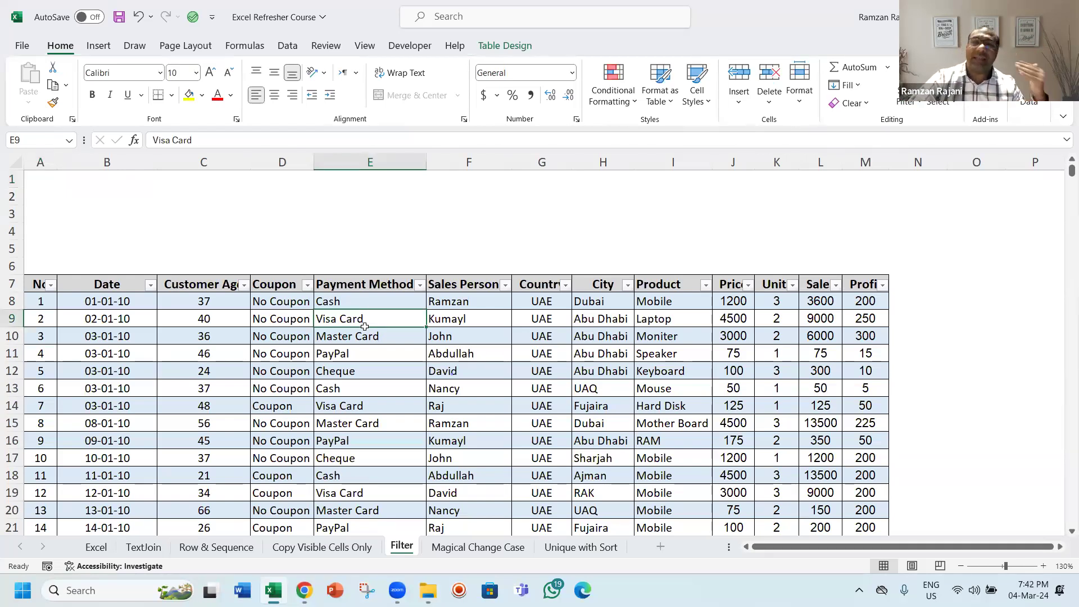
{"action": "left_click", "coordinate": [98, 48]}
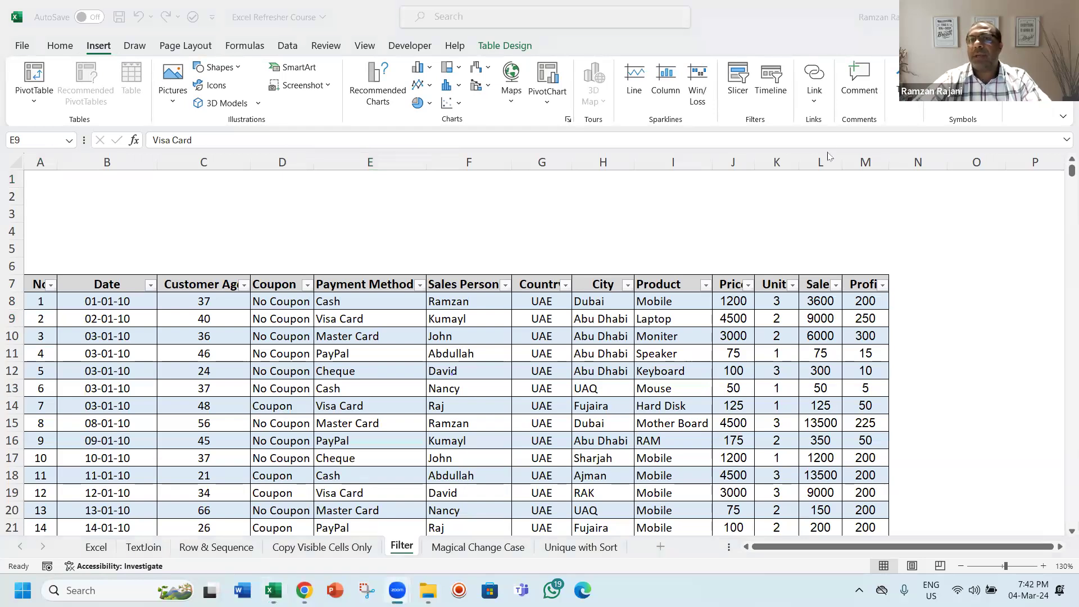
{"action": "left_click", "coordinate": [748, 53]}
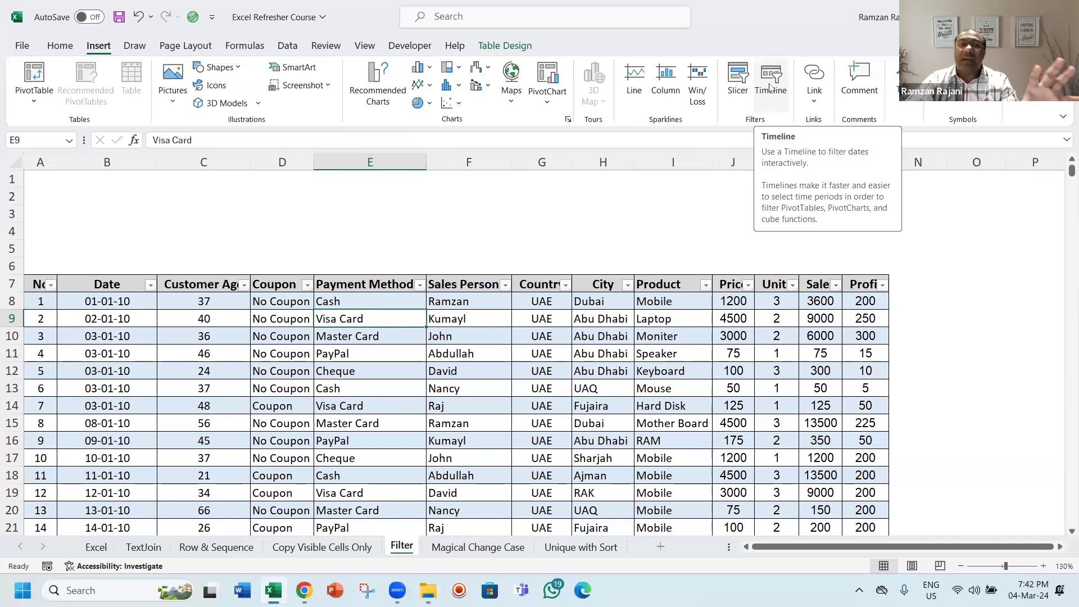
{"action": "left_click", "coordinate": [770, 86]}
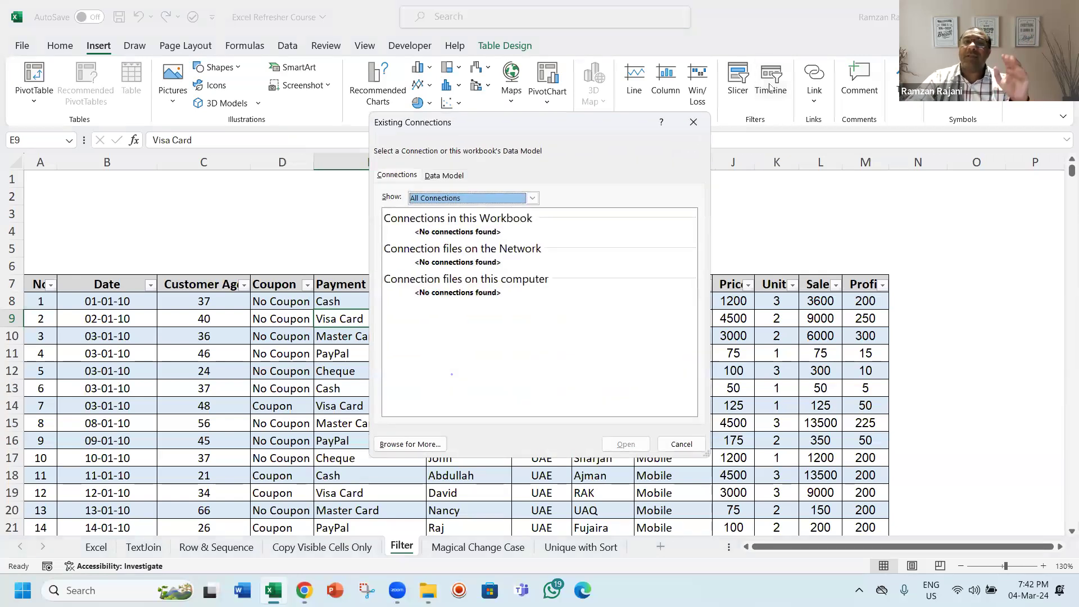
{"action": "key", "text": "Escape"}
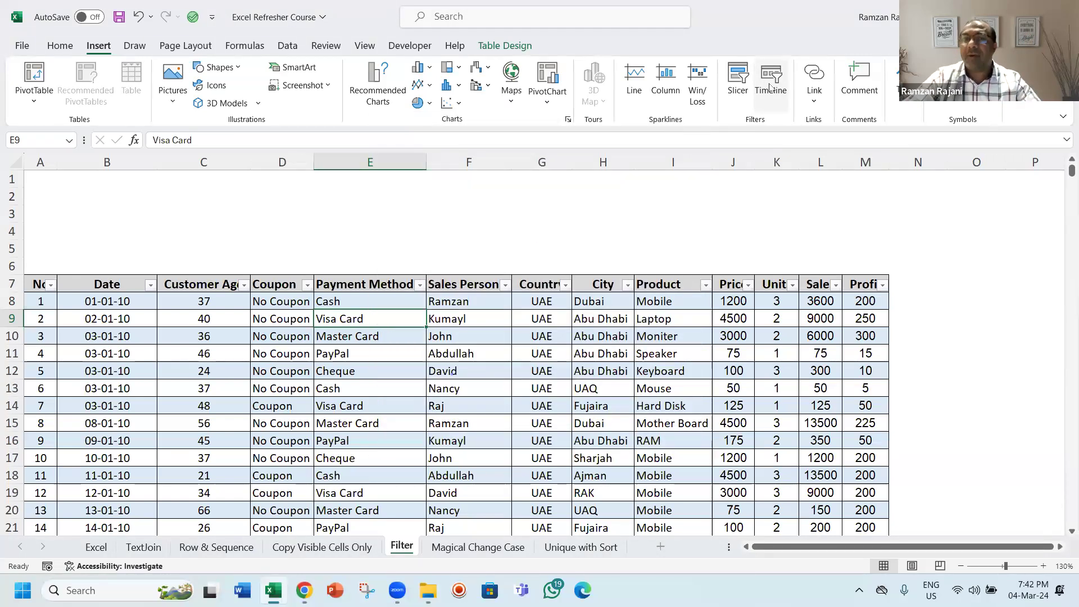
Step: Insert slicers for the table's Sales Person, Country and Product fields
{"action": "key", "text": "Right"}
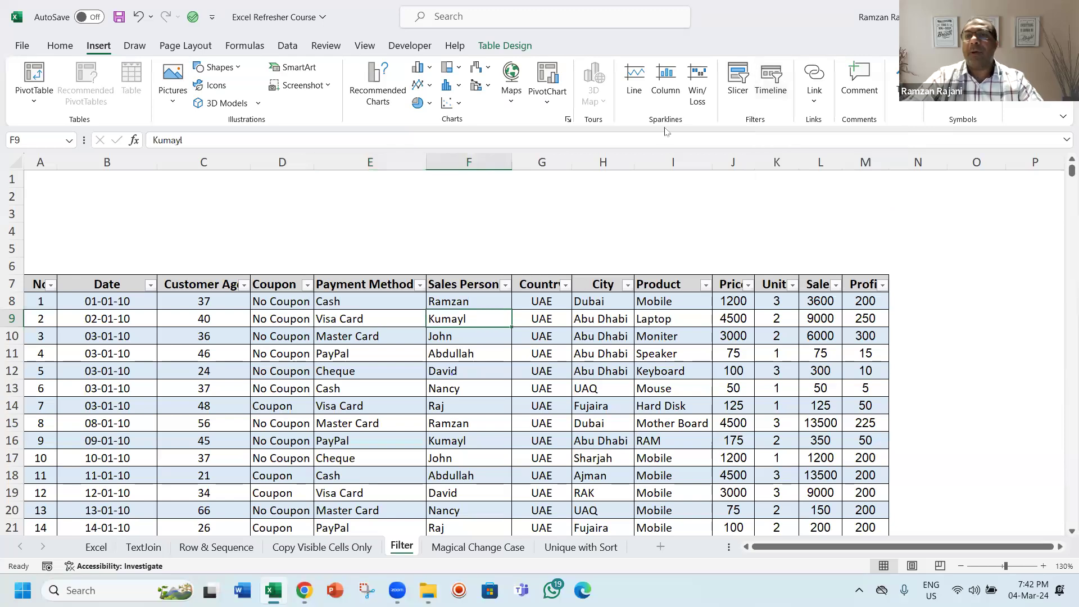
{"action": "left_click", "coordinate": [738, 85]}
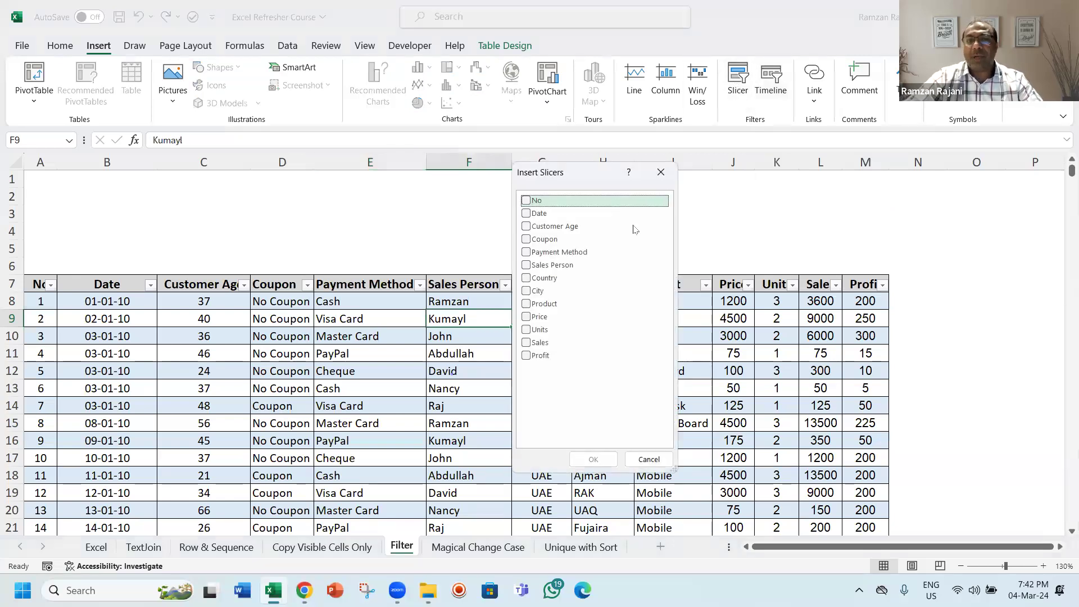
{"action": "left_click", "coordinate": [526, 267]}
{"action": "left_click", "coordinate": [526, 278]}
{"action": "left_click", "coordinate": [526, 304]}
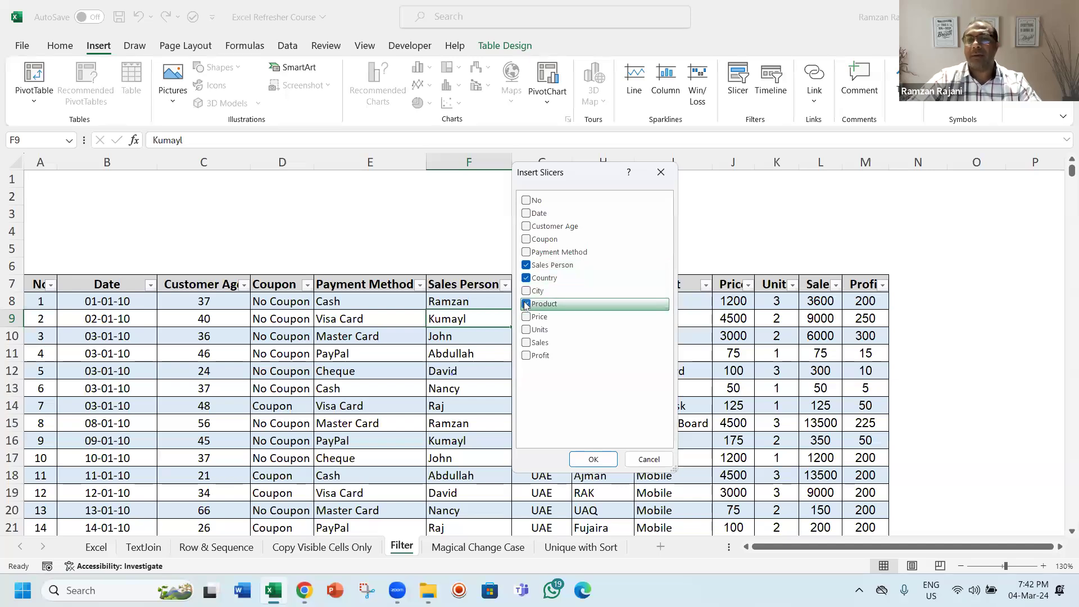
{"action": "left_click", "coordinate": [588, 461]}
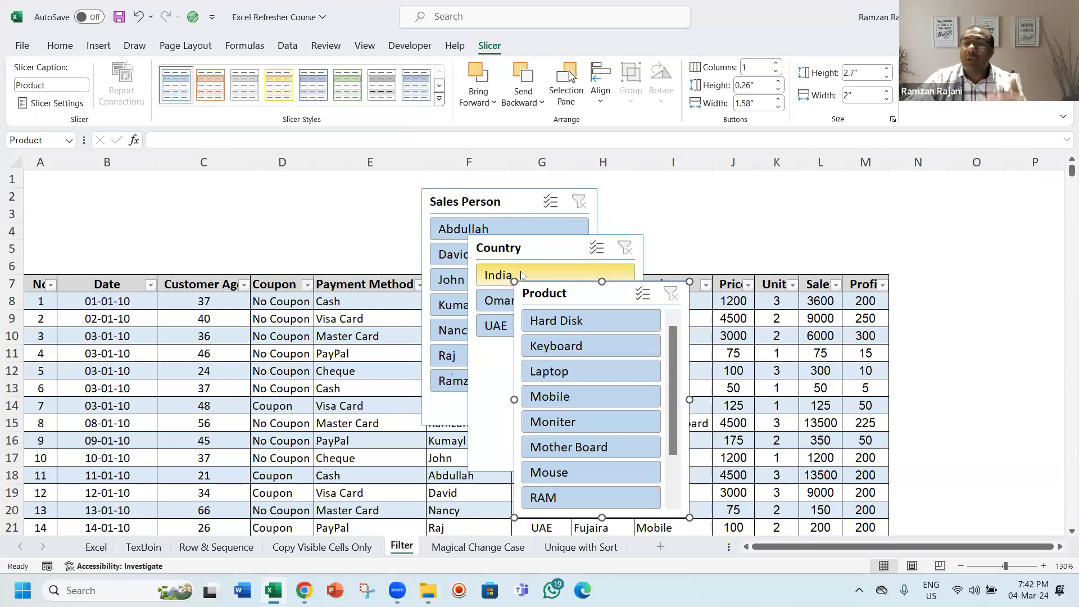
Step: Arrange the Sales Person, Country and Product slicers side by side above the table
{"action": "left_click_drag", "start_coordinate": [485, 199], "coordinate": [107, 197]}
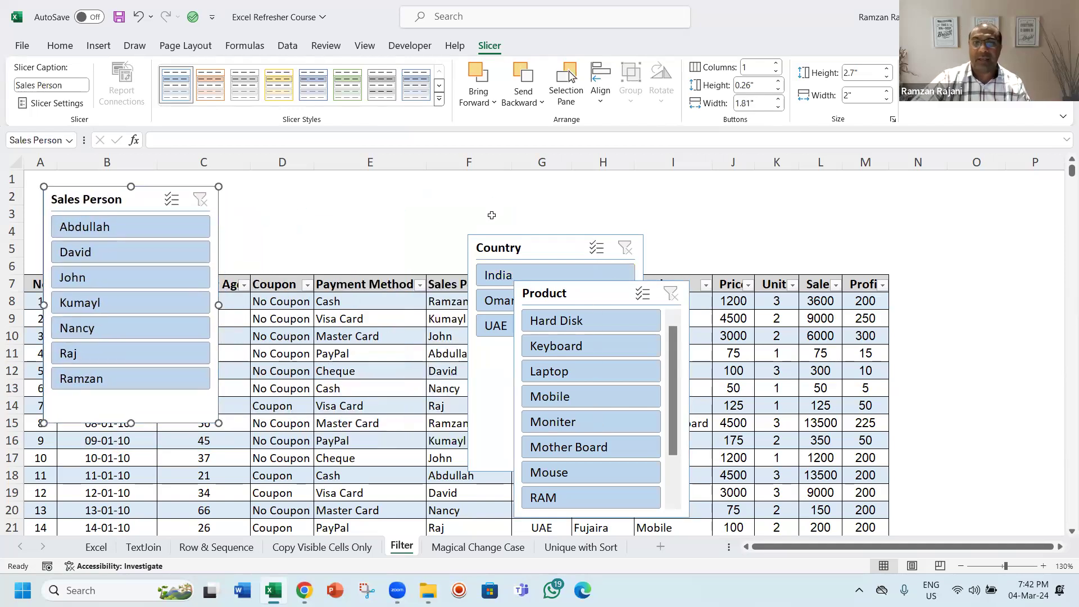
{"action": "left_click_drag", "start_coordinate": [511, 251], "coordinate": [299, 208]}
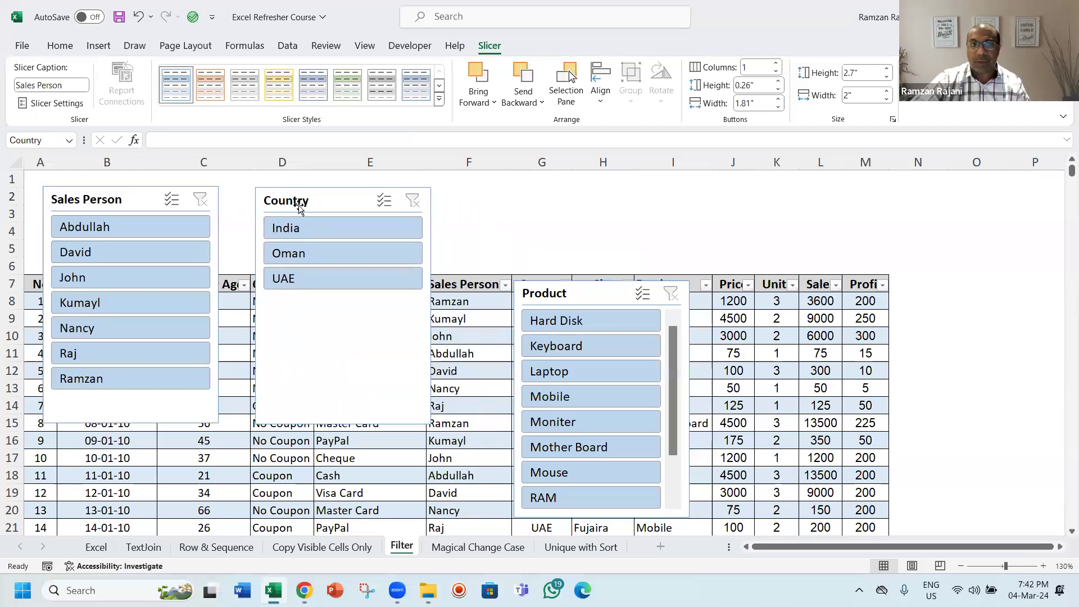
{"action": "left_click_drag", "start_coordinate": [590, 291], "coordinate": [543, 200]}
Step: Select all three slicers and reduce their height to about 0.87 inches
{"action": "left_click", "coordinate": [333, 201], "text": "ctrl"}
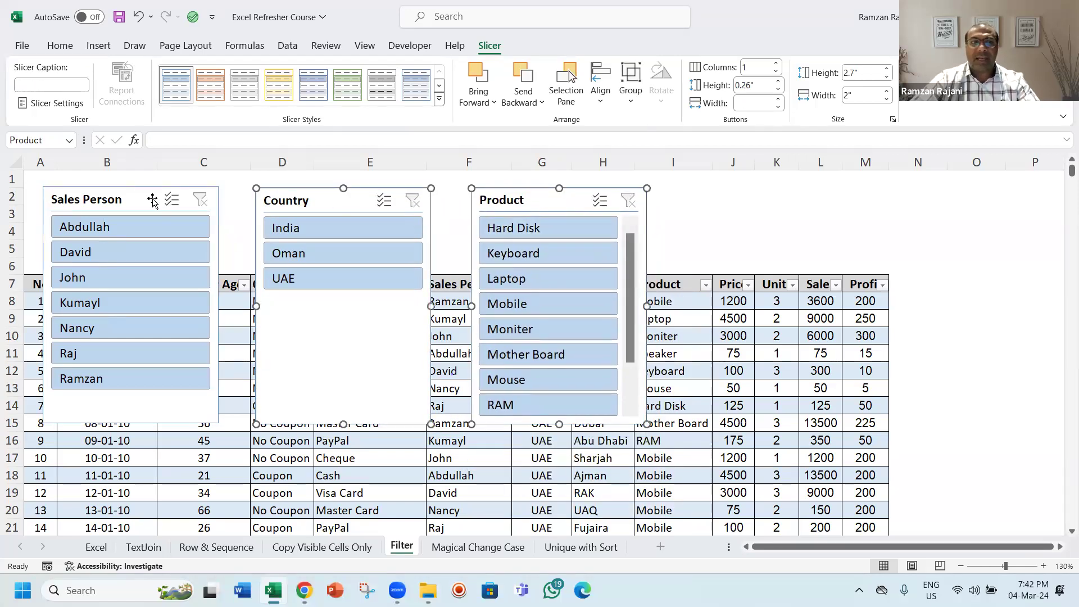
{"action": "left_click", "coordinate": [125, 206], "text": "ctrl"}
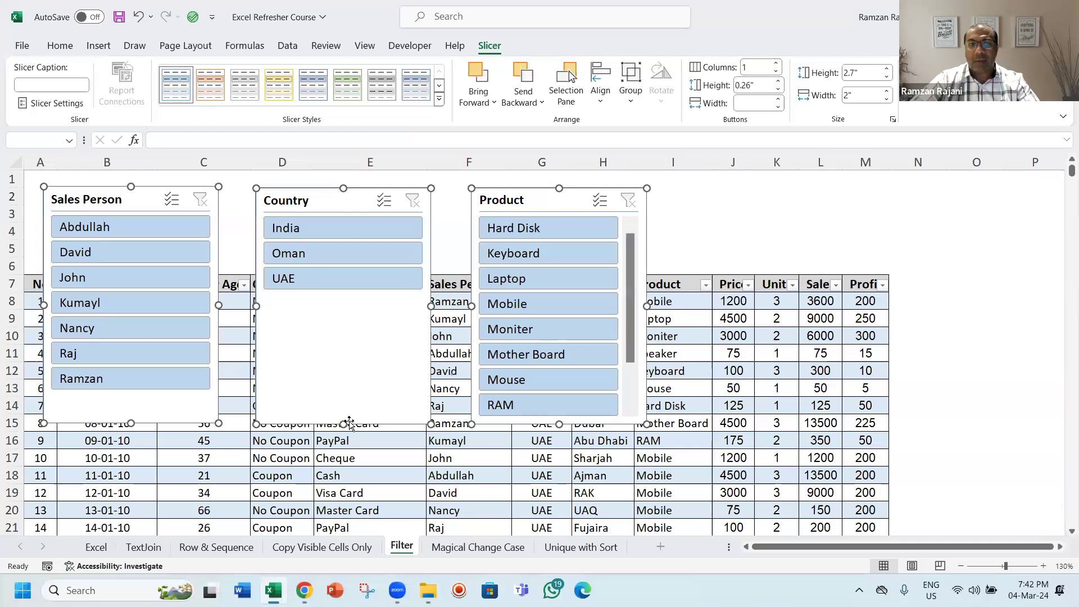
{"action": "left_click_drag", "start_coordinate": [349, 423], "coordinate": [340, 264]}
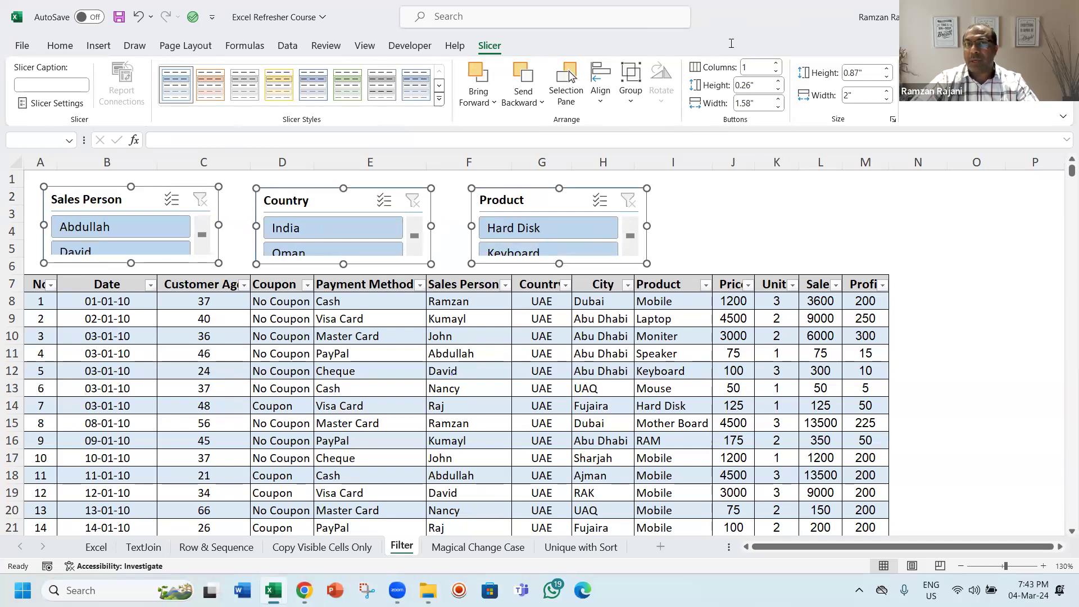
Step: Set the three slicers to 3 button columns and widen them to about 2.25 inches
{"action": "left_click", "coordinate": [778, 62]}
{"action": "left_click", "coordinate": [779, 63]}
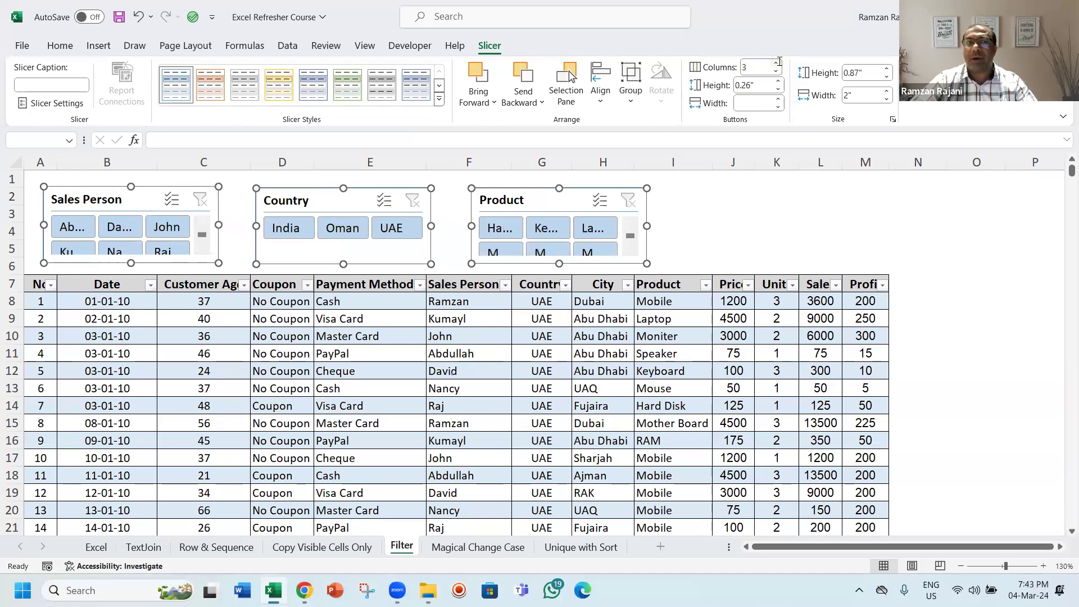
{"action": "left_click_drag", "start_coordinate": [647, 226], "coordinate": [668, 220]}
{"action": "left_click", "coordinate": [701, 215]}
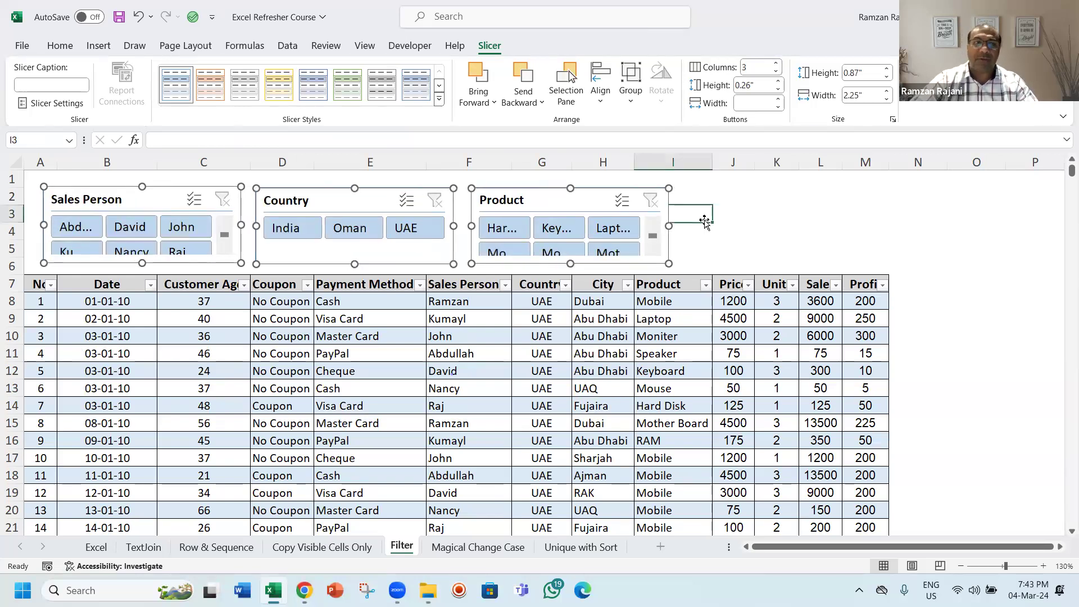
Step: Apply an orange slicer style to Sales Person and a green slicer style to Country
{"action": "left_click", "coordinate": [135, 206]}
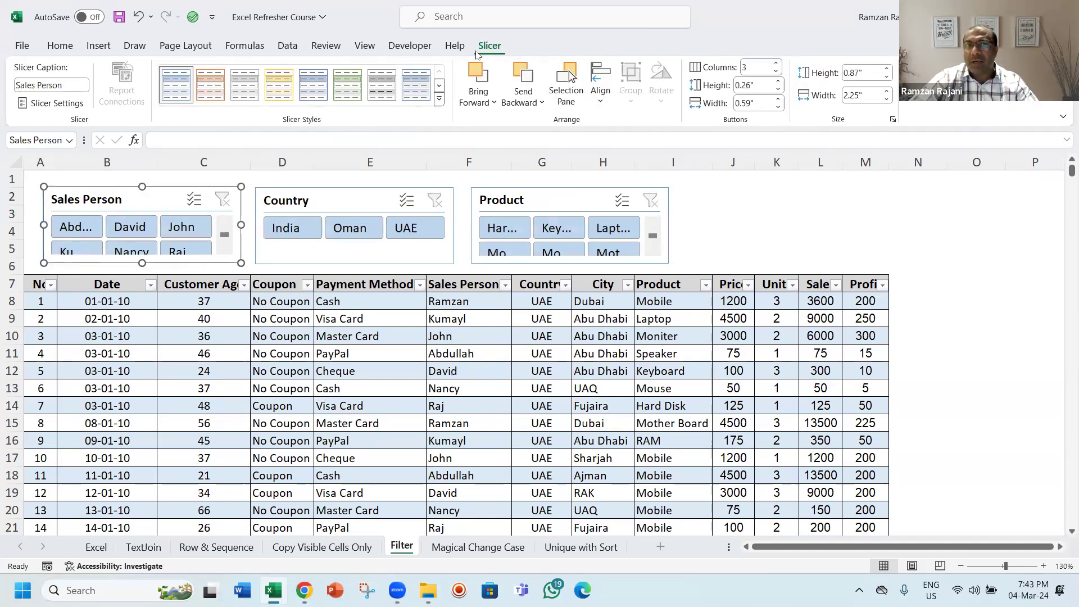
{"action": "left_click", "coordinate": [210, 86]}
{"action": "left_click", "coordinate": [304, 201]}
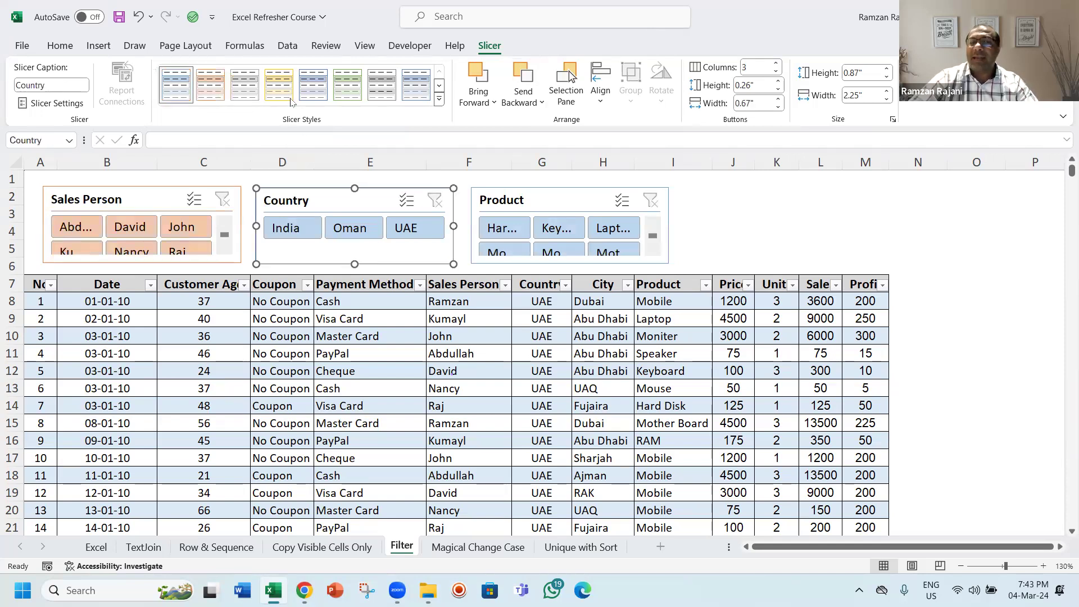
{"action": "left_click", "coordinate": [343, 88]}
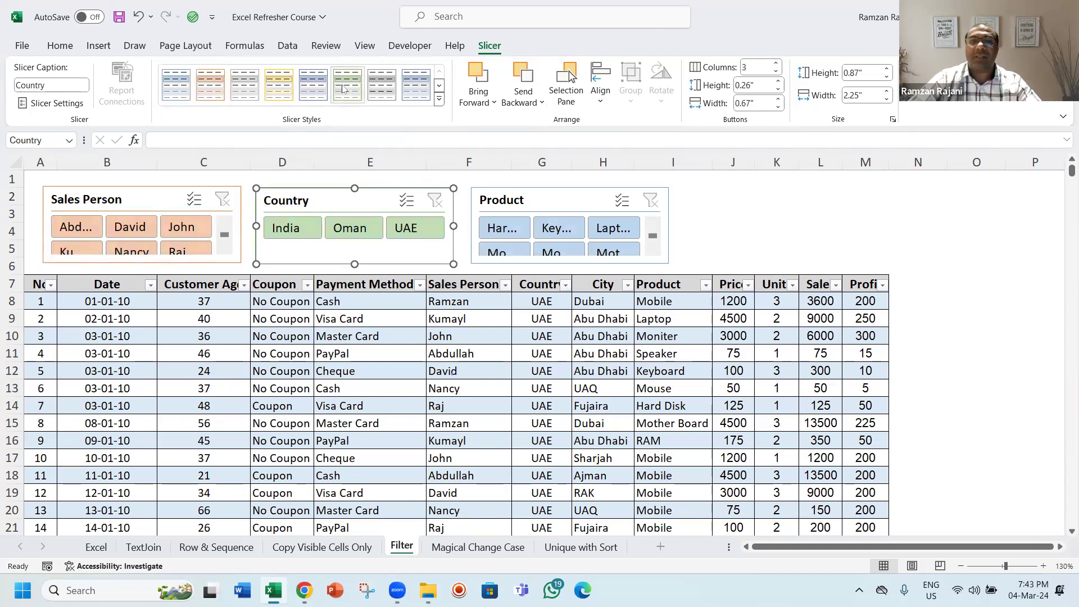
Step: Widen the Product slicer to about 2.74 inches and shift it slightly right
{"action": "left_click", "coordinate": [519, 199]}
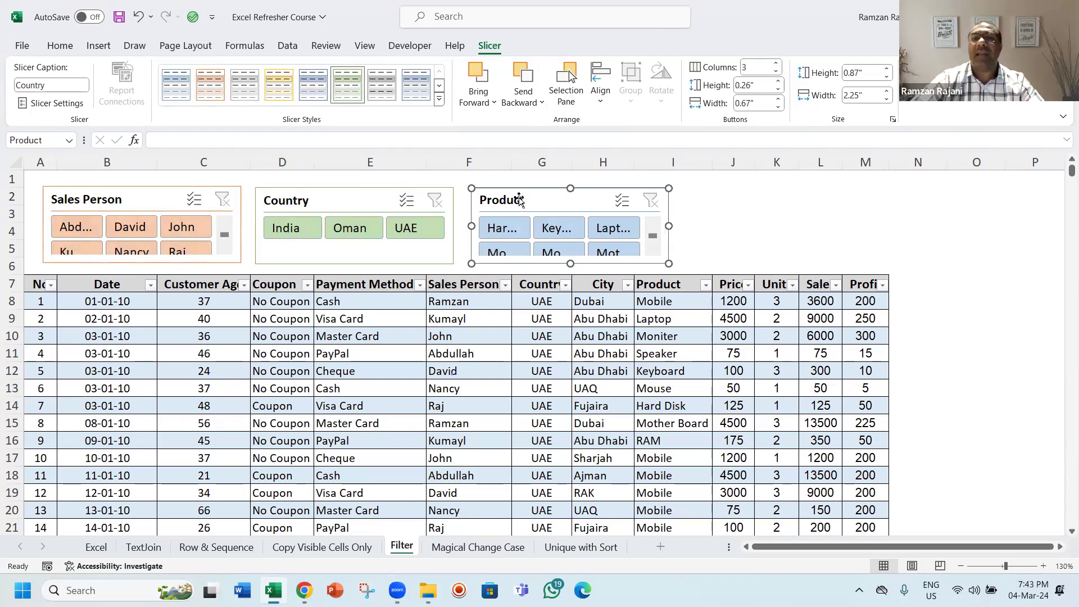
{"action": "left_click_drag", "start_coordinate": [669, 226], "coordinate": [712, 226]}
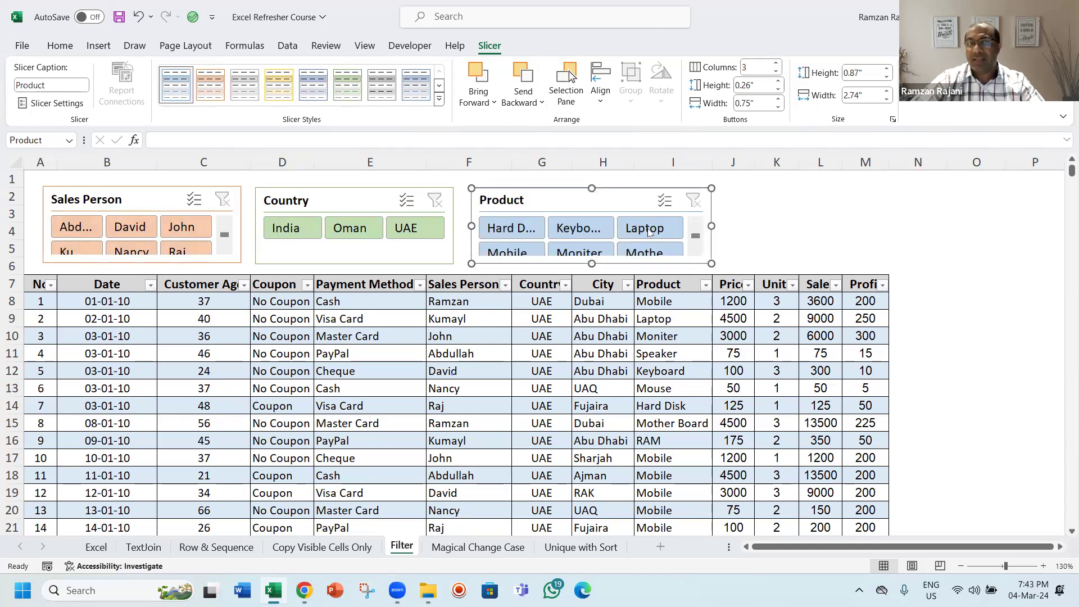
{"action": "left_click_drag", "start_coordinate": [575, 206], "coordinate": [597, 203]}
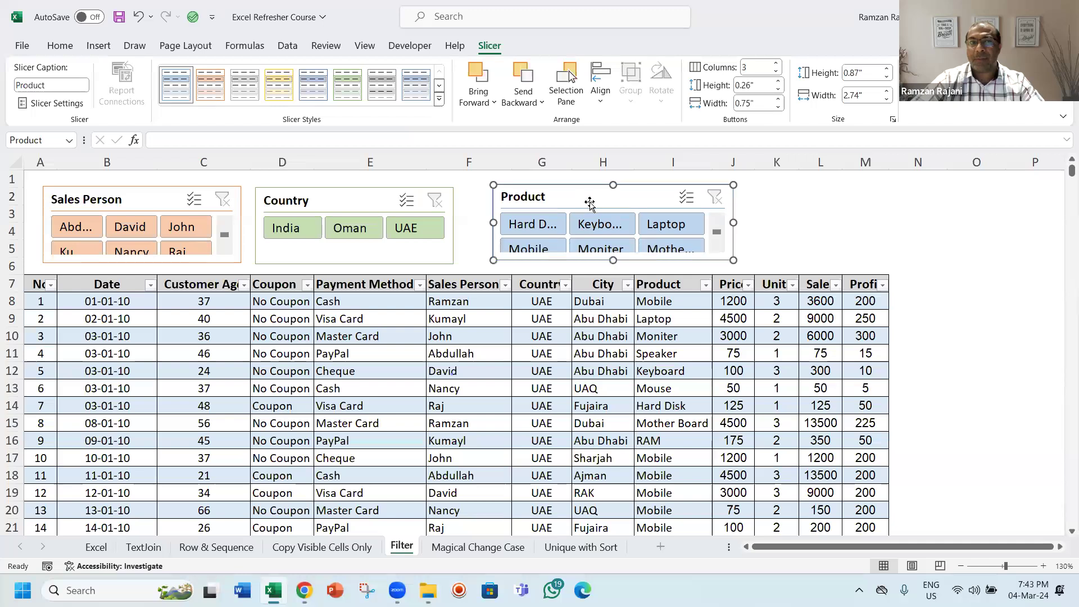
Step: Nudge the Country and Sales Person slicers slightly right to even out the spacing
{"action": "left_click_drag", "start_coordinate": [362, 201], "coordinate": [381, 198]}
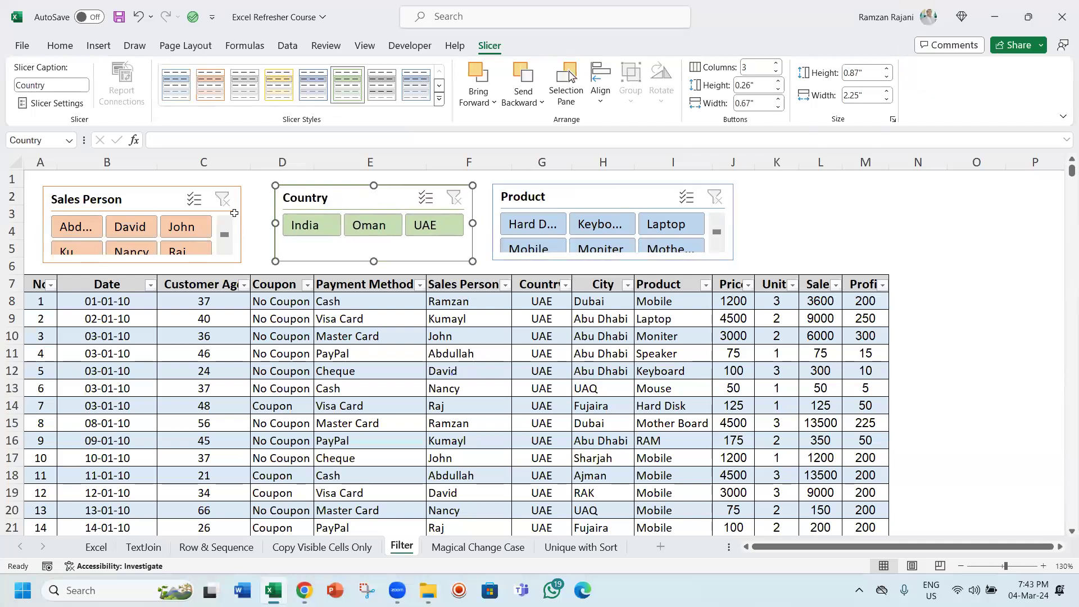
{"action": "left_click", "coordinate": [150, 206]}
{"action": "left_click_drag", "start_coordinate": [150, 207], "coordinate": [156, 205]}
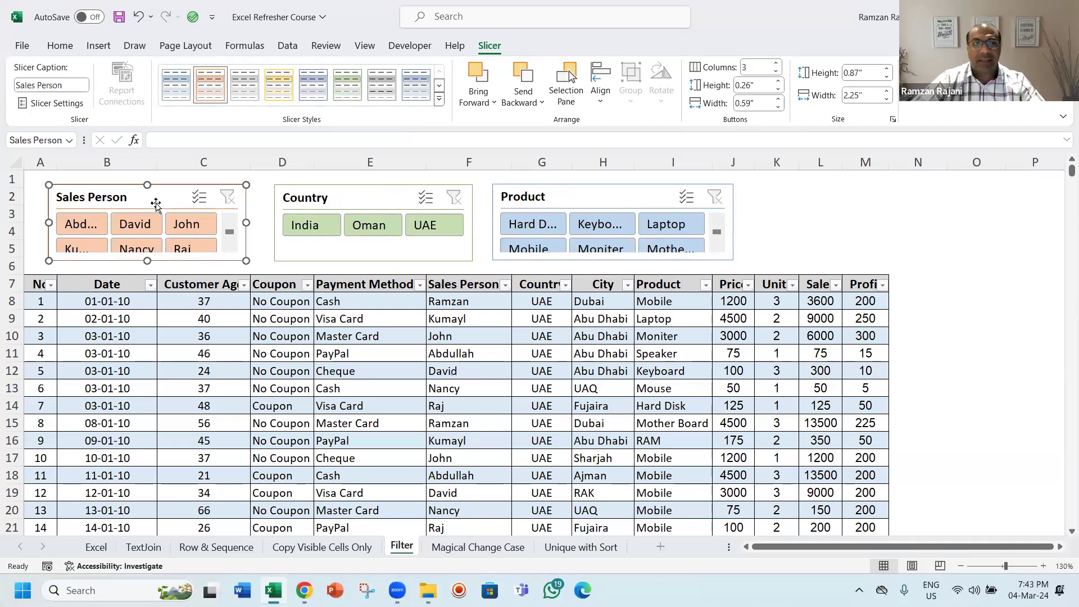
Step: Enlarge the Sales Person slicer to about 0.95 inches high and 2.4 inches wide
{"action": "left_click_drag", "start_coordinate": [145, 261], "coordinate": [145, 268]}
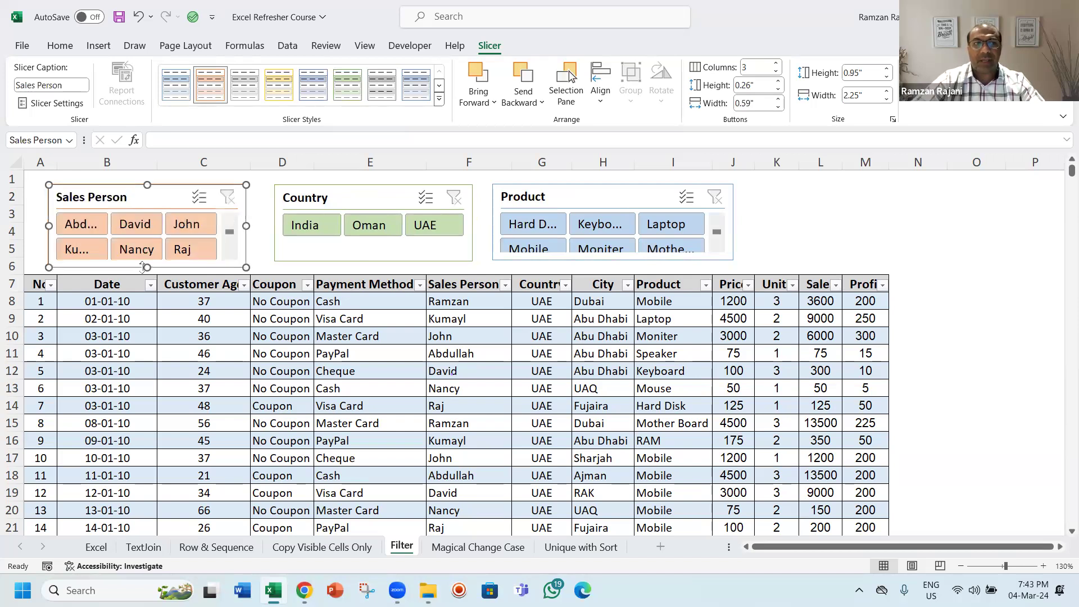
{"action": "left_click_drag", "start_coordinate": [246, 226], "coordinate": [258, 226]}
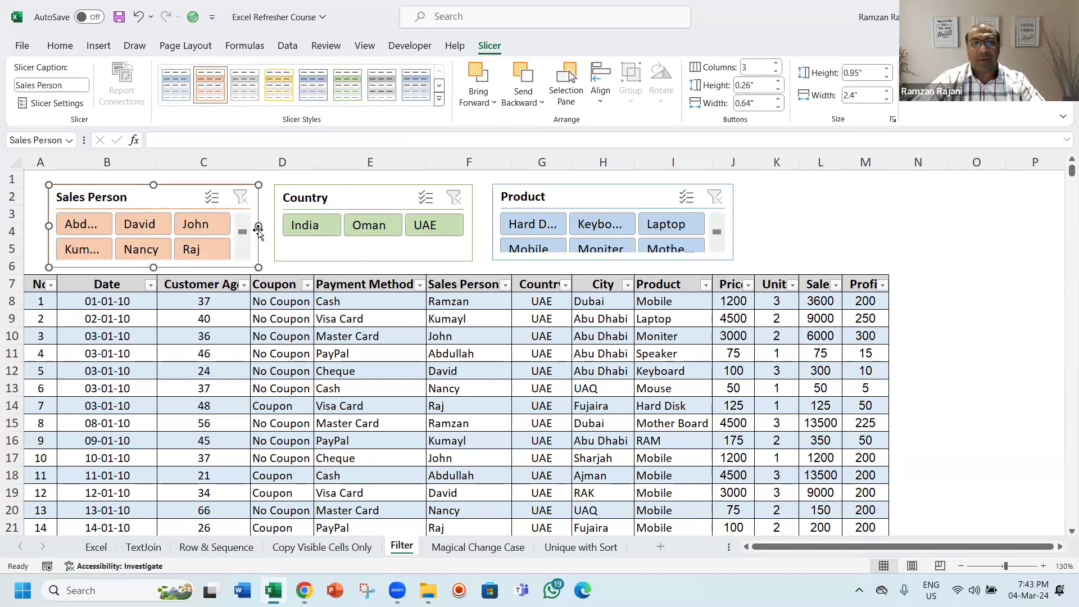
Step: Filter the table to India using the Country slicer
{"action": "left_click", "coordinate": [311, 225]}
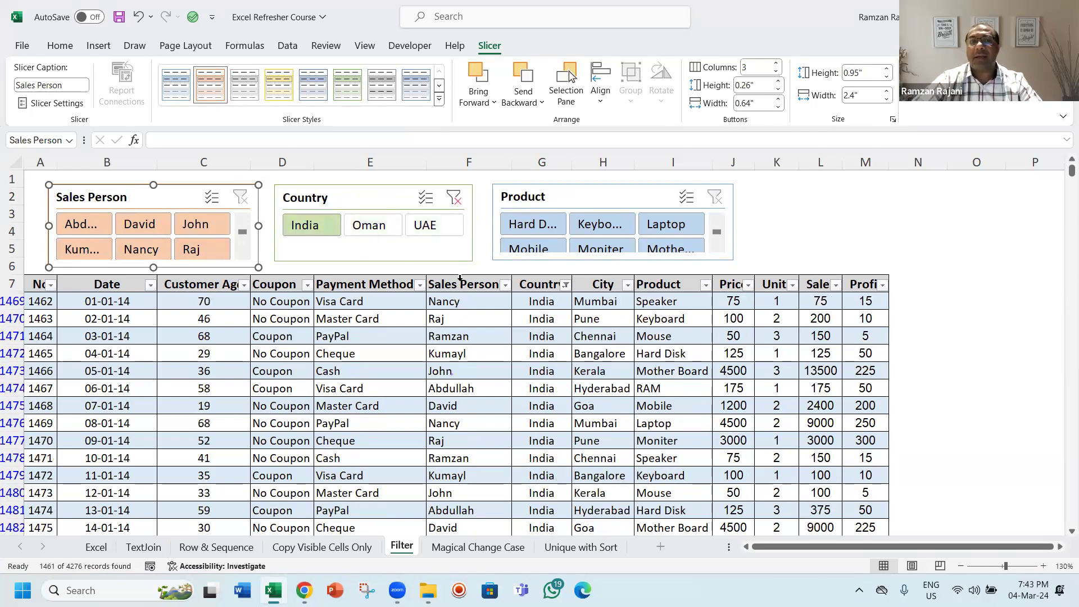
Step: Filter the table to UAE with the Country slicer and to Laptop with the Product slicer
{"action": "left_click", "coordinate": [389, 228]}
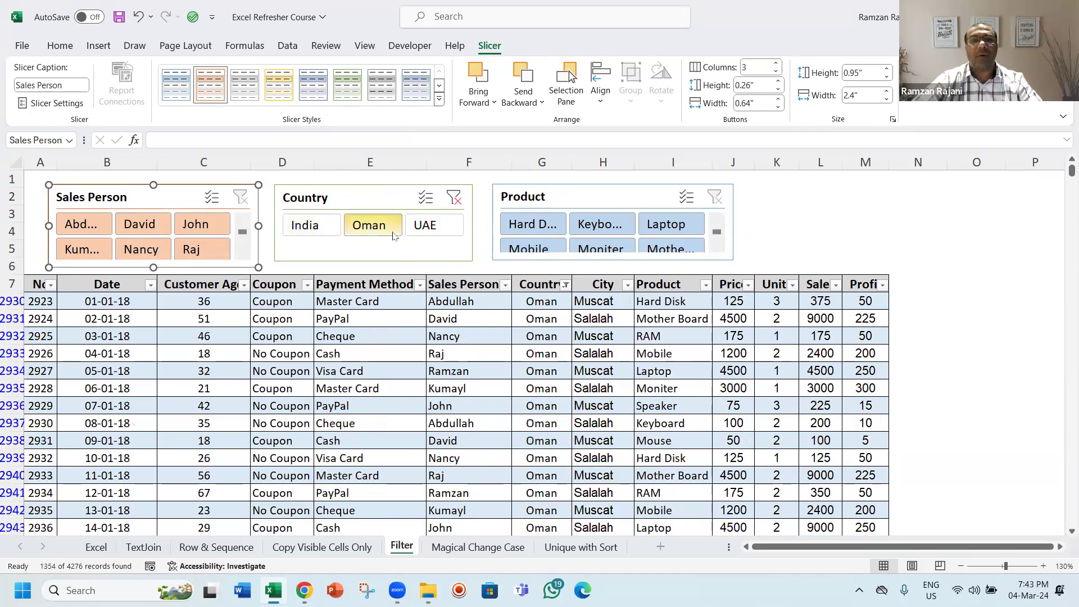
{"action": "left_click", "coordinate": [433, 228]}
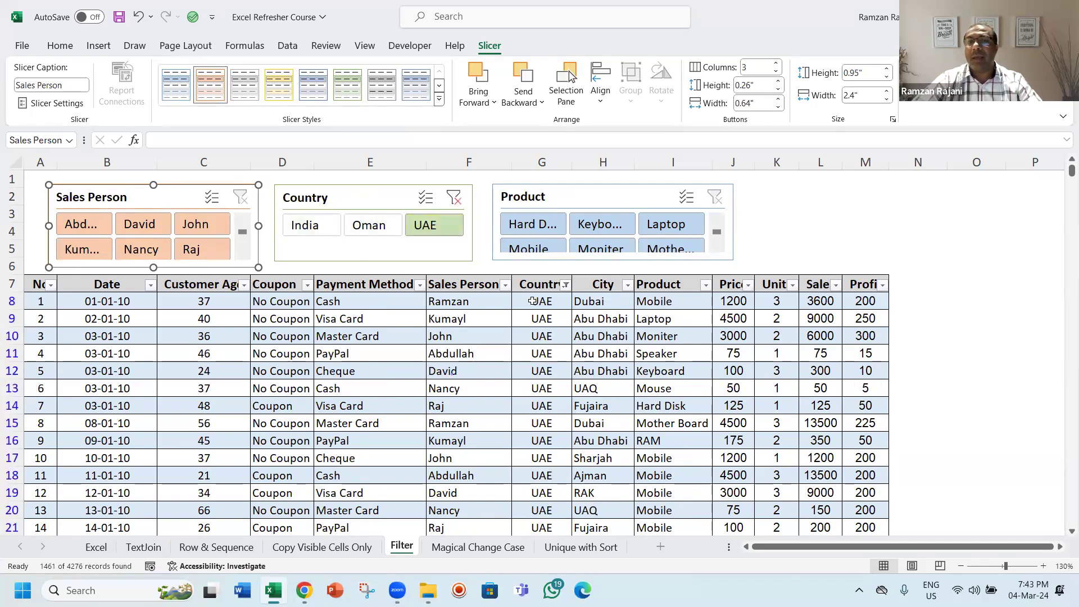
{"action": "left_click", "coordinate": [541, 224]}
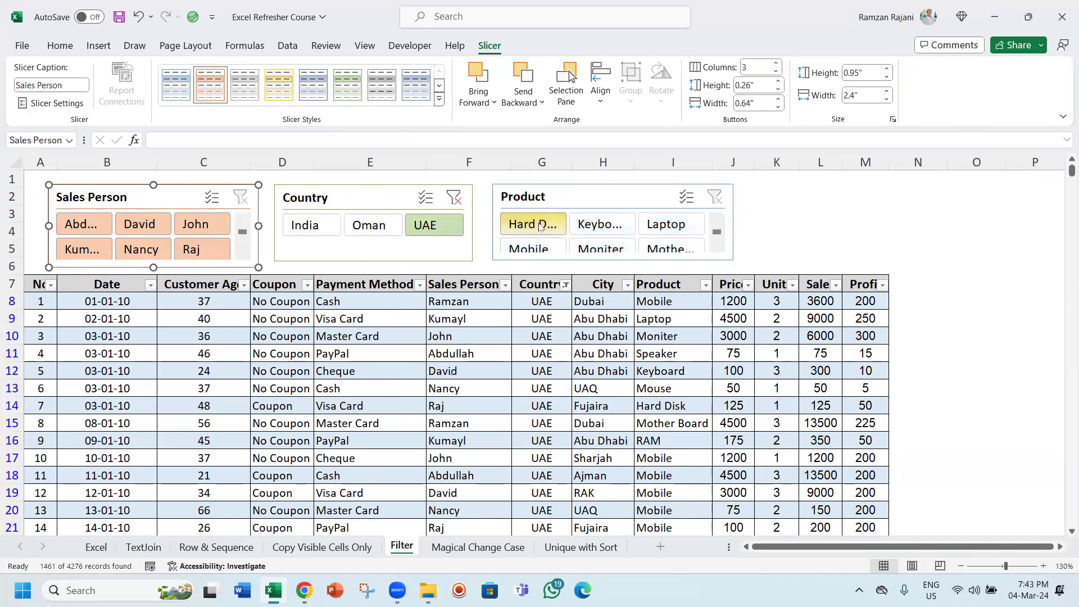
{"action": "left_click", "coordinate": [585, 223]}
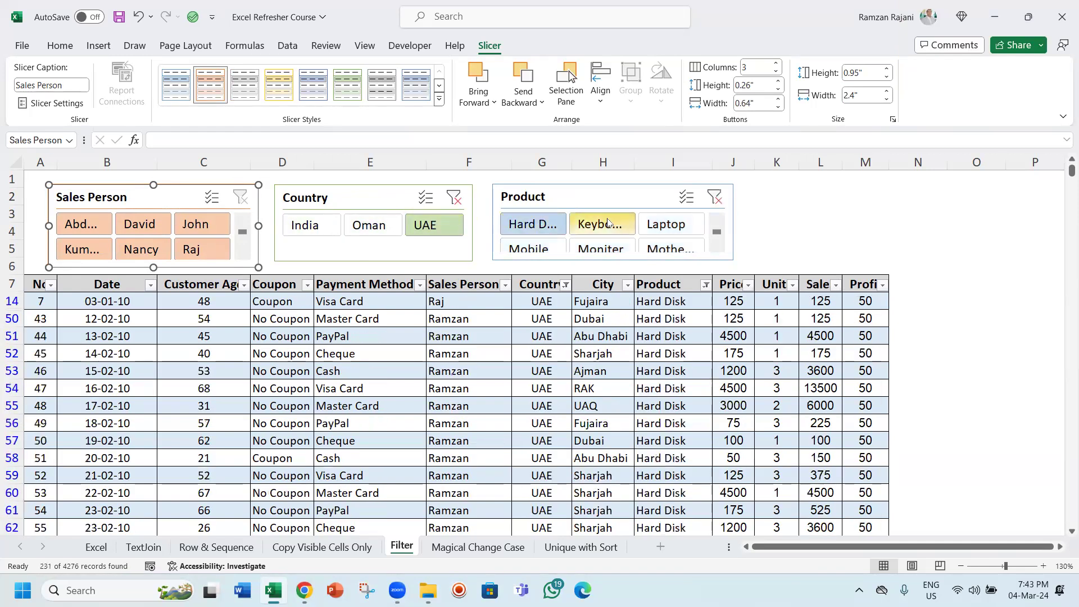
{"action": "left_click", "coordinate": [673, 225]}
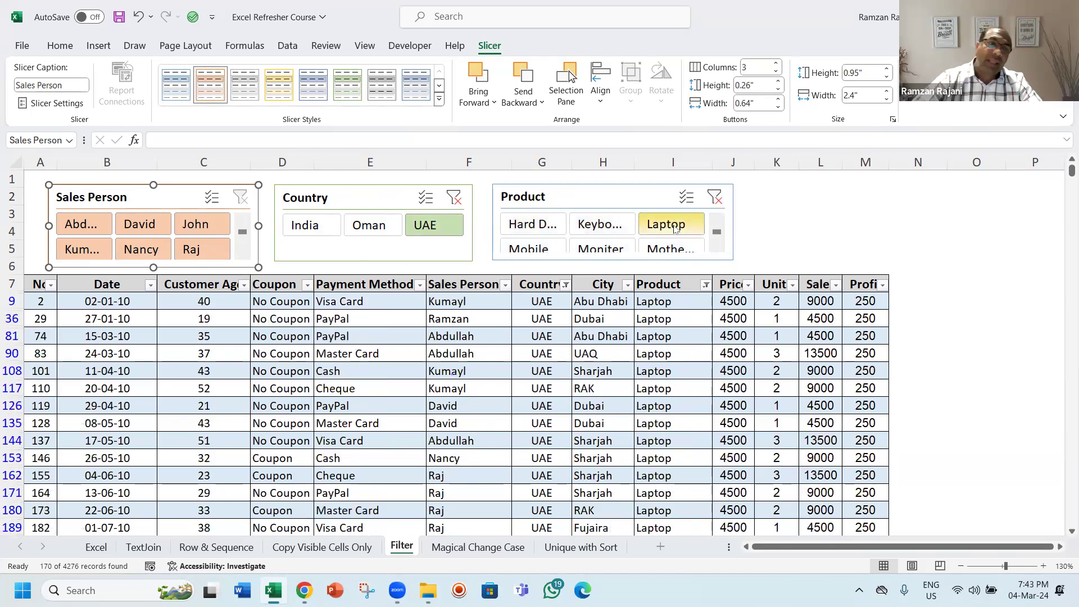
Step: Filter the table to the salesperson John with the Sales Person slicer
{"action": "left_click", "coordinate": [89, 228]}
{"action": "left_click", "coordinate": [141, 225]}
{"action": "left_click", "coordinate": [190, 222]}
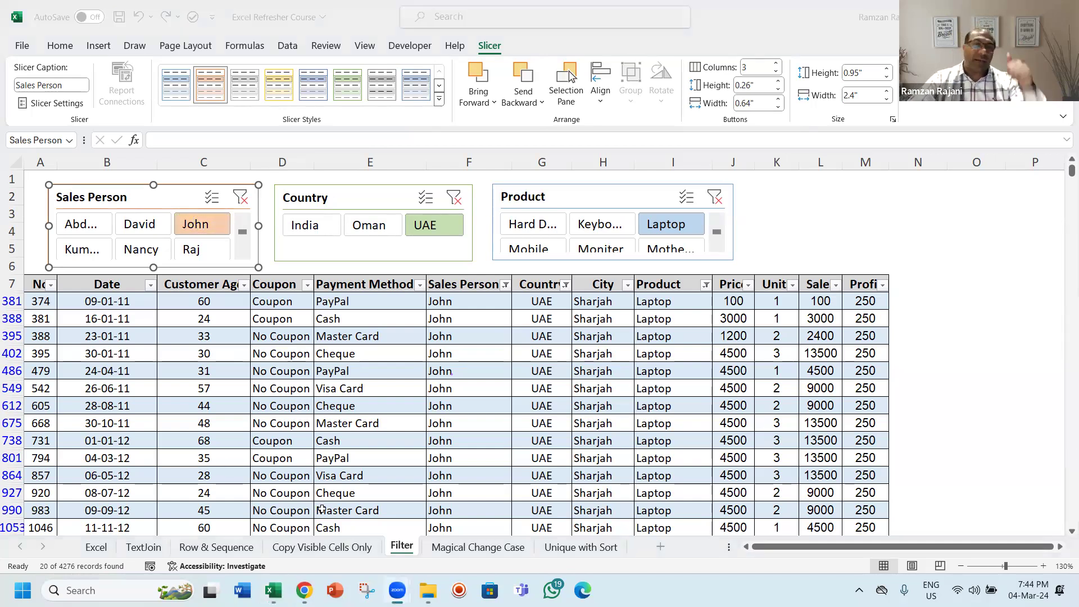
{"action": "left_click", "coordinate": [389, 380]}
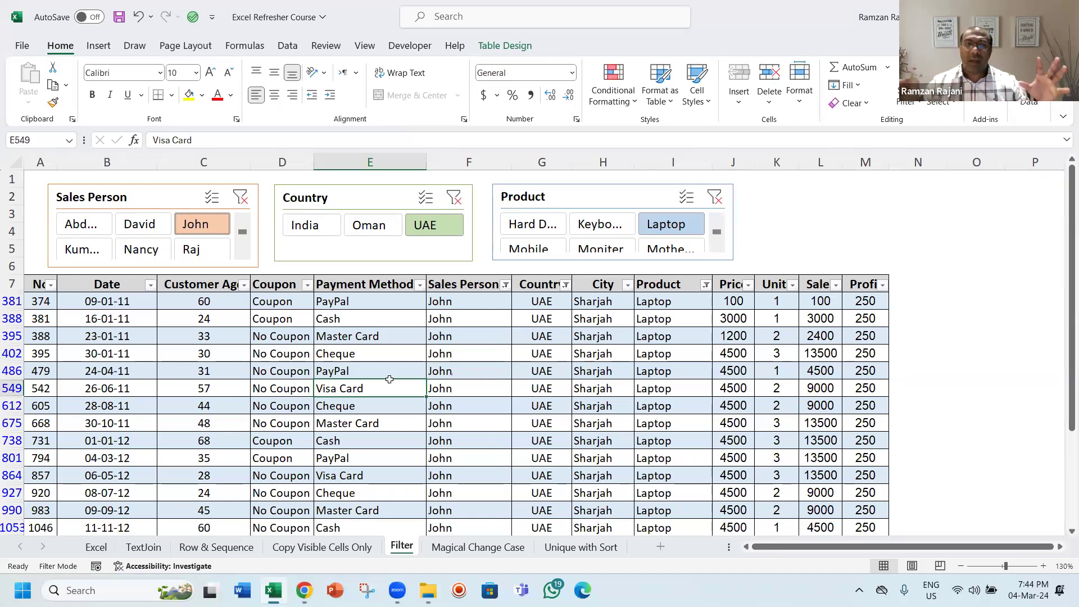
Step: Select the slicers and delete the Product and Country slicers
{"action": "left_click", "coordinate": [96, 194]}
{"action": "left_click", "coordinate": [305, 198], "text": "ctrl"}
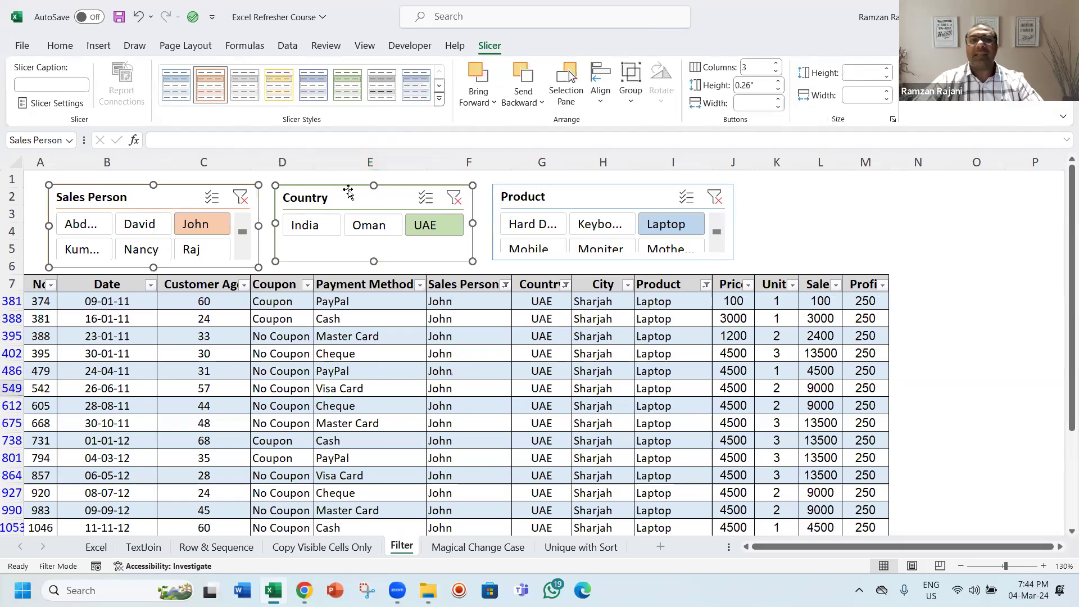
{"action": "left_click", "coordinate": [534, 199], "text": "ctrl"}
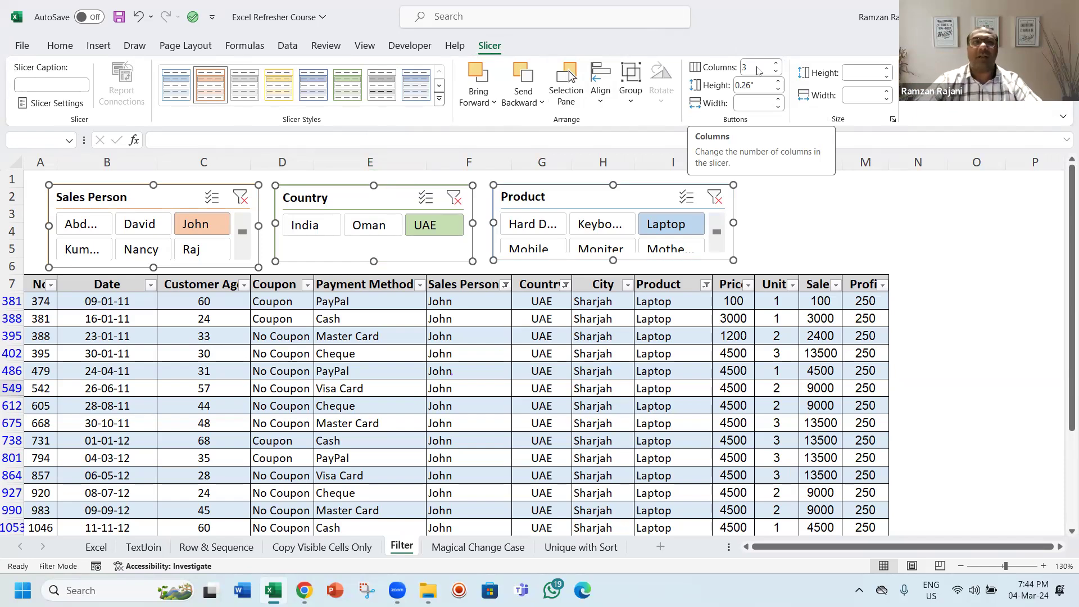
{"action": "left_click", "coordinate": [567, 198]}
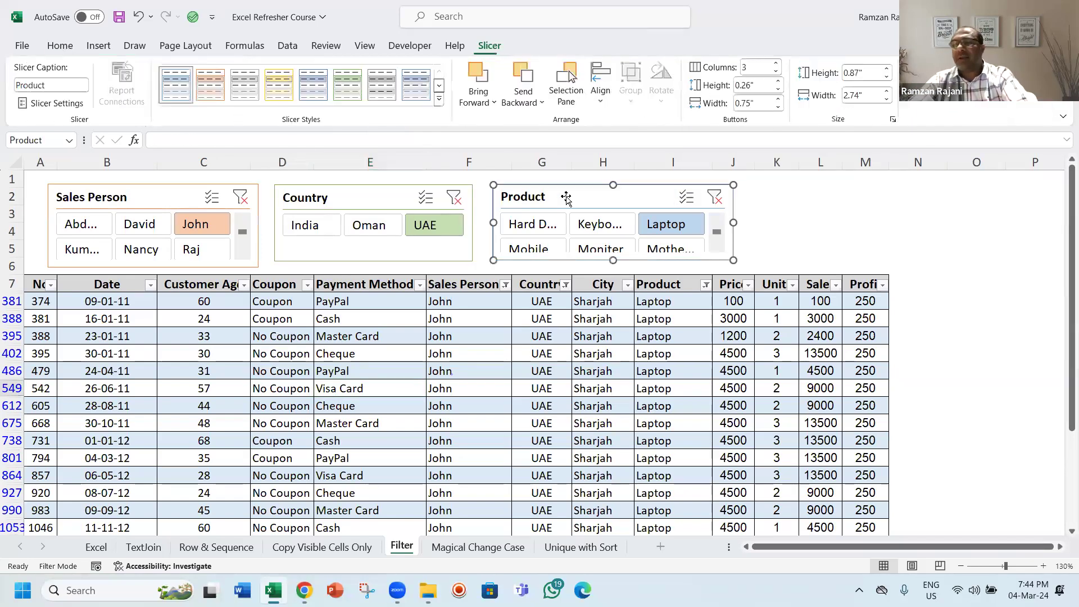
{"action": "left_click", "coordinate": [348, 202]}
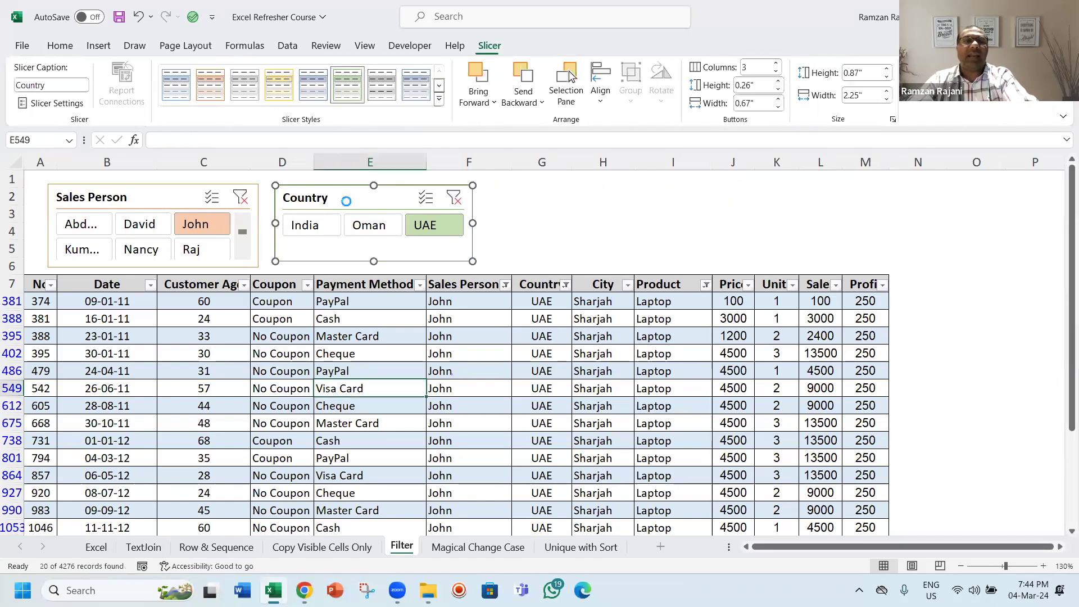
{"action": "key", "text": "Delete"}
Step: Resize the Sales Person slicer to 7 button columns, about 7.09 inches wide and 0.75 inches high
{"action": "left_click", "coordinate": [168, 197]}
{"action": "left_click_drag", "start_coordinate": [259, 226], "coordinate": [543, 226]}
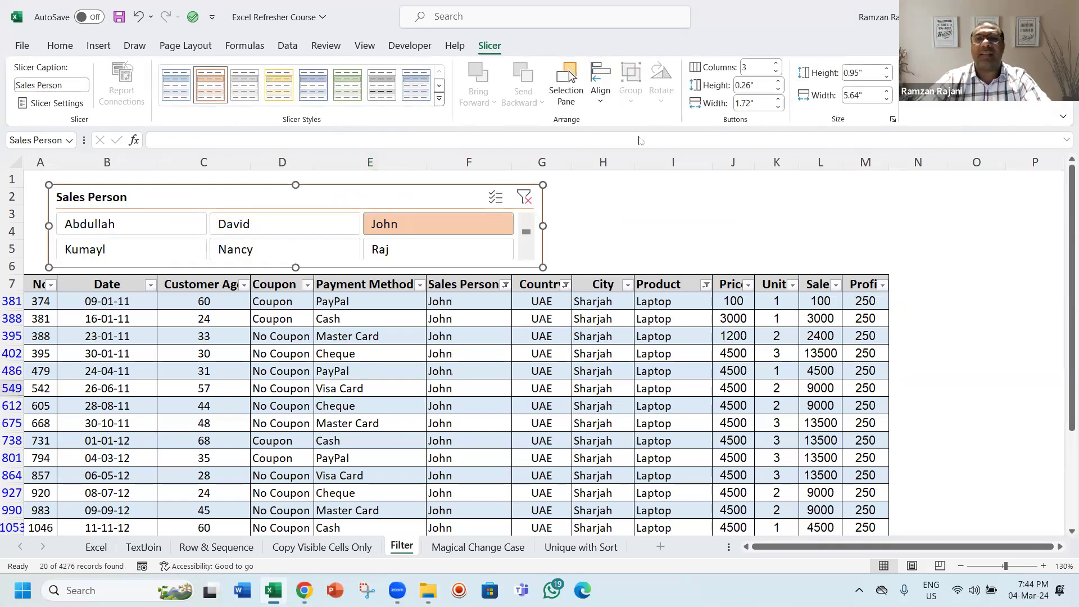
{"action": "left_click", "coordinate": [777, 64]}
{"action": "left_click", "coordinate": [777, 64]}
{"action": "left_click", "coordinate": [777, 64]}
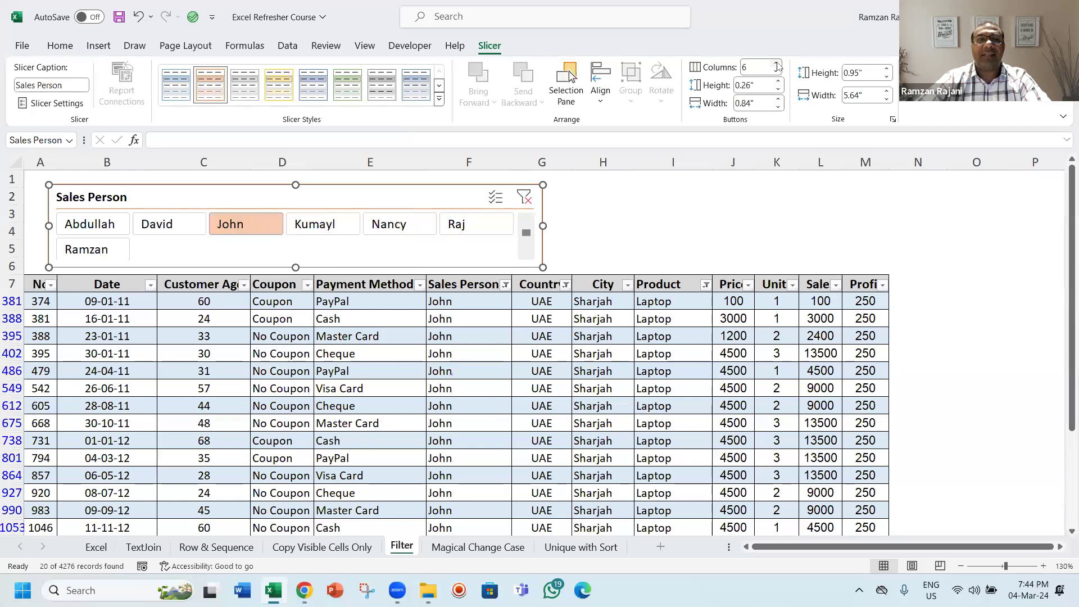
{"action": "left_click", "coordinate": [777, 64]}
{"action": "left_click_drag", "start_coordinate": [543, 226], "coordinate": [669, 238]}
{"action": "left_click_drag", "start_coordinate": [357, 266], "coordinate": [357, 252]}
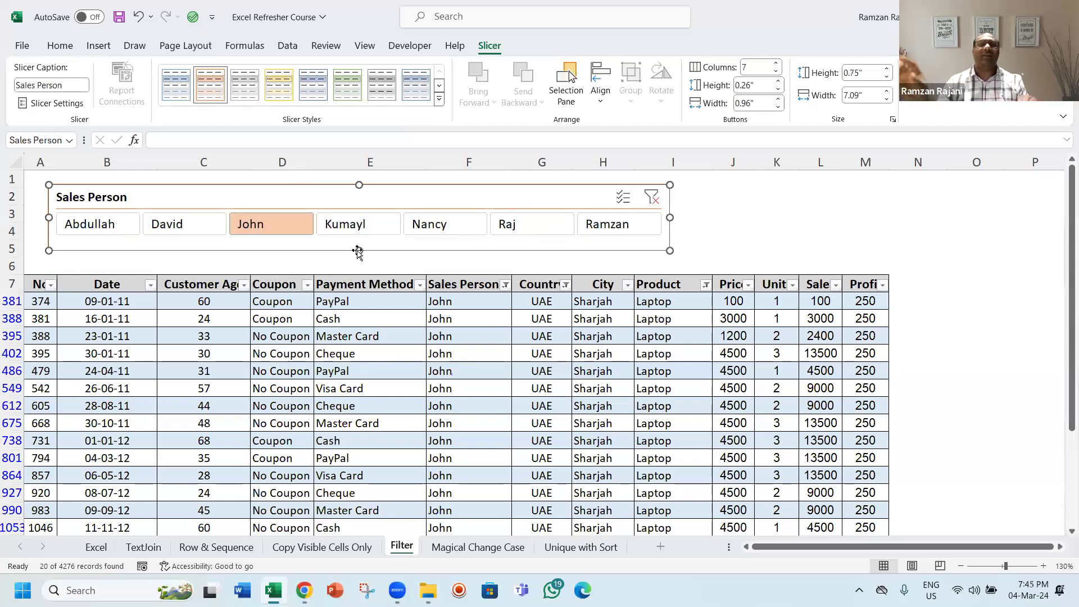
Step: Filter through the salespeople David, John, Kumayl, Nancy and Raj in turn with the Sales Person slicer
{"action": "left_click", "coordinate": [169, 226]}
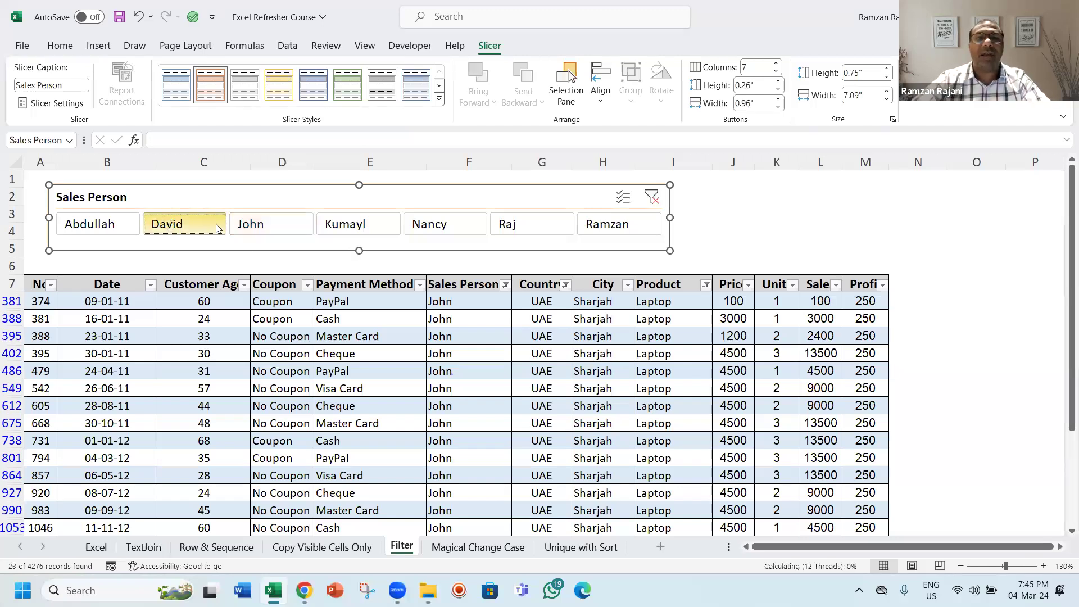
{"action": "left_click", "coordinate": [264, 225]}
{"action": "left_click", "coordinate": [354, 225]}
{"action": "left_click", "coordinate": [418, 225]}
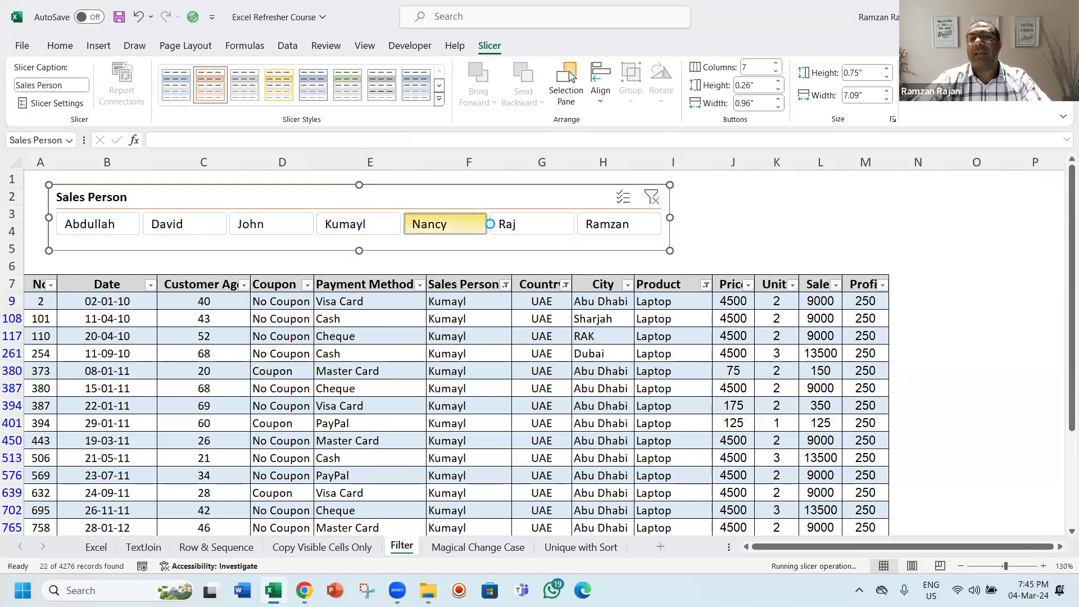
{"action": "left_click", "coordinate": [506, 225]}
{"action": "scroll", "coordinate": [505, 226], "scroll_direction": "down", "scroll_amount": 1}
Step: Undo the slicer deletions, the slicer resizing and the salesperson filter changes
{"action": "key", "text": "ctrl+z"}
{"action": "key", "text": "ctrl+z"}
{"action": "key", "text": "ctrl+z"}
{"action": "key", "text": "ctrl+z"}
{"action": "key", "text": "ctrl+z"}
{"action": "key", "text": "ctrl+z"}
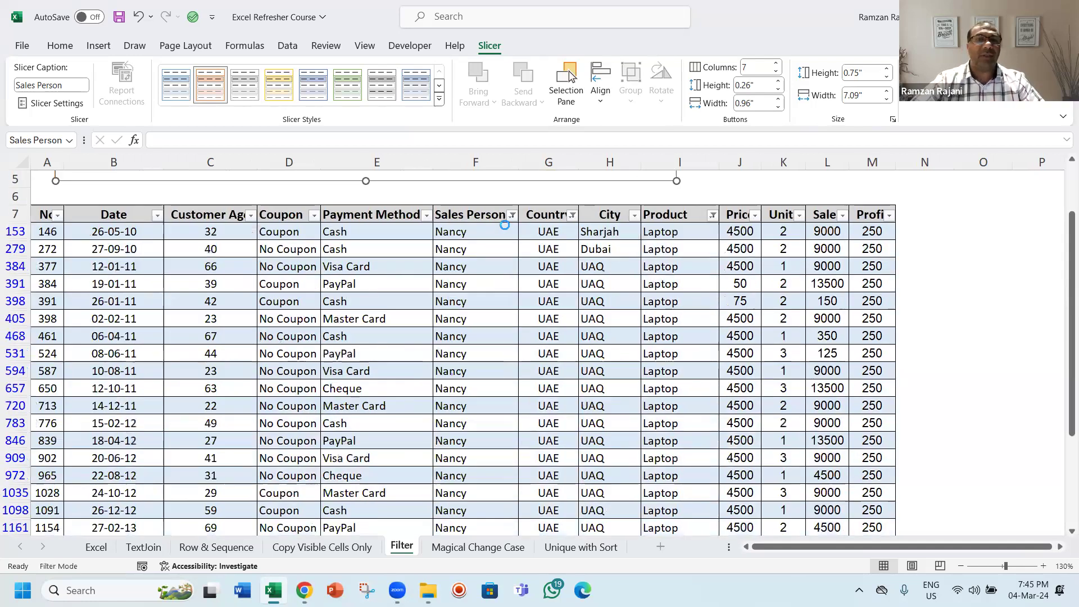
{"action": "key", "text": "ctrl+z"}
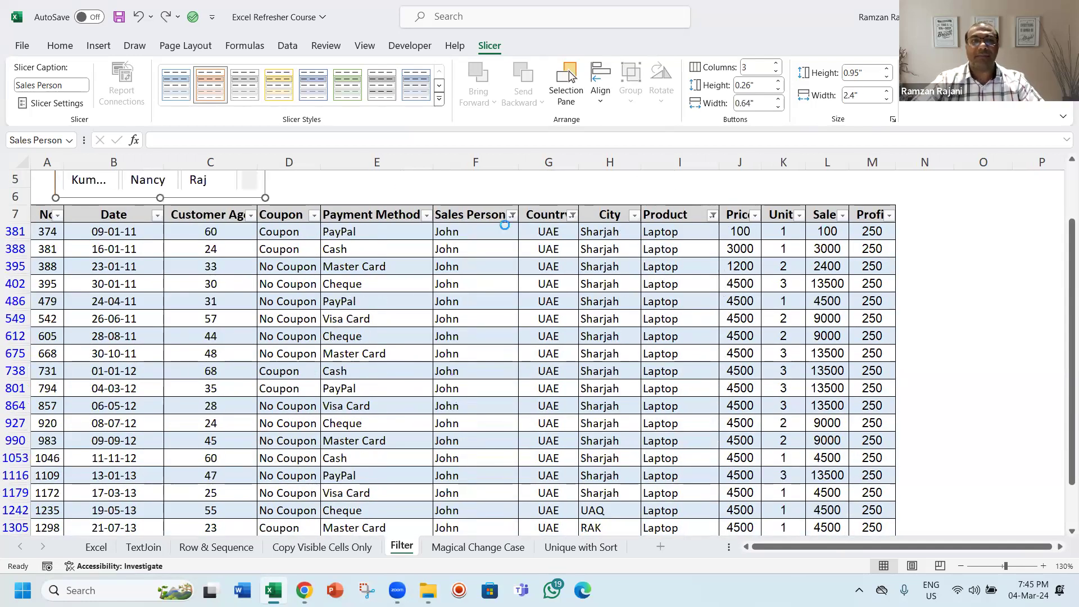
{"action": "key", "text": "ctrl+z"}
{"action": "key", "text": "ctrl+z"}
{"action": "key", "text": "ctrl+z"}
{"action": "key", "text": "ctrl+z"}
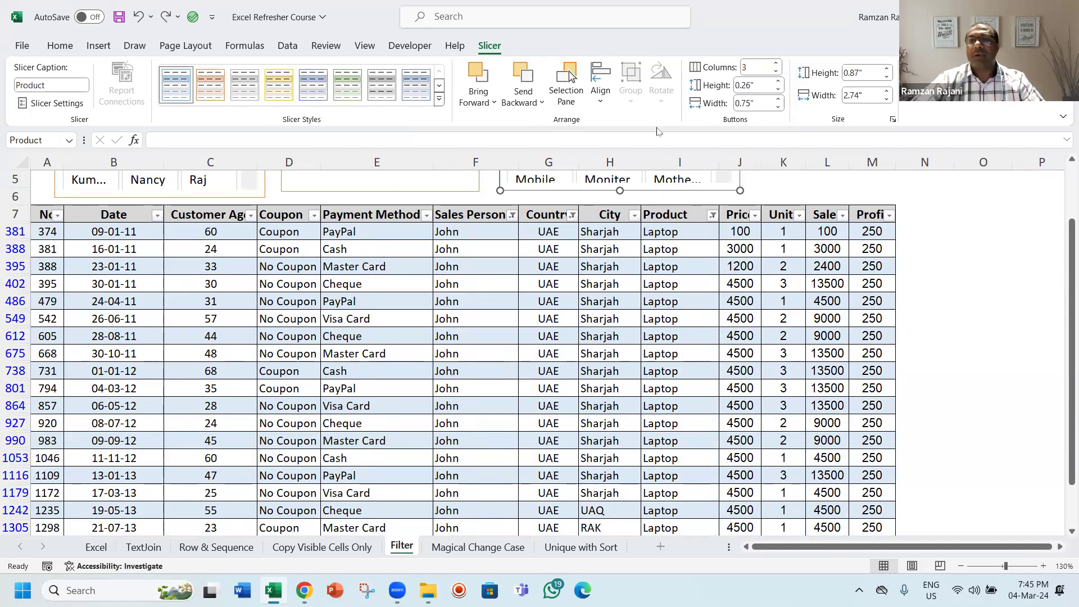
{"action": "key", "text": "ctrl+z"}
{"action": "key", "text": "ctrl+z"}
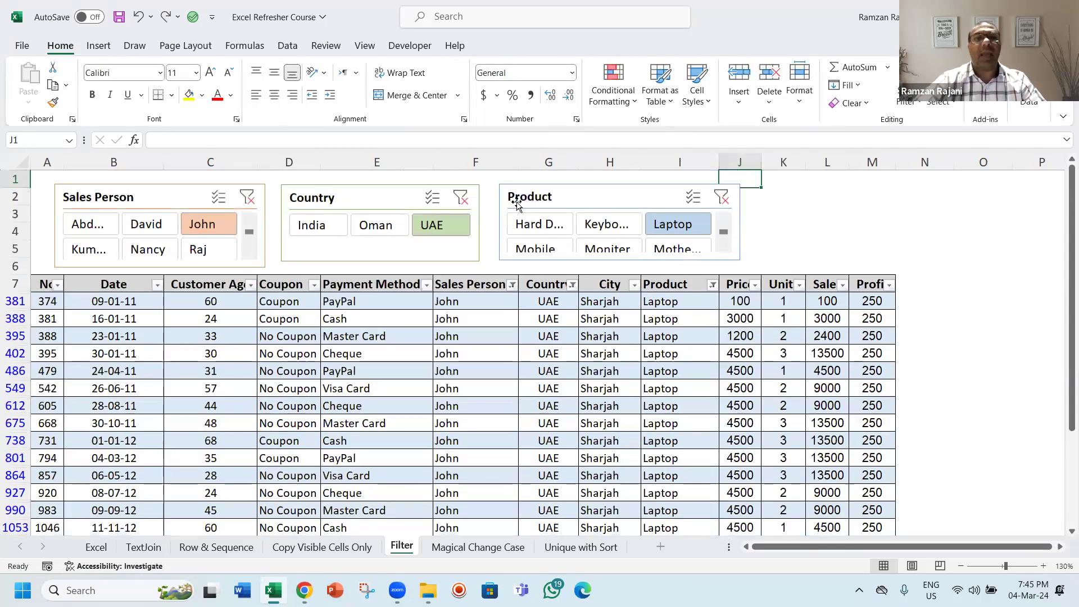
Step: Clear the filters on the Sales Person, Country and Product slicers
{"action": "left_click", "coordinate": [162, 198]}
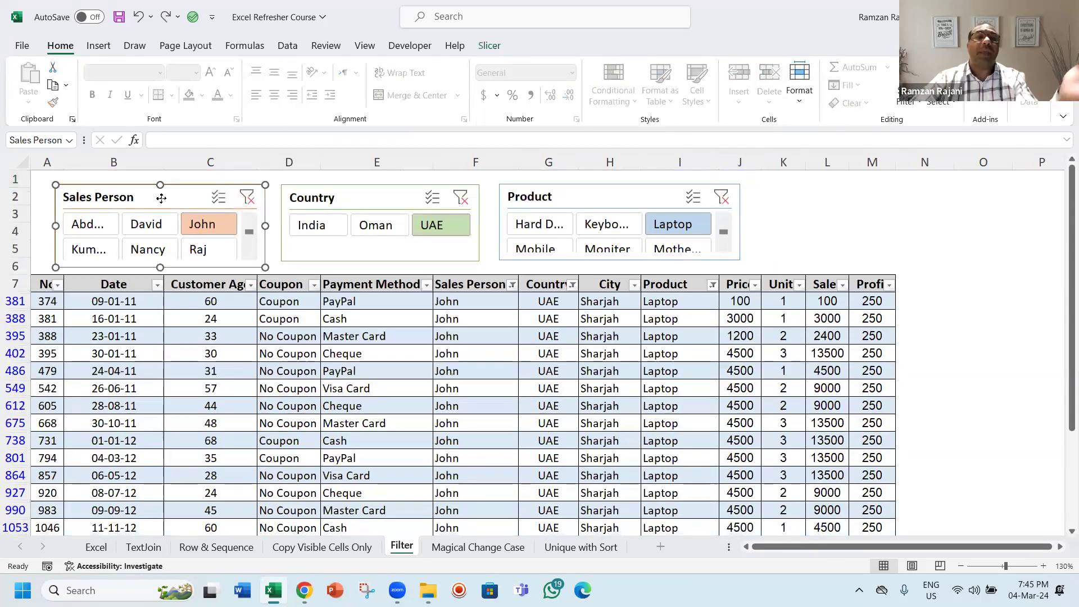
{"action": "left_click", "coordinate": [247, 194]}
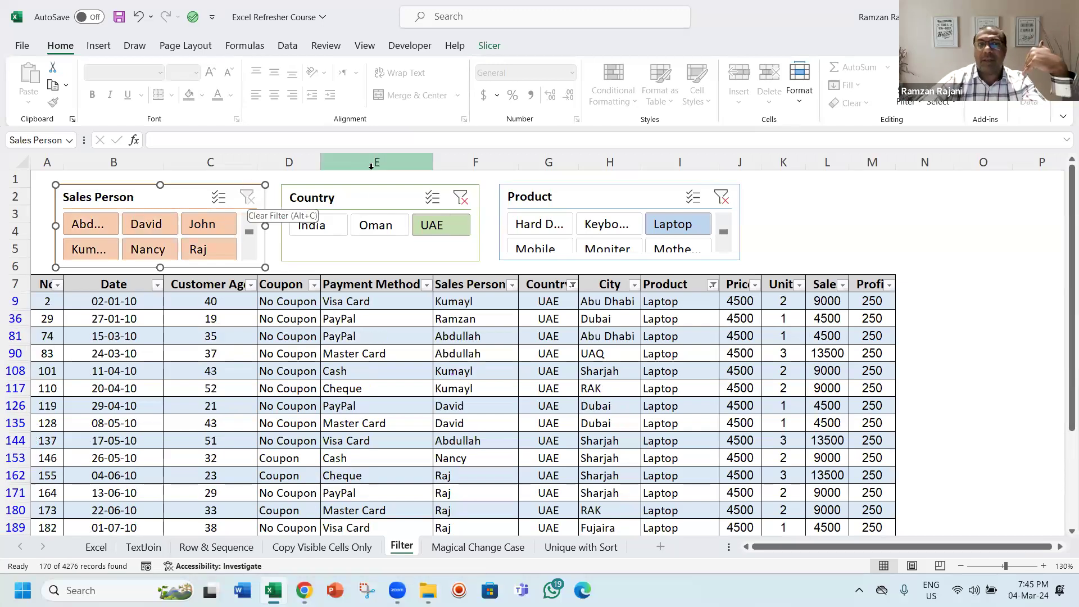
{"action": "left_click", "coordinate": [370, 207]}
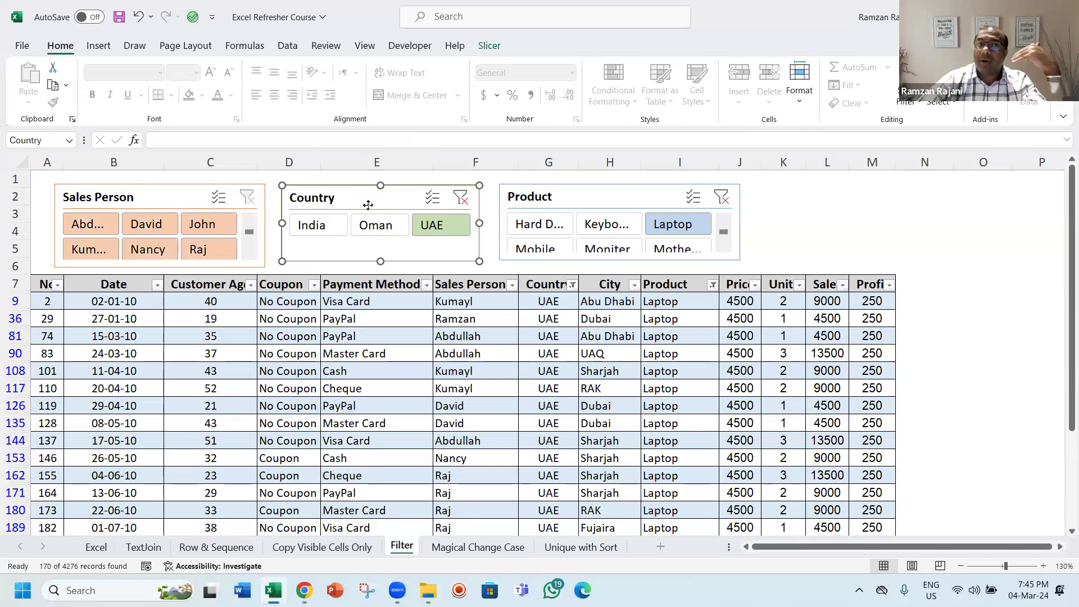
{"action": "left_click", "coordinate": [460, 199]}
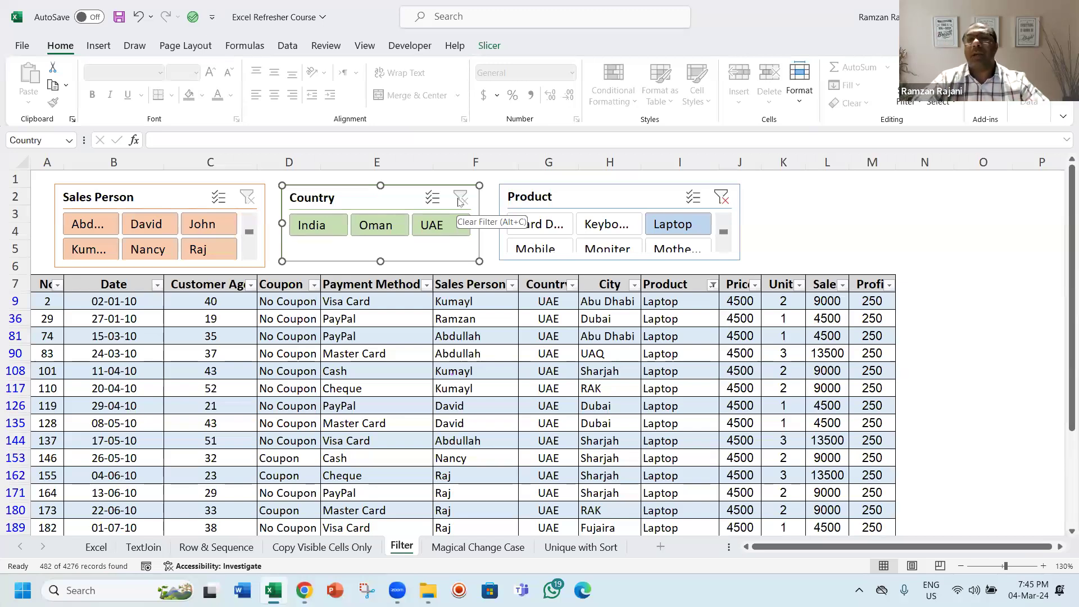
{"action": "left_click", "coordinate": [720, 198]}
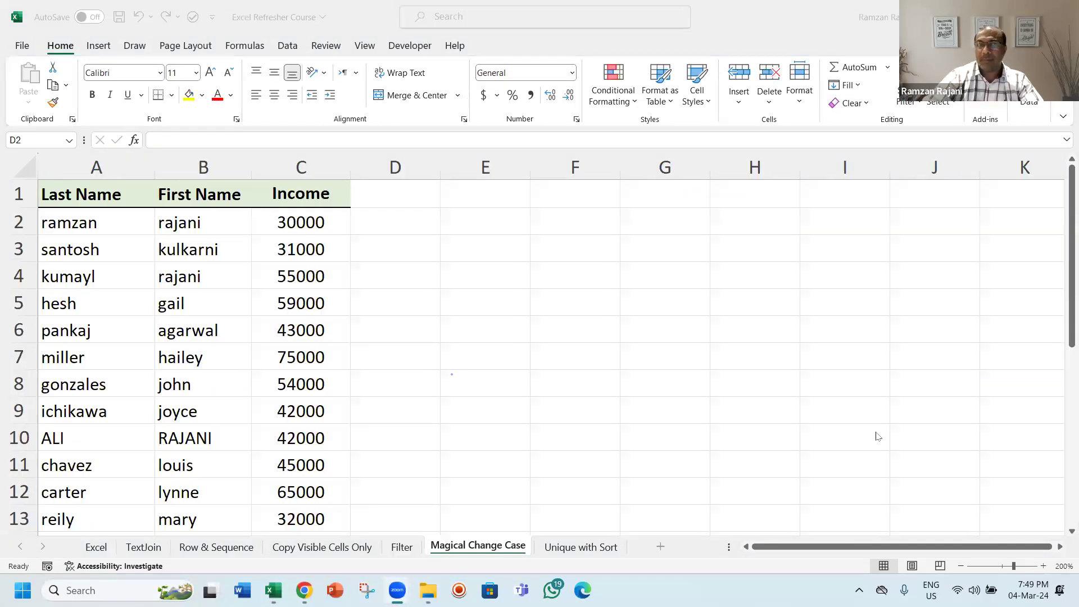
Step: Enter Flash Fill as a label in cell D2 of the Magical Change Case sheet, then clear it
{"action": "left_click", "coordinate": [391, 213]}
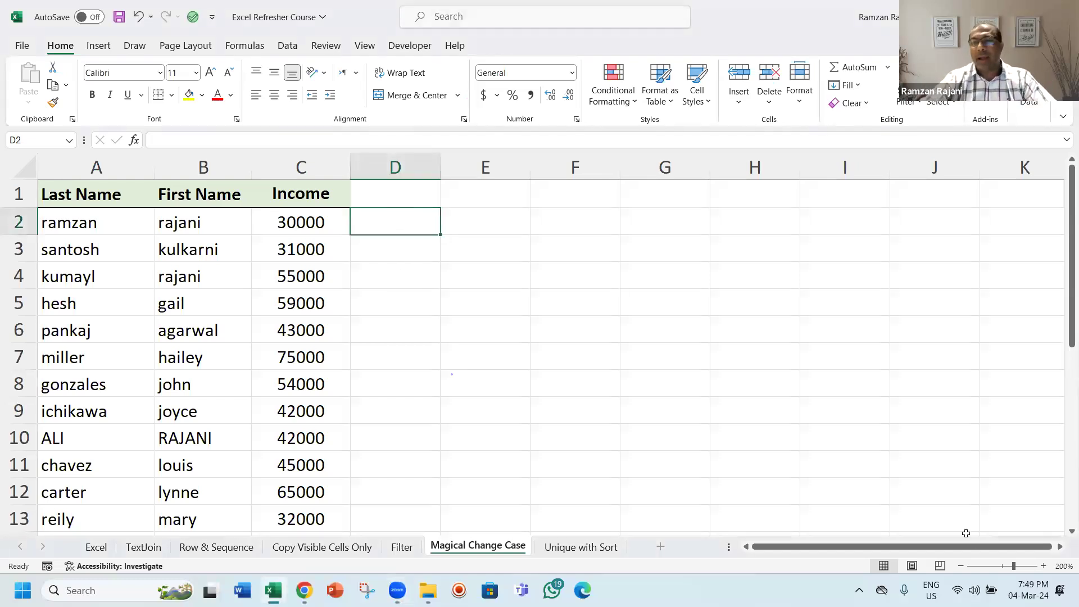
{"action": "left_click", "coordinate": [1044, 567]}
{"action": "left_click", "coordinate": [1044, 567]}
{"action": "left_click", "coordinate": [1044, 567]}
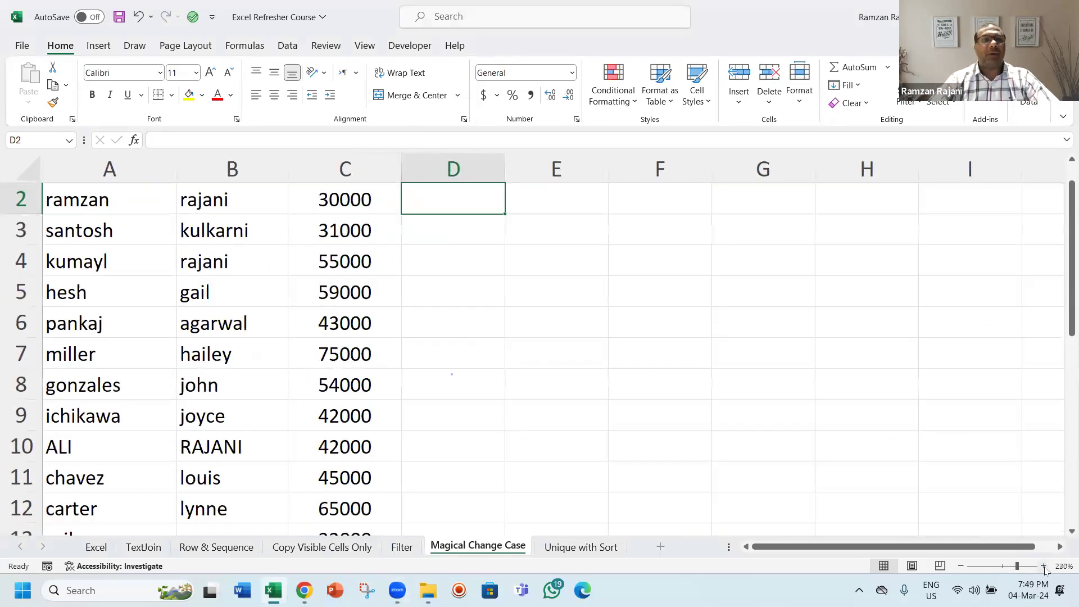
{"action": "key", "text": "Left"}
{"action": "key", "text": "Left"}
{"action": "key", "text": "Left"}
{"action": "key", "text": "Right"}
{"action": "key", "text": "Right"}
{"action": "key", "text": "Right"}
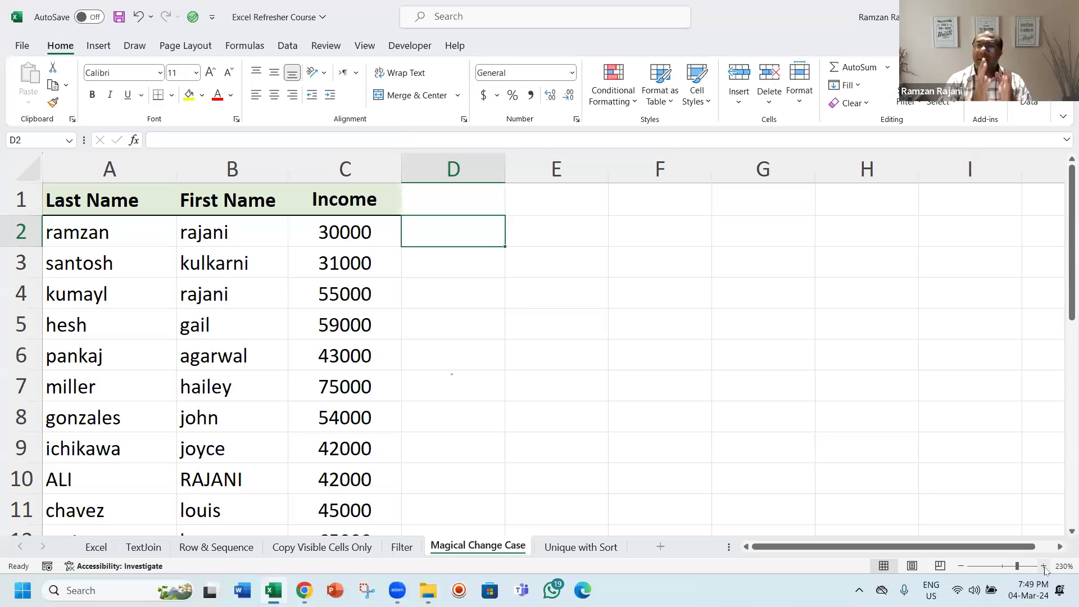
{"action": "type", "text": "F"}
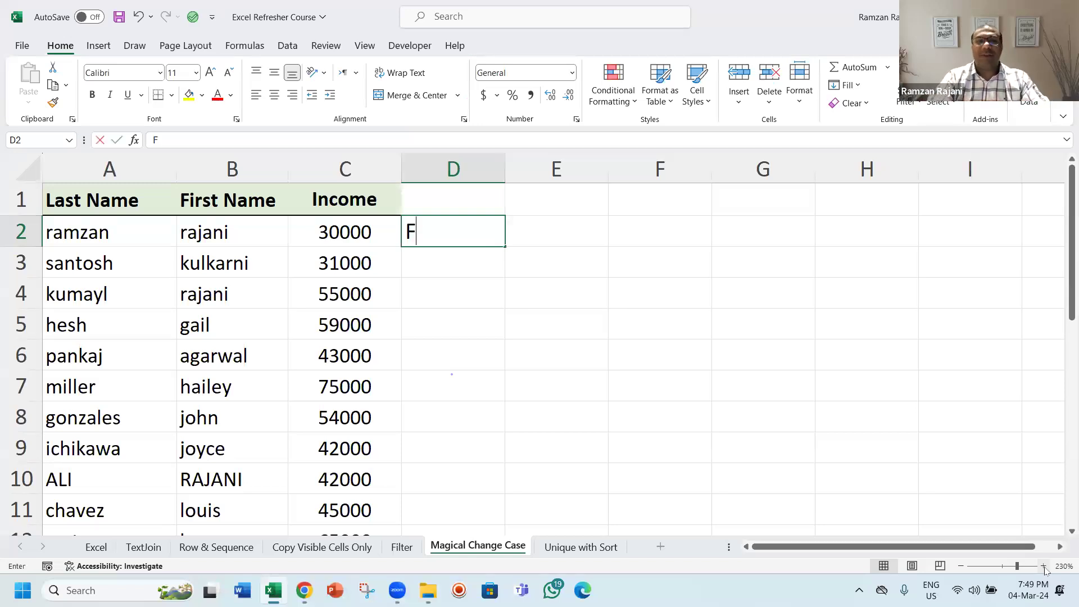
{"action": "type", "text": "lash Fill"}
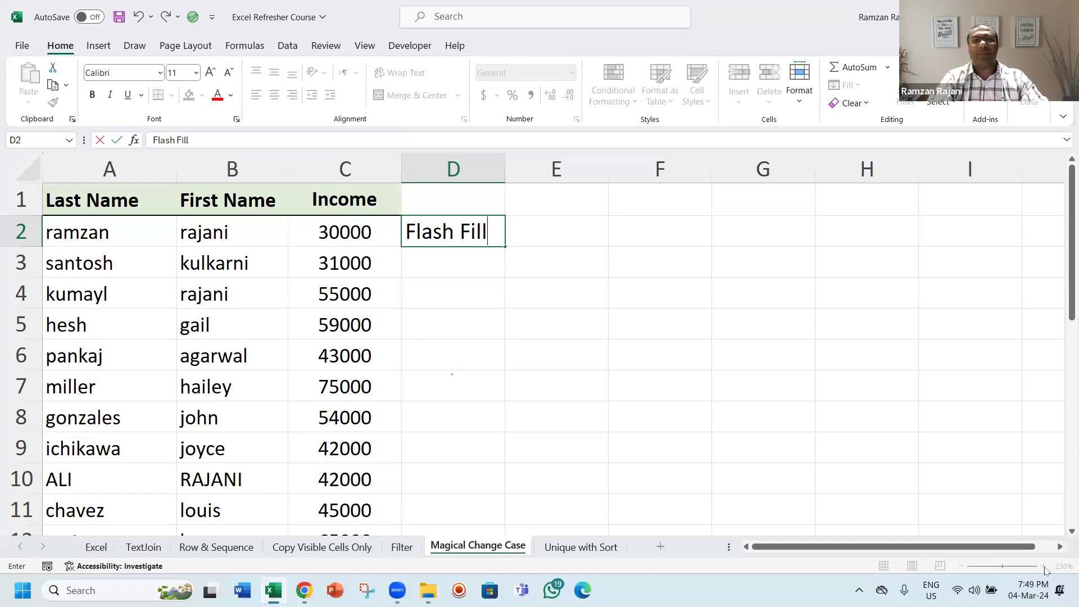
{"action": "key", "text": "Return"}
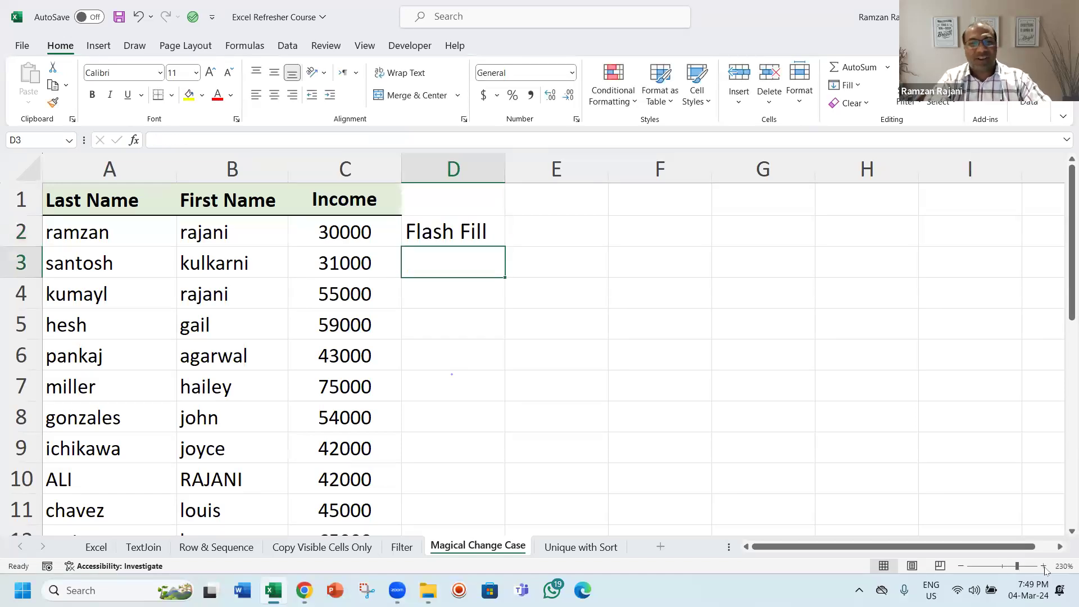
{"action": "key", "text": "Up"}
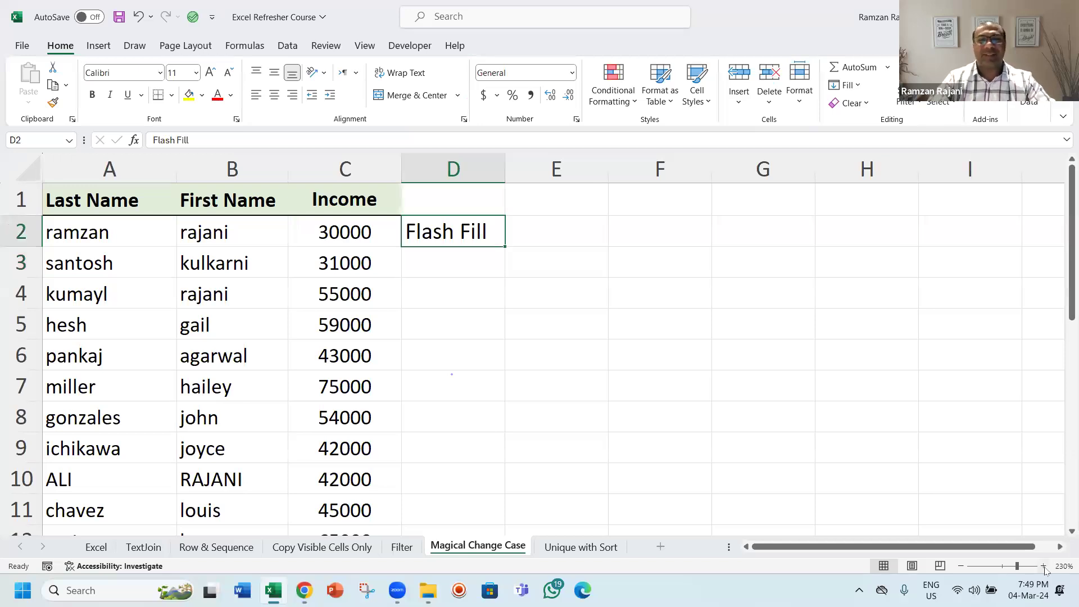
{"action": "key", "text": "Delete"}
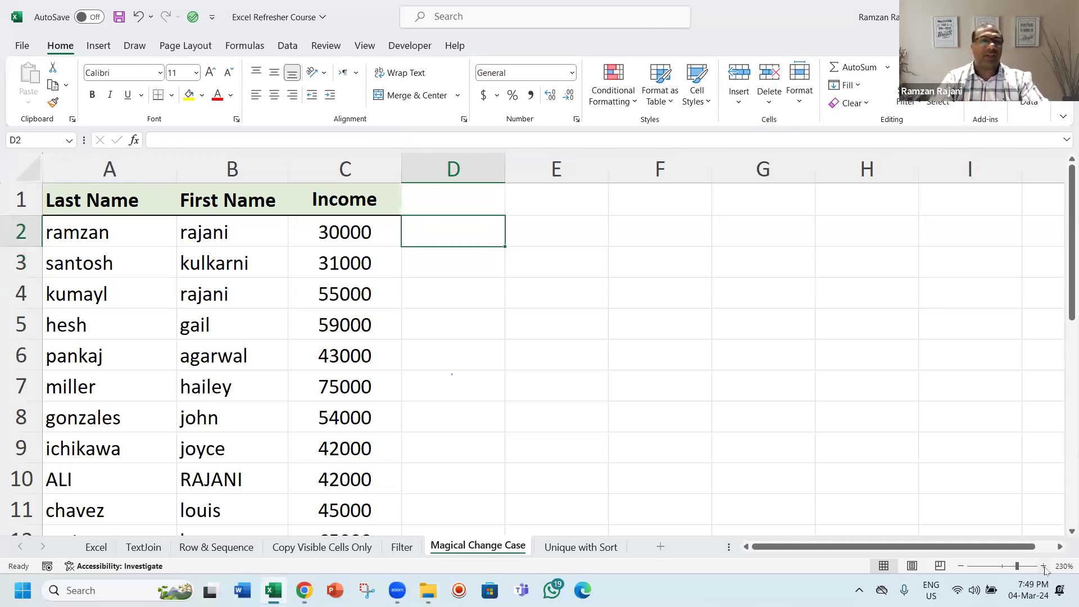
Step: Join the last and first names with a space in D2 using the formula =A2&" "&B2
{"action": "type", "text": "="}
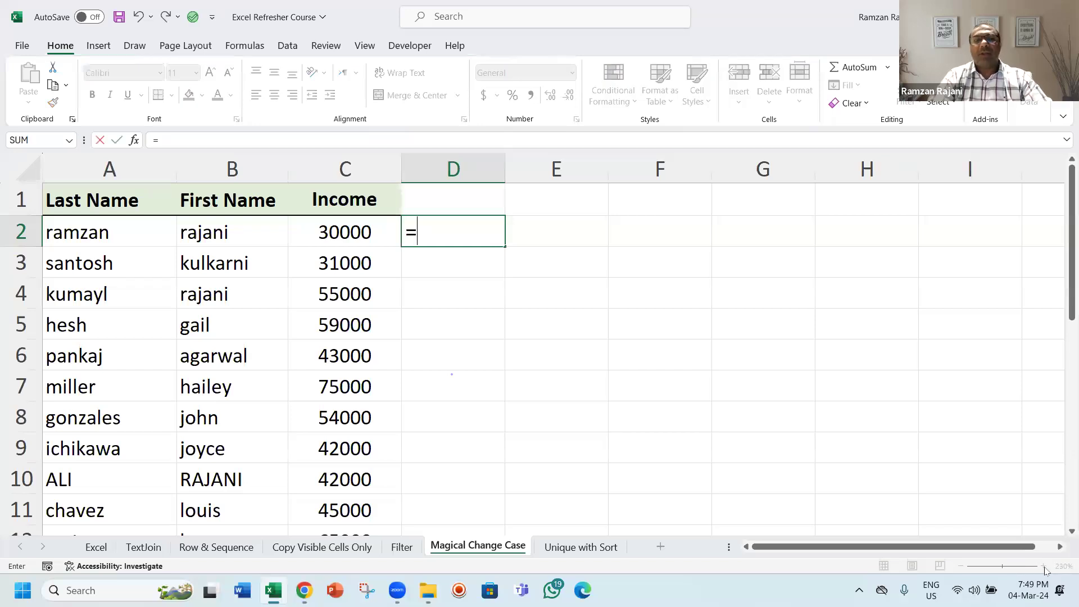
{"action": "key", "text": "Left"}
{"action": "key", "text": "Left"}
{"action": "key", "text": "Left"}
{"action": "type", "text": "&\" \"&"}
{"action": "key", "text": "Left"}
{"action": "key", "text": "Left"}
{"action": "key", "text": "Return"}
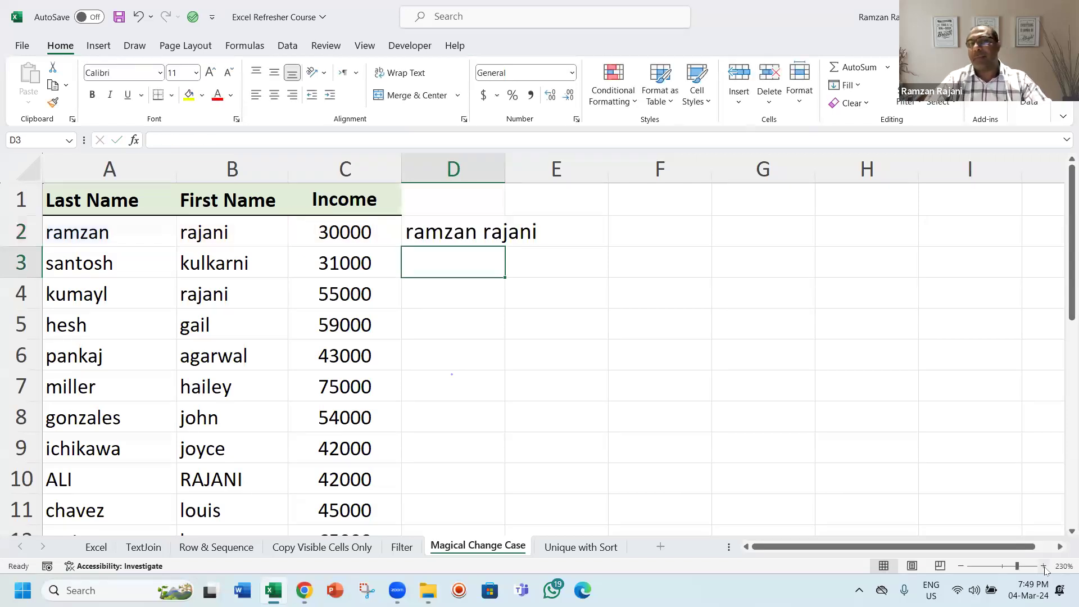
Step: Widen column D and wrap the D2 name formula in PROPER, giving =PROPER(A2&" "&B2)
{"action": "key", "text": "Up"}
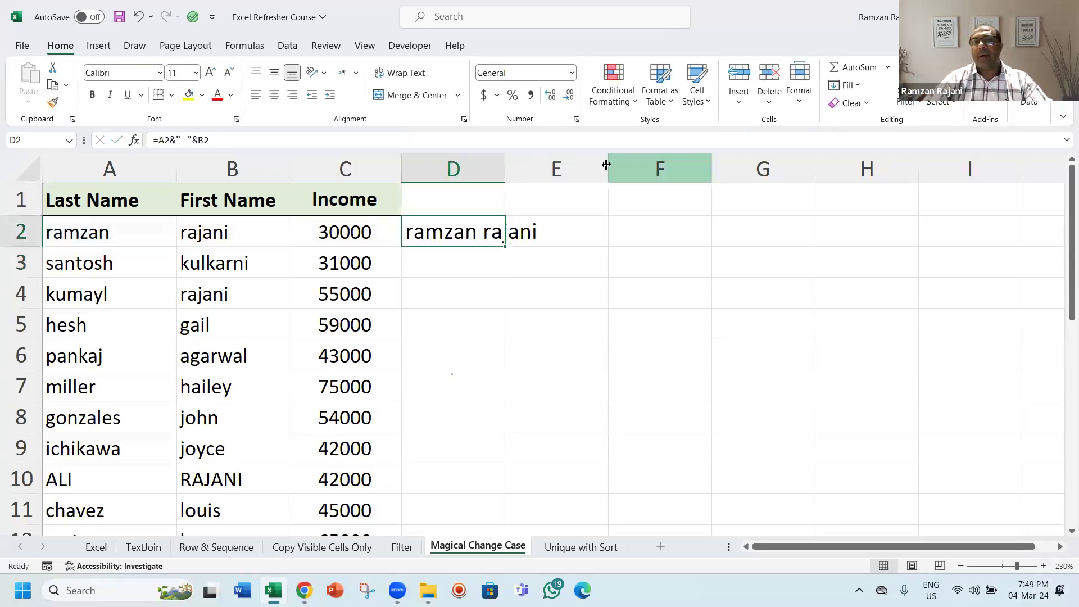
{"action": "left_click_drag", "start_coordinate": [506, 160], "coordinate": [562, 189]}
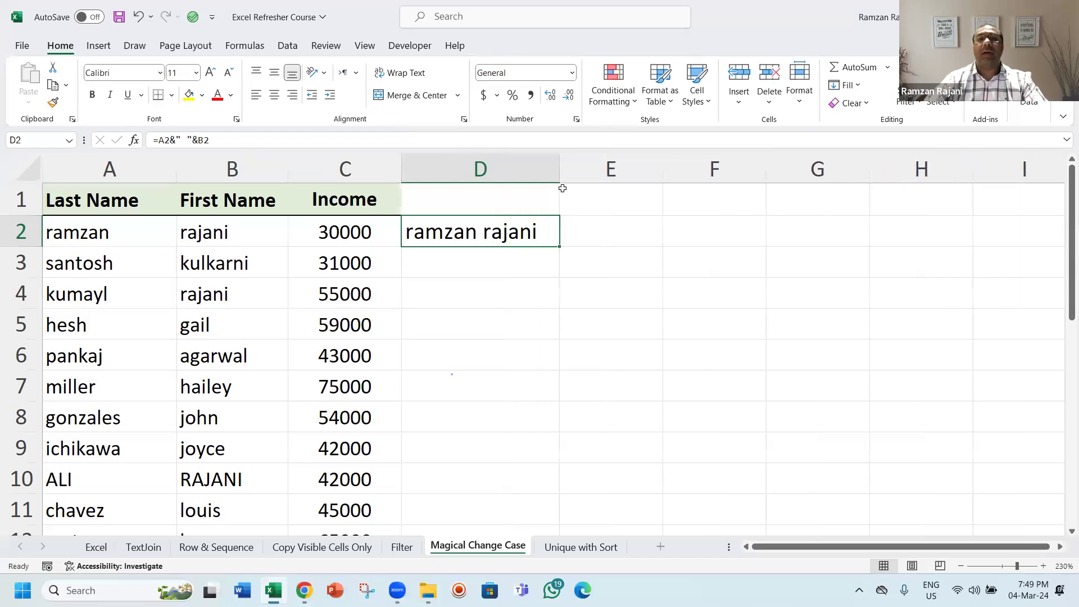
{"action": "key", "text": "F2"}
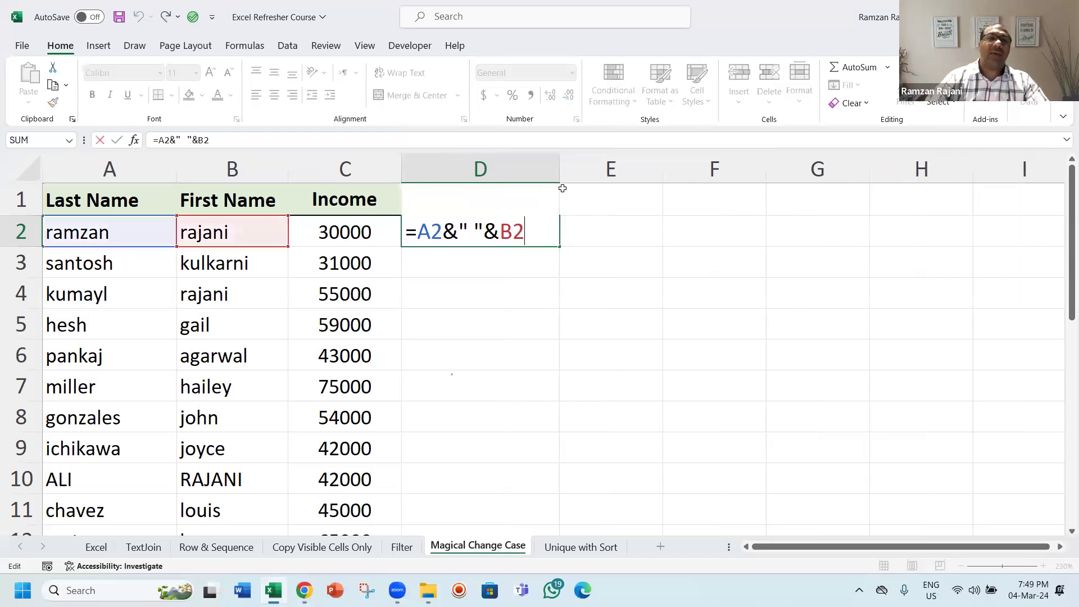
{"action": "key", "text": "Left"}
{"action": "key", "text": "Left"}
{"action": "key", "text": "Left"}
{"action": "key", "text": "Left"}
{"action": "key", "text": "Left"}
{"action": "key", "text": "Left"}
{"action": "key", "text": "Left"}
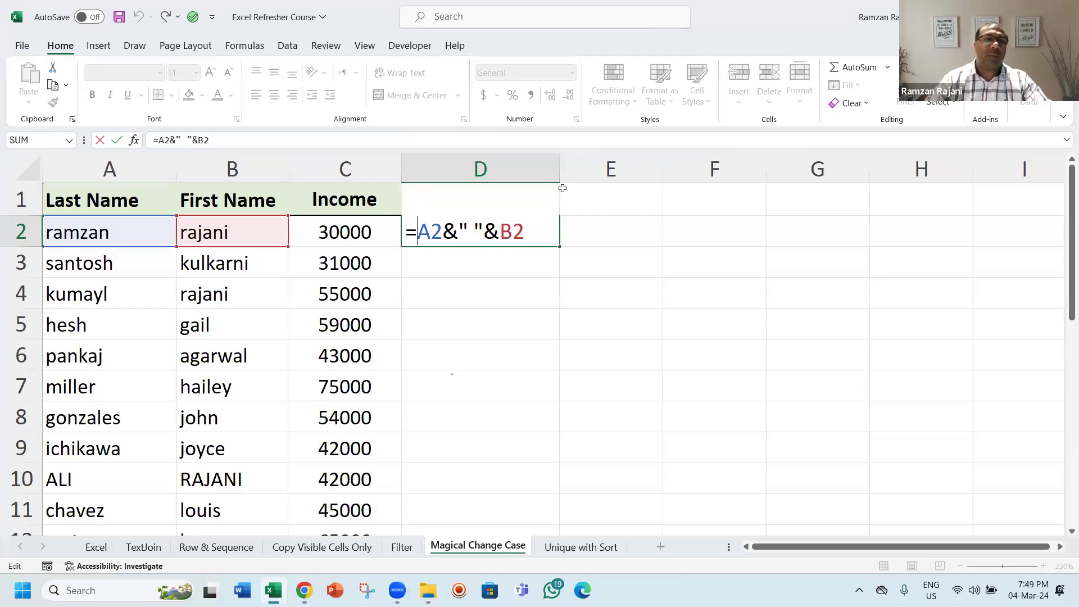
{"action": "type", "text": "pro"}
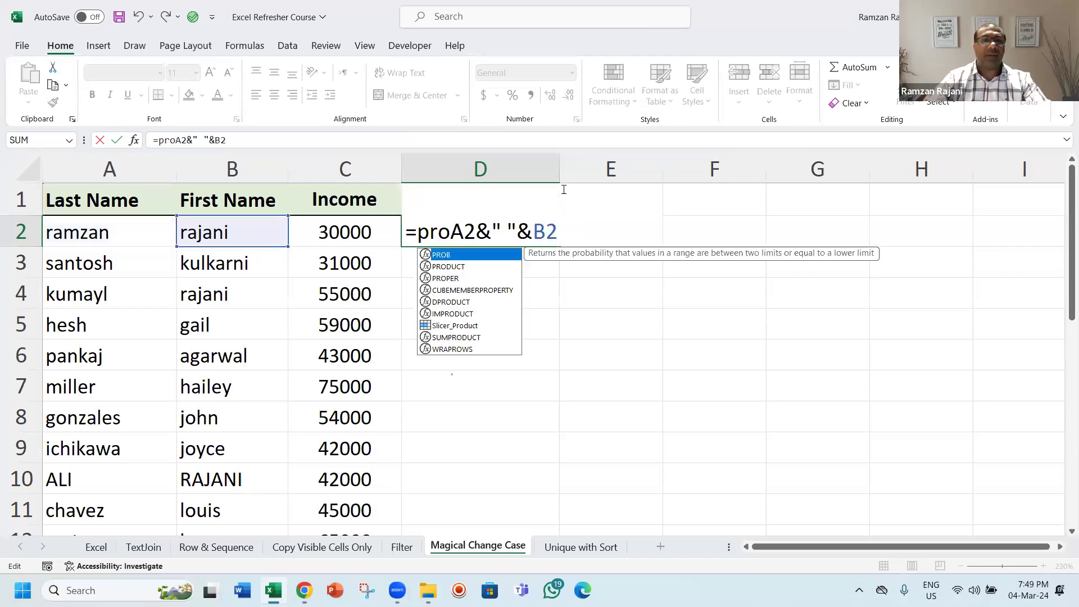
{"action": "key", "text": "Down"}
{"action": "key", "text": "Down"}
{"action": "key", "text": "Tab"}
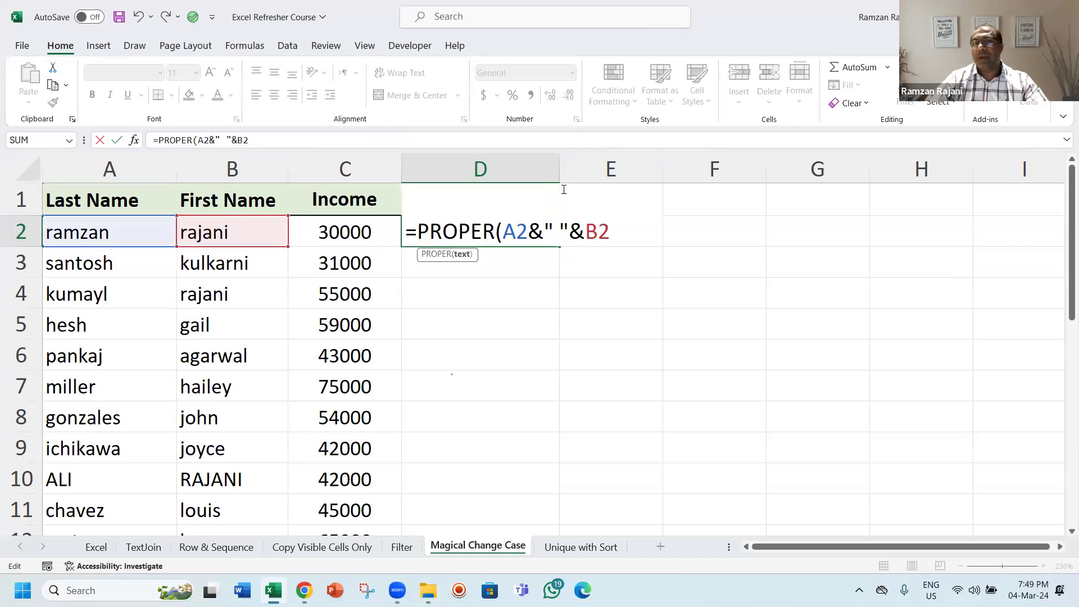
{"action": "type", "text": ")"}
{"action": "key", "text": "Return"}
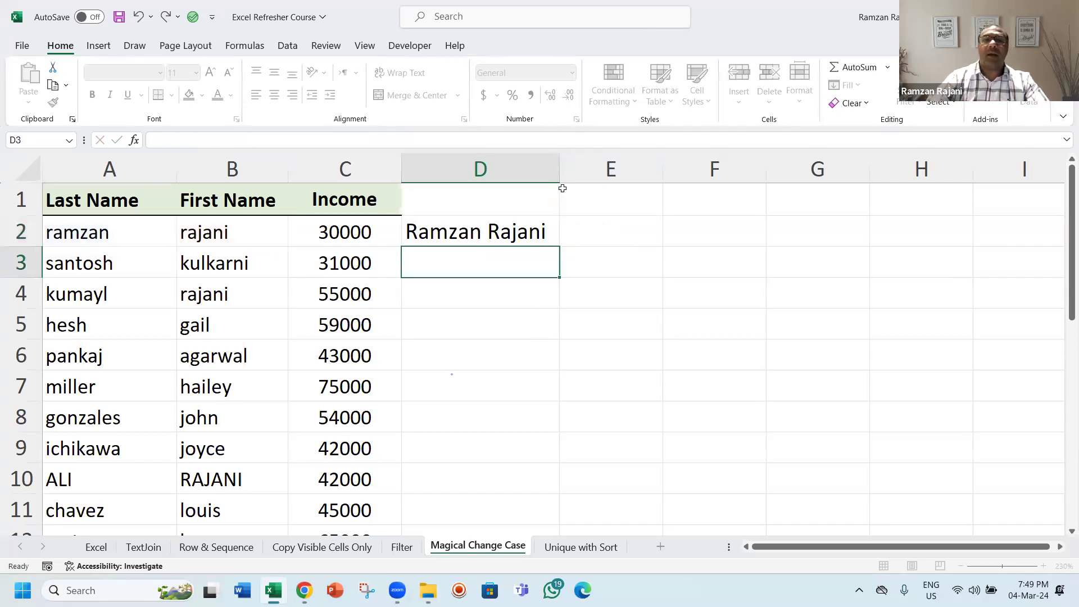
Step: Fill the PROPER formula from D2 down column D and widen the column further
{"action": "key", "text": "Up"}
{"action": "double_click", "coordinate": [560, 245]}
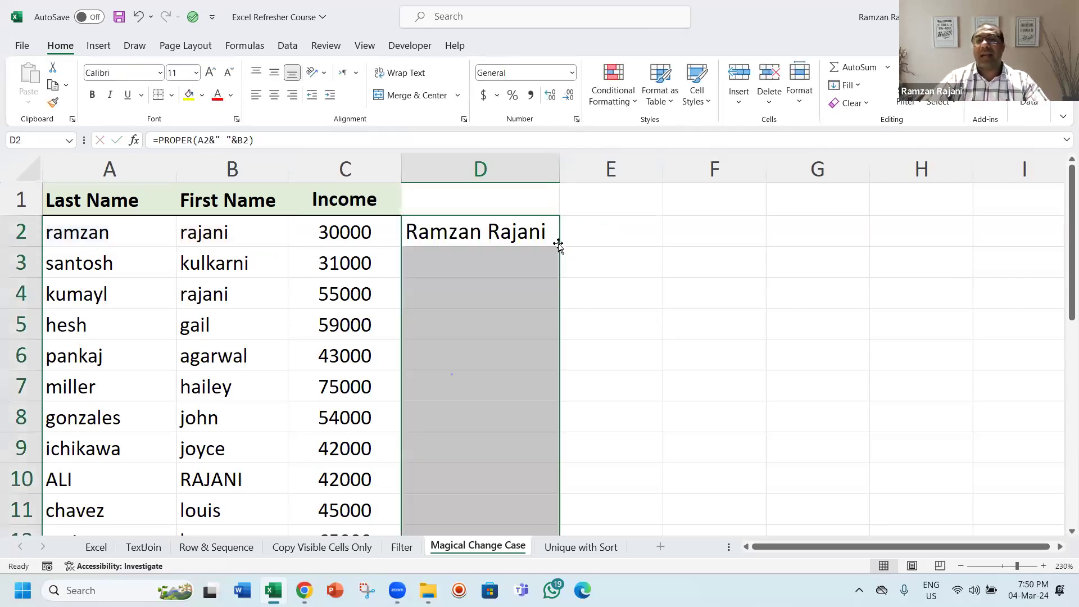
{"action": "left_click_drag", "start_coordinate": [554, 162], "coordinate": [594, 163]}
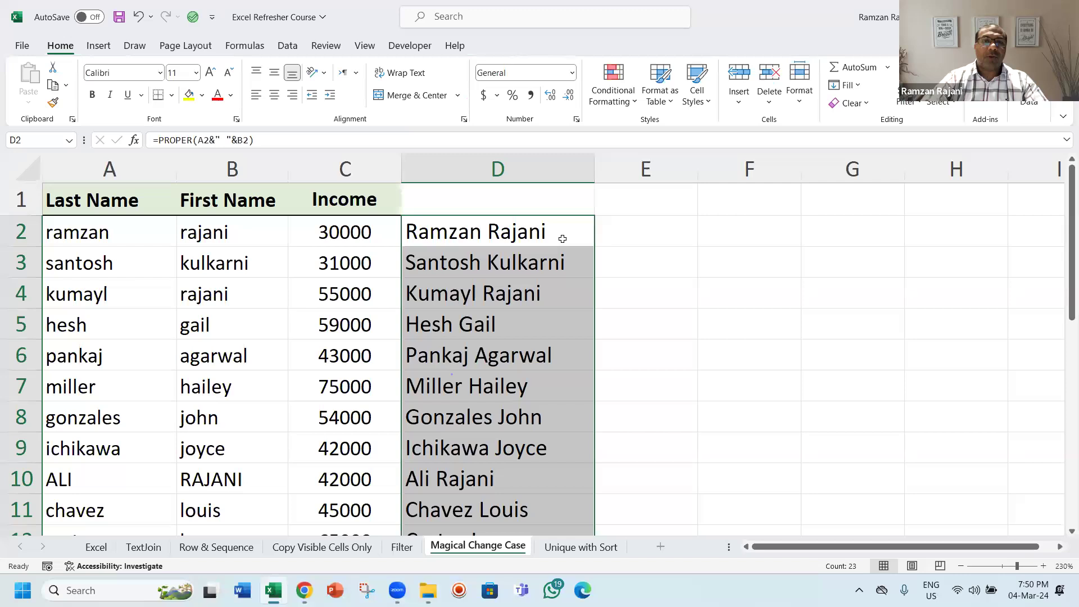
Step: Add extra trailing spaces to the last names in cells A2, A4 and A6
{"action": "double_click", "coordinate": [561, 236]}
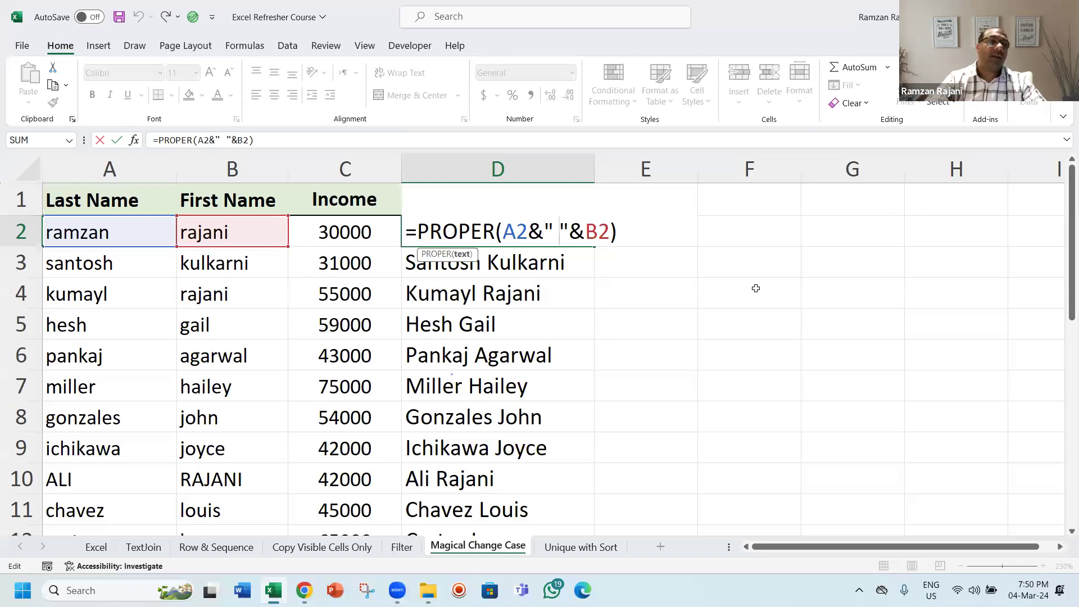
{"action": "key", "text": "ctrl+Return"}
{"action": "key", "text": "Left"}
{"action": "key", "text": "Left"}
{"action": "key", "text": "Left"}
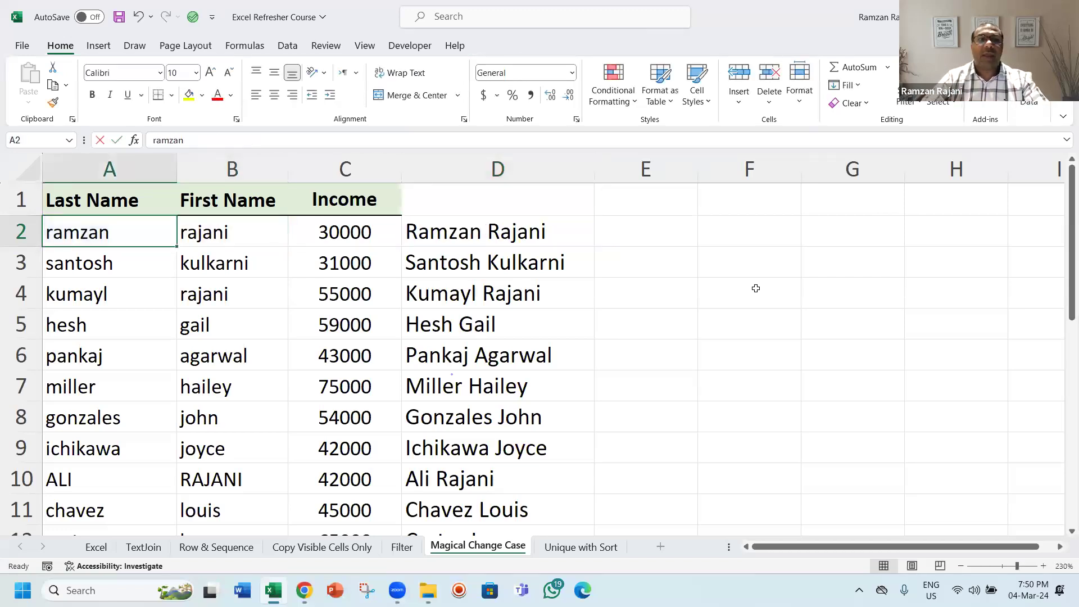
{"action": "key", "text": "F2"}
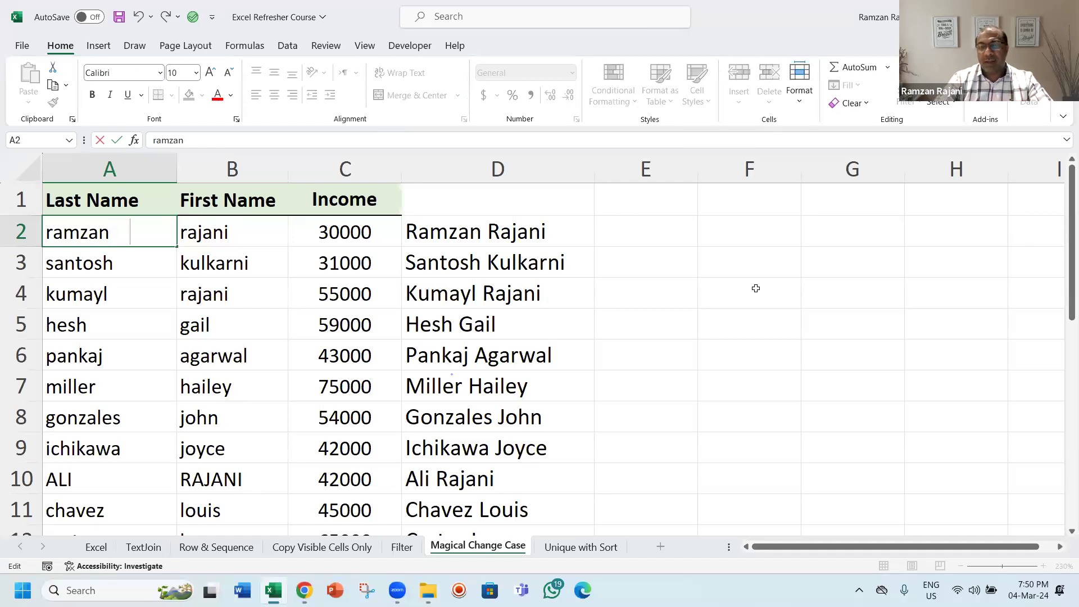
{"action": "key", "text": "Return"}
{"action": "key", "text": "Down"}
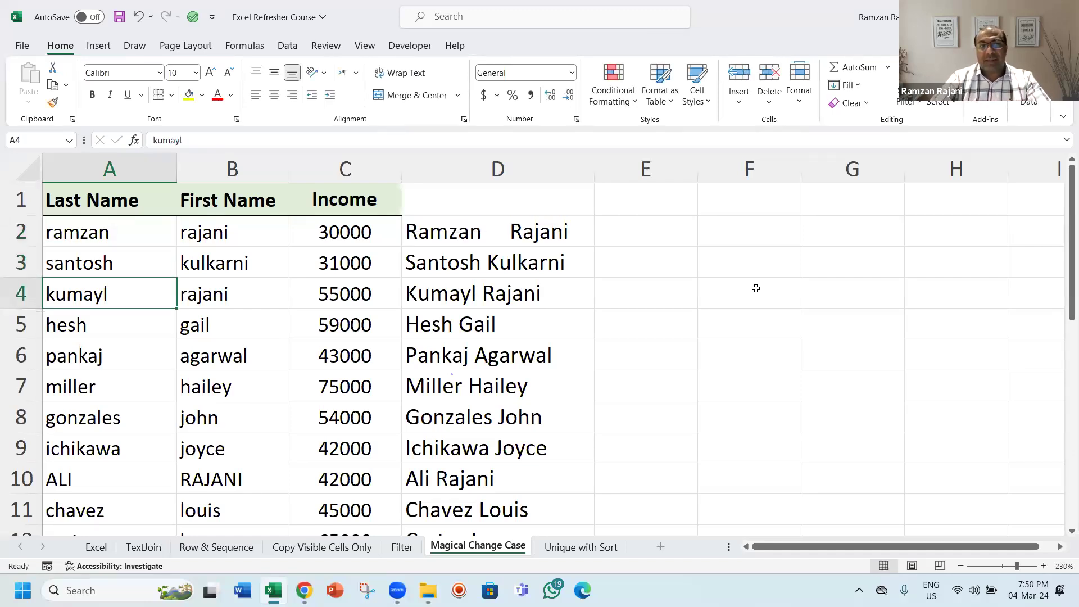
{"action": "key", "text": "F2"}
{"action": "key", "text": "Return"}
{"action": "key", "text": "Down"}
{"action": "key", "text": "F2"}
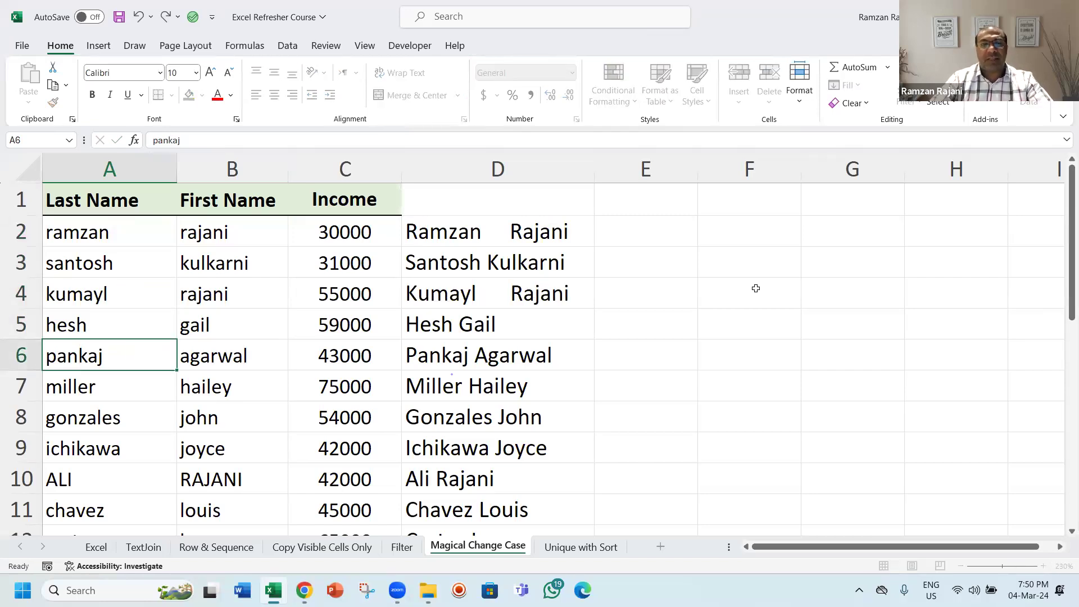
{"action": "key", "text": "Return"}
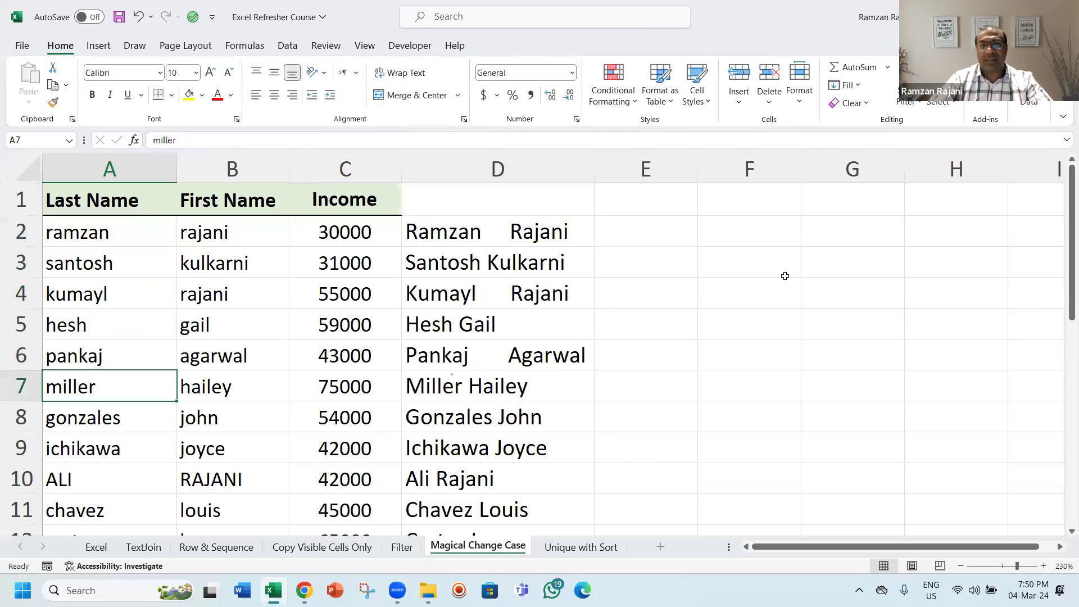
Step: Wrap the D2 concatenation in TRIM inside PROPER, then fill the formula down column D
{"action": "left_click", "coordinate": [507, 238]}
{"action": "double_click", "coordinate": [507, 238]}
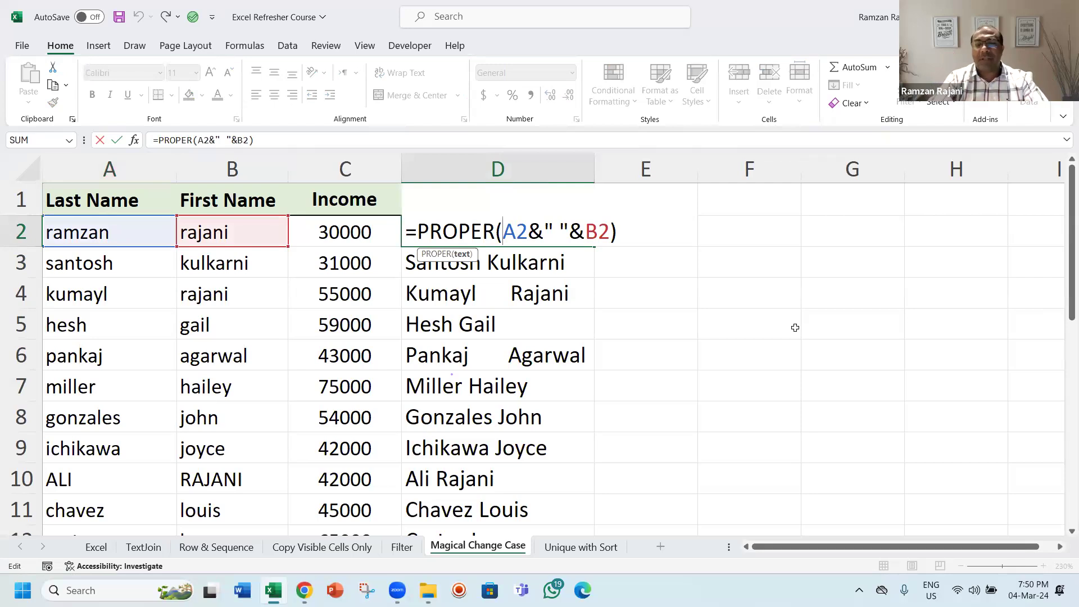
{"action": "type", "text": "tri"}
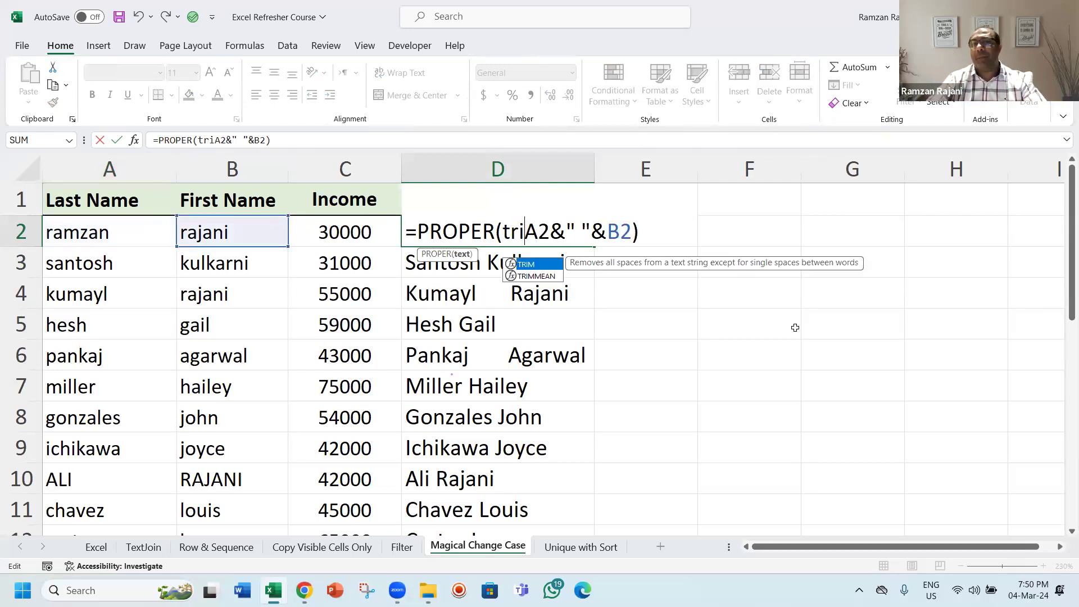
{"action": "key", "text": "Tab"}
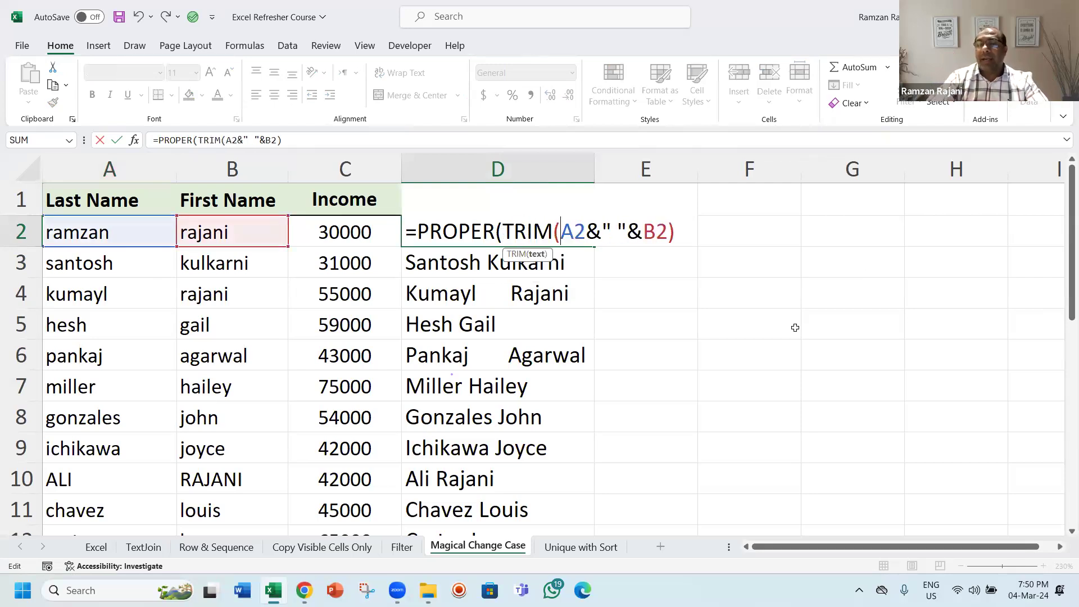
{"action": "key", "text": "Return"}
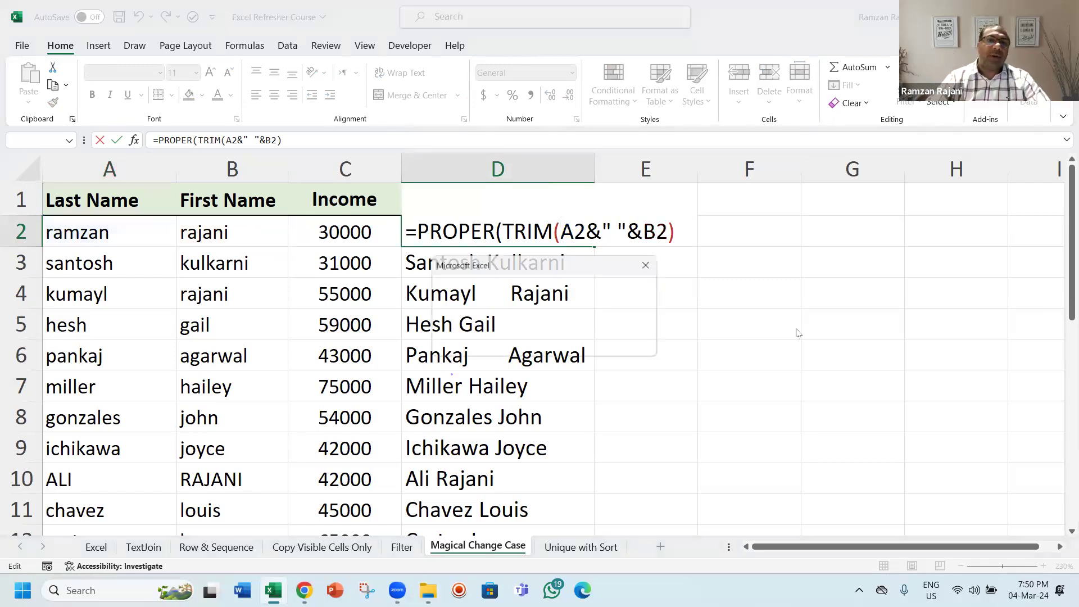
{"action": "key", "text": "Return"}
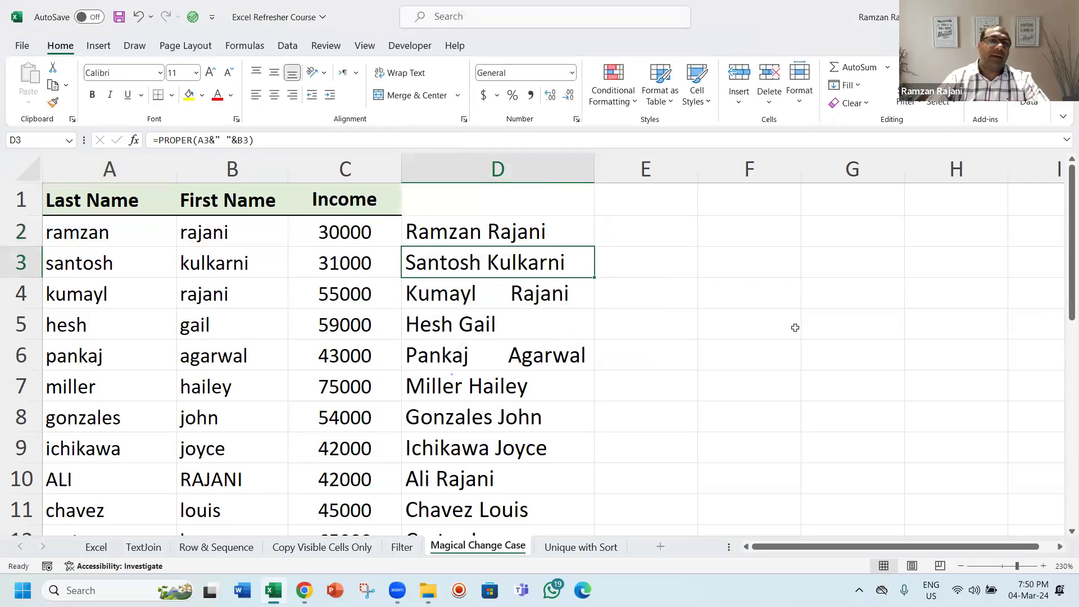
{"action": "key", "text": "Up"}
{"action": "double_click", "coordinate": [596, 247]}
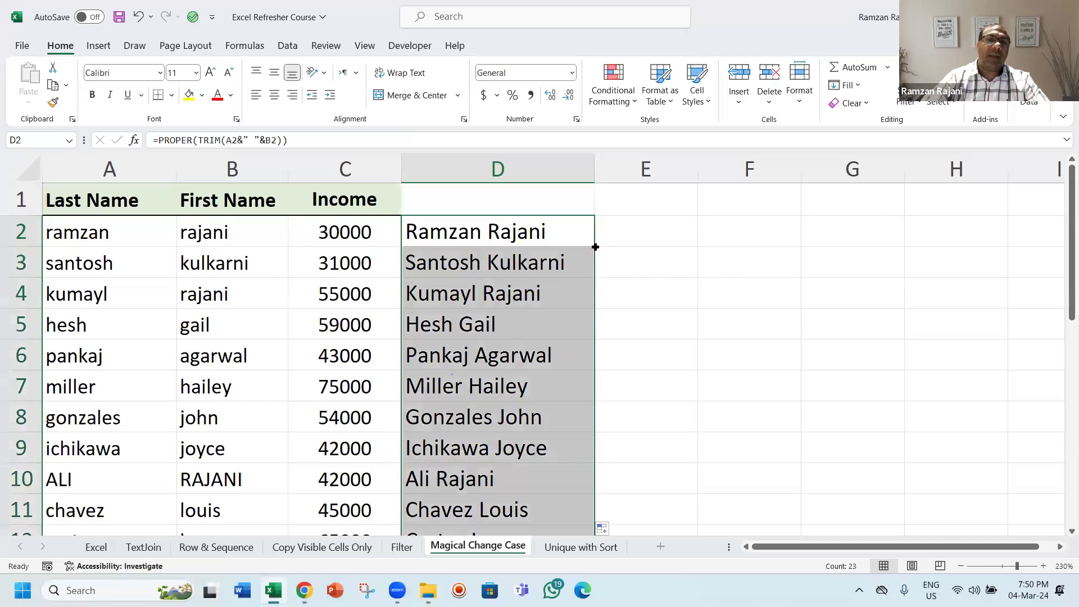
Step: Try inserting LEFT(A2,1) inside the TRIM in D2, then undo that change
{"action": "double_click", "coordinate": [558, 235]}
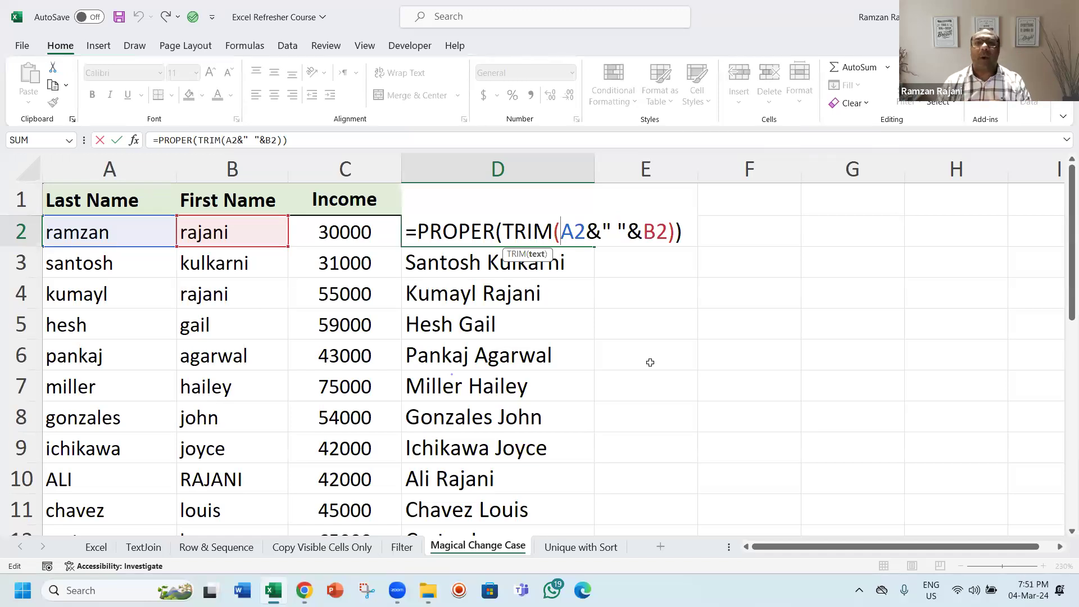
{"action": "type", "text": "lef"}
{"action": "key", "text": "Tab"}
{"action": "type", "text": ",1)"}
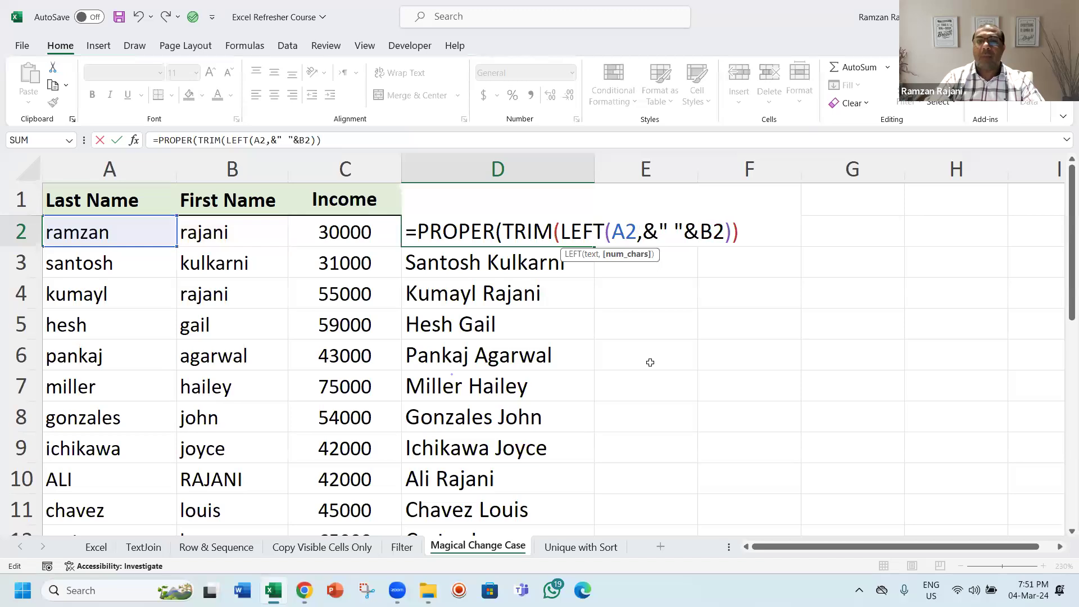
{"action": "key", "text": "Return"}
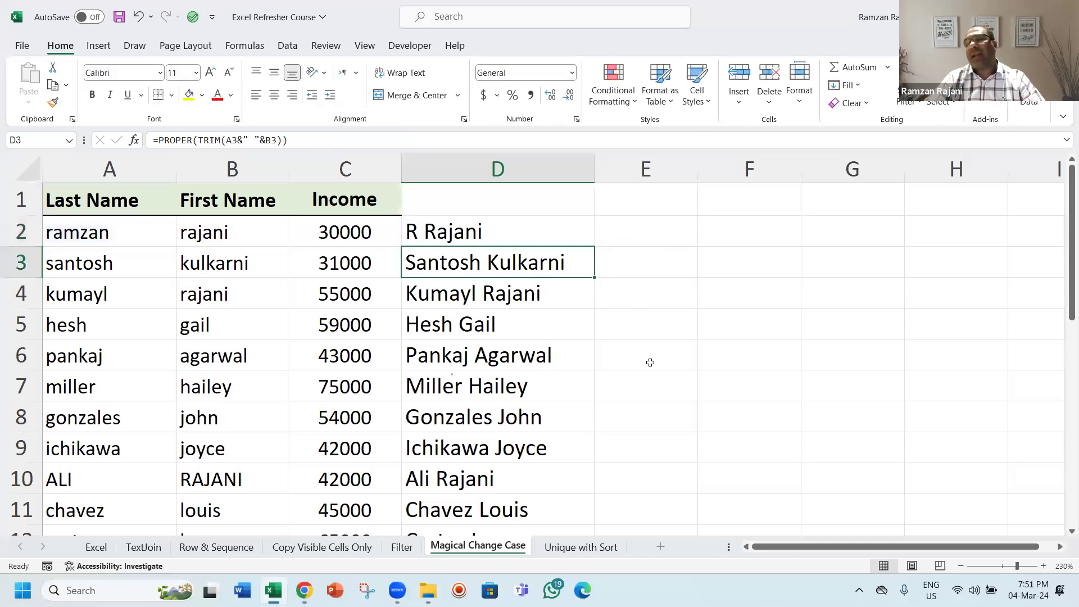
{"action": "key", "text": "ctrl+z"}
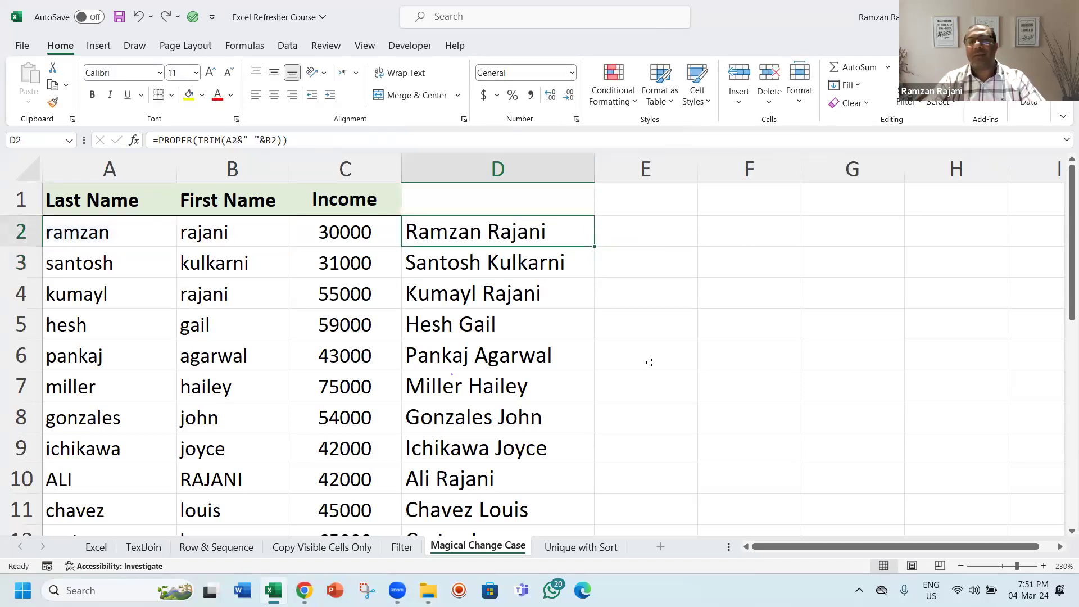
Step: Open the D2 formula for editing
{"action": "key", "text": "F2"}
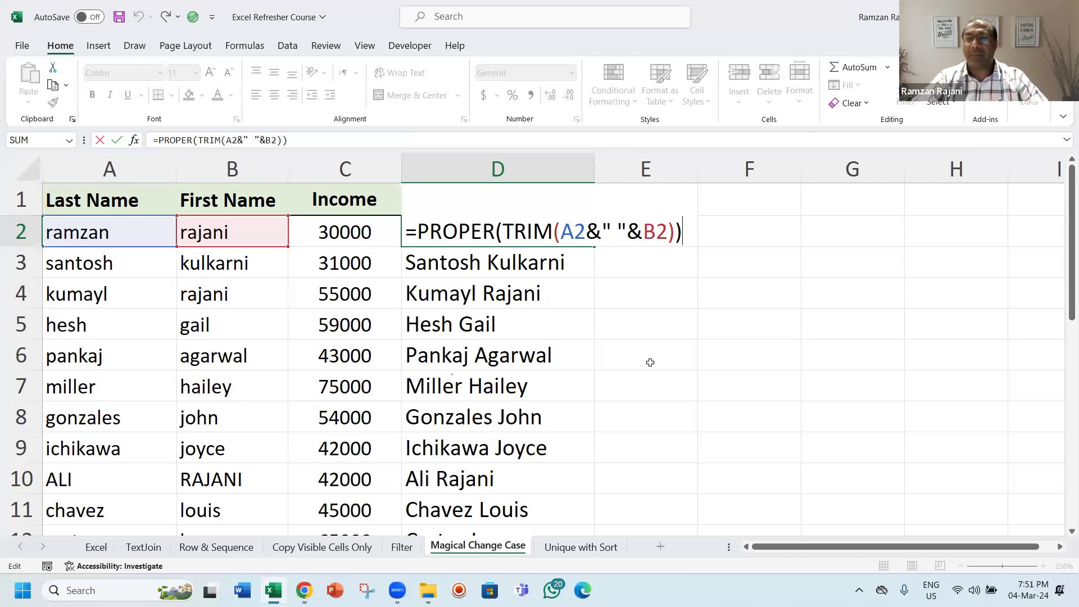
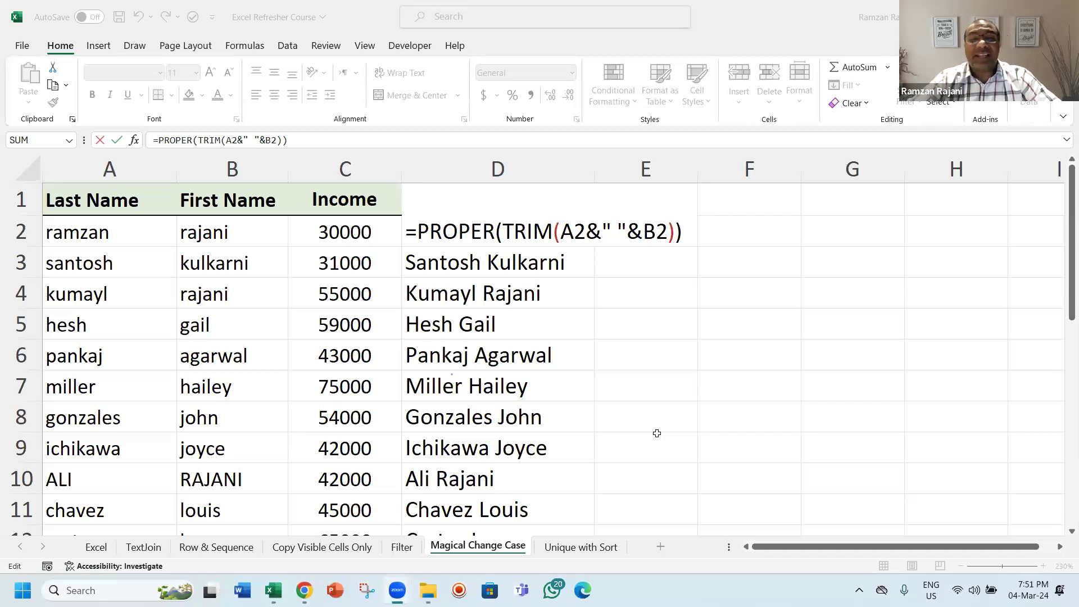
Step: Commit the D2 formula, clear the filled results in column D, then undo the deletion
{"action": "left_click", "coordinate": [516, 237]}
{"action": "key", "text": "ctrl+Return"}
{"action": "key", "text": "ctrl+shift+Down"}
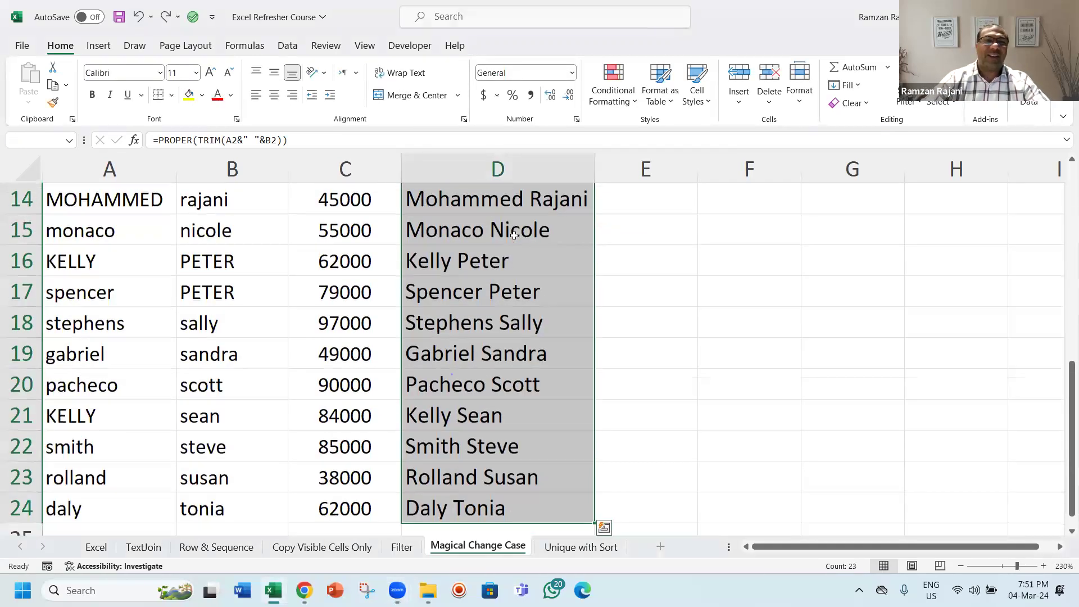
{"action": "key", "text": "Delete"}
{"action": "key", "text": "ctrl+z"}
Step: Review the D2 formula in edit mode and confirm it unchanged
{"action": "left_click", "coordinate": [515, 235]}
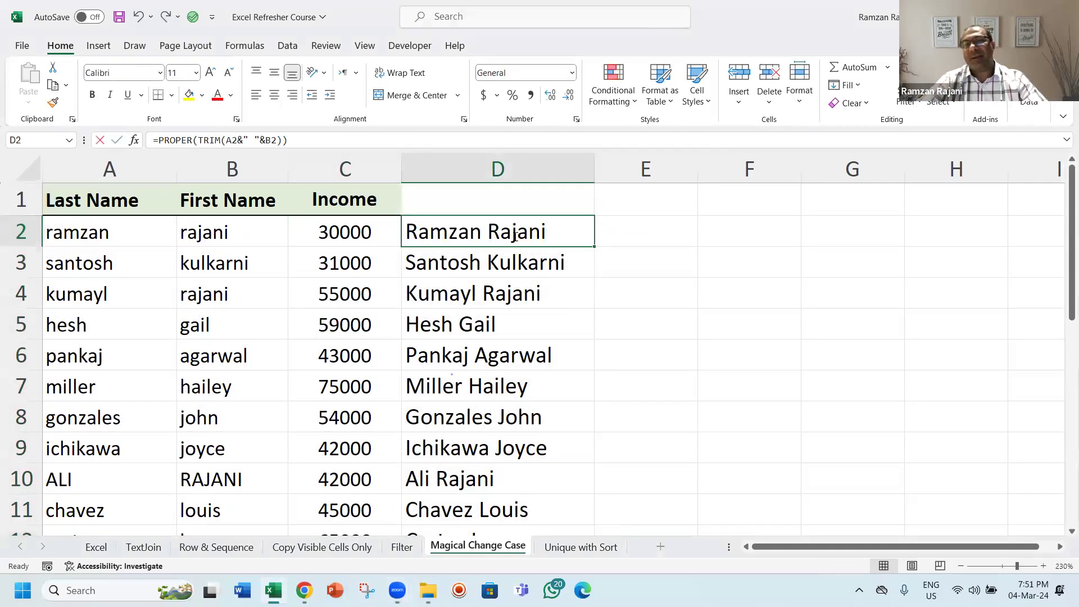
{"action": "key", "text": "F2"}
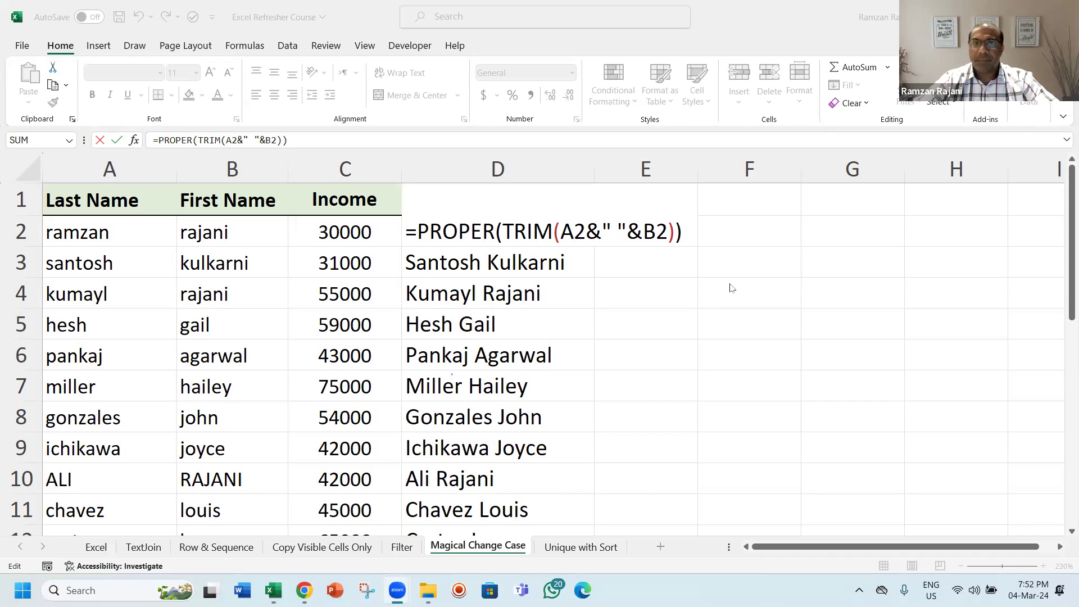
{"action": "left_click", "coordinate": [615, 230]}
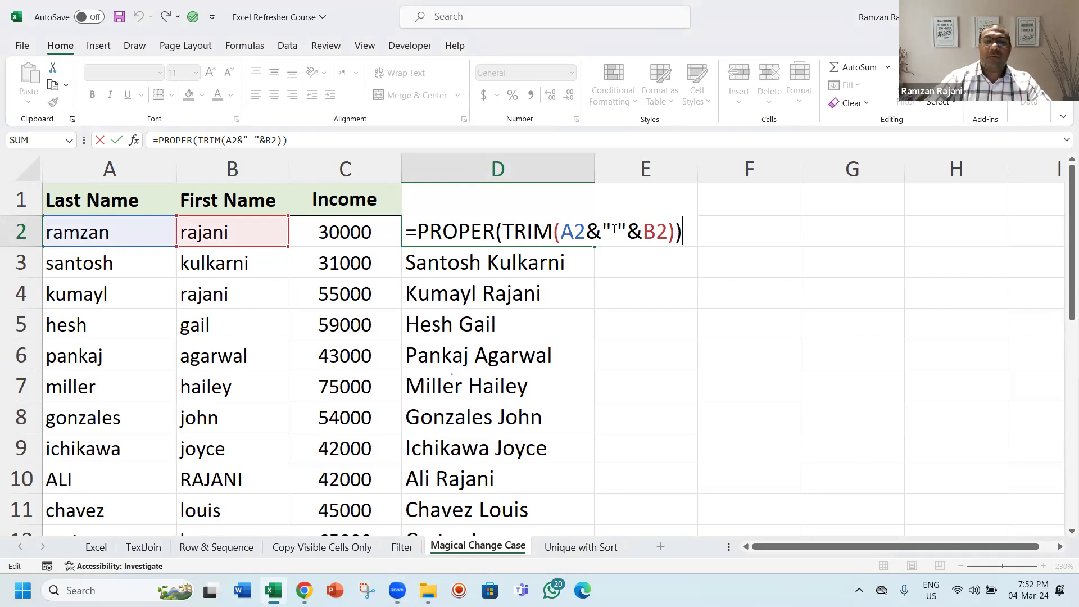
{"action": "key", "text": "Return"}
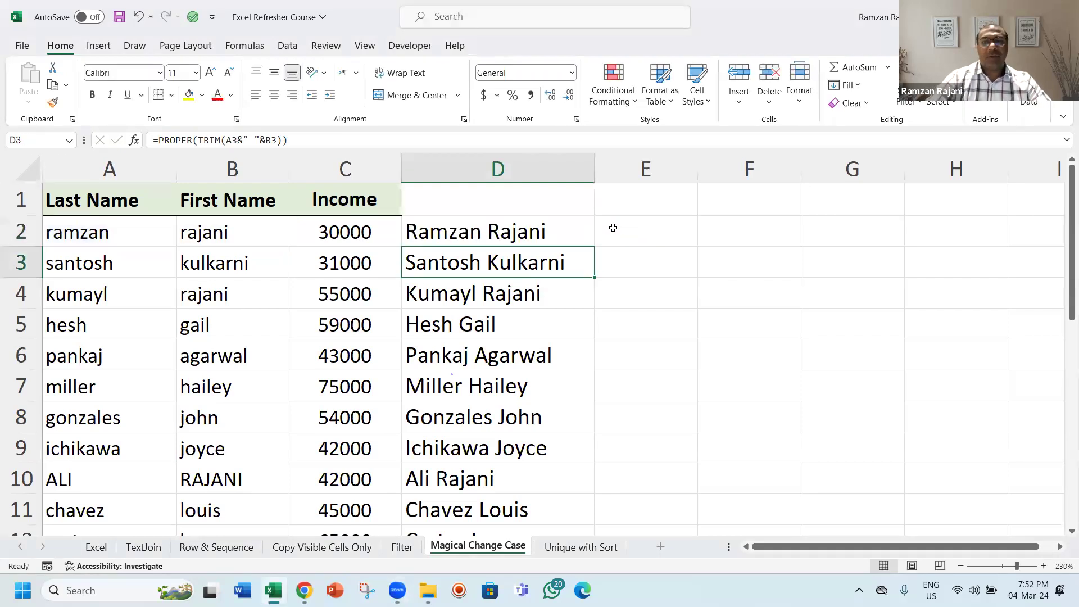
Step: Switch to the Unique with Sort sheet, zoom in and browse the Nationality column down to its last rows
{"action": "key", "text": "ctrl+Page_Down"}
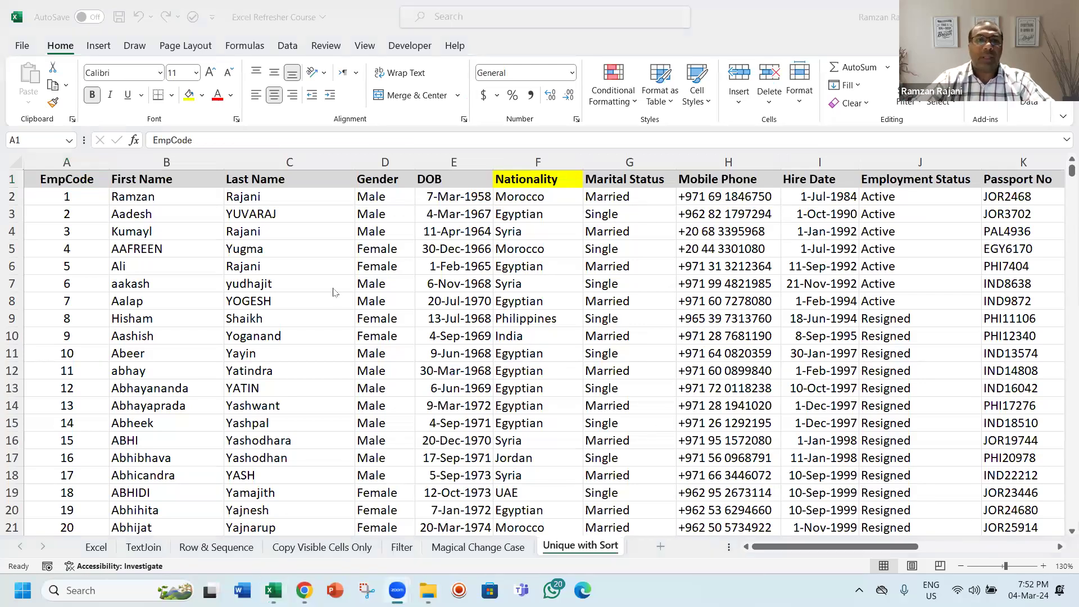
{"action": "left_click", "coordinate": [545, 210]}
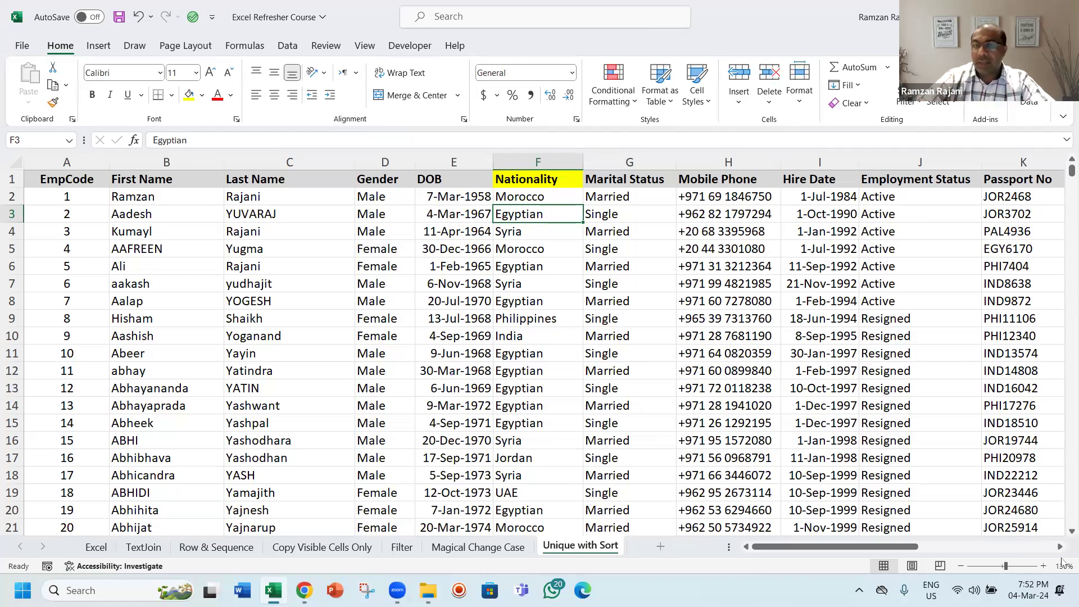
{"action": "left_click", "coordinate": [1044, 566]}
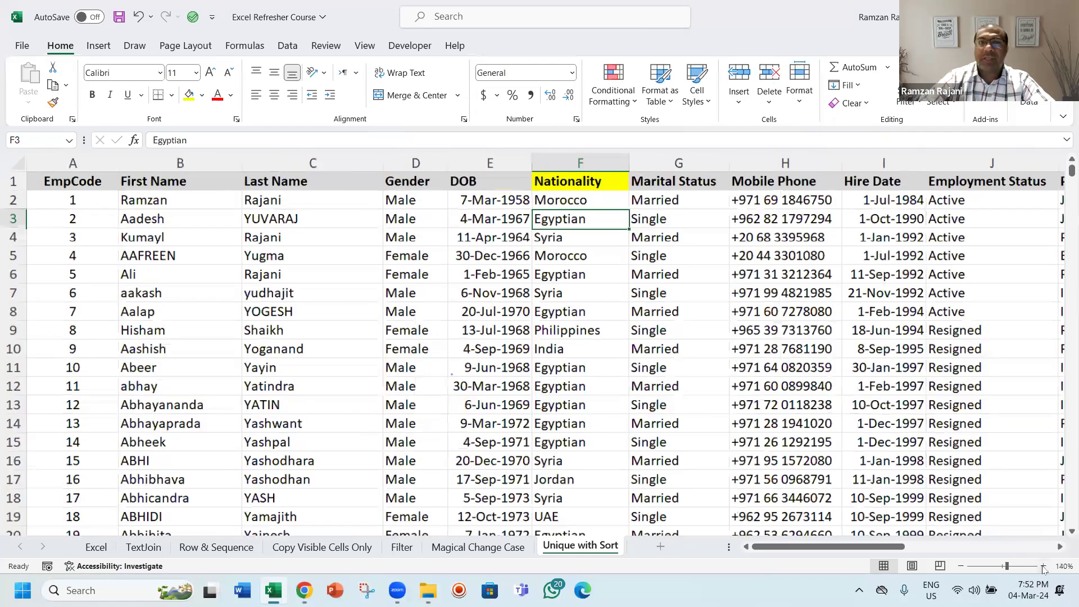
{"action": "left_click", "coordinate": [1043, 566]}
{"action": "left_click", "coordinate": [1043, 566]}
{"action": "left_click", "coordinate": [1043, 566]}
{"action": "left_click", "coordinate": [1043, 566]}
{"action": "key", "text": "Up"}
{"action": "key", "text": "Up"}
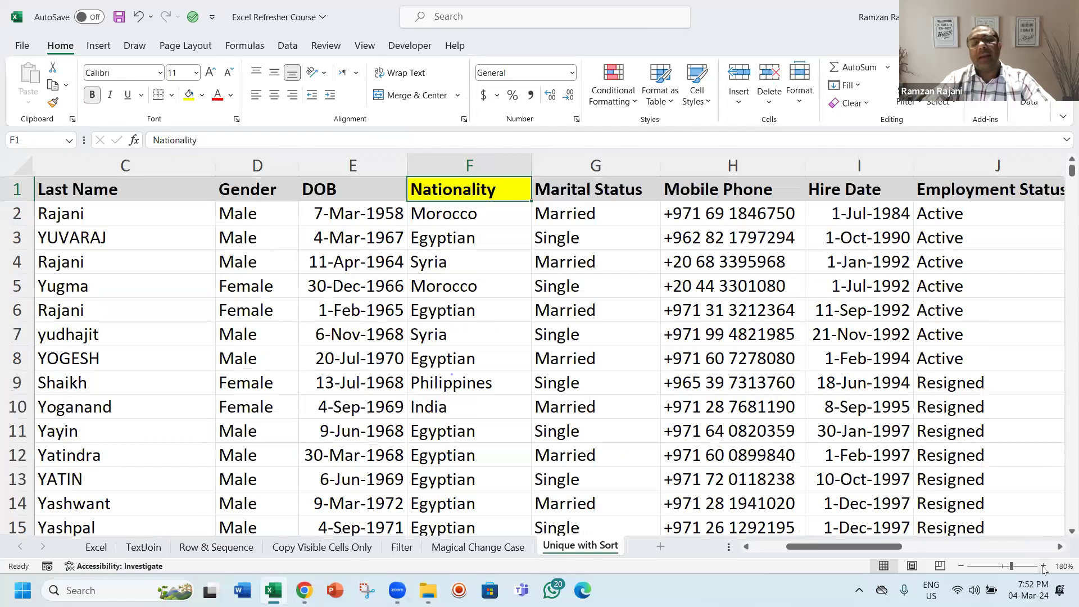
{"action": "key", "text": "Down"}
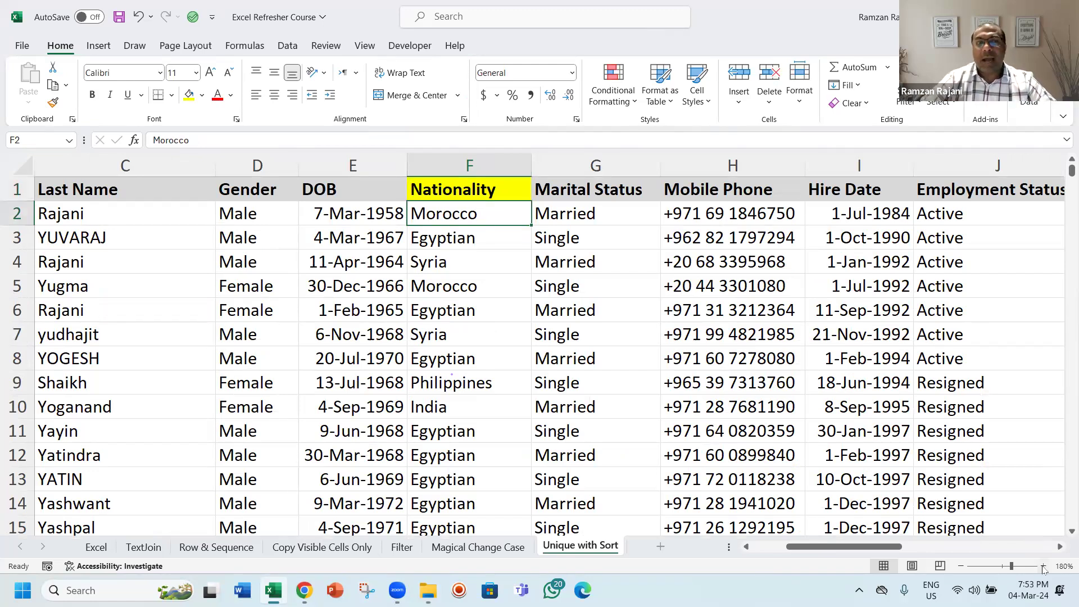
{"action": "key", "text": "ctrl+Down"}
{"action": "key", "text": "Down"}
{"action": "key", "text": "Down"}
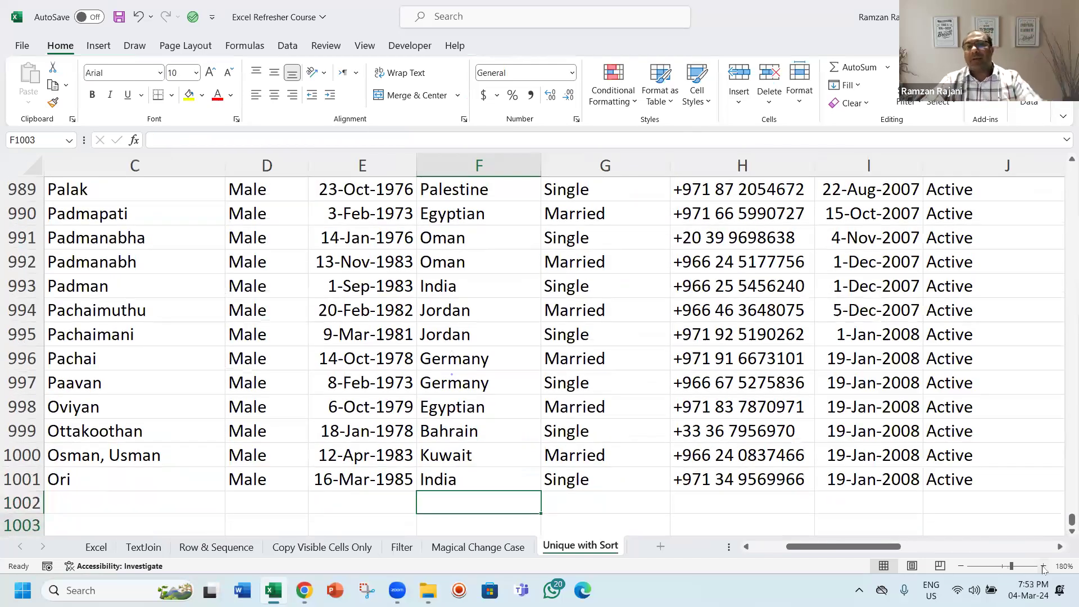
{"action": "key", "text": "Down"}
{"action": "key", "text": "Down"}
{"action": "key", "text": "Down"}
{"action": "key", "text": "Down"}
{"action": "key", "text": "Down"}
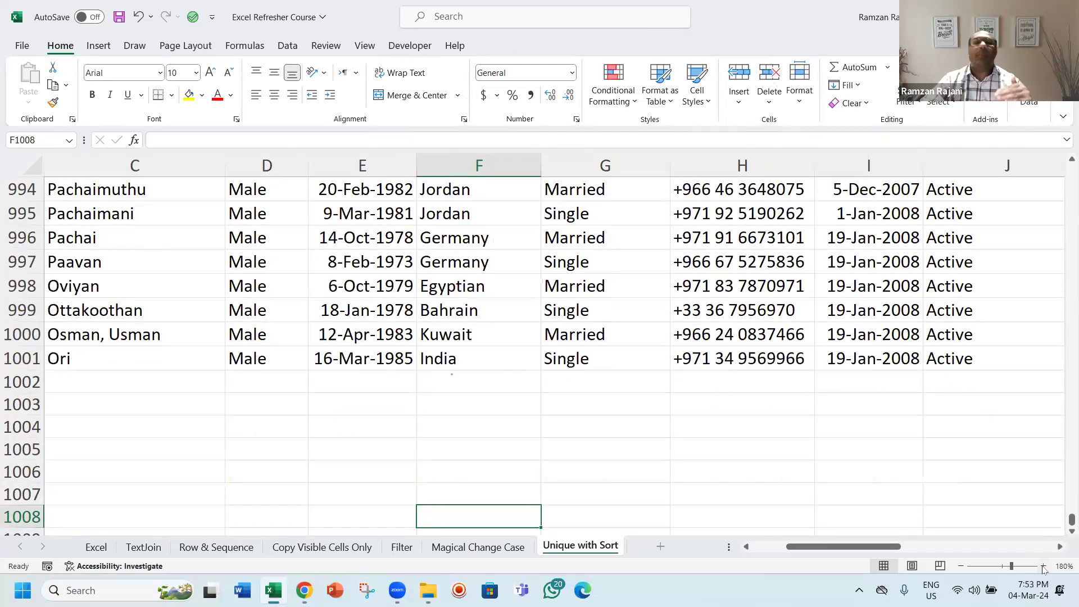
{"action": "left_click_drag", "start_coordinate": [482, 235], "coordinate": [484, 262]}
{"action": "left_click_drag", "start_coordinate": [475, 193], "coordinate": [472, 215]}
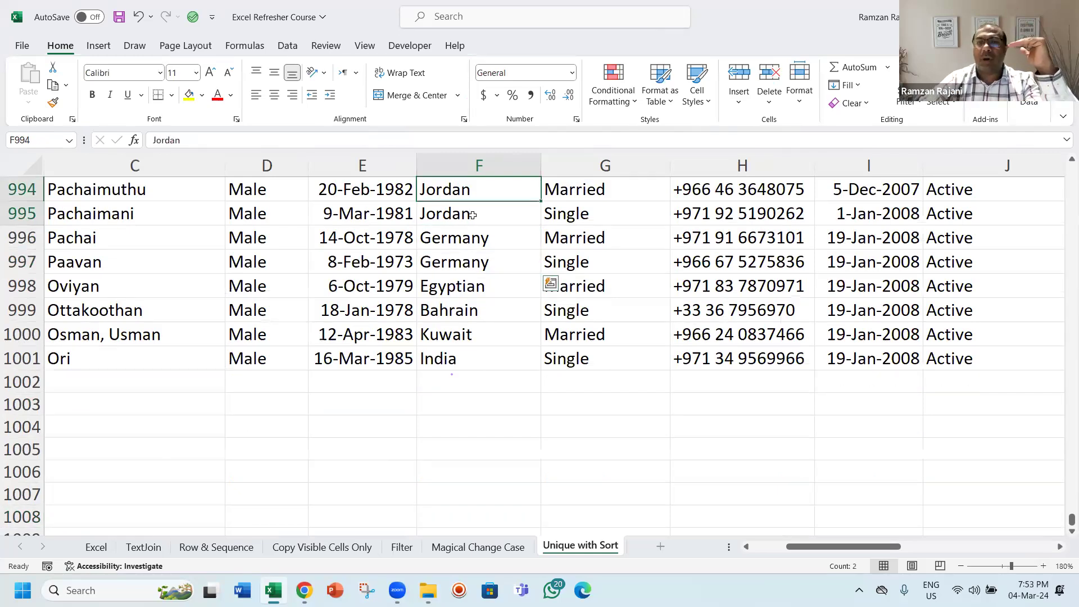
{"action": "key", "text": "Up"}
{"action": "key", "text": "Up"}
{"action": "key", "text": "Up"}
{"action": "key", "text": "Up"}
{"action": "key", "text": "Up"}
{"action": "key", "text": "Up"}
{"action": "left_click_drag", "start_coordinate": [465, 264], "coordinate": [466, 289]}
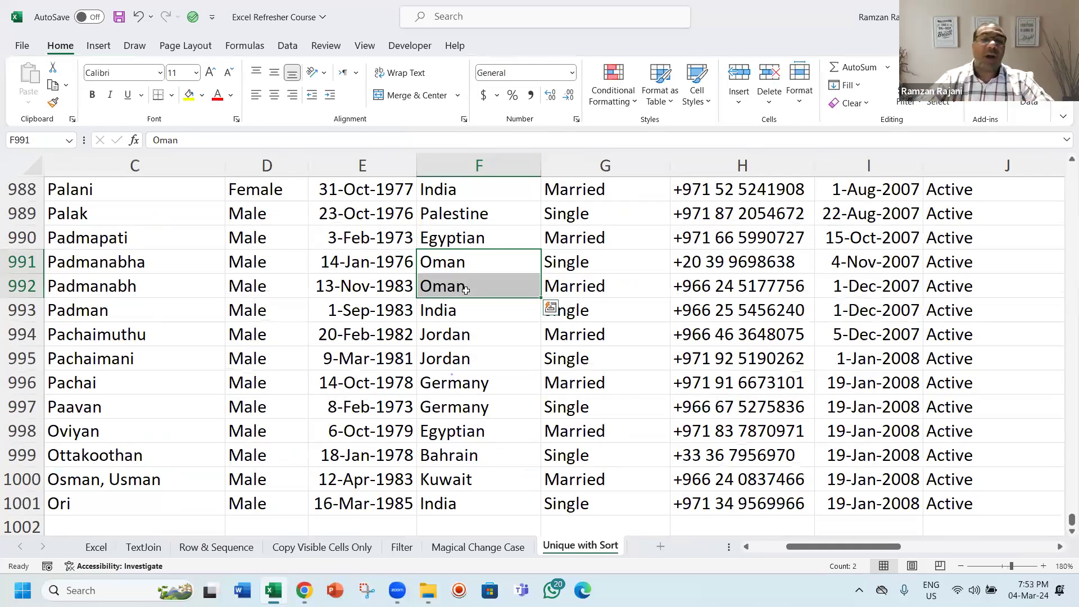
{"action": "key", "text": "ctrl+Up"}
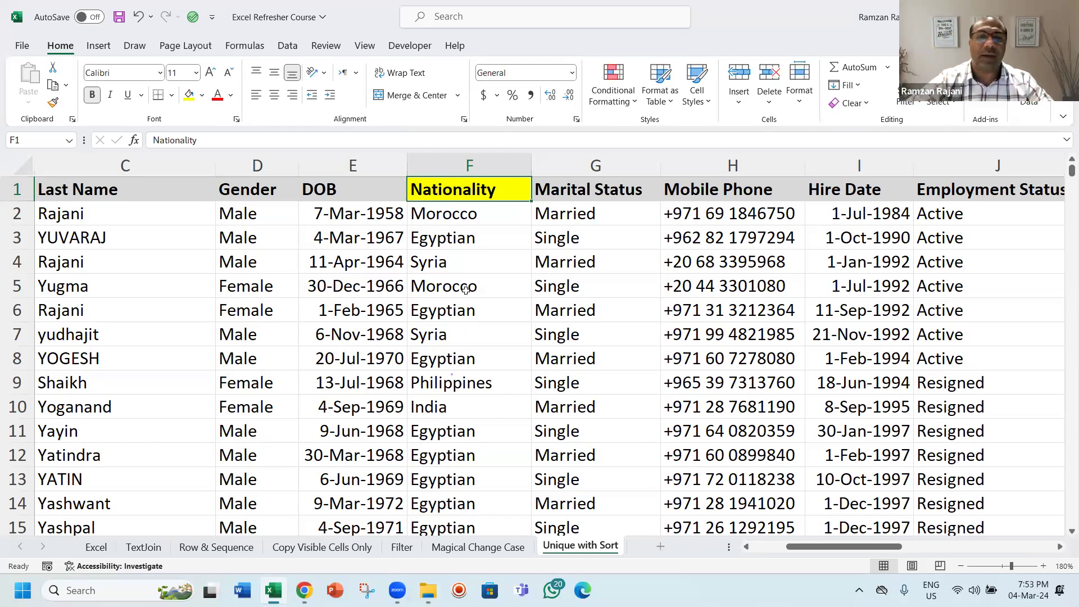
Step: Copy the whole Nationality column from F1 down and paste it into column T starting at T1
{"action": "key", "text": "ctrl+shift+Down"}
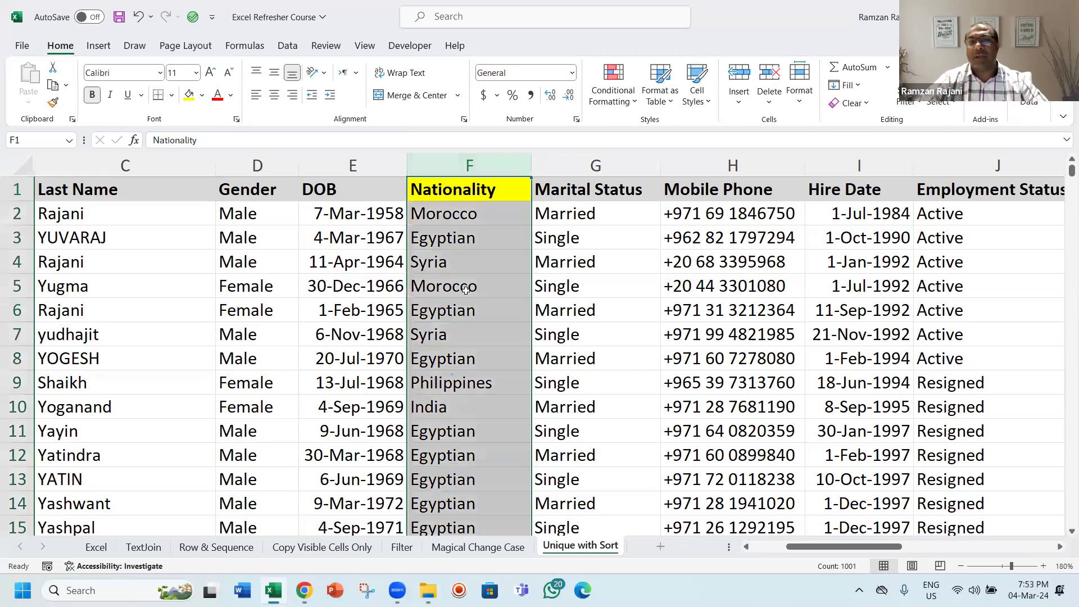
{"action": "key", "text": "ctrl+c"}
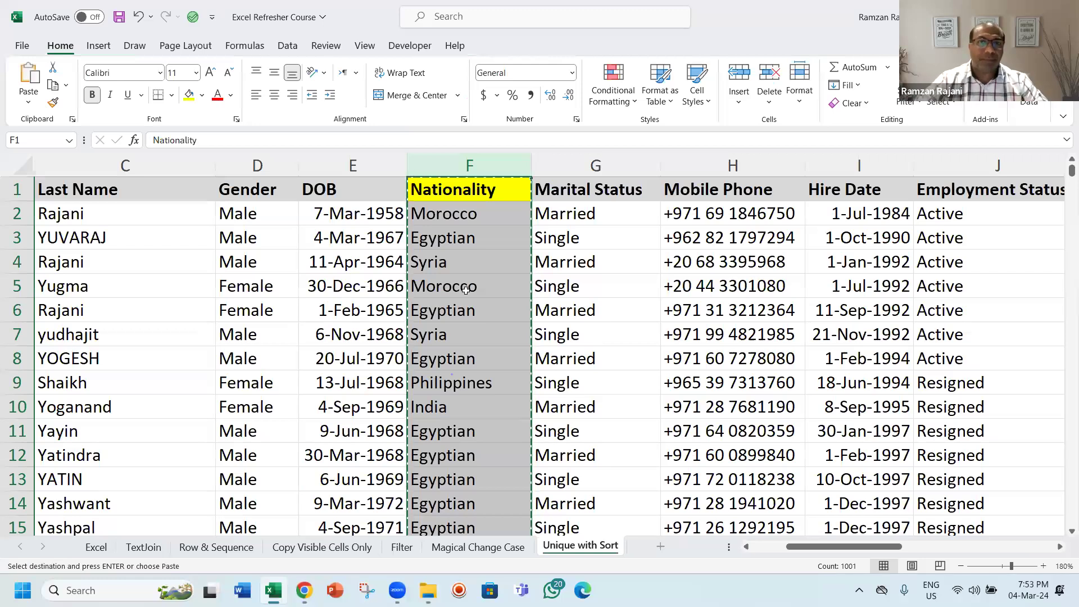
{"action": "key", "text": "Right"}
{"action": "key", "text": "Right"}
{"action": "key", "text": "Right"}
{"action": "key", "text": "Right"}
{"action": "key", "text": "Right"}
{"action": "key", "text": "Right"}
{"action": "key", "text": "Right"}
{"action": "key", "text": "Right"}
{"action": "key", "text": "Right"}
{"action": "key", "text": "Right"}
{"action": "key", "text": "Right"}
{"action": "key", "text": "Right"}
{"action": "key", "text": "Right"}
{"action": "key", "text": "Right"}
{"action": "key", "text": "Right"}
{"action": "key", "text": "Right"}
{"action": "key", "text": "Right"}
{"action": "key", "text": "Right"}
{"action": "key", "text": "Right"}
{"action": "key", "text": "Right"}
{"action": "key", "text": "Left"}
{"action": "key", "text": "Left"}
{"action": "key", "text": "Left"}
{"action": "key", "text": "Left"}
{"action": "key", "text": "Left"}
{"action": "key", "text": "Left"}
{"action": "key", "text": "Left"}
{"action": "key", "text": "Left"}
{"action": "key", "text": "Left"}
{"action": "key", "text": "Left"}
{"action": "key", "text": "Left"}
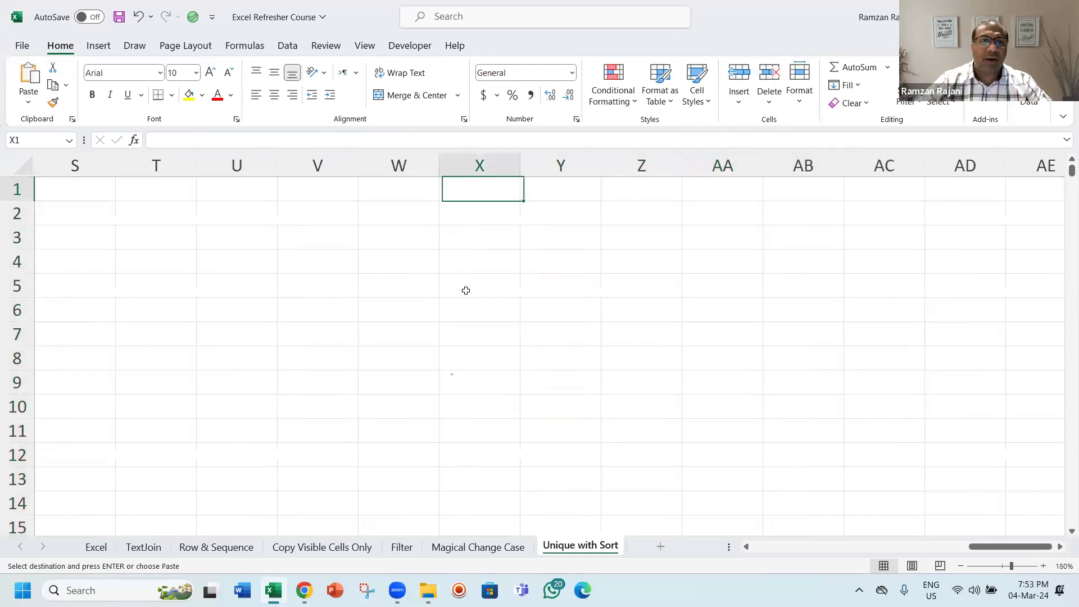
{"action": "key", "text": "Left"}
{"action": "key", "text": "Right"}
{"action": "key", "text": "Right"}
{"action": "key", "text": "Right"}
{"action": "key", "text": "Right"}
{"action": "key", "text": "Right"}
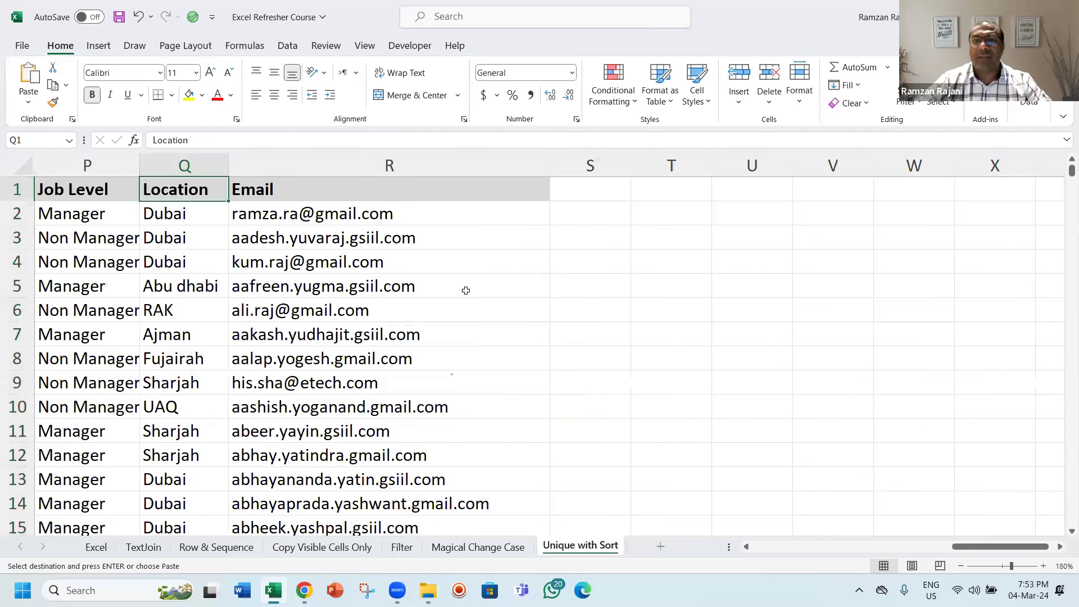
{"action": "key", "text": "Left"}
{"action": "key", "text": "Return"}
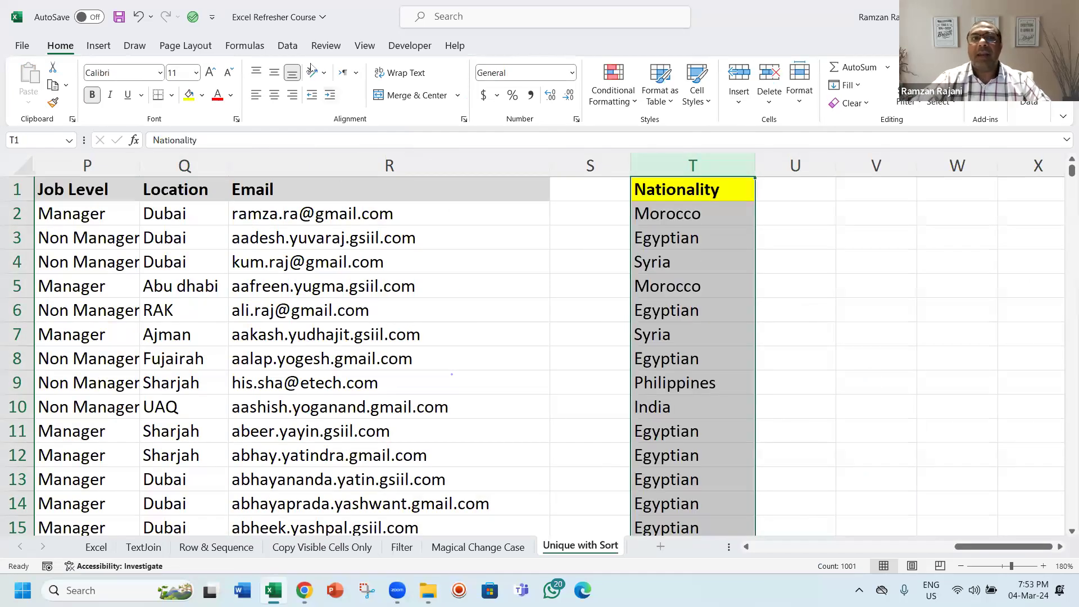
Step: Remove duplicate values from the pasted Nationality list in column T
{"action": "left_click", "coordinate": [284, 49]}
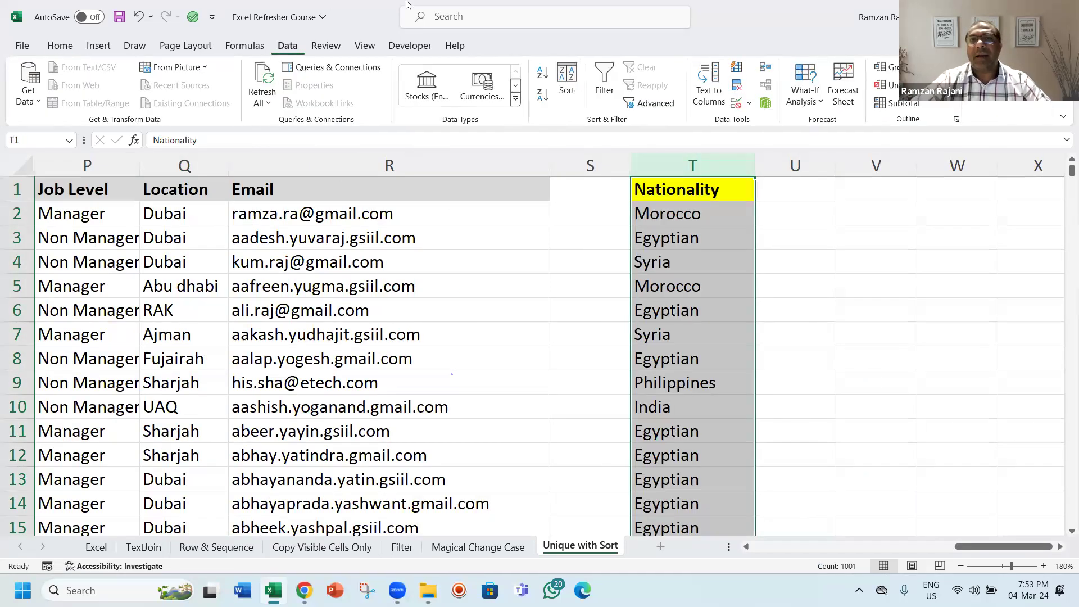
{"action": "left_click", "coordinate": [738, 87]}
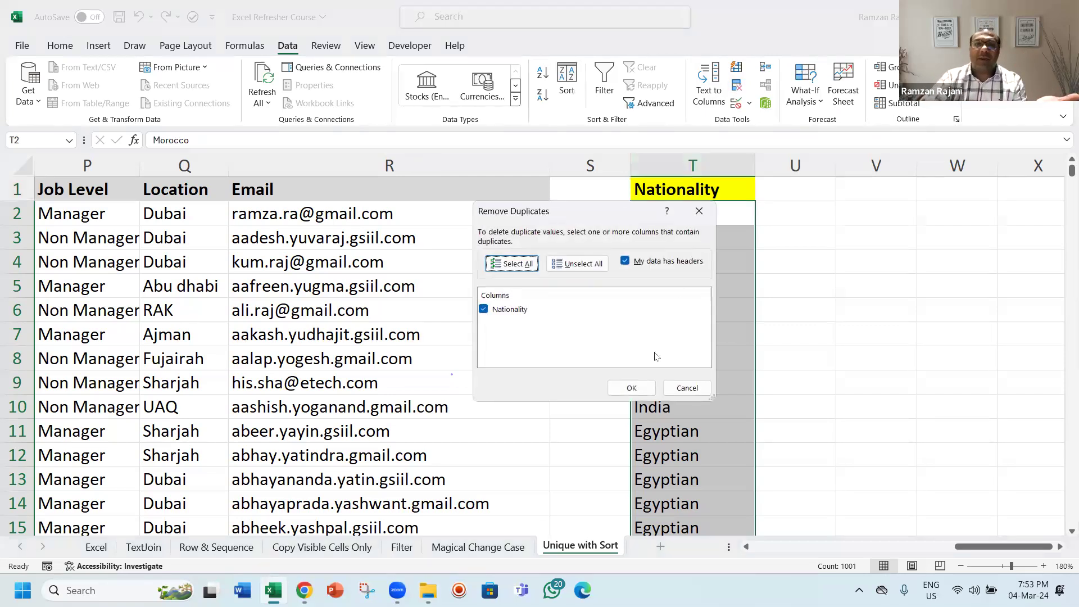
{"action": "left_click", "coordinate": [637, 387]}
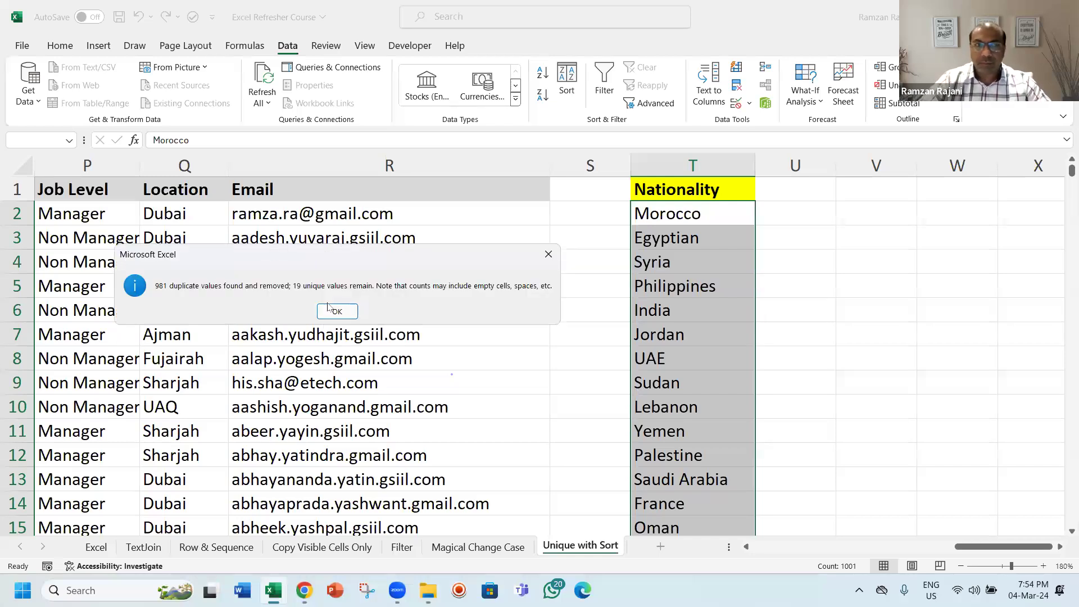
{"action": "left_click", "coordinate": [329, 306]}
{"action": "left_click", "coordinate": [691, 234]}
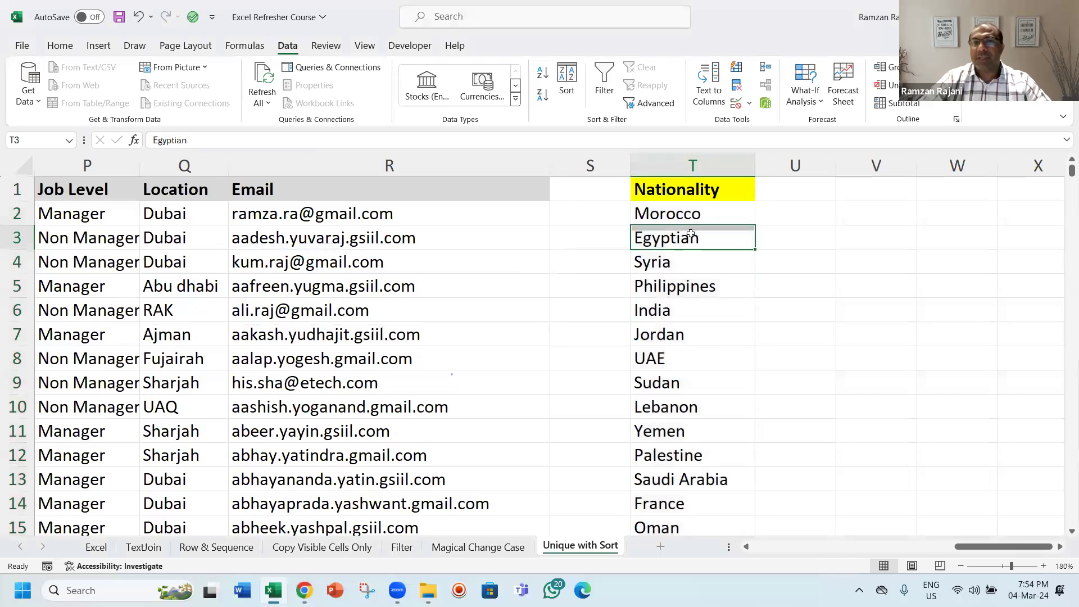
Step: Zoom out and clear the nationality values below the T1 header
{"action": "left_click", "coordinate": [961, 567]}
{"action": "left_click", "coordinate": [961, 567]}
{"action": "left_click", "coordinate": [960, 567]}
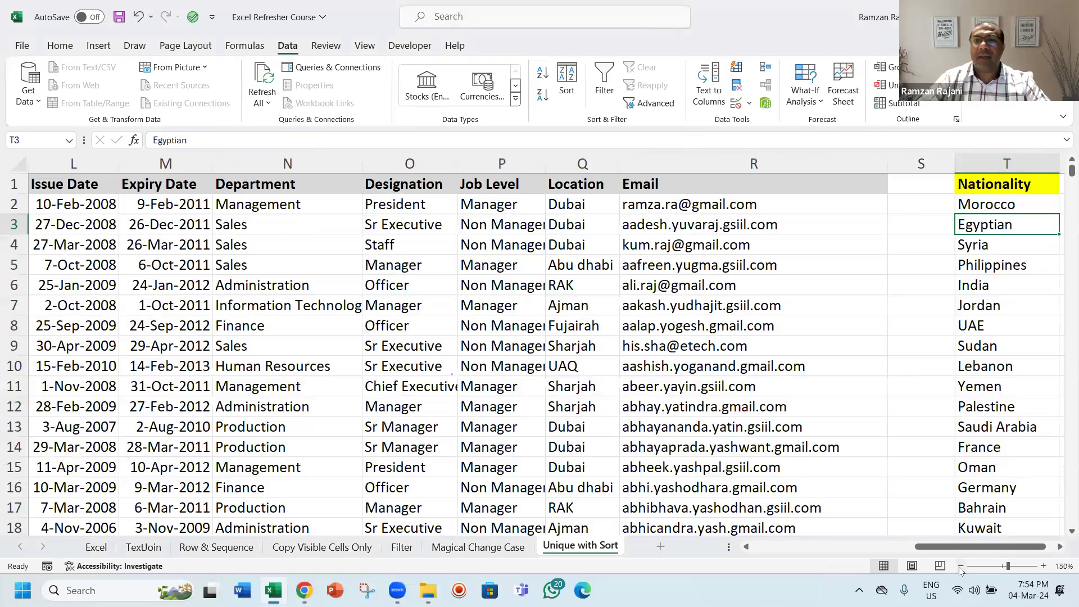
{"action": "key", "text": "Right"}
{"action": "key", "text": "Right"}
{"action": "key", "text": "Right"}
{"action": "key", "text": "Left"}
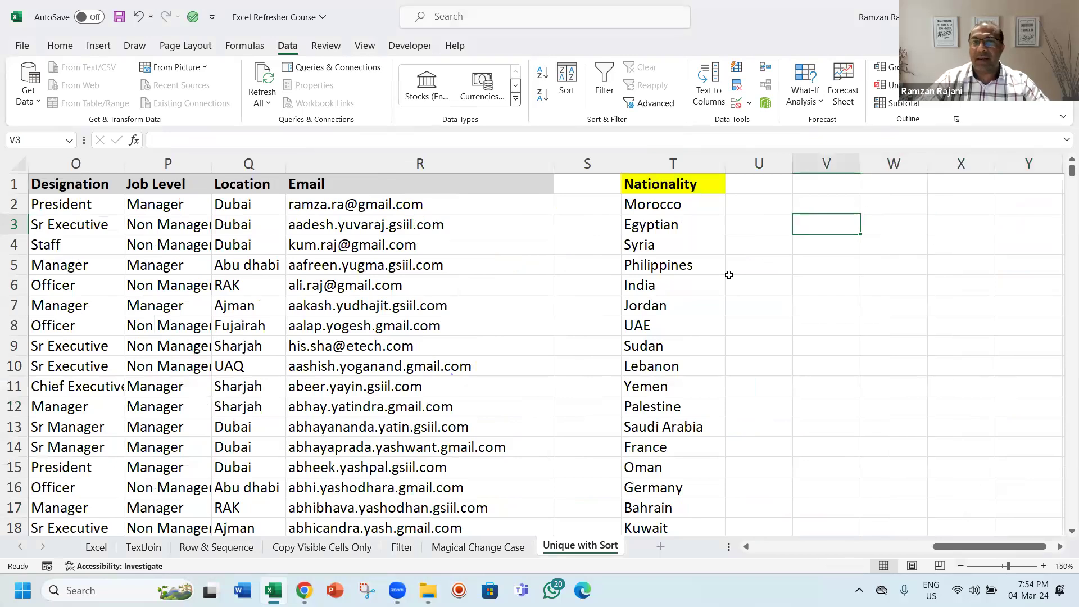
{"action": "left_click", "coordinate": [703, 207]}
{"action": "right_click", "coordinate": [705, 209]}
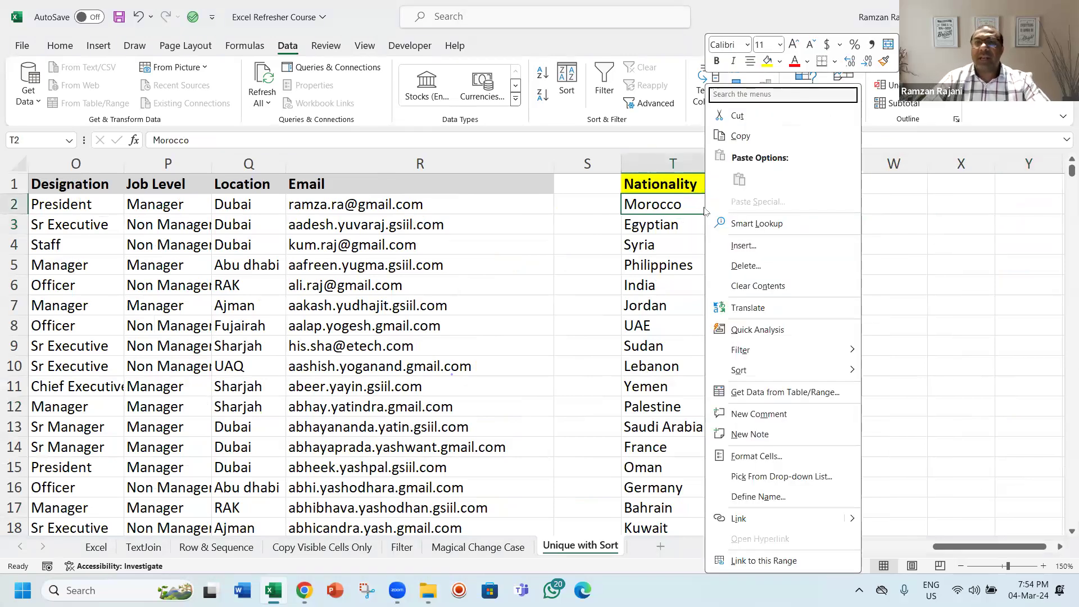
{"action": "left_click", "coordinate": [704, 208]}
{"action": "key", "text": "ctrl+shift+Down"}
{"action": "key", "text": "Delete"}
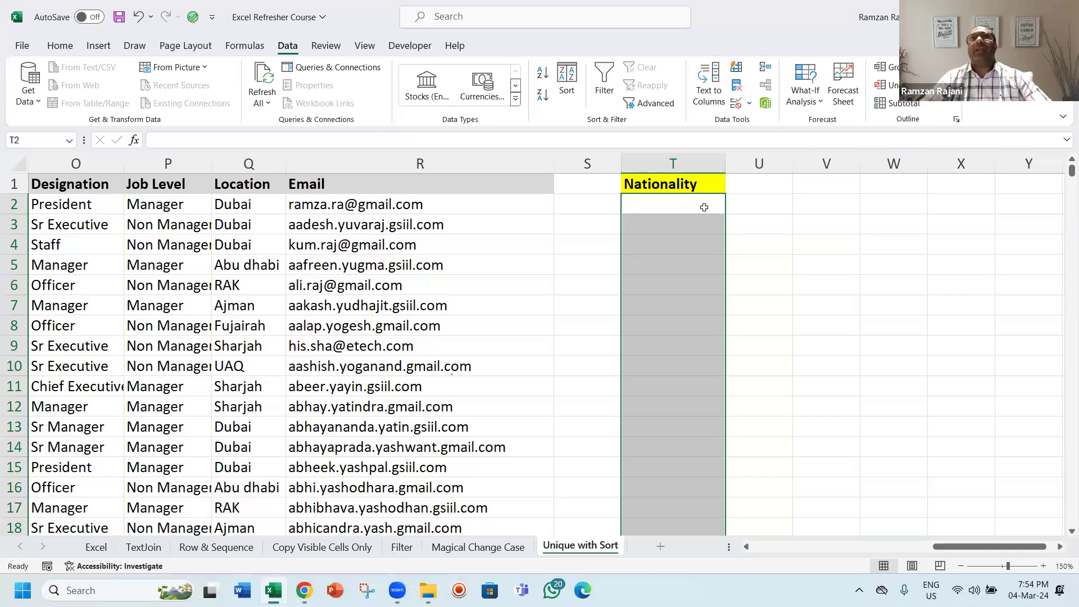
Step: Enter =UNIQUE(F2:F1001) in T2 to list the distinct nationalities
{"action": "key", "text": "Left"}
{"action": "key", "text": "Right"}
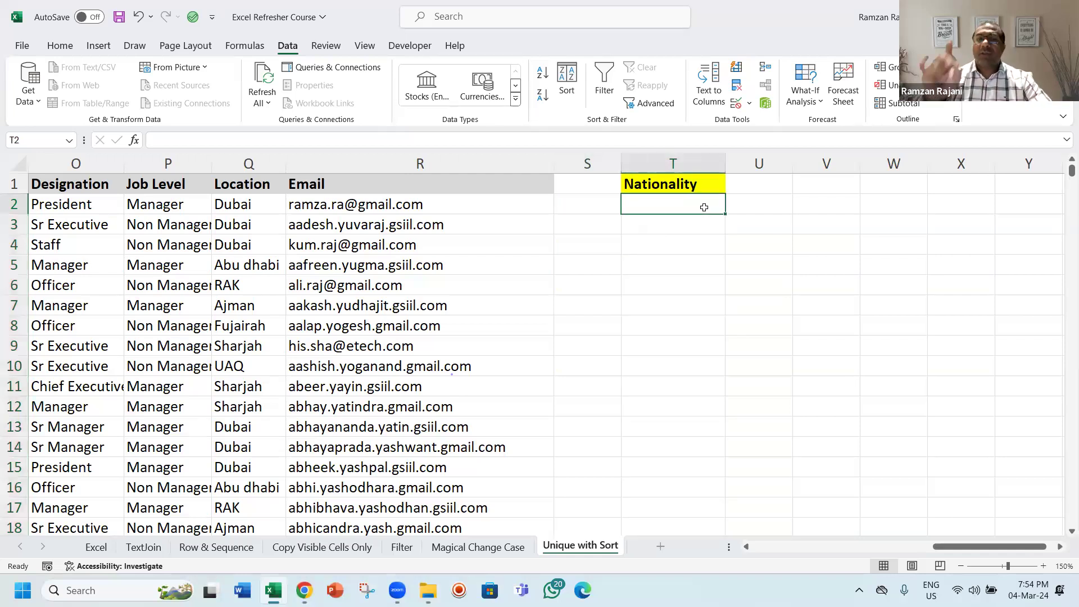
{"action": "type", "text": "="}
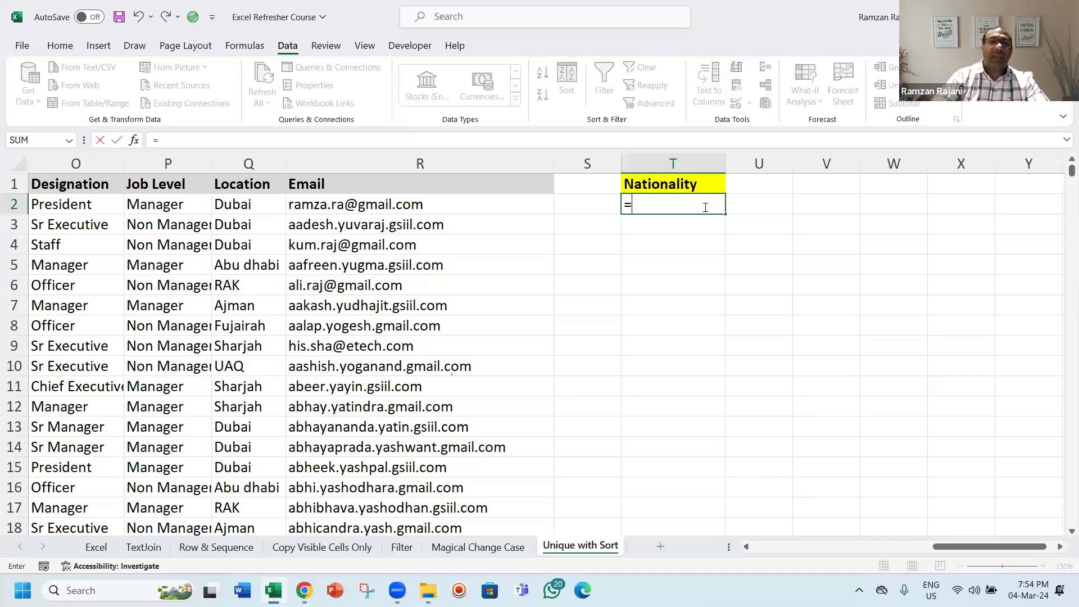
{"action": "type", "text": "uniq"}
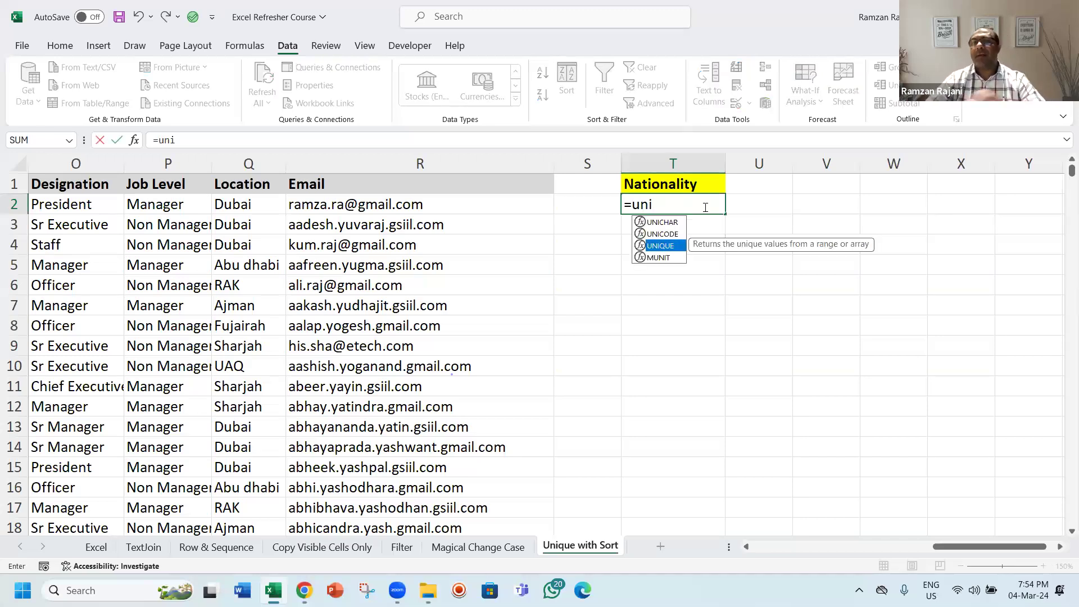
{"action": "key", "text": "Tab"}
{"action": "key", "text": "Left"}
{"action": "key", "text": "Left"}
{"action": "key", "text": "Left"}
{"action": "key", "text": "Left"}
{"action": "key", "text": "Left"}
{"action": "key", "text": "Left"}
{"action": "key", "text": "Left"}
{"action": "key", "text": "Left"}
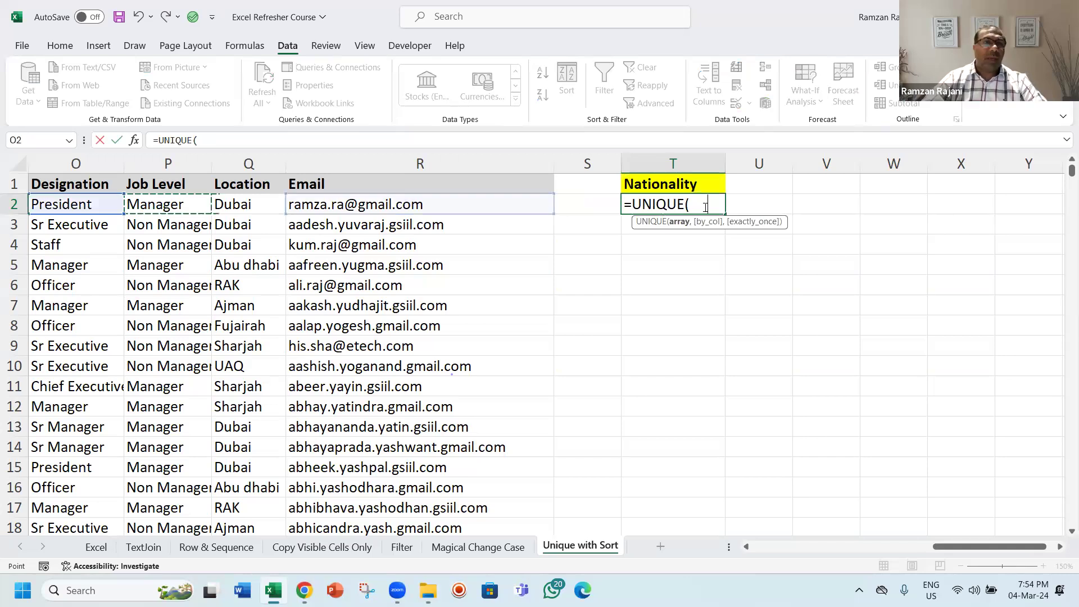
{"action": "key", "text": "Left"}
{"action": "key", "text": "Left"}
{"action": "key", "text": "Left"}
{"action": "key", "text": "Left"}
{"action": "key", "text": "Left"}
{"action": "key", "text": "Left"}
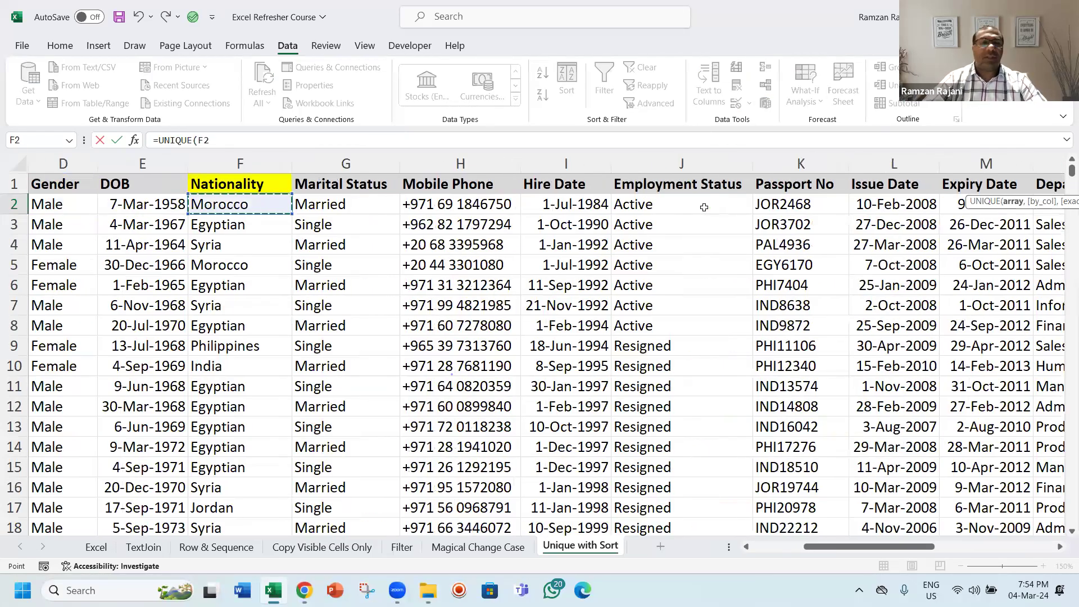
{"action": "key", "text": "ctrl+shift+Down"}
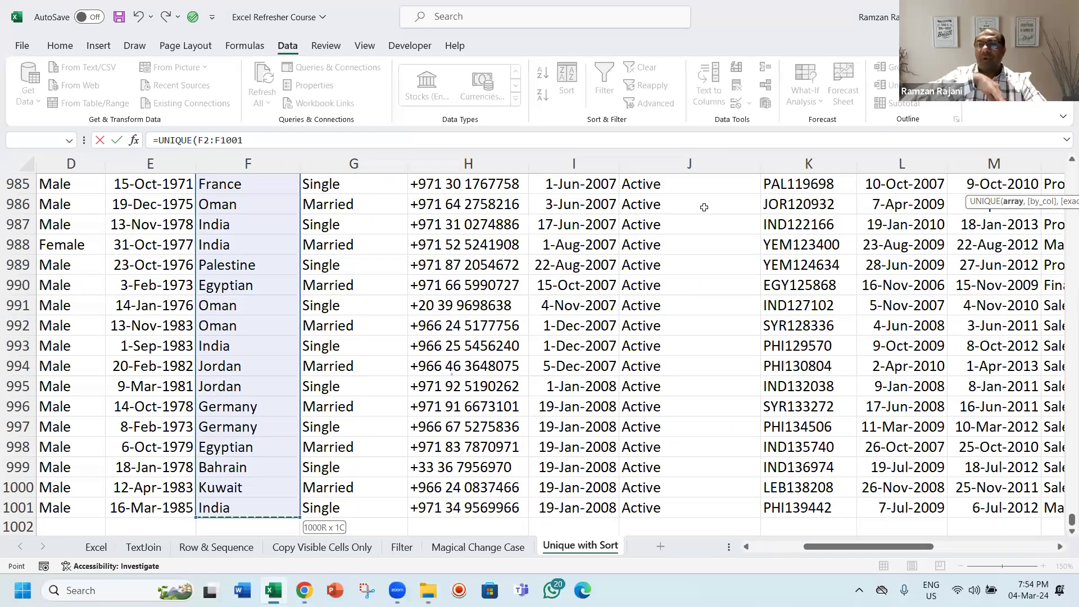
{"action": "key", "text": "Return"}
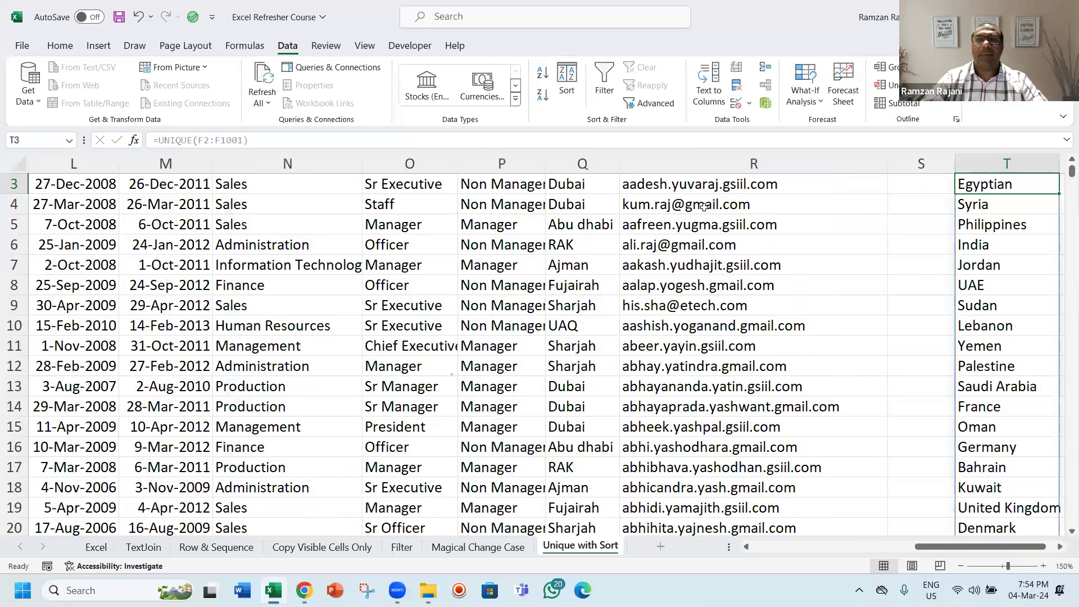
Step: Review the UNIQUE formula in T2 and the nationality list it returns in column T
{"action": "key", "text": "Up"}
{"action": "key", "text": "Up"}
{"action": "key", "text": "Right"}
{"action": "key", "text": "Right"}
{"action": "key", "text": "Right"}
{"action": "key", "text": "Right"}
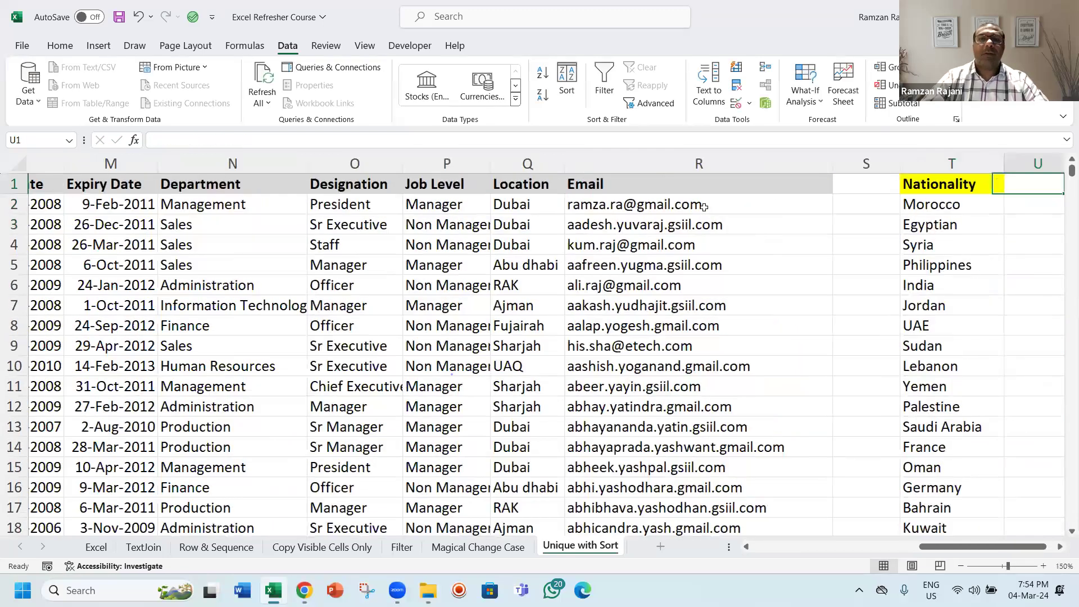
{"action": "key", "text": "Right"}
{"action": "key", "text": "Right"}
{"action": "key", "text": "Right"}
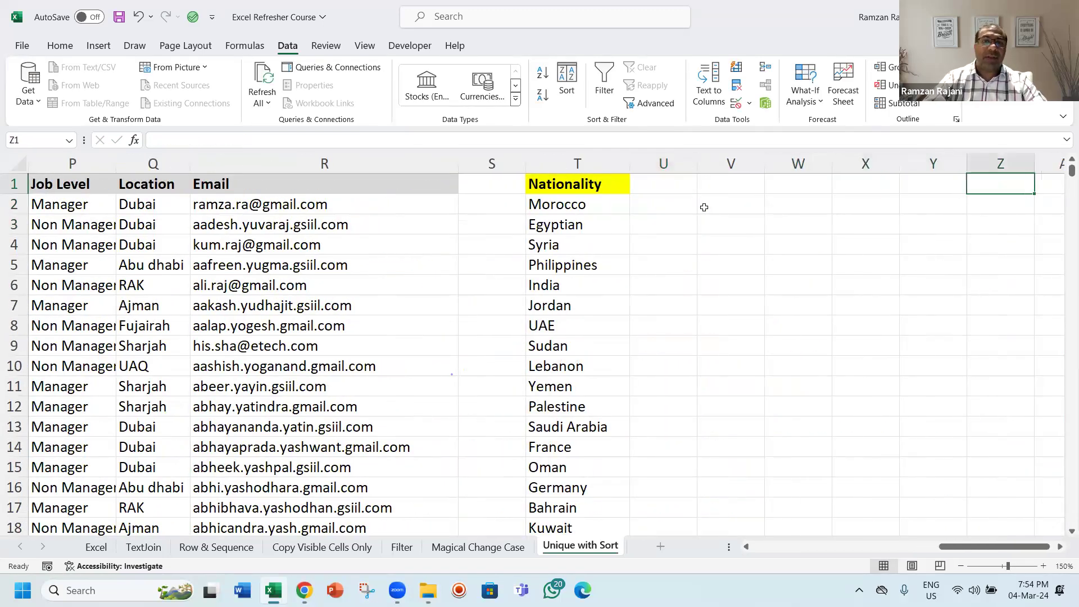
{"action": "key", "text": "Left"}
{"action": "key", "text": "Left"}
{"action": "key", "text": "Left"}
{"action": "key", "text": "Left"}
{"action": "key", "text": "Left"}
{"action": "key", "text": "Left"}
{"action": "key", "text": "Down"}
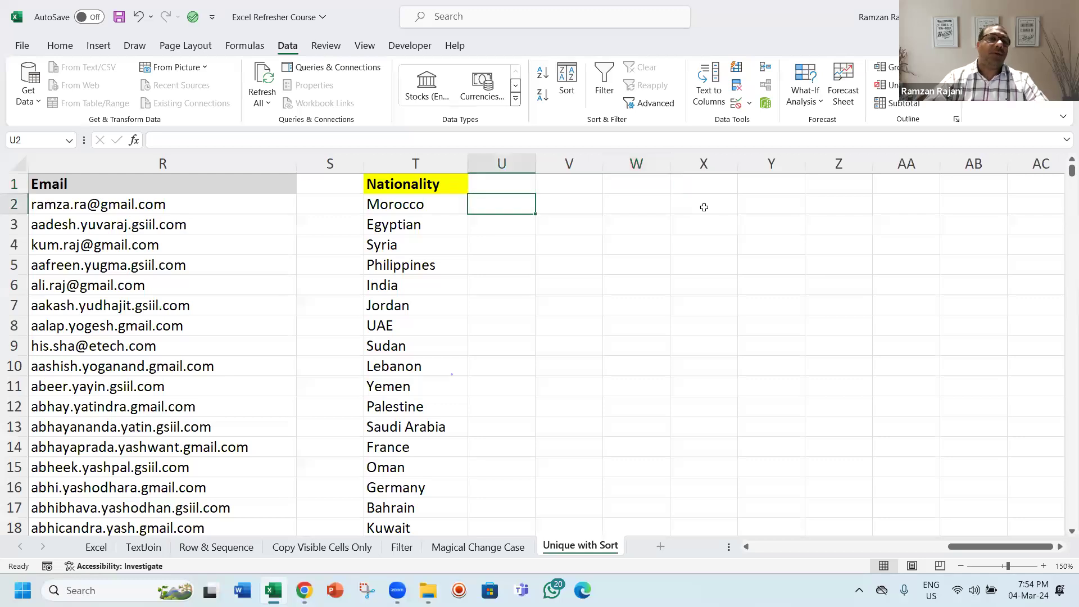
{"action": "key", "text": "Left"}
{"action": "key", "text": "F2"}
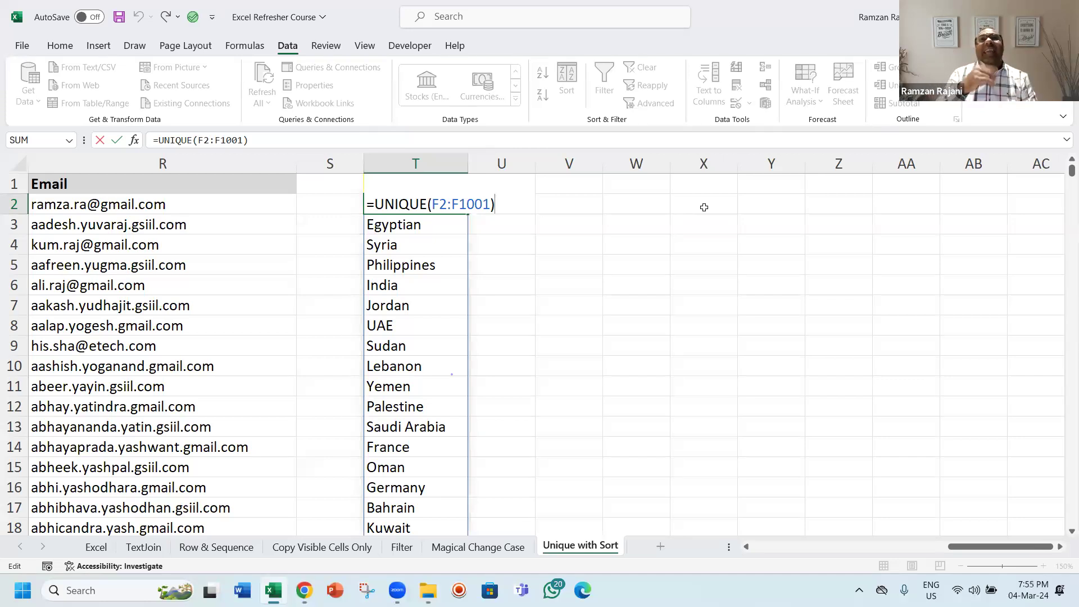
{"action": "key", "text": "Return"}
{"action": "key", "text": "Right"}
{"action": "key", "text": "Right"}
{"action": "type", "text": "=ta"}
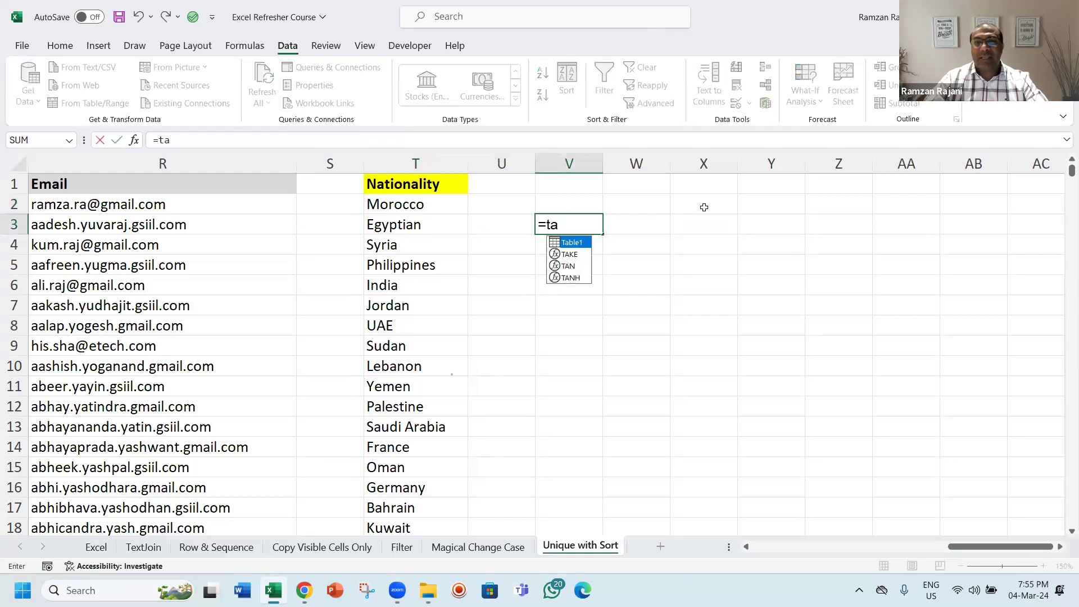
{"action": "key", "text": "Tab"}
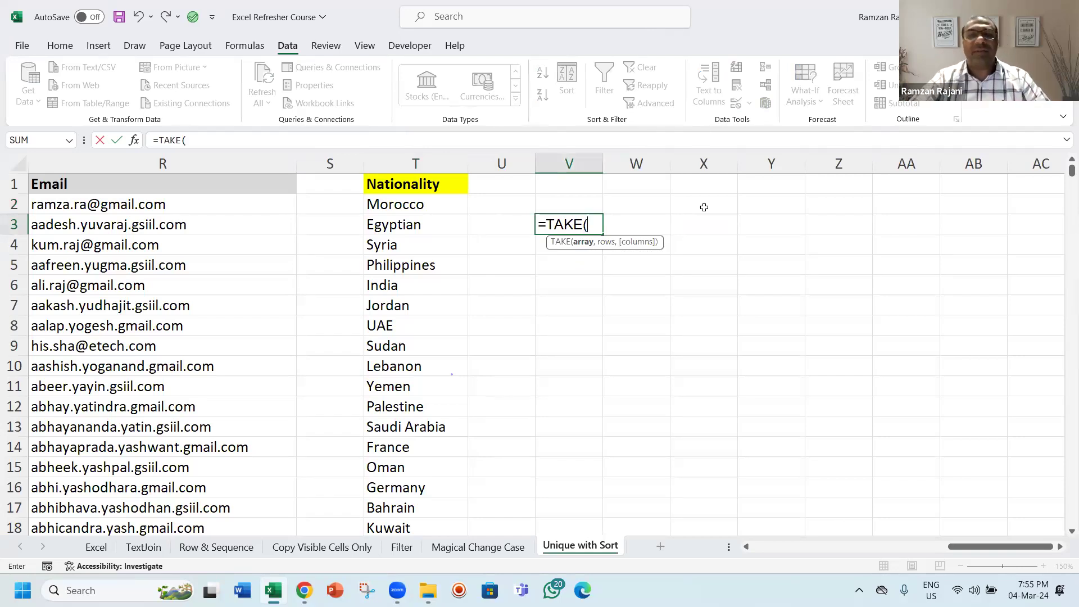
{"action": "key", "text": "Escape"}
{"action": "key", "text": "Left"}
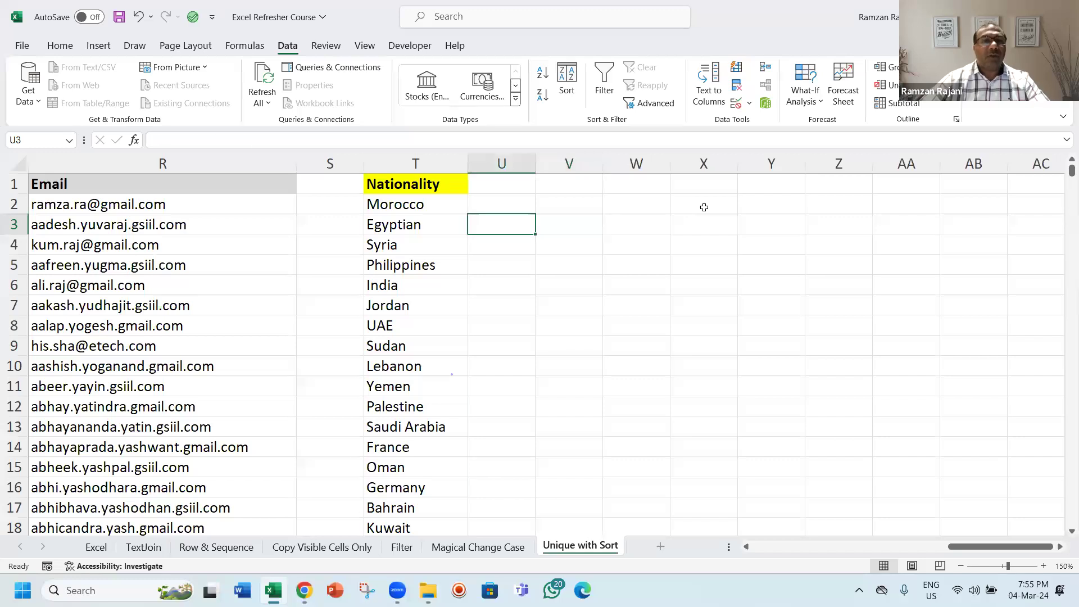
Step: Examine the extent of the spilled nationality list below the T1 header
{"action": "key", "text": "Left"}
{"action": "key", "text": "Up"}
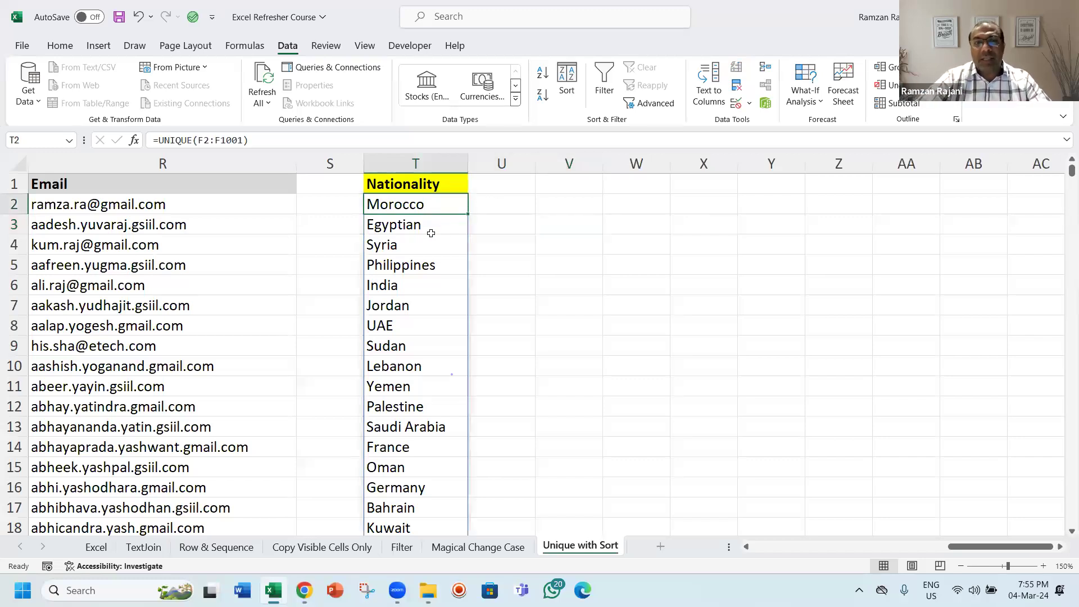
{"action": "left_click", "coordinate": [424, 327]}
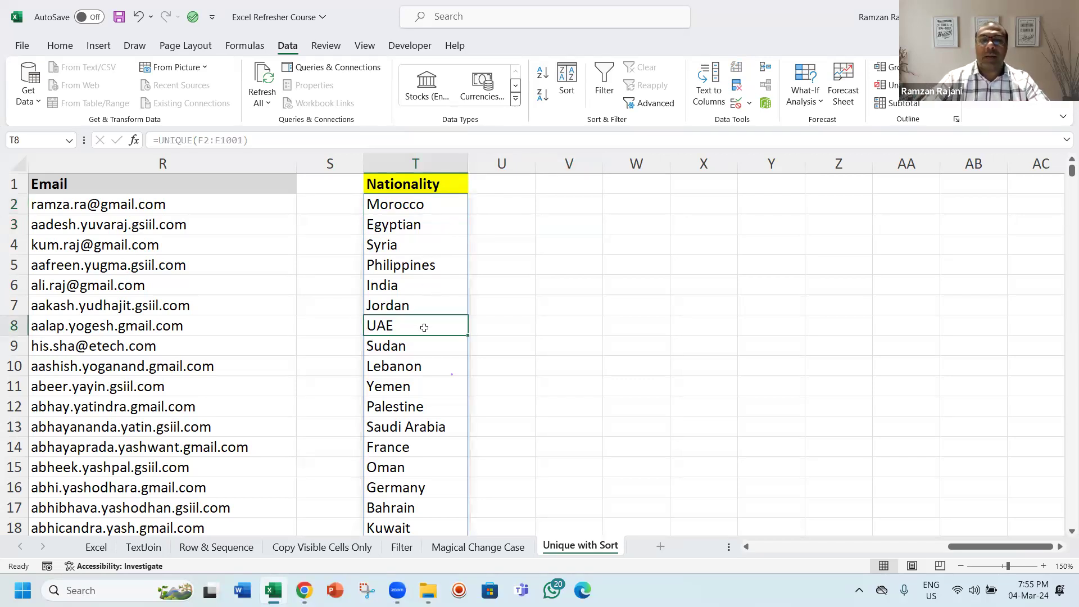
{"action": "key", "text": "ctrl+Down"}
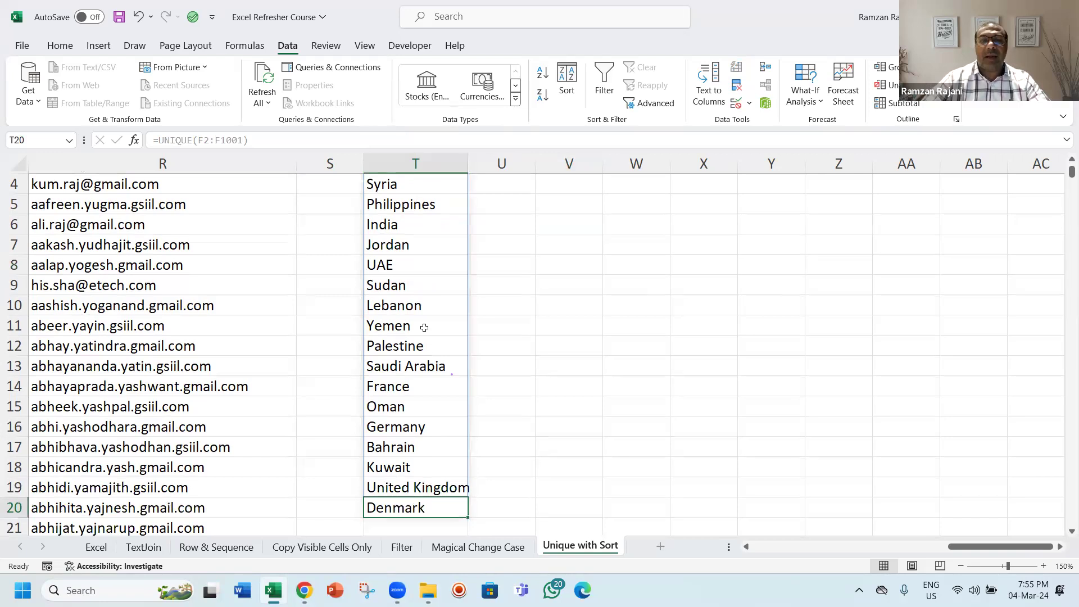
{"action": "key", "text": "Up"}
{"action": "key", "text": "Up"}
{"action": "key", "text": "Up"}
{"action": "key", "text": "Up"}
{"action": "key", "text": "Up"}
{"action": "key", "text": "Up"}
{"action": "key", "text": "Up"}
{"action": "key", "text": "Up"}
{"action": "key", "text": "Up"}
{"action": "key", "text": "Up"}
{"action": "key", "text": "Up"}
{"action": "key", "text": "Up"}
{"action": "key", "text": "Up"}
{"action": "key", "text": "Up"}
{"action": "key", "text": "Up"}
{"action": "key", "text": "Up"}
{"action": "key", "text": "Up"}
{"action": "key", "text": "Up"}
{"action": "key", "text": "Up"}
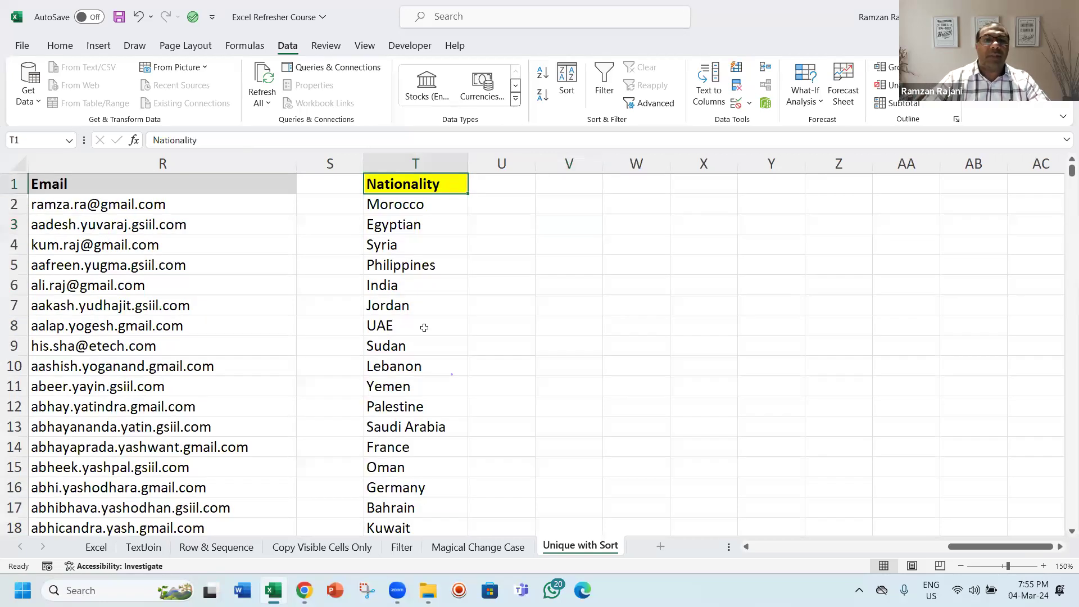
{"action": "key", "text": "Down"}
{"action": "key", "text": "Down"}
{"action": "key", "text": "Up"}
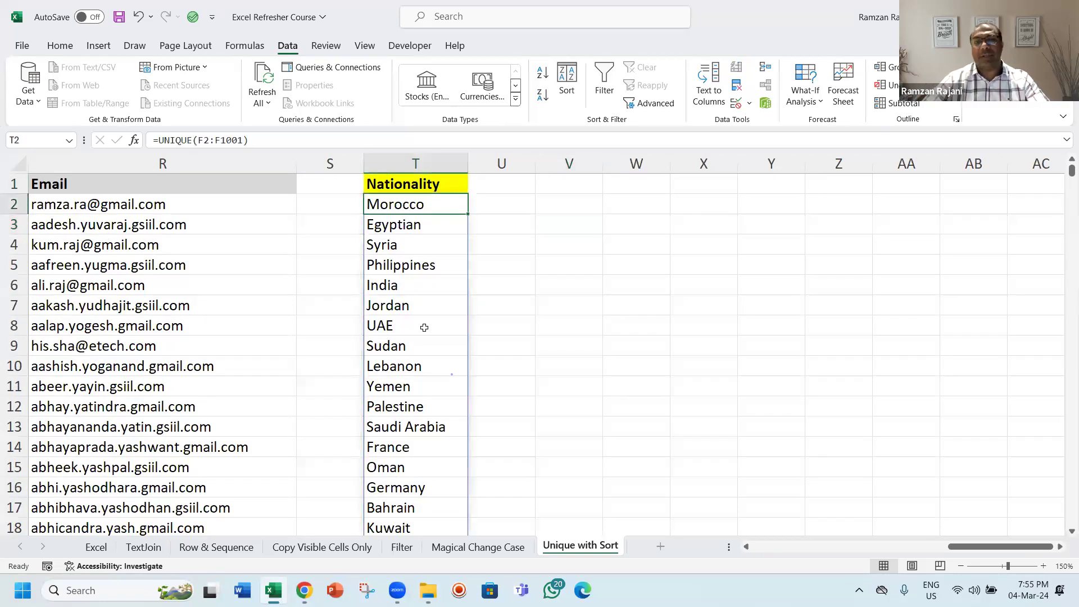
Step: Wrap the range in SORT so T2 reads =UNIQUE(SORT(F2:F1001)), giving an alphabetical nationality list
{"action": "key", "text": "F2"}
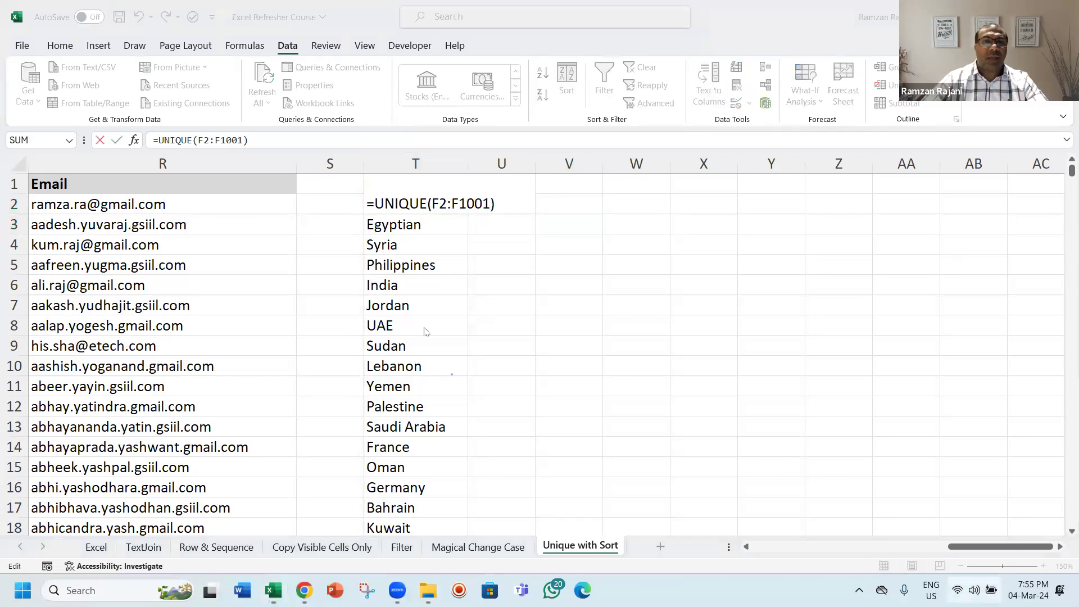
{"action": "key", "text": "super+p"}
{"action": "key", "text": "Escape"}
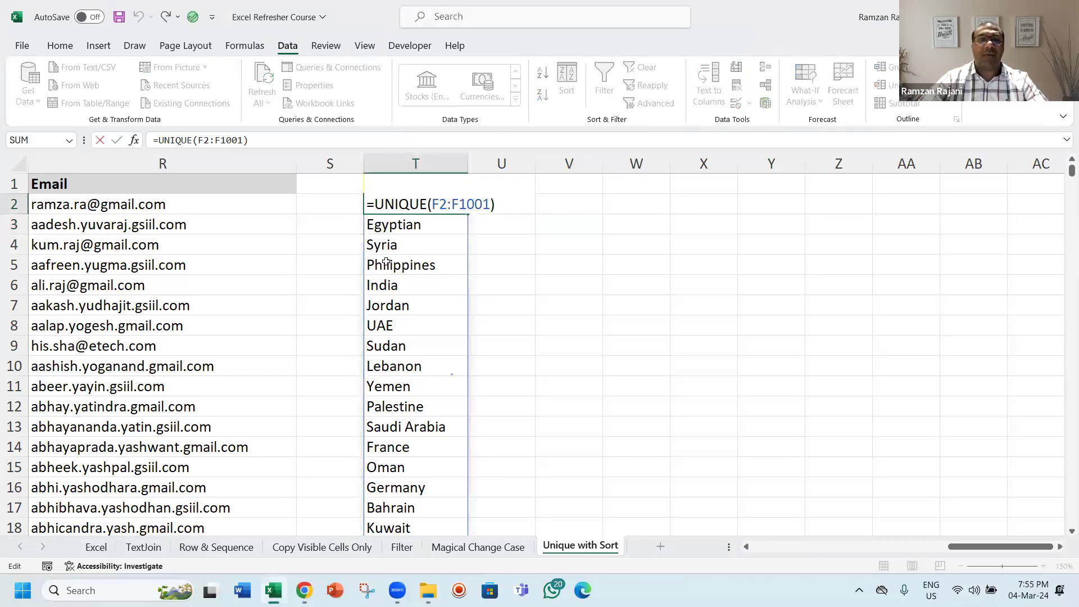
{"action": "left_click", "coordinate": [432, 205]}
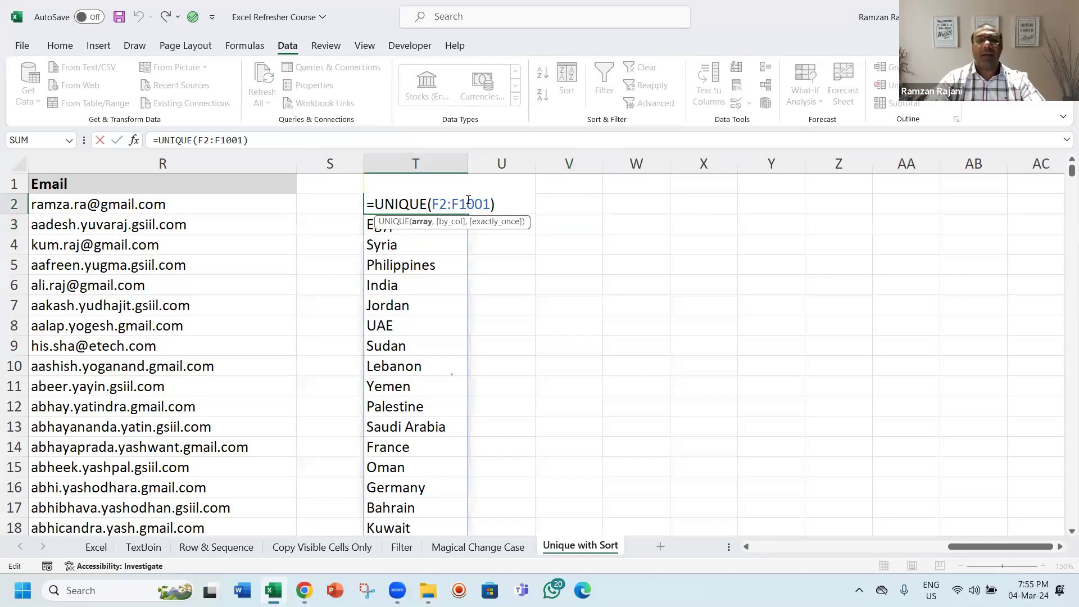
{"action": "type", "text": "sor"}
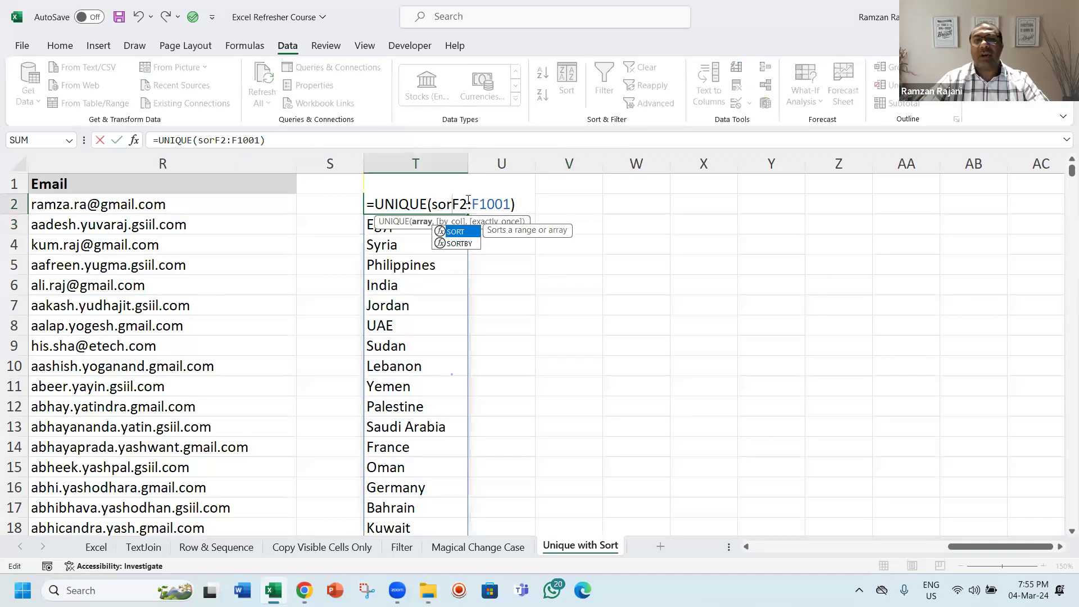
{"action": "key", "text": "Tab"}
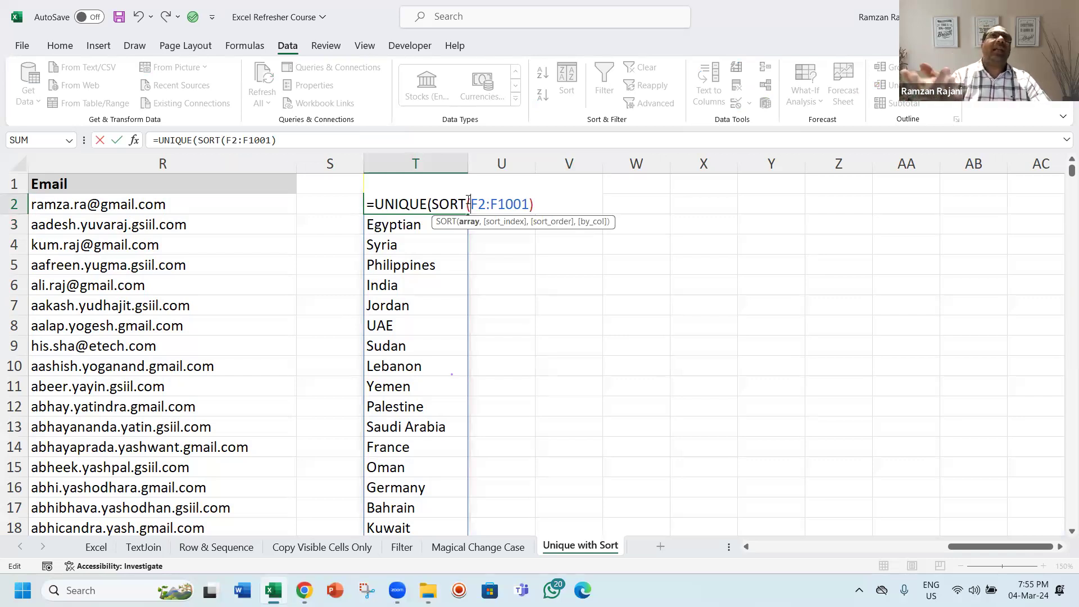
{"action": "key", "text": "Return"}
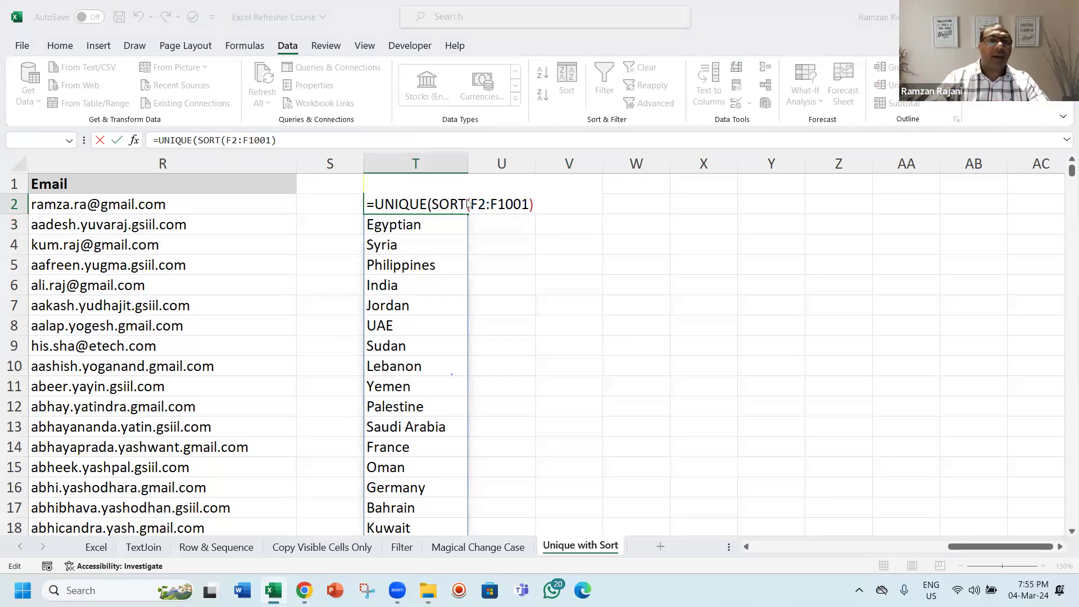
{"action": "key", "text": "Return"}
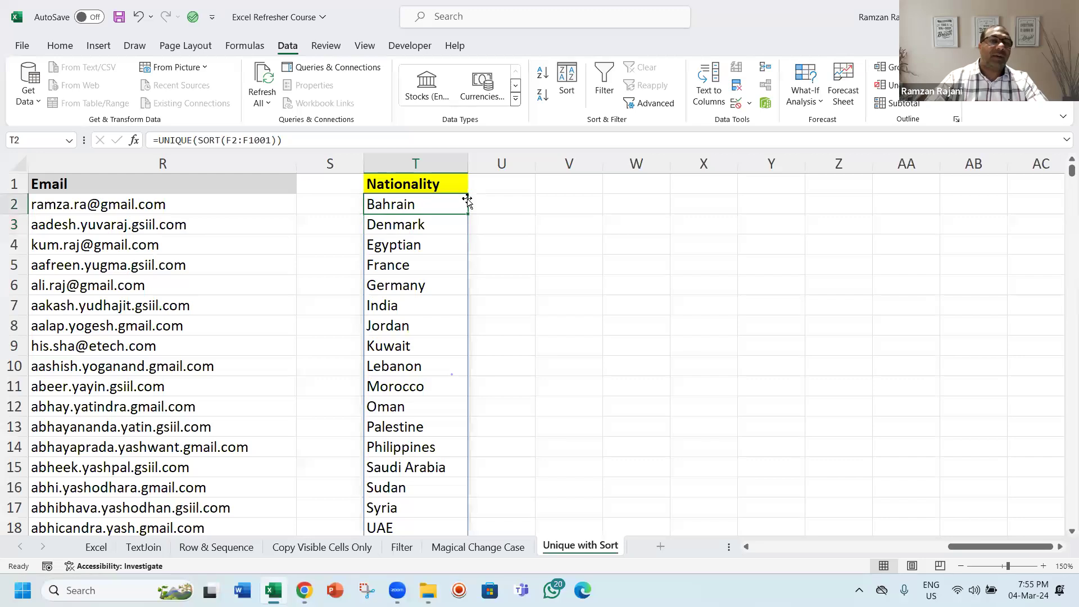
{"action": "key", "text": "F2"}
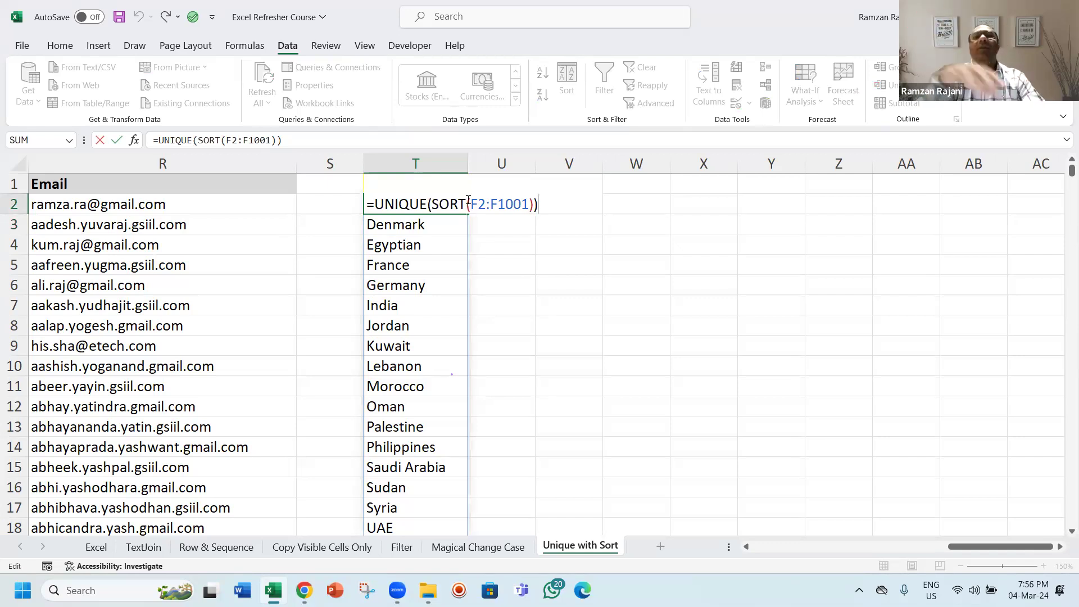
{"action": "key", "text": "ctrl+Return"}
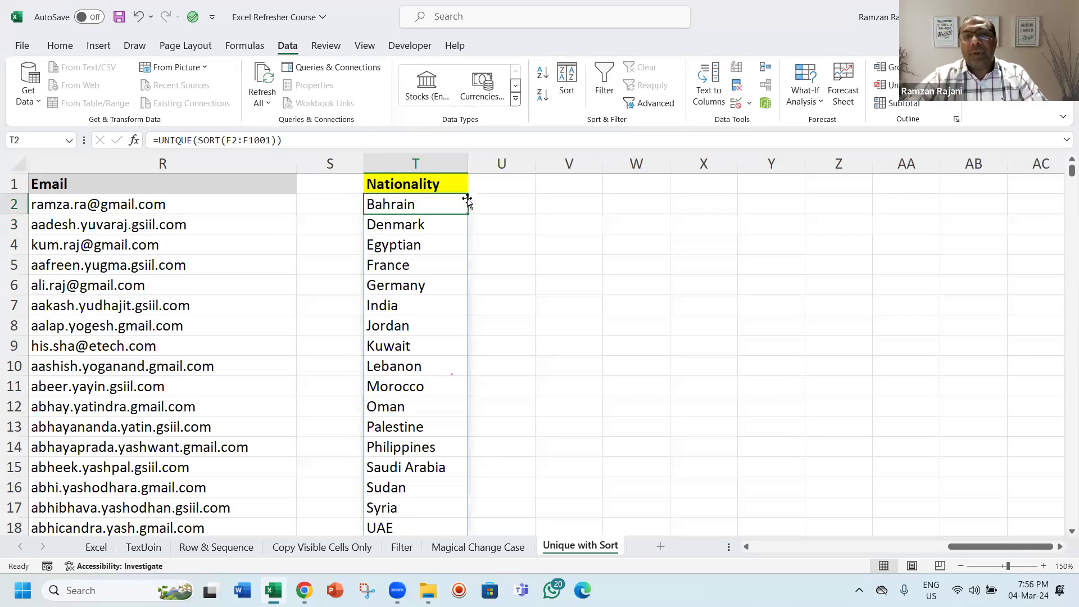
Step: Enter =UNIQUE(F2:G1001) in W2 to list distinct combinations of Nationality 1 and Nationality 2
{"action": "key", "text": "F2"}
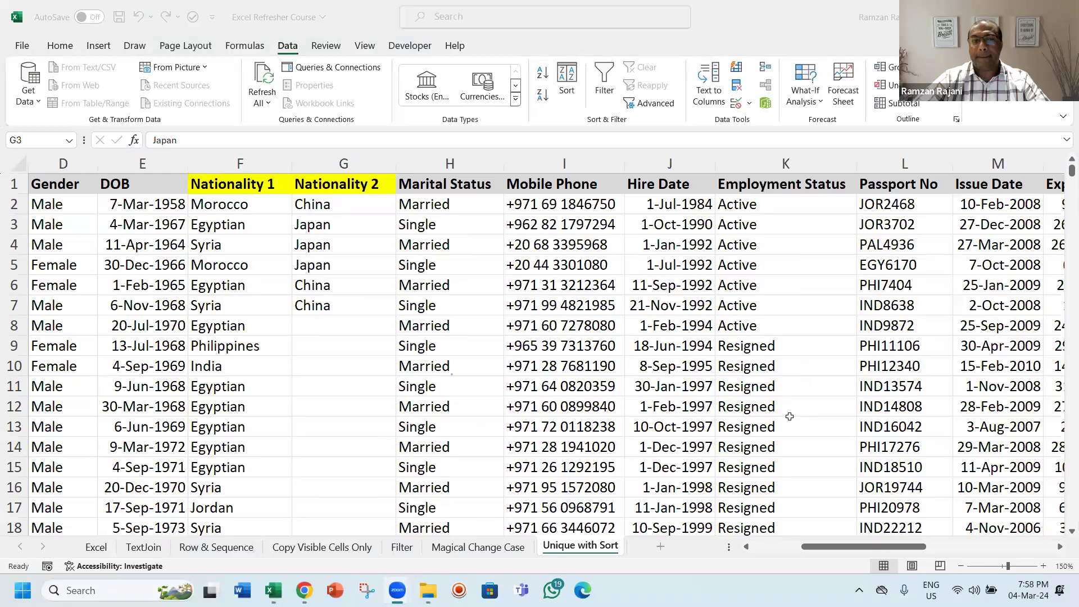
{"action": "left_click", "coordinate": [352, 203]}
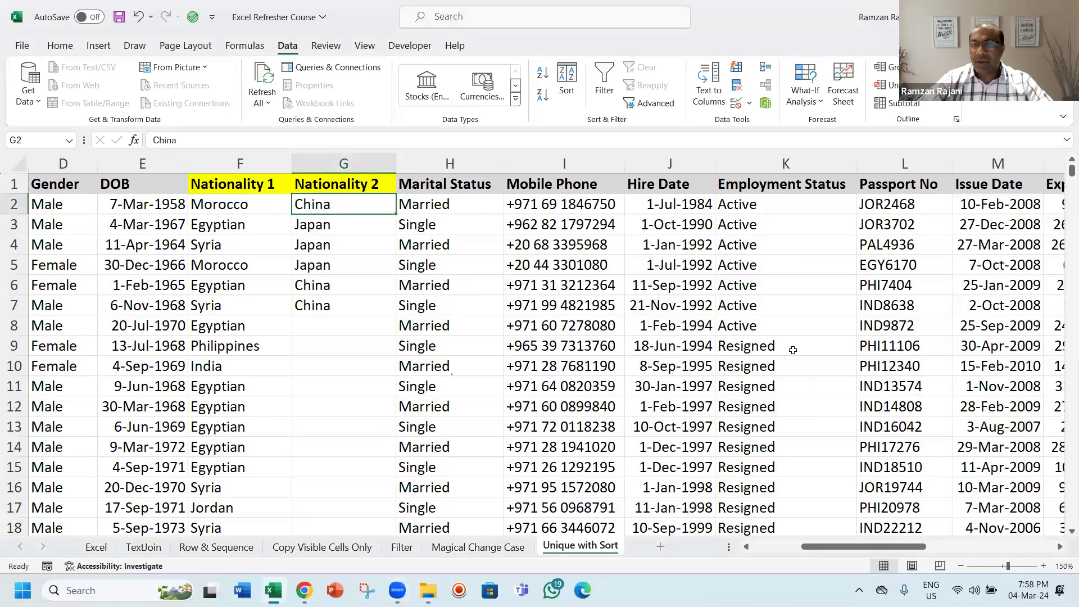
{"action": "left_click", "coordinate": [961, 566]}
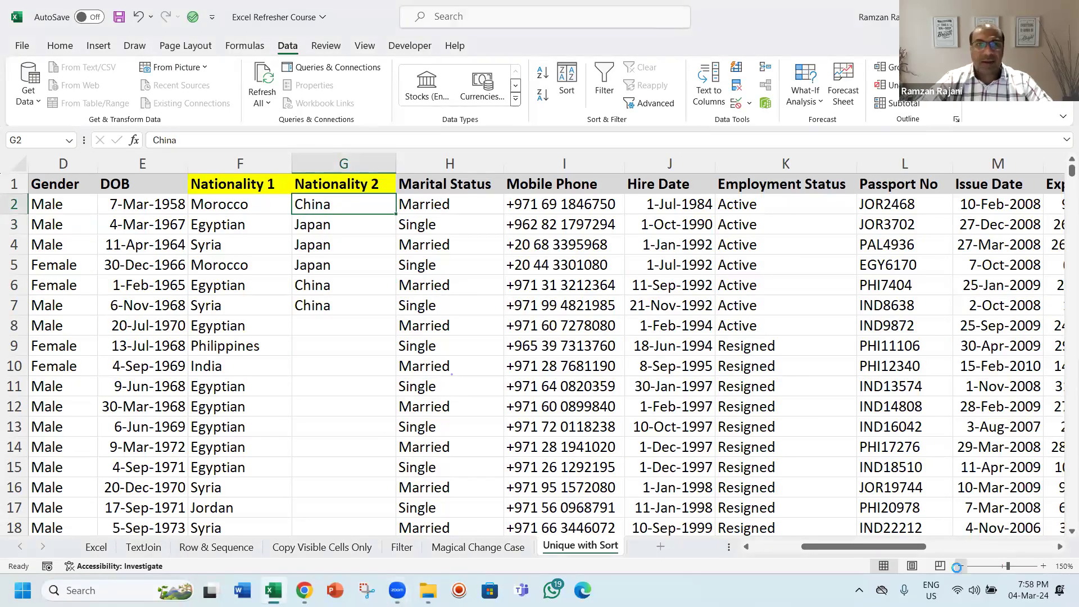
{"action": "left_click", "coordinate": [961, 567]}
{"action": "left_click", "coordinate": [961, 567]}
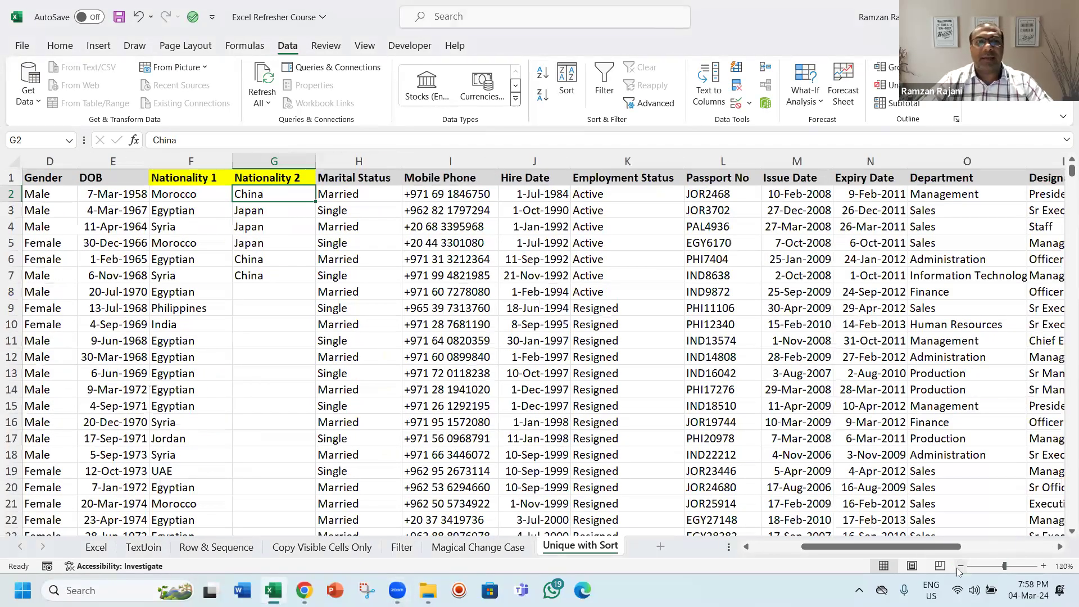
{"action": "key", "text": "Left"}
{"action": "key", "text": "ctrl+space"}
{"action": "key", "text": "Right"}
{"action": "key", "text": "Right"}
{"action": "key", "text": "Right"}
{"action": "key", "text": "Right"}
{"action": "key", "text": "Right"}
{"action": "key", "text": "Right"}
{"action": "key", "text": "Right"}
{"action": "key", "text": "Right"}
{"action": "key", "text": "Right"}
{"action": "key", "text": "Right"}
{"action": "key", "text": "Right"}
{"action": "key", "text": "Right"}
{"action": "key", "text": "Right"}
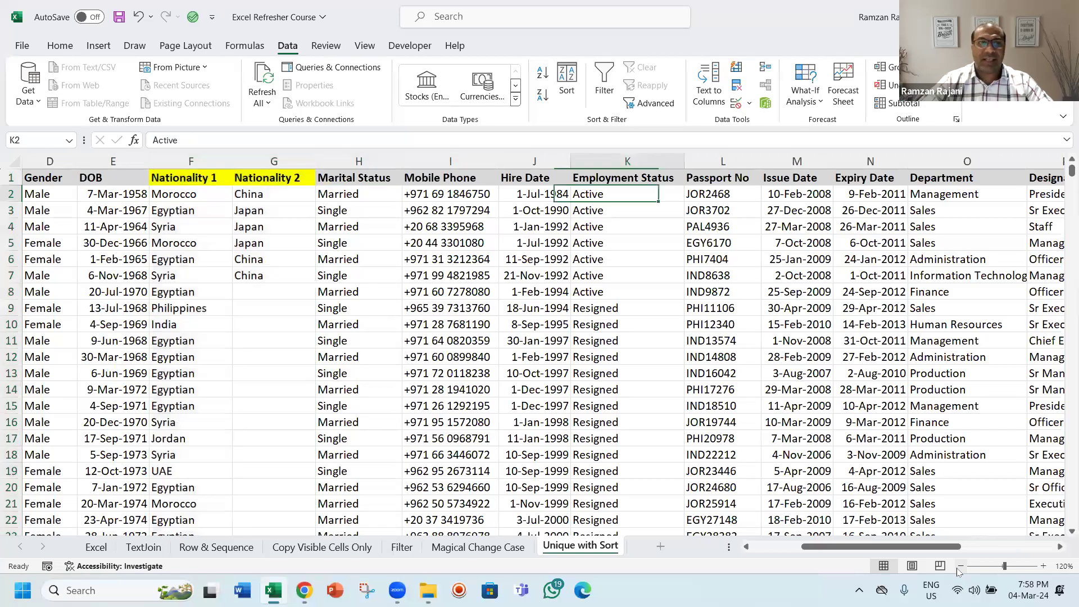
{"action": "key", "text": "Right"}
{"action": "key", "text": "Right"}
{"action": "key", "text": "Right"}
{"action": "key", "text": "Right"}
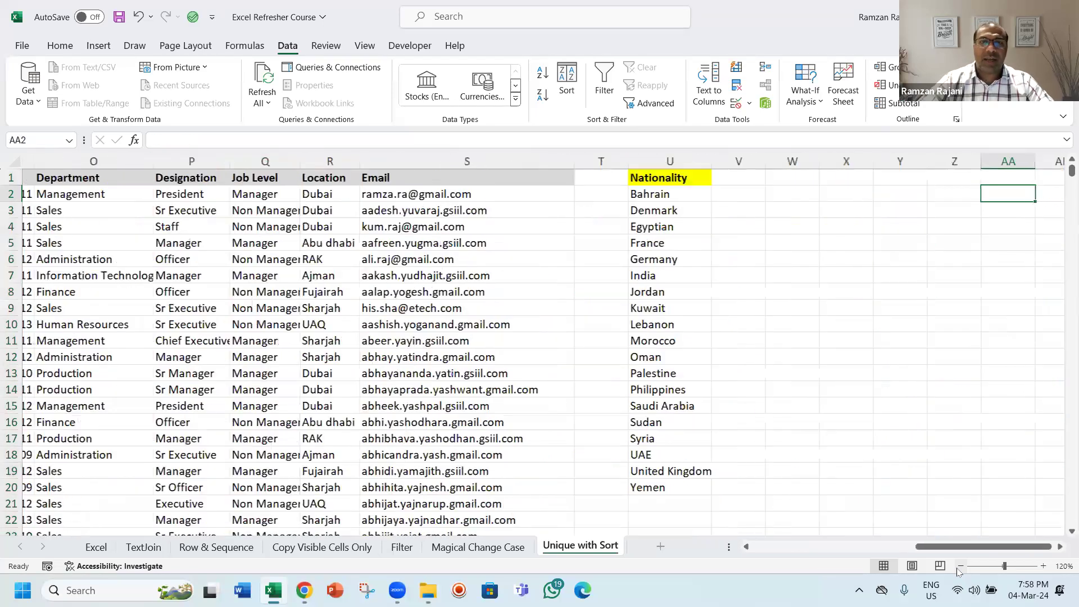
{"action": "type", "text": "=uni"}
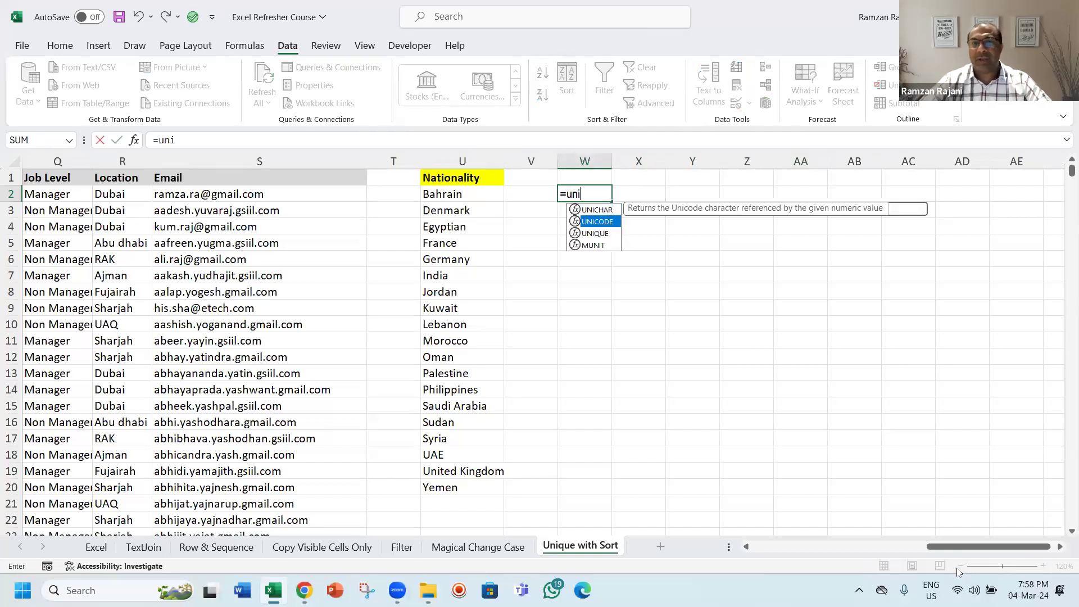
{"action": "key", "text": "Down"}
{"action": "key", "text": "Tab"}
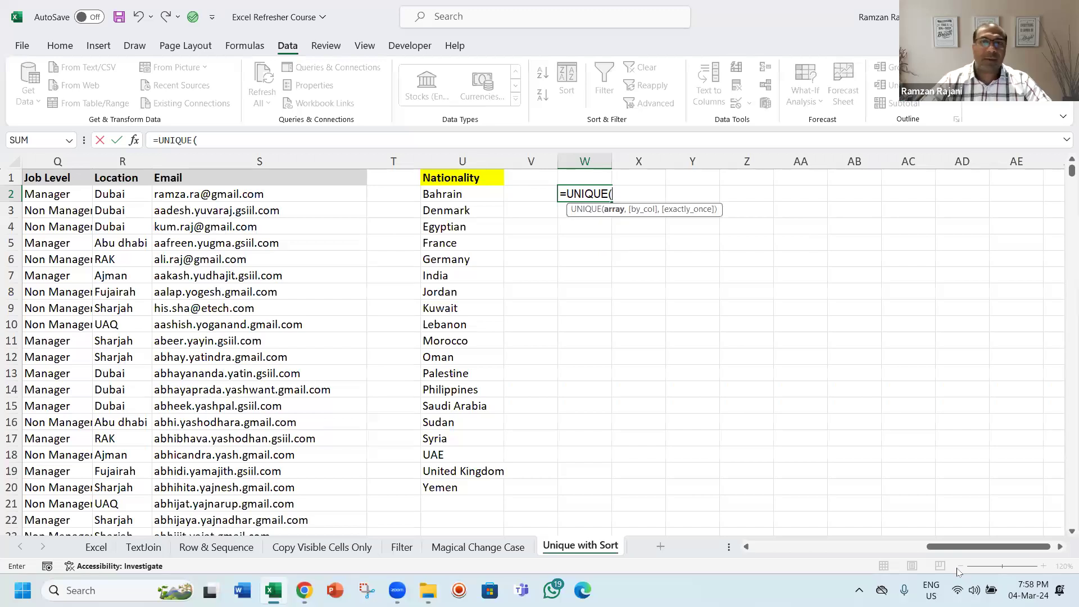
{"action": "key", "text": "Left"}
{"action": "key", "text": "Left"}
{"action": "key", "text": "Left"}
{"action": "key", "text": "Left"}
{"action": "key", "text": "Left"}
{"action": "key", "text": "Left"}
{"action": "key", "text": "Left"}
{"action": "key", "text": "Left"}
{"action": "key", "text": "Left"}
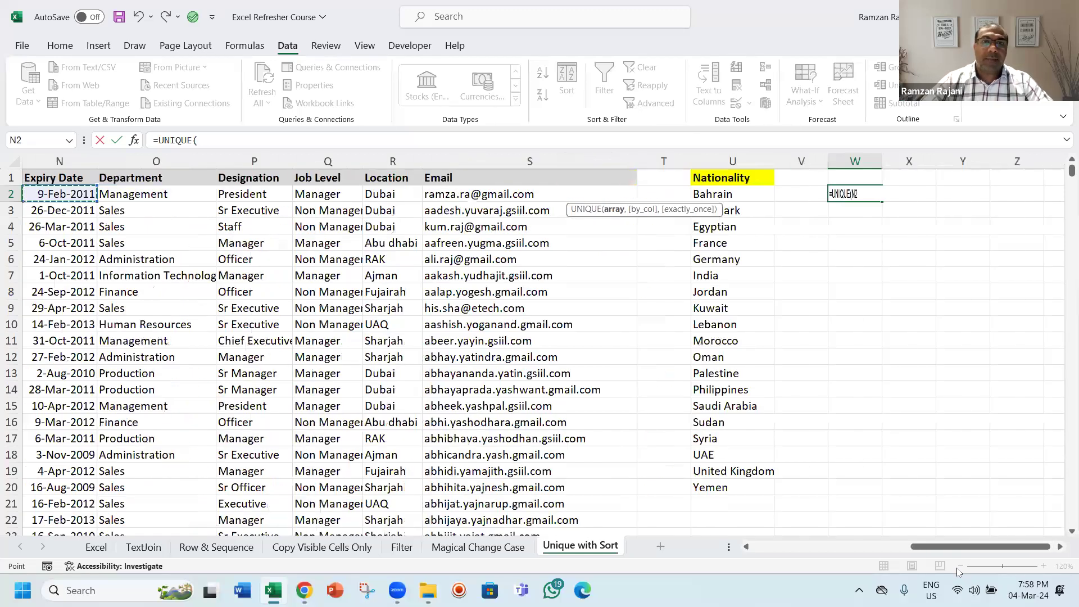
{"action": "key", "text": "Left"}
{"action": "key", "text": "Left"}
{"action": "key", "text": "Left"}
{"action": "key", "text": "Left"}
{"action": "key", "text": "Left"}
{"action": "key", "text": "Left"}
{"action": "key", "text": "Left"}
{"action": "key", "text": "Left"}
{"action": "key", "text": "shift+Right"}
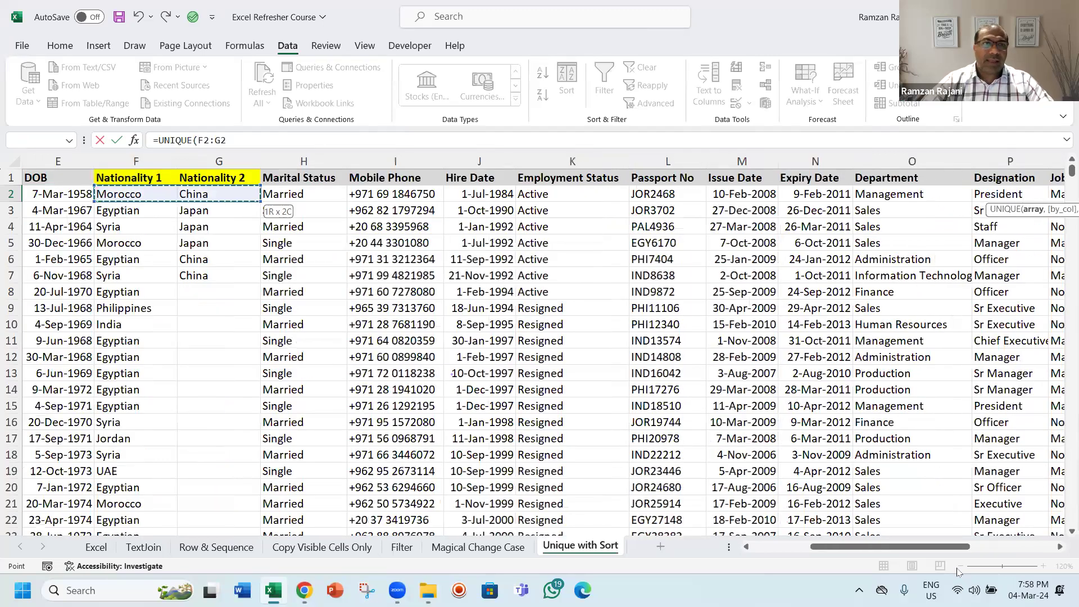
{"action": "key", "text": "ctrl+shift+Down"}
{"action": "key", "text": "Return"}
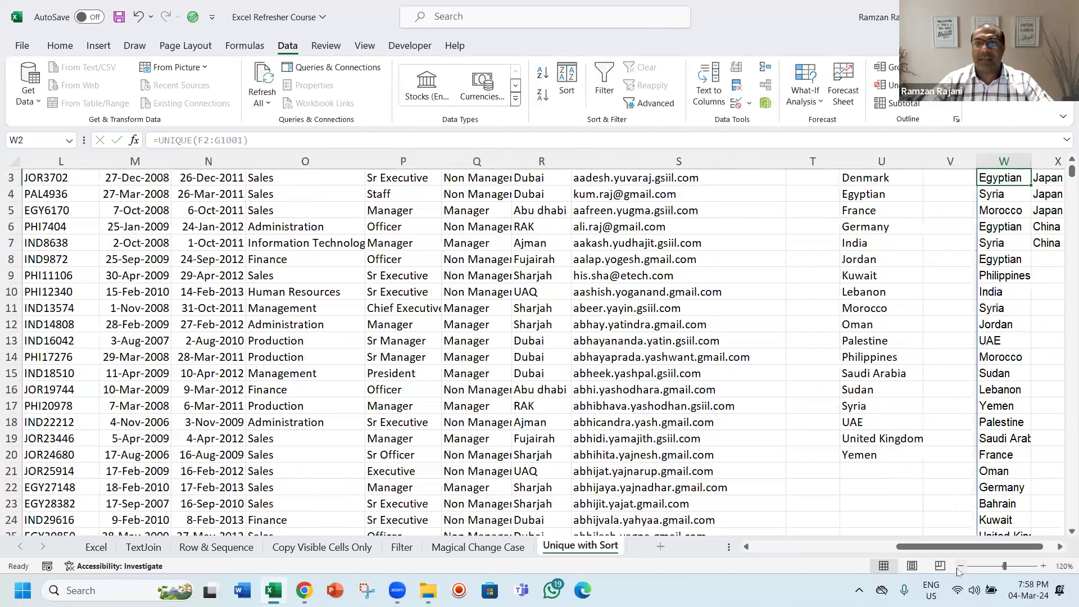
Step: Examine the two-column UNIQUE result spilled across columns W and X
{"action": "key", "text": "Right"}
{"action": "key", "text": "Right"}
{"action": "key", "text": "Right"}
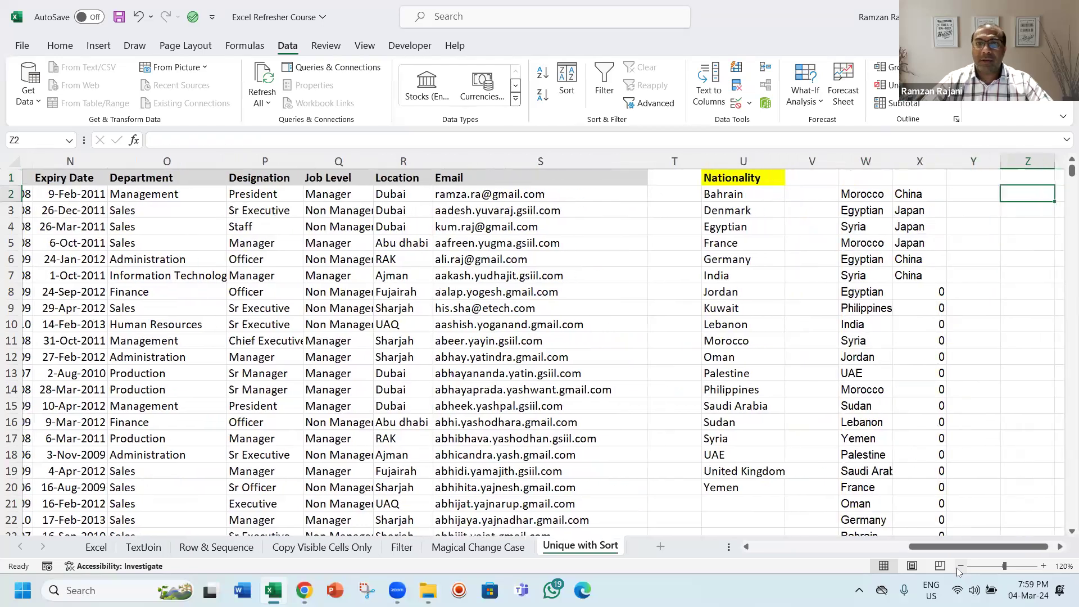
{"action": "key", "text": "Right"}
{"action": "key", "text": "Right"}
{"action": "key", "text": "Right"}
{"action": "key", "text": "Right"}
{"action": "key", "text": "Right"}
{"action": "key", "text": "Right"}
{"action": "key", "text": "Left"}
{"action": "key", "text": "Left"}
{"action": "key", "text": "Left"}
{"action": "key", "text": "Left"}
{"action": "key", "text": "Left"}
{"action": "key", "text": "Left"}
{"action": "key", "text": "Left"}
{"action": "key", "text": "Left"}
{"action": "key", "text": "Left"}
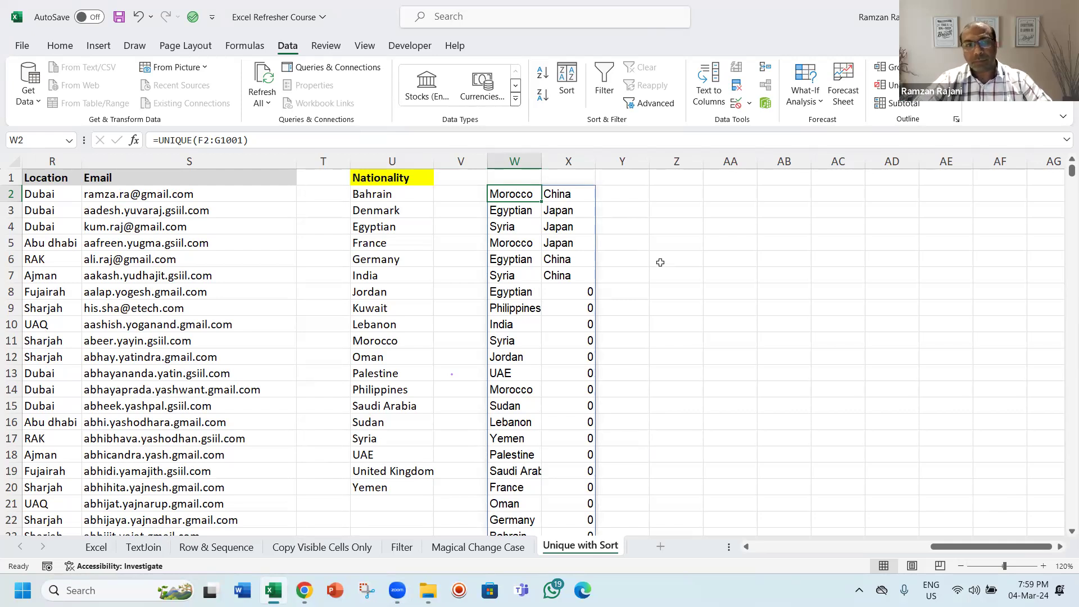
{"action": "left_click", "coordinate": [823, 164]}
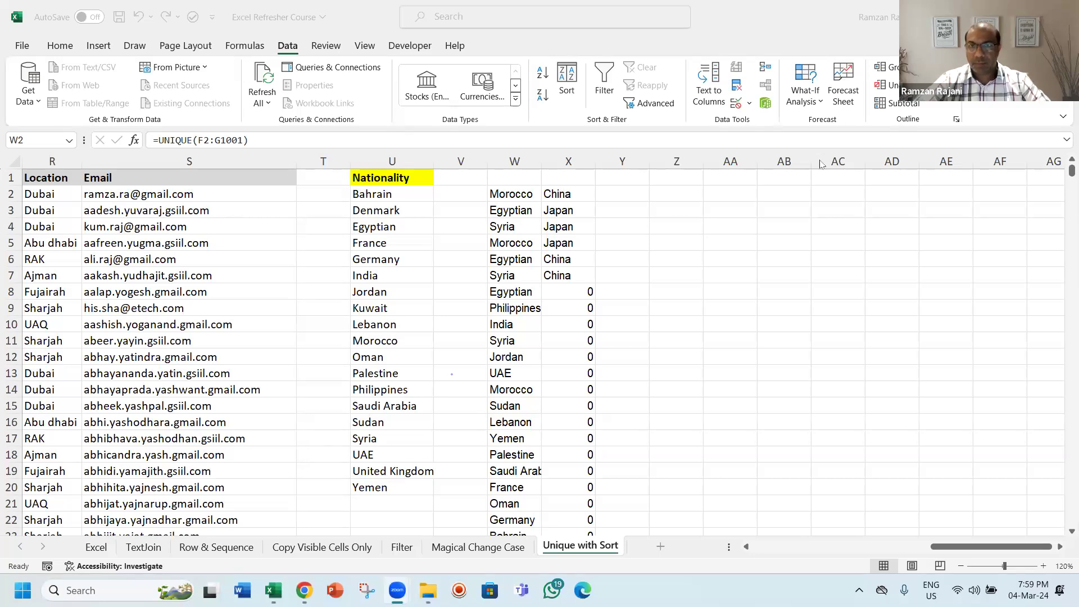
{"action": "left_click", "coordinate": [510, 197]}
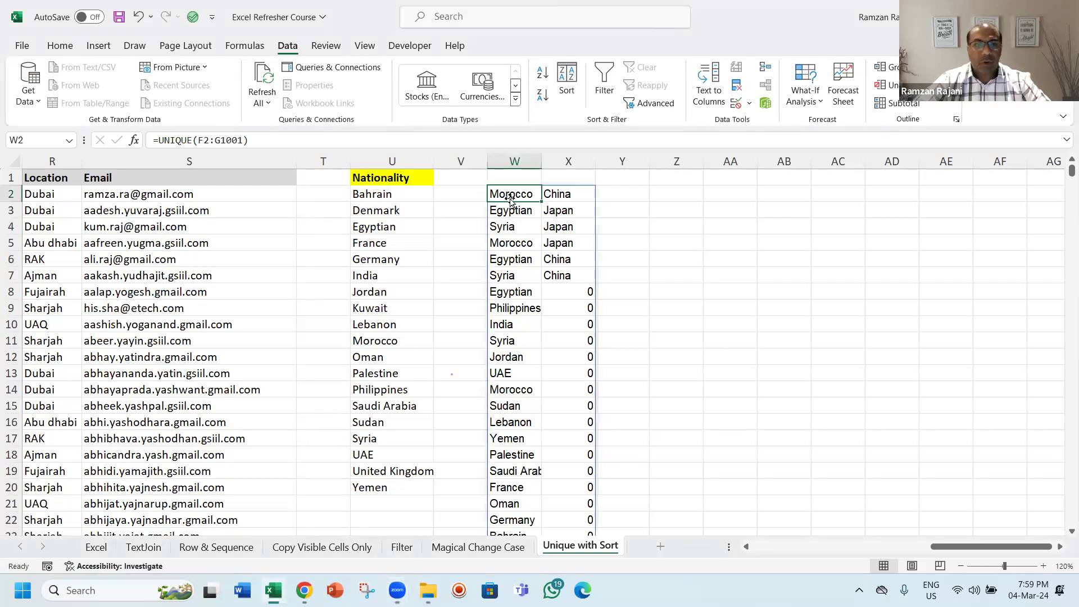